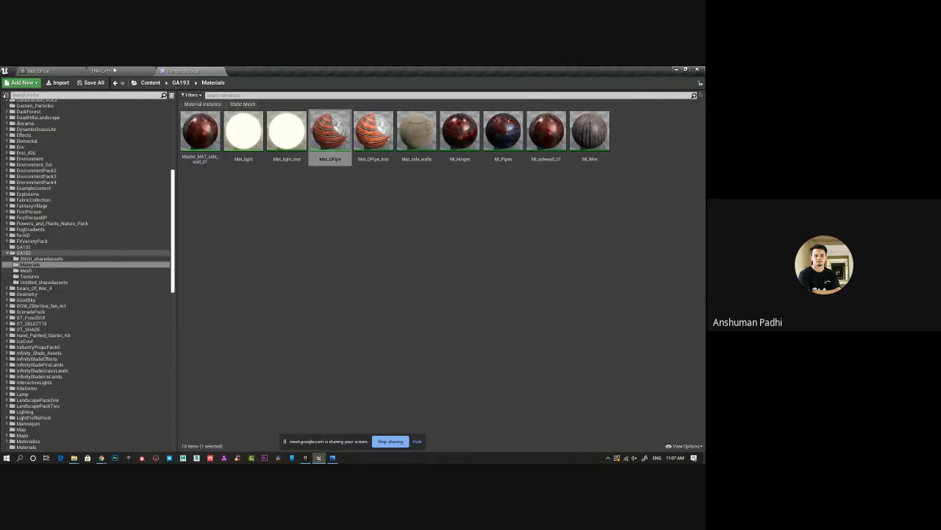
# Switch to the open level, view the ENV2 portfolio sheet image in Photos, and return to the level.
pyautogui.click(111, 70)
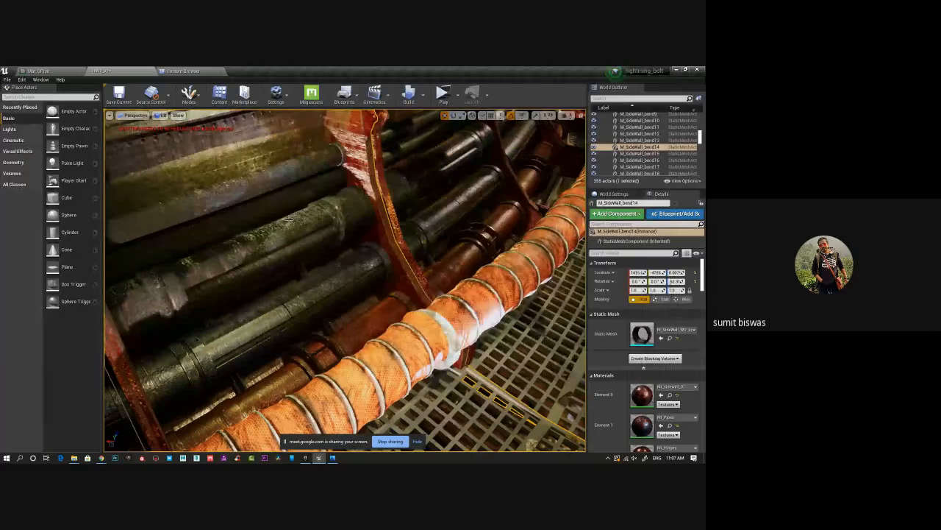
pyautogui.click(332, 457)
pyautogui.scroll(-5, 321, 346)
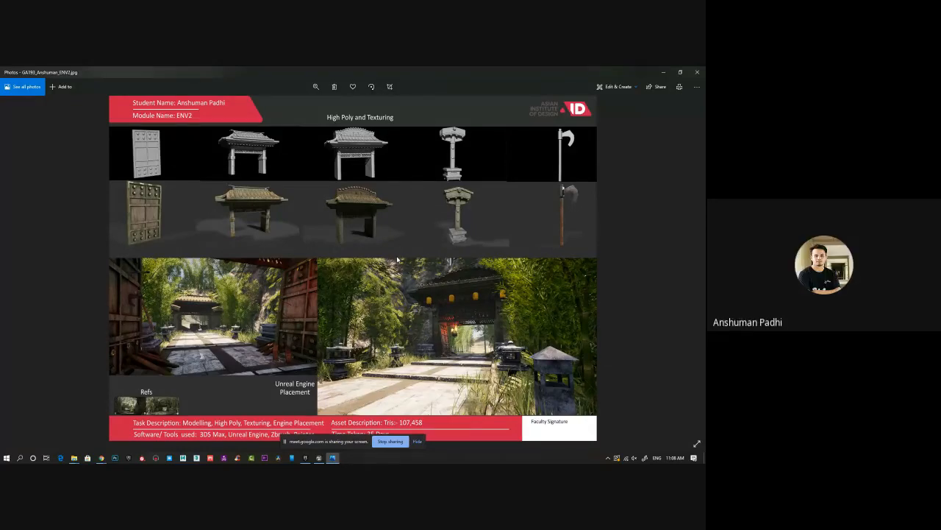
pyautogui.click(663, 74)
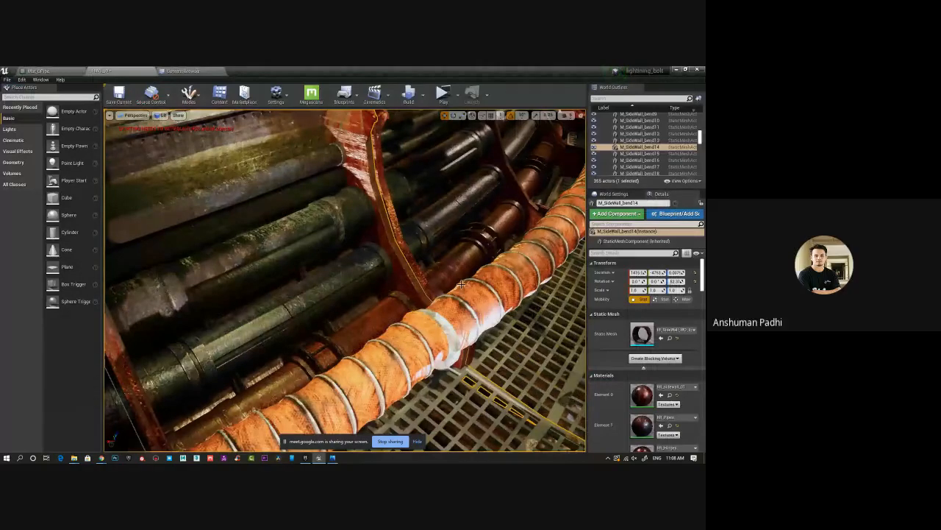
# Open the World Settings for the level and inspect the engine scalability quality settings.
pyautogui.scroll(-10, 461, 283)
pyautogui.keyDown('alt'); pyautogui.moveTo(462, 284); pyautogui.dragTo(515, 235); pyautogui.keyUp('alt')
pyautogui.keyDown('alt'); pyautogui.moveTo(511, 317); pyautogui.dragTo(421, 200); pyautogui.keyUp('alt')
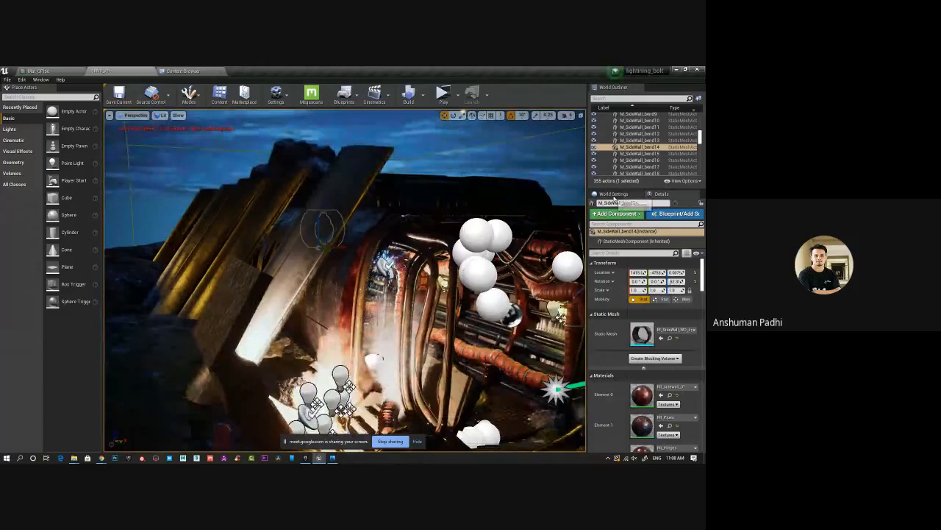
pyautogui.click(614, 194)
pyautogui.click(279, 95)
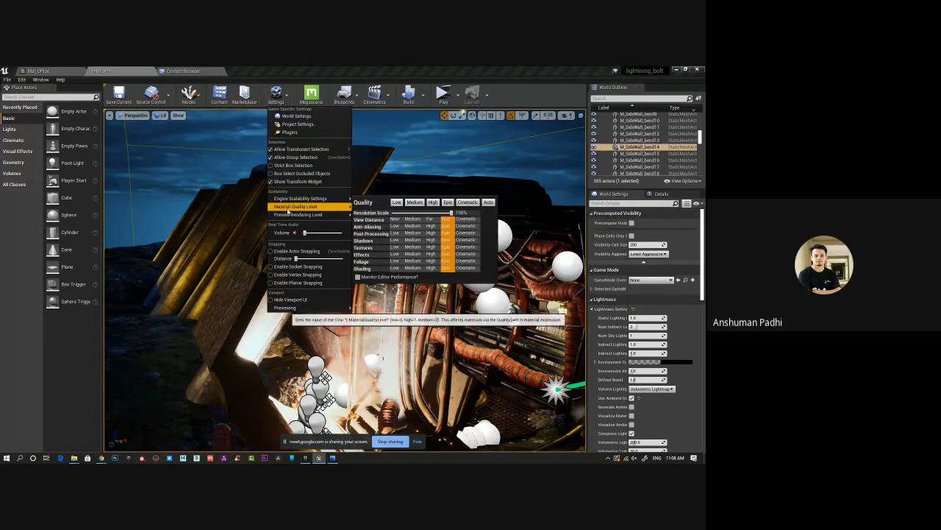
pyautogui.moveTo(288, 209)
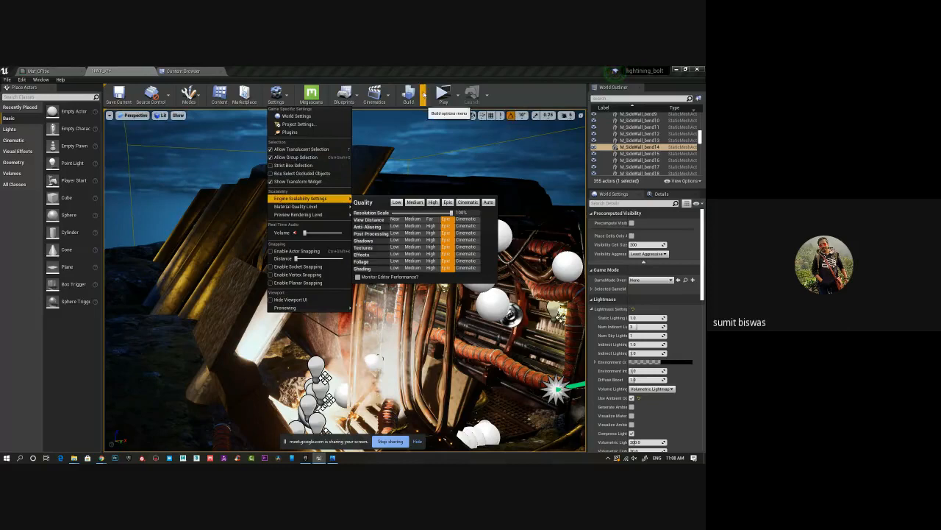
# Check the quality levels available for building the level's lighting.
pyautogui.click(422, 94)
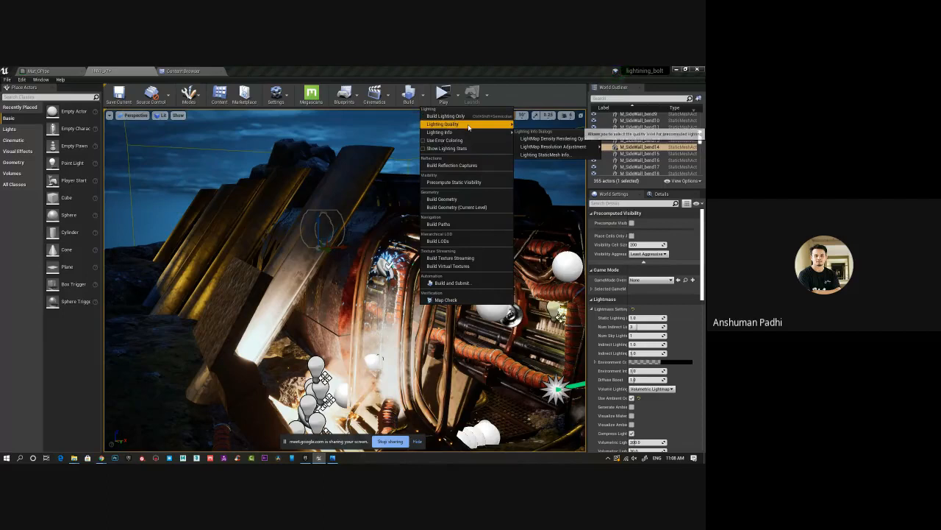
pyautogui.moveTo(469, 127)
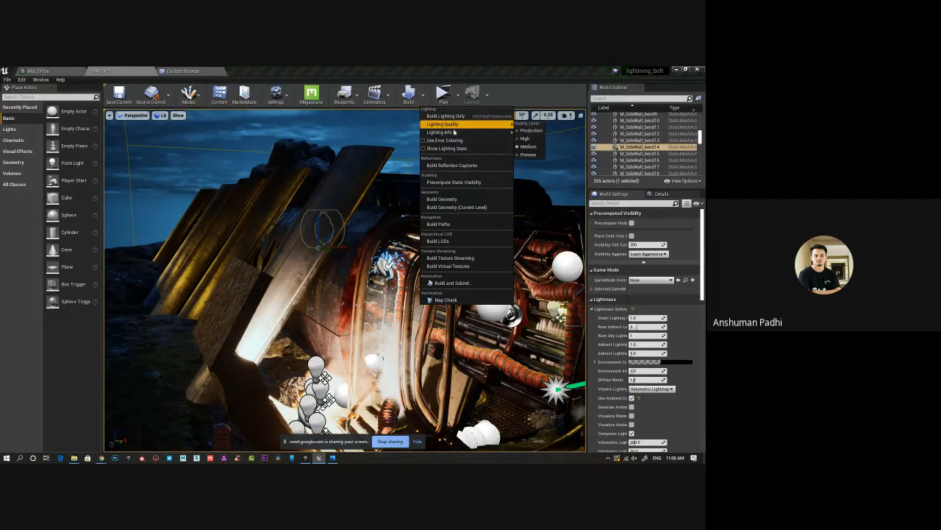
pyautogui.click(685, 325)
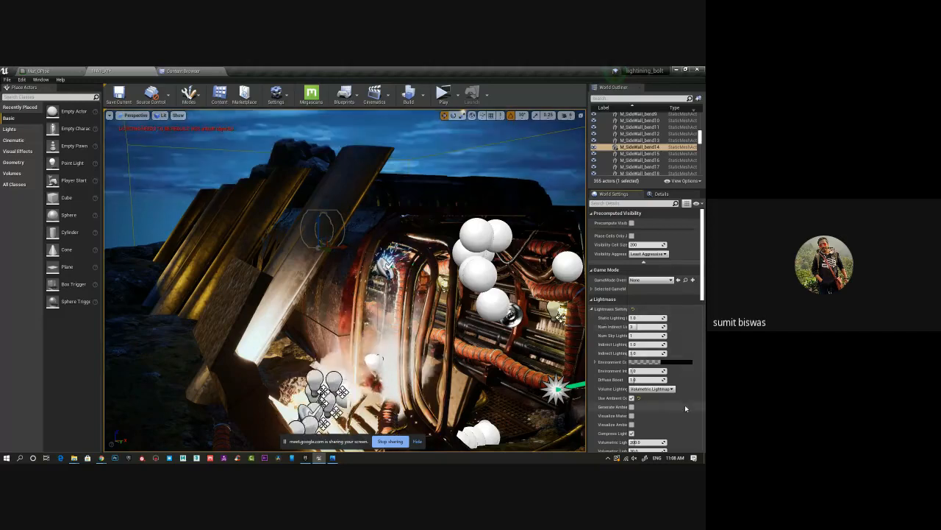
# Widen the World Settings area and review the Lightmass, World, Physics and Rendering settings.
pyautogui.scroll(-1, 662, 403)
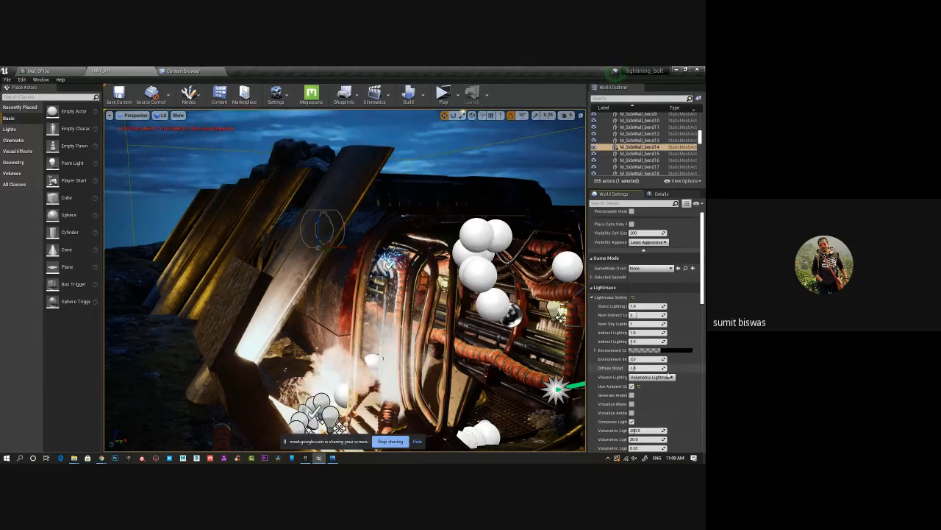
pyautogui.moveTo(587, 343); pyautogui.dragTo(542, 337)
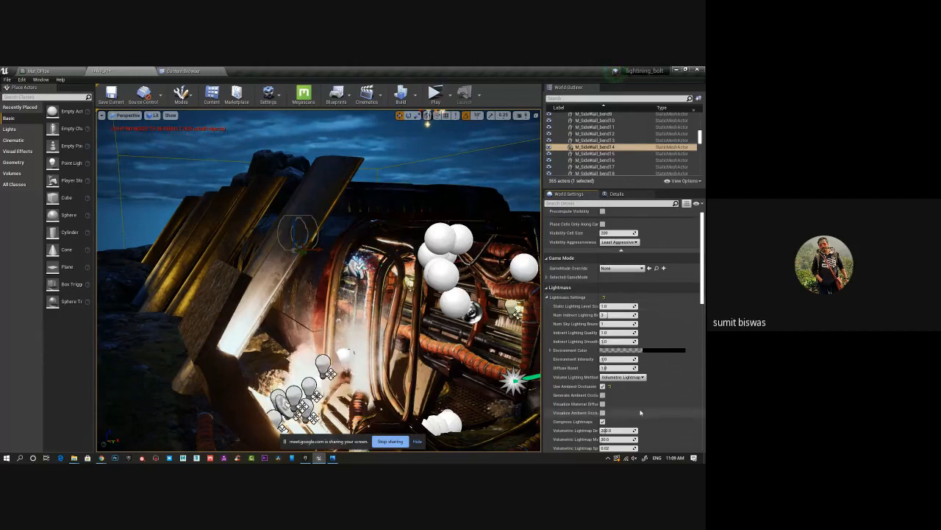
pyautogui.scroll(-1, 564, 382)
pyautogui.scroll(-1, 643, 401)
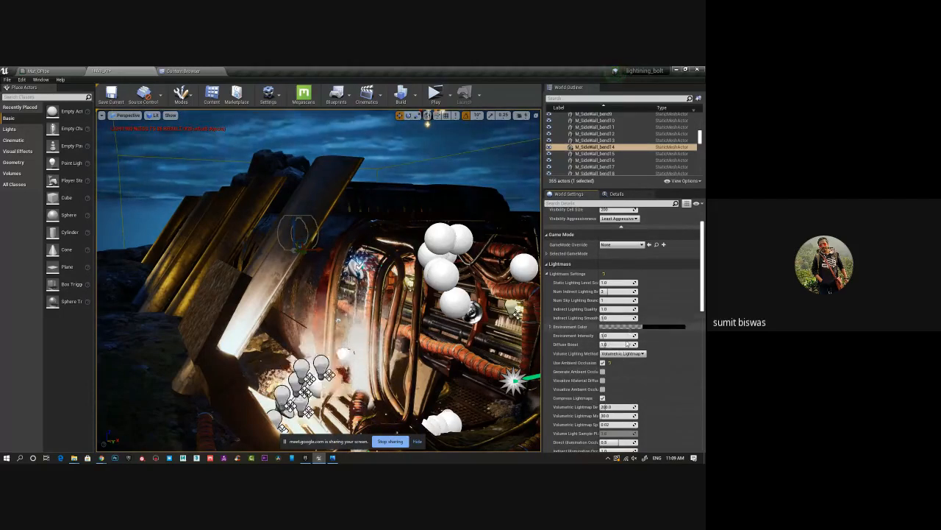
pyautogui.scroll(-3, 606, 397)
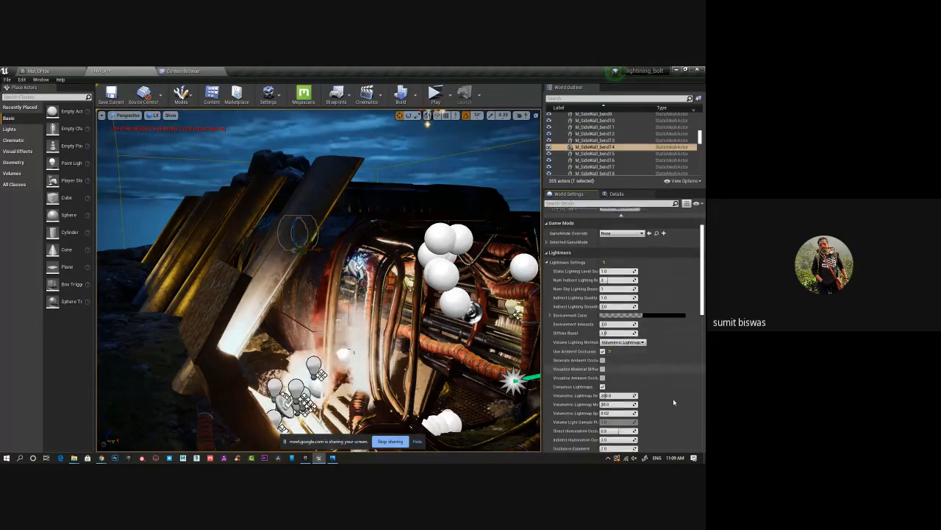
pyautogui.scroll(-1, 589, 409)
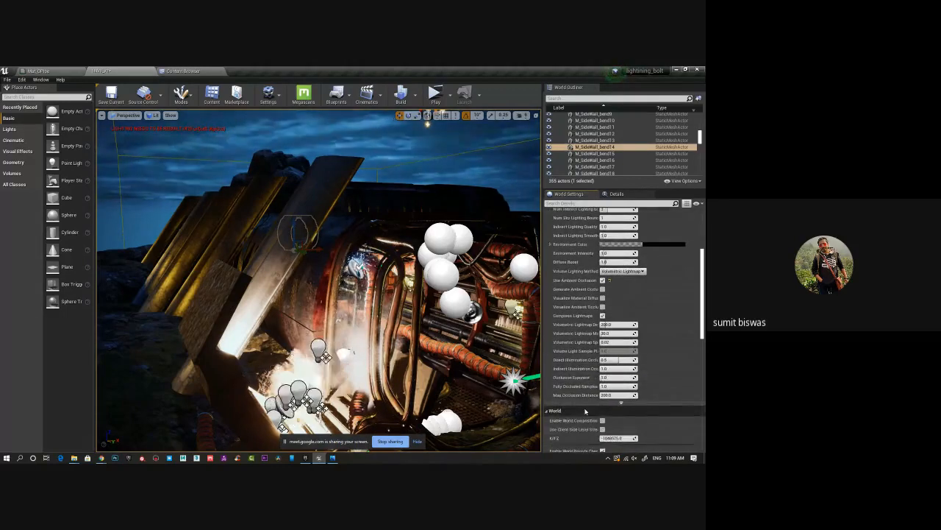
pyautogui.scroll(-4, 586, 410)
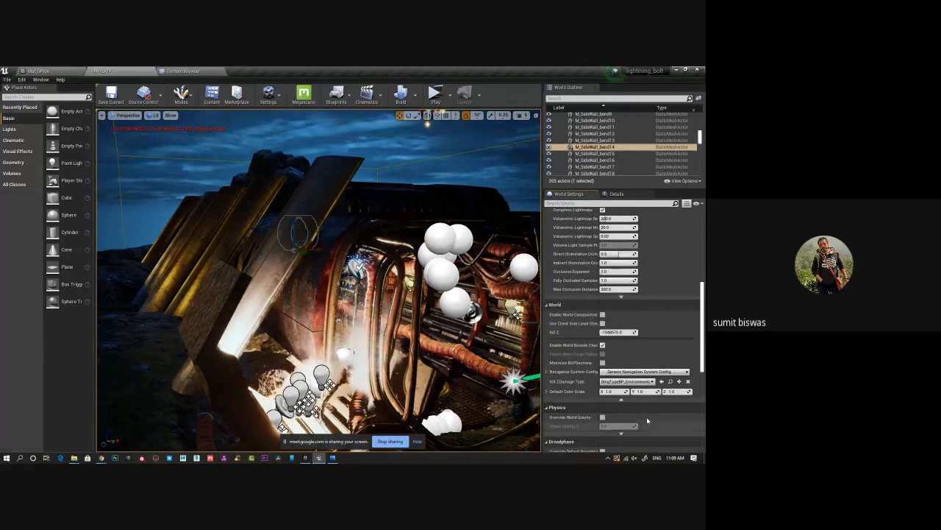
pyautogui.scroll(-4, 634, 425)
pyautogui.scroll(-2, 645, 420)
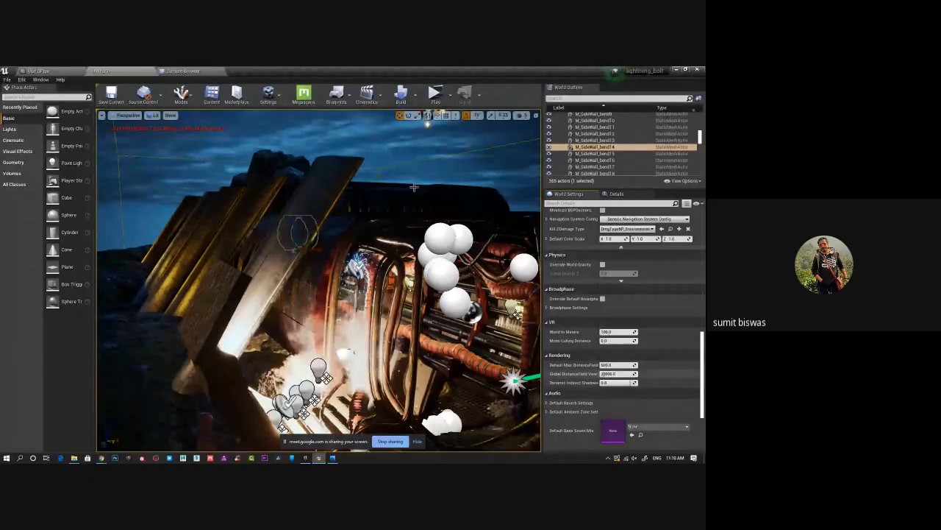
# Close the Content Browser and create a new level from the Default template without saving the current one.
pyautogui.click(179, 71)
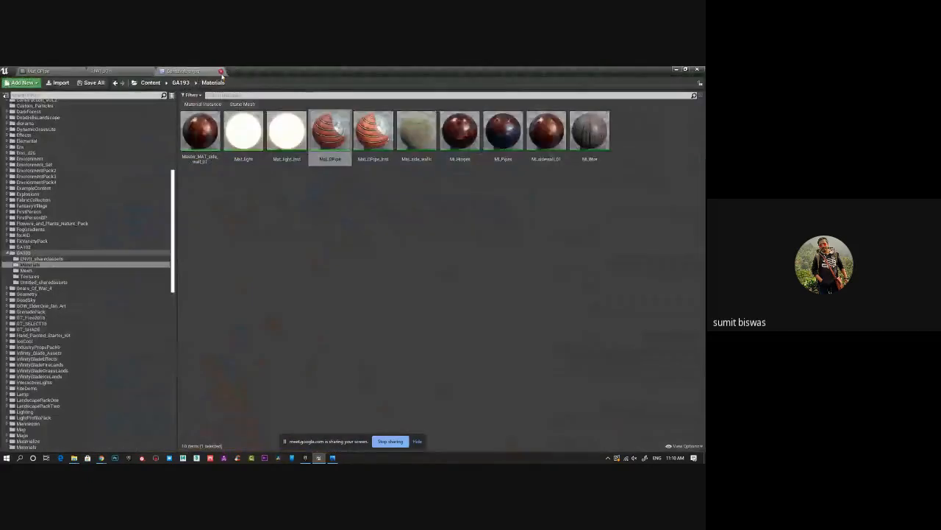
pyautogui.click(222, 72)
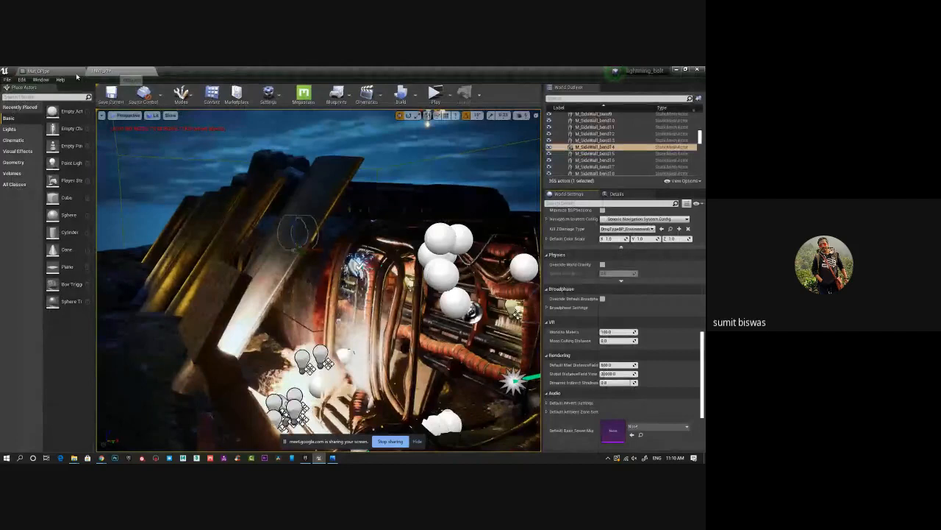
pyautogui.click(8, 79)
pyautogui.click(22, 92)
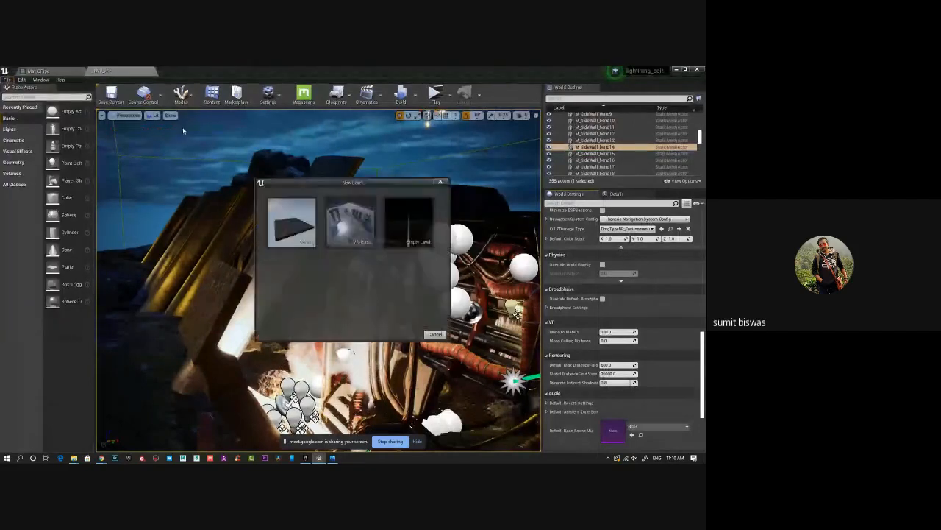
pyautogui.click(298, 222)
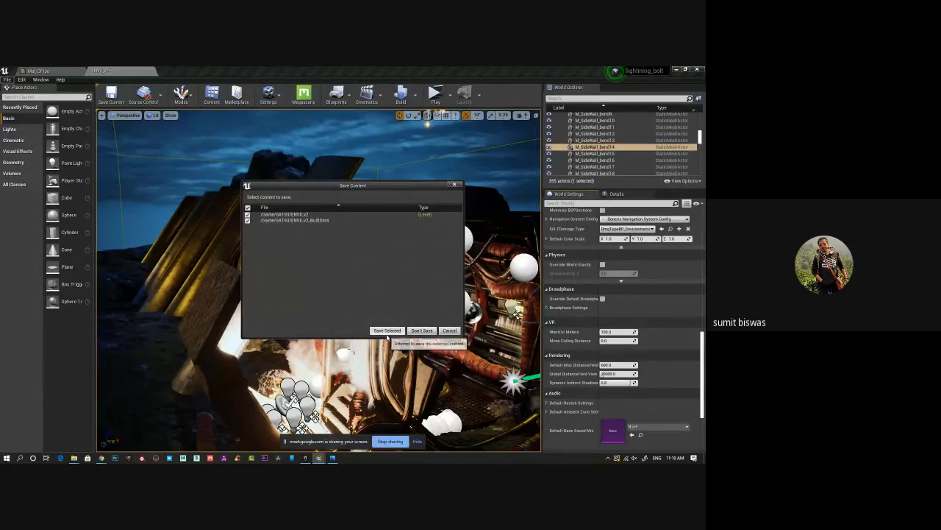
pyautogui.click(422, 330)
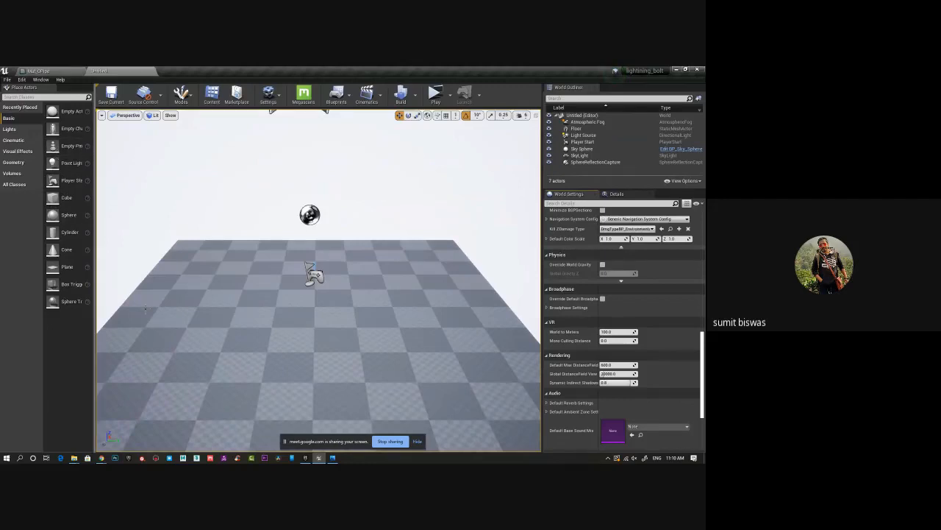
# Duplicate the floor slab straight upward to form a ceiling above it.
pyautogui.click(262, 320)
pyautogui.press('f')
pyautogui.keyDown('alt'); pyautogui.moveTo(321, 266); pyautogui.dragTo(319, 213); pyautogui.keyUp('alt')
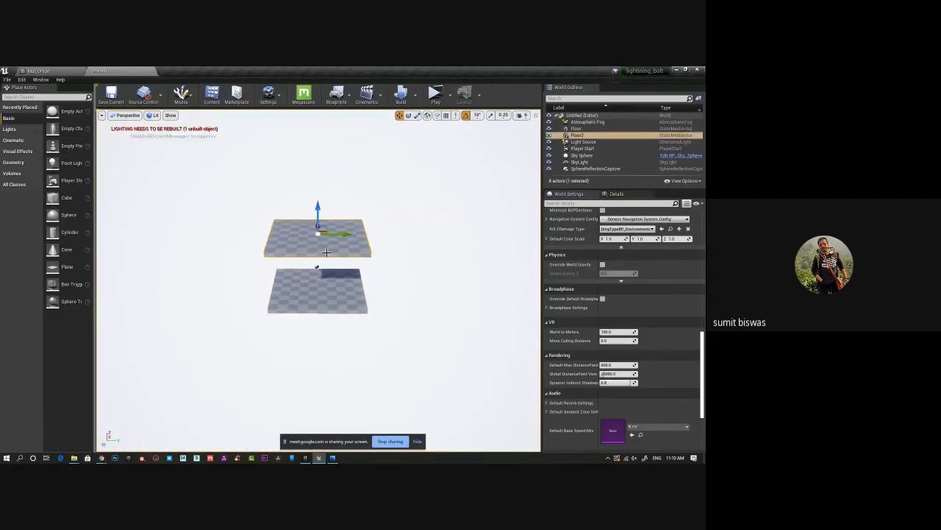
# Duplicate the floor and ceiling slabs together, turned upright, and position the copies as two parallel side walls.
pyautogui.keyDown('ctrl'); pyautogui.click(334, 290); pyautogui.keyUp('ctrl')
pyautogui.press('e')
pyautogui.keyDown('alt'); pyautogui.moveTo(356, 278); pyautogui.dragTo(227, 244); pyautogui.keyUp('alt')
pyautogui.press('w')
pyautogui.moveTo(349, 238); pyautogui.dragTo(289, 234)
pyautogui.keyDown('alt'); pyautogui.moveTo(264, 313); pyautogui.dragTo(403, 314); pyautogui.keyUp('alt')
pyautogui.moveTo(281, 260)
pyautogui.mouseDown()
pyautogui.moveTo(255, 257)
pyautogui.moveTo(271, 260)
pyautogui.mouseUp()
pyautogui.keyDown('alt'); pyautogui.moveTo(302, 310); pyautogui.dragTo(274, 309); pyautogui.keyUp('alt')
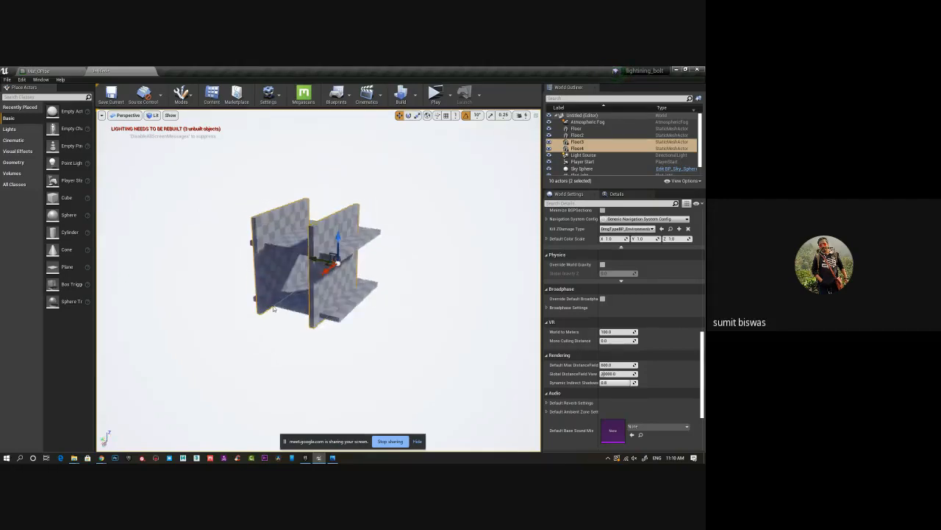
# Duplicate a side wall, rotate the copy perpendicular to it, and move it to close one end of the room.
pyautogui.click(293, 252)
pyautogui.keyDown('alt'); pyautogui.moveTo(294, 254); pyautogui.dragTo(213, 275); pyautogui.keyUp('alt')
pyautogui.click(338, 269)
pyautogui.press('e')
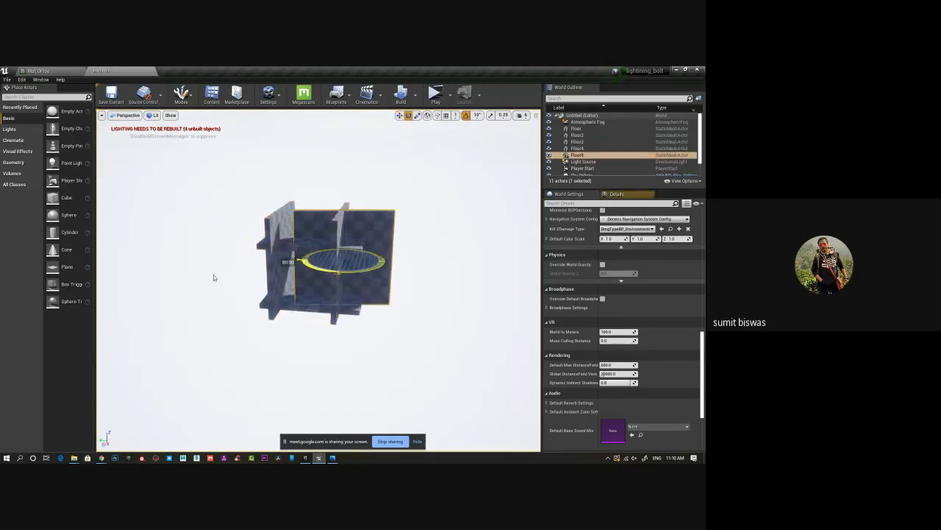
pyautogui.press('w')
pyautogui.moveTo(340, 260); pyautogui.dragTo(304, 280)
pyautogui.keyDown('alt'); pyautogui.moveTo(372, 287); pyautogui.dragTo(235, 295); pyautogui.keyUp('alt')
pyautogui.moveTo(426, 303)
pyautogui.keyDown('alt'); pyautogui.mouseDown()
pyautogui.moveTo(311, 304)
pyautogui.moveTo(439, 315)
pyautogui.mouseUp(); pyautogui.keyUp('alt')
pyautogui.keyDown('alt'); pyautogui.moveTo(324, 289); pyautogui.dragTo(421, 328); pyautogui.keyUp('alt')
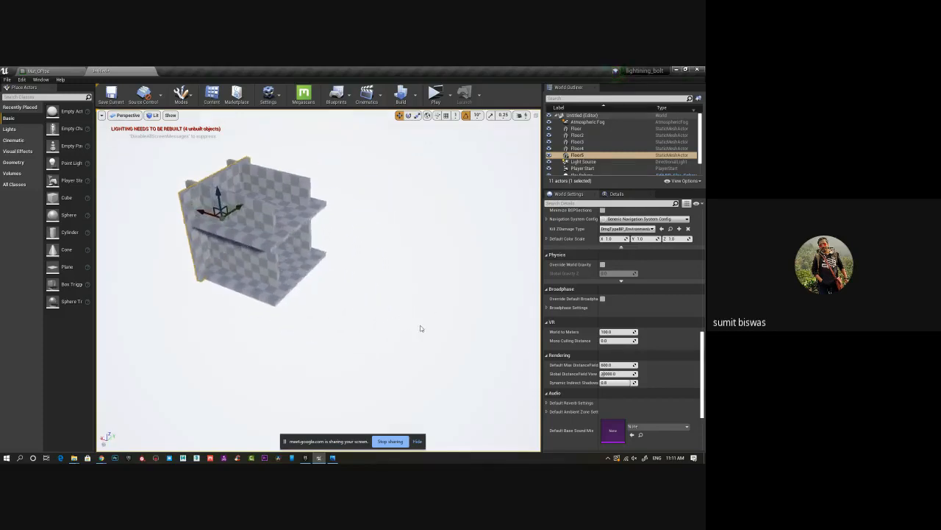
# Stretch one side wall lengthwise and shift it so it extends well beyond the room's open end.
pyautogui.click(275, 262)
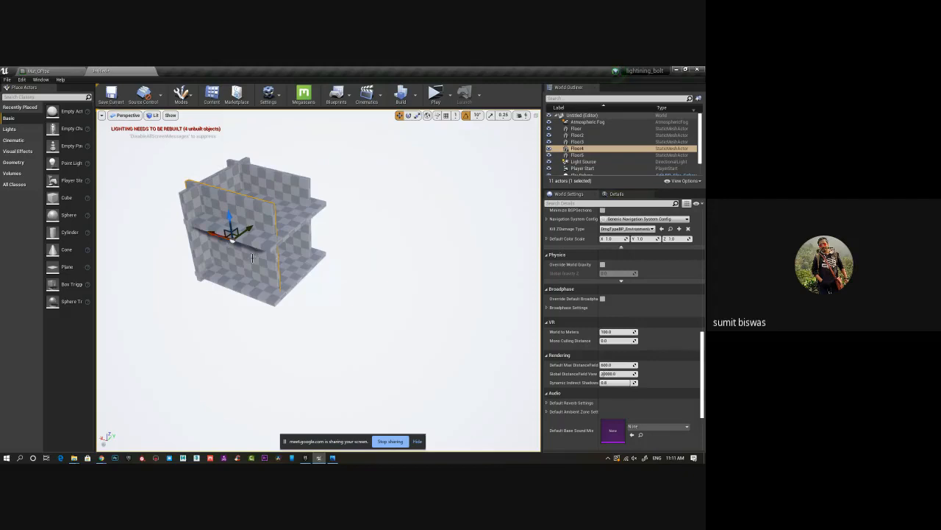
pyautogui.press('r')
pyautogui.moveTo(221, 237); pyautogui.dragTo(156, 216)
pyautogui.press('w')
pyautogui.moveTo(217, 237); pyautogui.dragTo(282, 272)
# Duplicate the opposite side wall along its length, leaving a doorway-like gap between the two panels.
pyautogui.keyDown('alt'); pyautogui.moveTo(397, 259); pyautogui.dragTo(193, 259); pyautogui.keyUp('alt')
pyautogui.click(399, 249)
pyautogui.keyDown('alt'); pyautogui.moveTo(414, 228); pyautogui.dragTo(282, 257); pyautogui.keyUp('alt')
# Lengthen the ceiling slab along the walls and enlarge the floor slab to extend beyond the whole room.
pyautogui.click(356, 230)
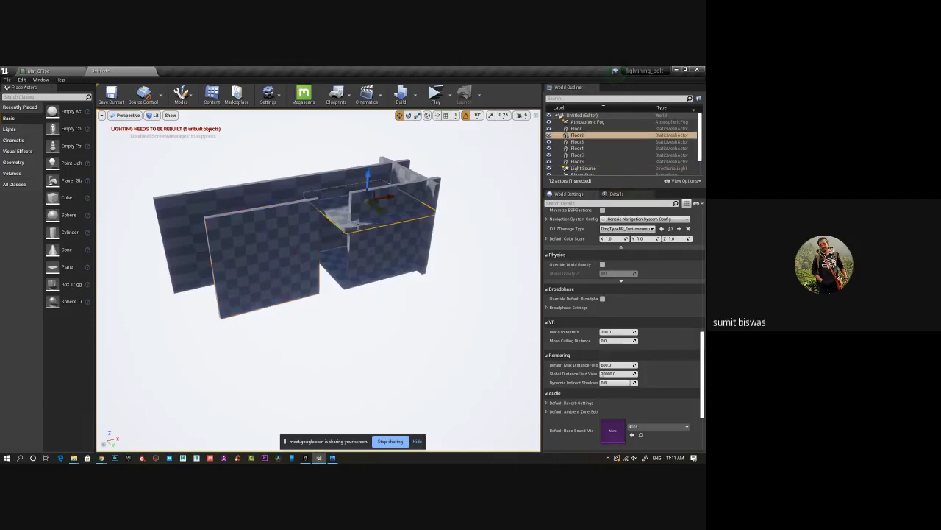
pyautogui.press('r')
pyautogui.moveTo(391, 197); pyautogui.dragTo(312, 203)
pyautogui.press('w')
pyautogui.click(348, 263)
pyautogui.press('r')
pyautogui.moveTo(387, 247); pyautogui.dragTo(457, 238)
pyautogui.press('w')
pyautogui.moveTo(378, 252); pyautogui.dragTo(357, 361)
pyautogui.press('r')
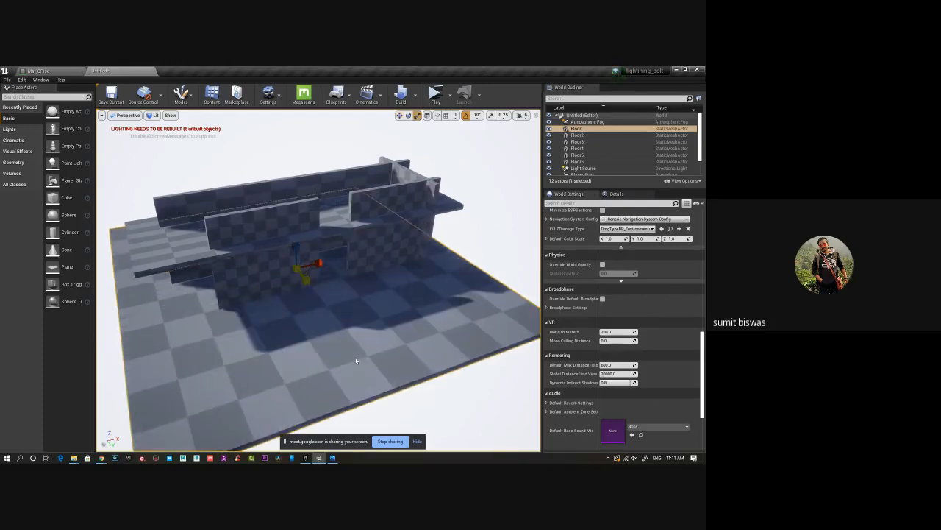
# Widen the ceiling slab so it overhangs both side walls.
pyautogui.moveTo(329, 242); pyautogui.dragTo(327, 240, button='right')
pyautogui.click(244, 244)
pyautogui.keyDown('alt'); pyautogui.moveTo(243, 244); pyautogui.dragTo(273, 225); pyautogui.keyUp('alt')
pyautogui.moveTo(331, 230); pyautogui.dragTo(354, 230)
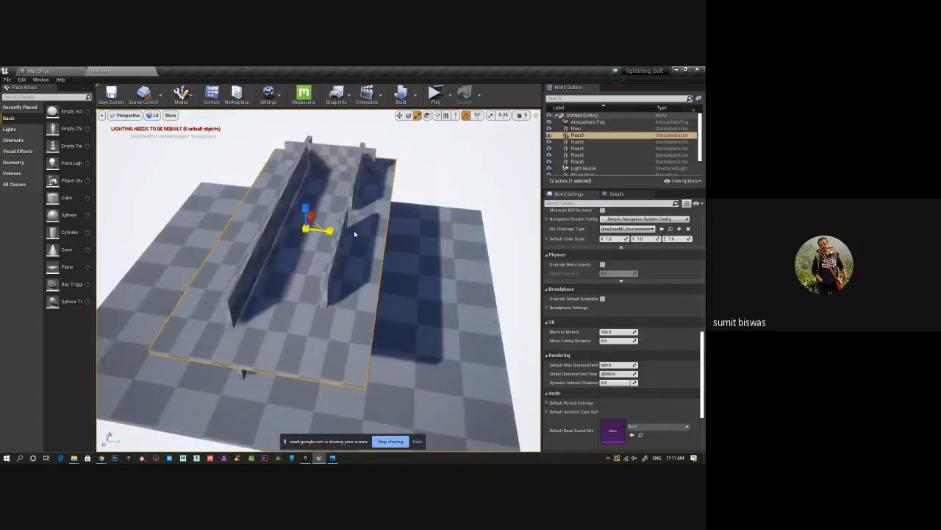
pyautogui.keyDown('alt'); pyautogui.moveTo(302, 272); pyautogui.dragTo(341, 275); pyautogui.keyUp('alt')
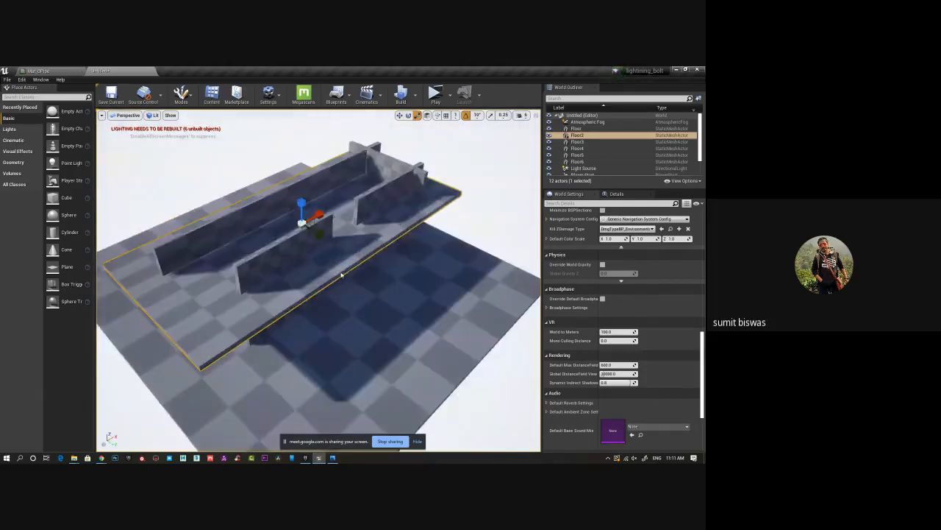
# Duplicate the end wall and move the copy to the opposite open end of the room.
pyautogui.click(397, 160)
pyautogui.press('w')
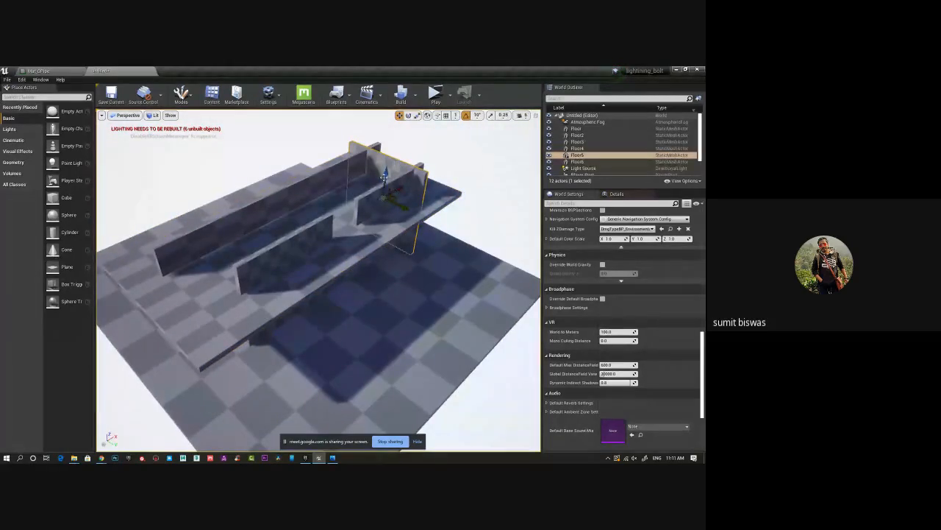
pyautogui.keyDown('alt'); pyautogui.moveTo(401, 186); pyautogui.dragTo(338, 281); pyautogui.keyUp('alt')
pyautogui.scroll(3, 338, 280)
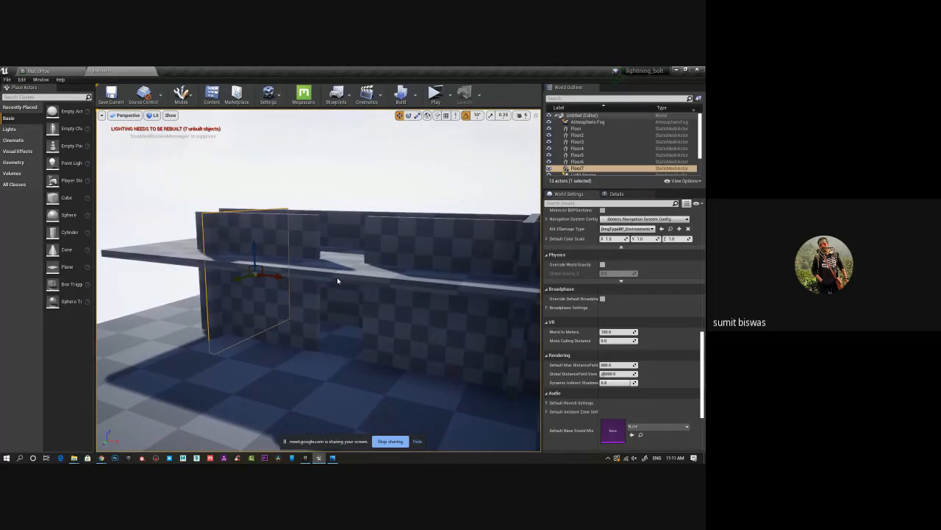
pyautogui.keyDown('alt'); pyautogui.moveTo(337, 280); pyautogui.dragTo(319, 321); pyautogui.keyUp('alt')
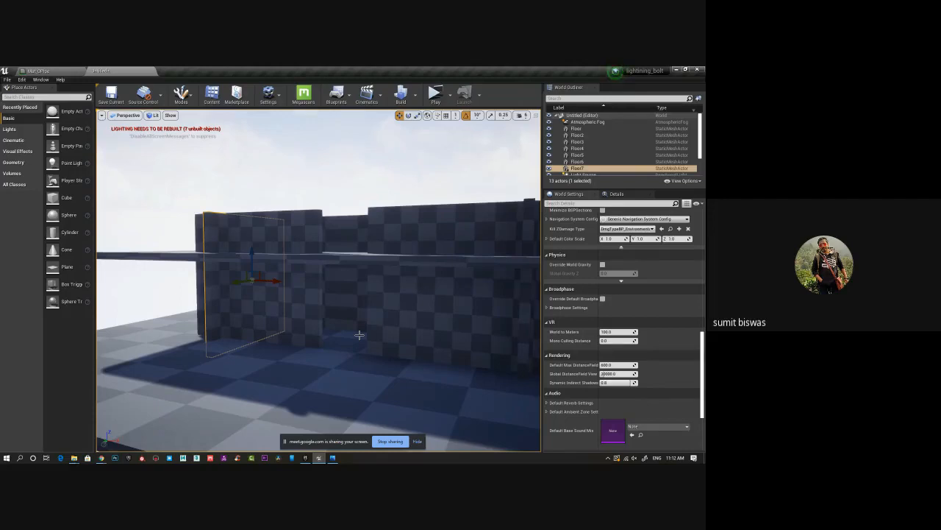
# Select the Light Source directional light and show its details.
pyautogui.click(578, 123)
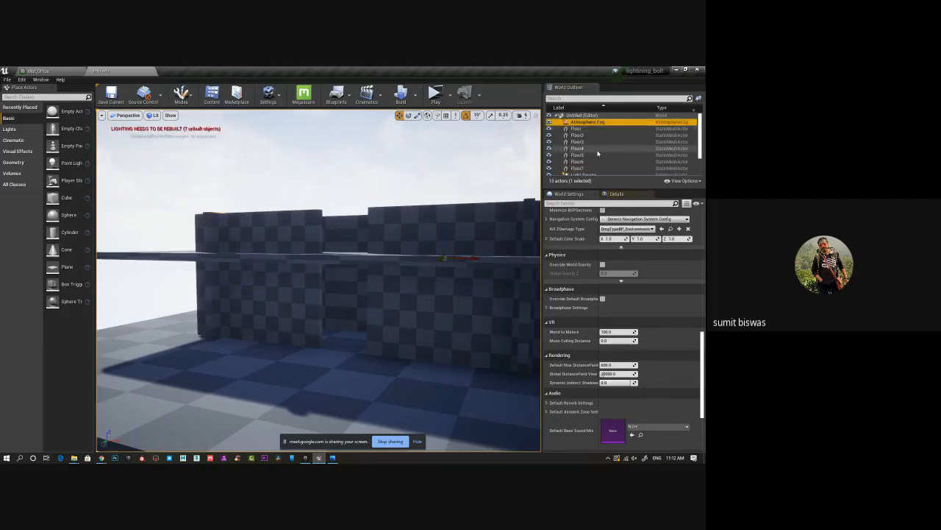
pyautogui.scroll(-2, 596, 153)
pyautogui.click(583, 152)
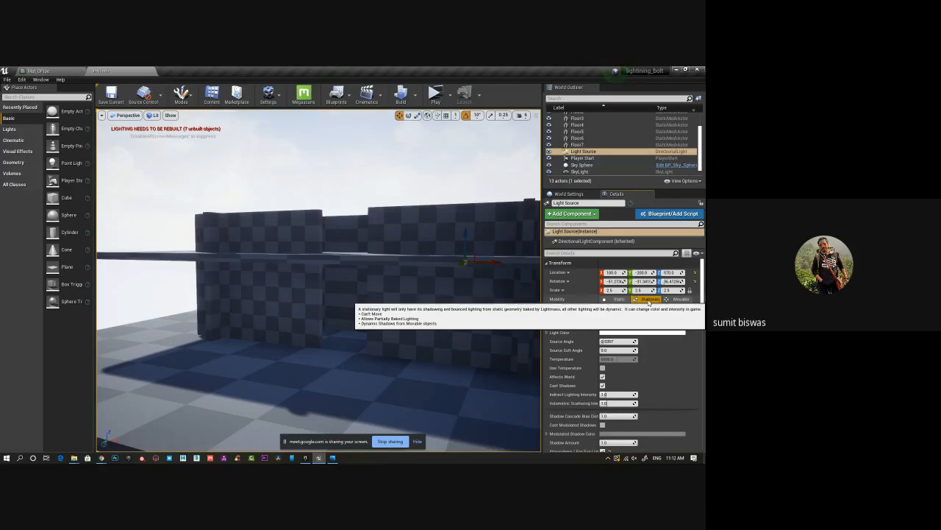
# Try Static mobility on the directional light and set its mobility to Movable.
pyautogui.click(618, 299)
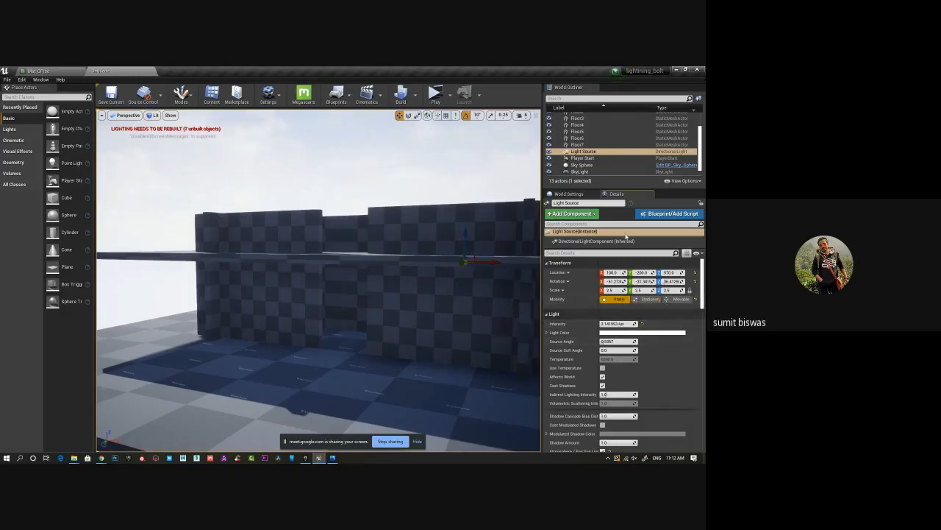
pyautogui.click(678, 299)
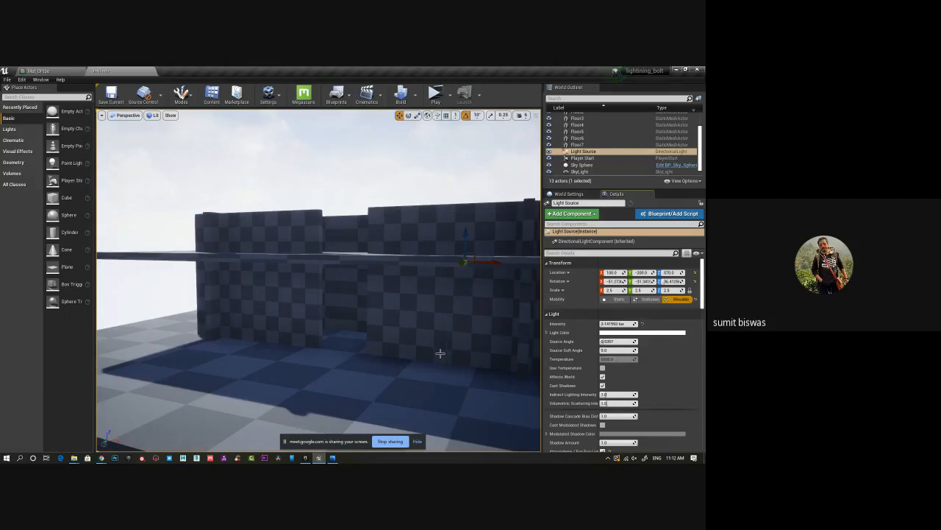
pyautogui.keyDown('alt'); pyautogui.moveTo(306, 366); pyautogui.dragTo(446, 366); pyautogui.keyUp('alt')
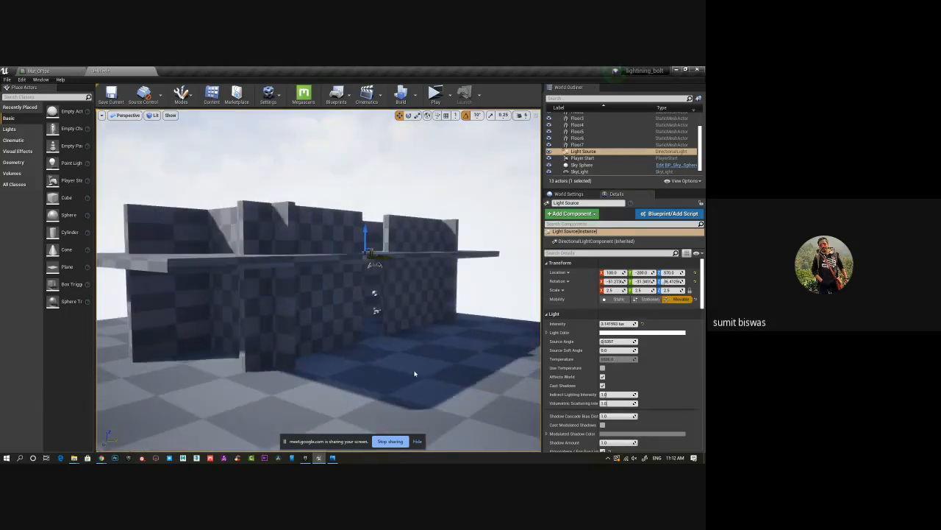
# Raise the ceiling slab to just below the tops of the walls.
pyautogui.keyDown('alt'); pyautogui.moveTo(424, 361); pyautogui.dragTo(309, 353); pyautogui.keyUp('alt')
pyautogui.click(454, 292)
pyautogui.moveTo(339, 227); pyautogui.dragTo(343, 192)
pyautogui.keyDown('alt'); pyautogui.moveTo(466, 215); pyautogui.dragTo(395, 277); pyautogui.keyUp('alt')
pyautogui.click(368, 252)
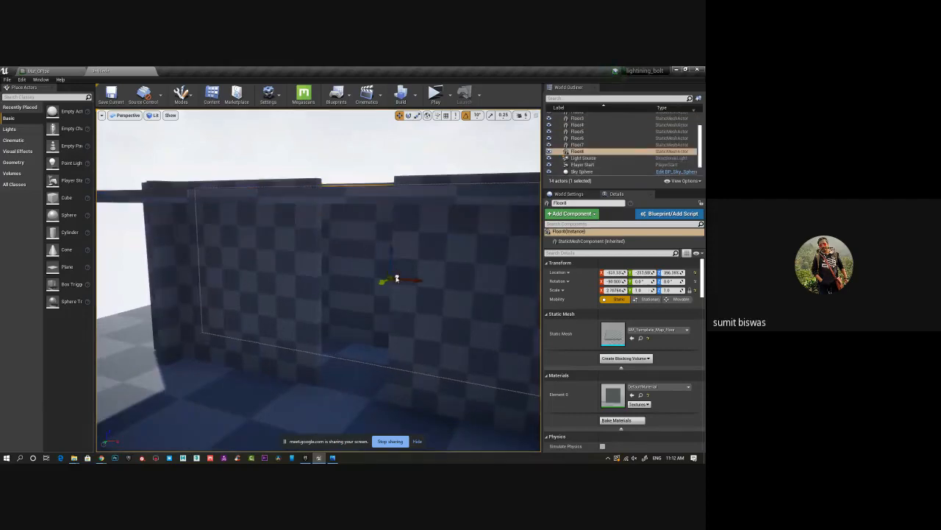
pyautogui.hotkey('ctrl', 'z')
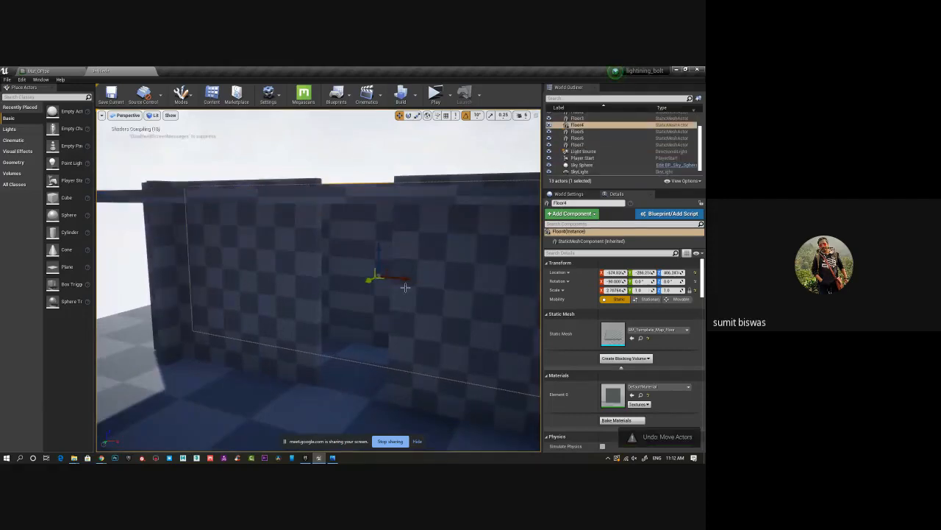
pyautogui.press('r')
pyautogui.moveTo(449, 254)
pyautogui.keyDown('alt'); pyautogui.mouseDown()
pyautogui.moveTo(272, 243)
pyautogui.moveTo(439, 255)
pyautogui.mouseUp(); pyautogui.keyUp('alt')
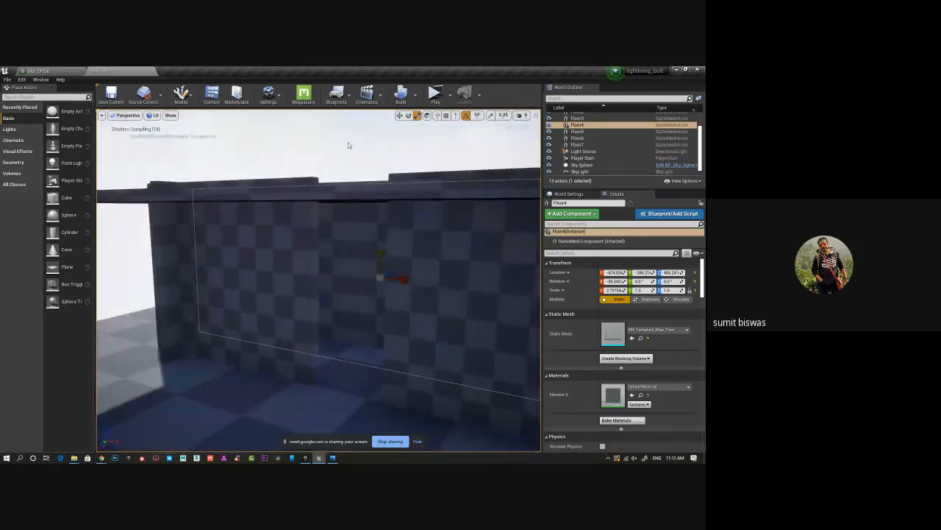
# Set the lighting quality to Preview and build the level's lighting.
pyautogui.click(410, 94)
pyautogui.moveTo(445, 132)
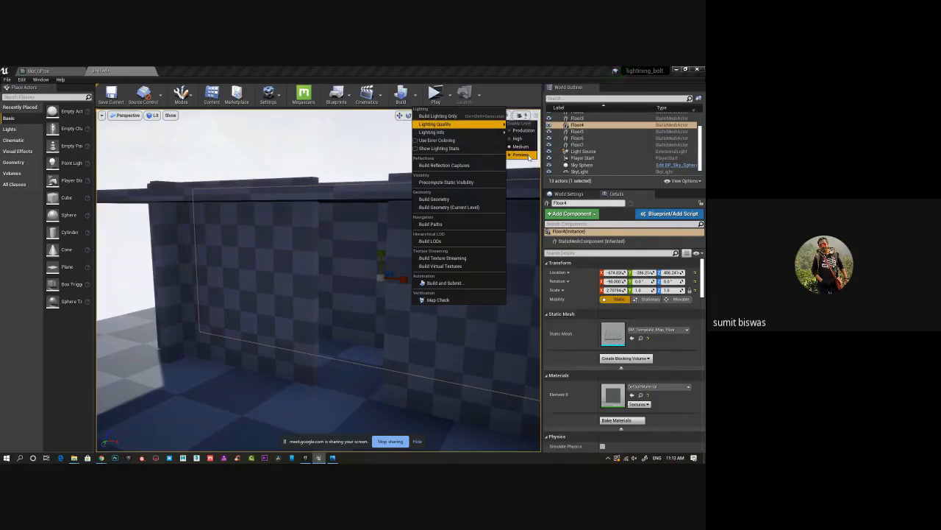
pyautogui.click(520, 154)
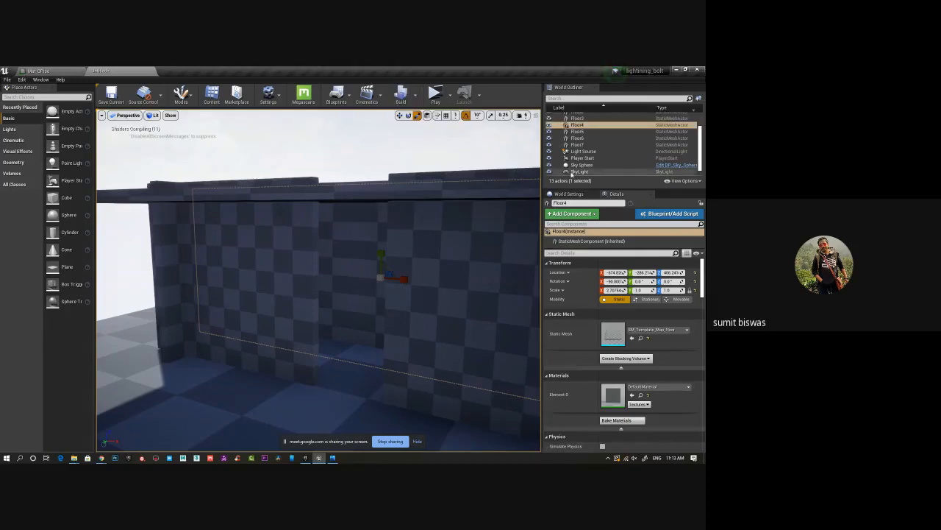
pyautogui.click(401, 93)
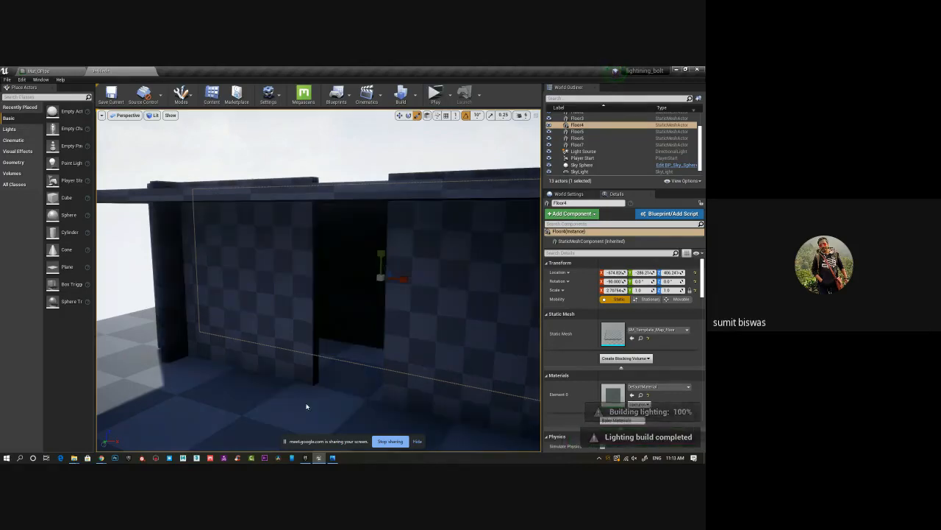
# Examine the built lighting and shadows around the room from several sides, and select the SkyLight to show its details.
pyautogui.keyDown('alt'); pyautogui.moveTo(383, 347); pyautogui.dragTo(408, 340); pyautogui.keyUp('alt')
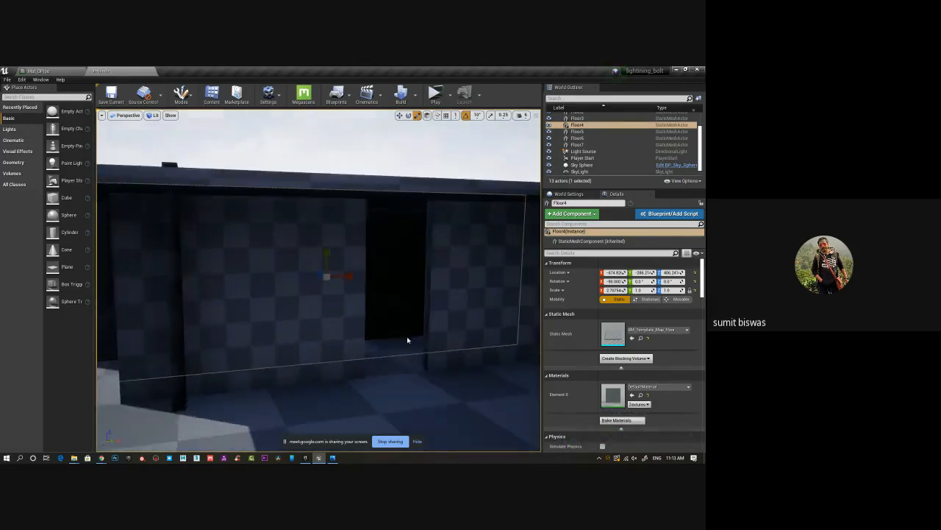
pyautogui.keyDown('alt'); pyautogui.moveTo(385, 305); pyautogui.dragTo(442, 354); pyautogui.keyUp('alt')
pyautogui.keyDown('alt'); pyautogui.moveTo(510, 336); pyautogui.dragTo(466, 399); pyautogui.keyUp('alt')
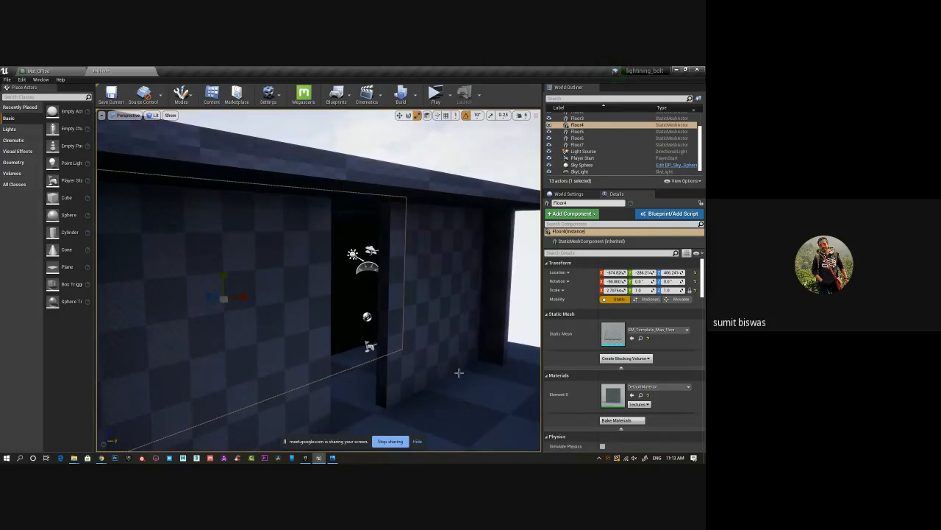
pyautogui.scroll(-5, 456, 386)
pyautogui.keyDown('alt'); pyautogui.moveTo(392, 380); pyautogui.dragTo(323, 429); pyautogui.keyUp('alt')
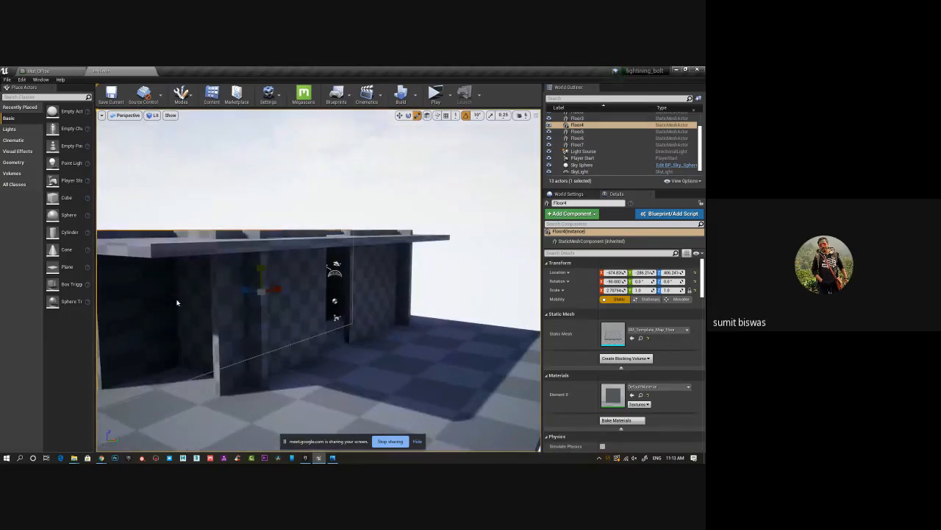
pyautogui.moveTo(258, 396)
pyautogui.keyDown('alt'); pyautogui.mouseDown()
pyautogui.moveTo(359, 411)
pyautogui.moveTo(195, 401)
pyautogui.moveTo(246, 403)
pyautogui.mouseUp(); pyautogui.keyUp('alt')
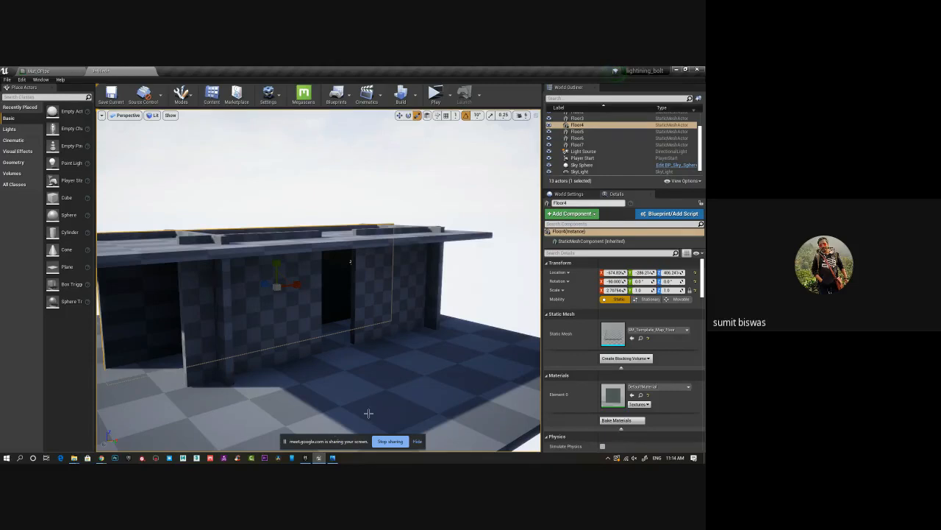
pyautogui.keyDown('alt'); pyautogui.moveTo(414, 356); pyautogui.dragTo(351, 270); pyautogui.keyUp('alt')
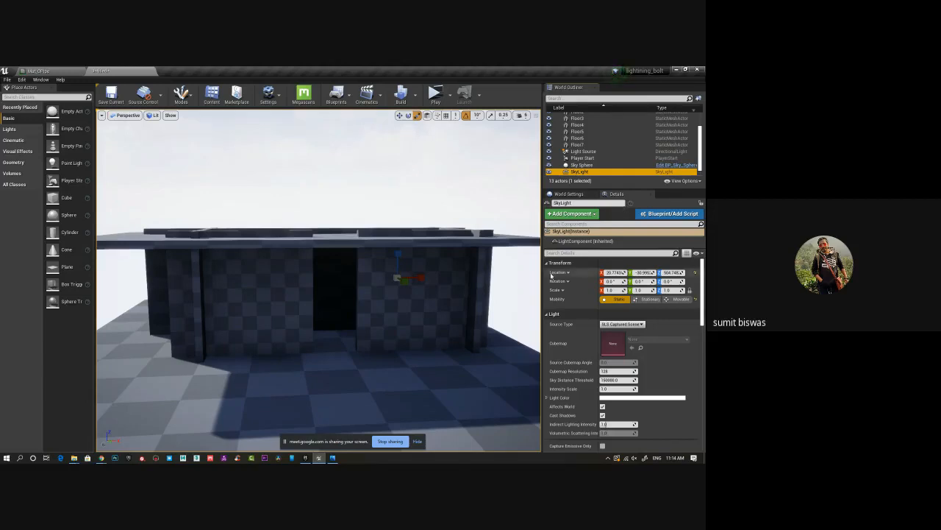
pyautogui.keyDown('alt'); pyautogui.moveTo(414, 325); pyautogui.dragTo(353, 332); pyautogui.keyUp('alt')
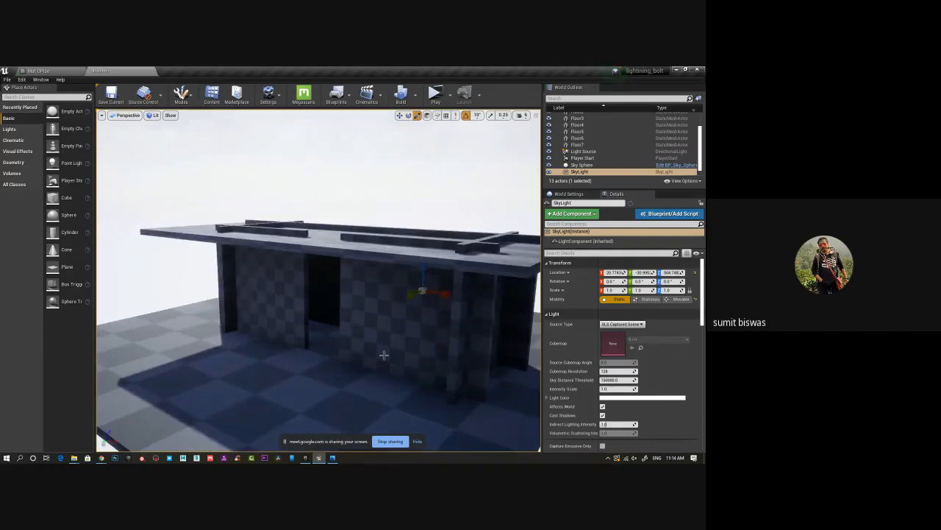
# Open the Content Browser and expand the Surface and Surfaces folders inside Megascans.
pyautogui.click(212, 96)
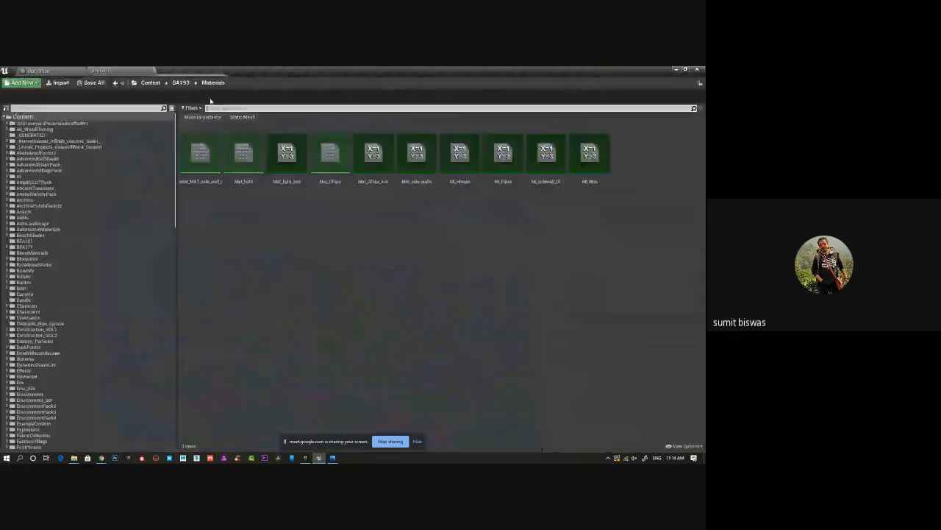
pyautogui.scroll(-5, 68, 356)
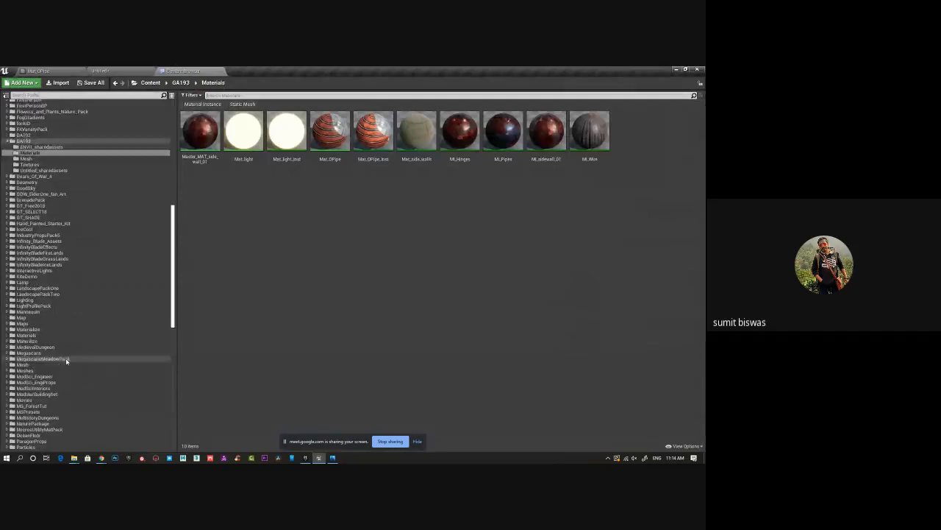
pyautogui.click(29, 357)
pyautogui.click(30, 353)
pyautogui.doubleClick(29, 353)
pyautogui.scroll(-1, 41, 364)
pyautogui.click(29, 370)
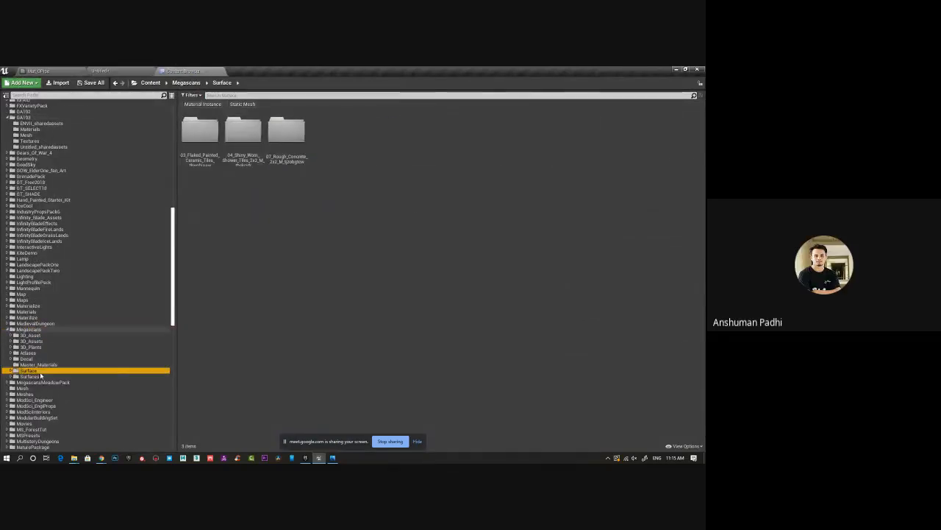
pyautogui.doubleClick(30, 370)
pyautogui.click(30, 394)
pyautogui.doubleClick(30, 394)
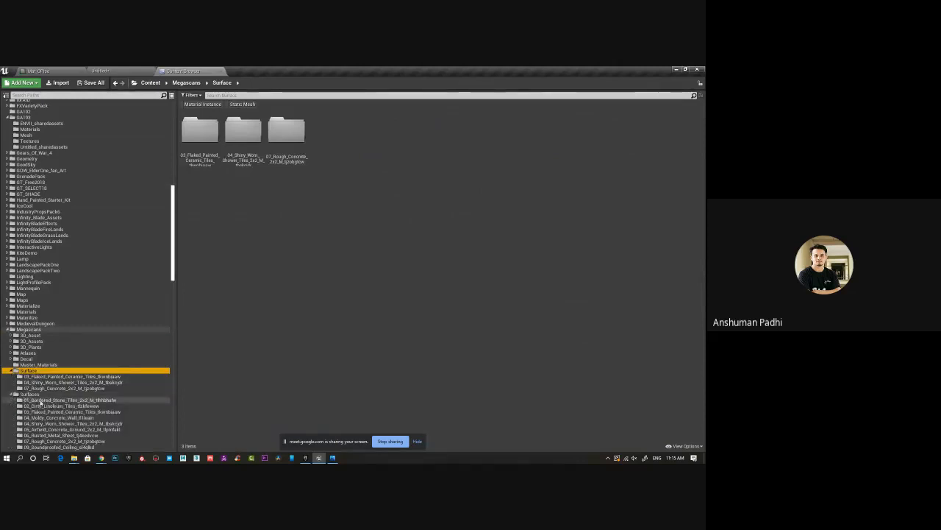
# Browse the stone, linoleum, ceramic and concrete material folders in Surfaces and open the 04_Shiny_Worn_Shower_Tiles_2x2_M folder.
pyautogui.click(66, 399)
pyautogui.scroll(-2, 101, 331)
pyautogui.click(74, 359)
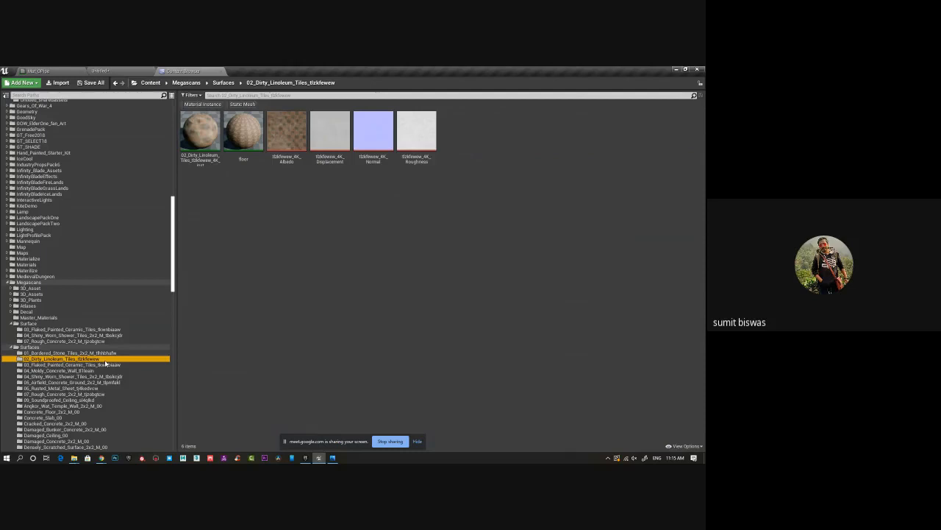
pyautogui.click(73, 364)
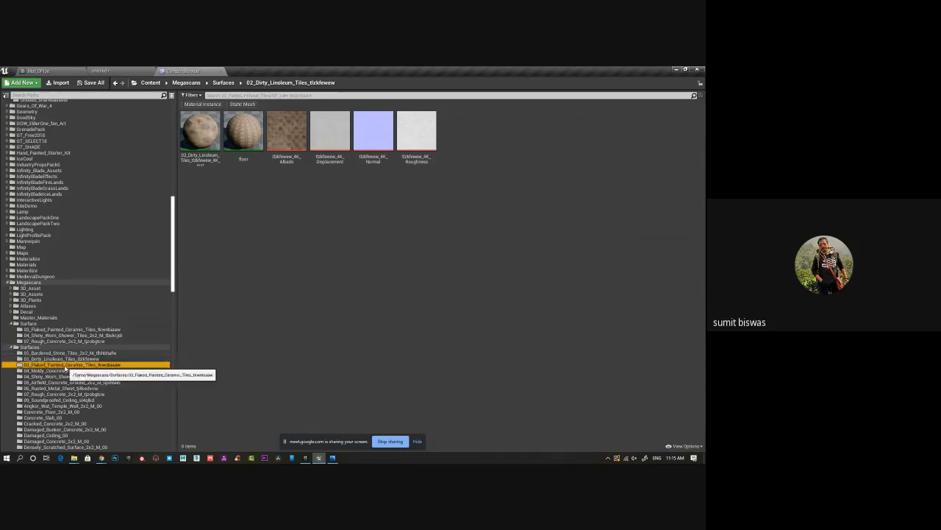
pyautogui.click(77, 371)
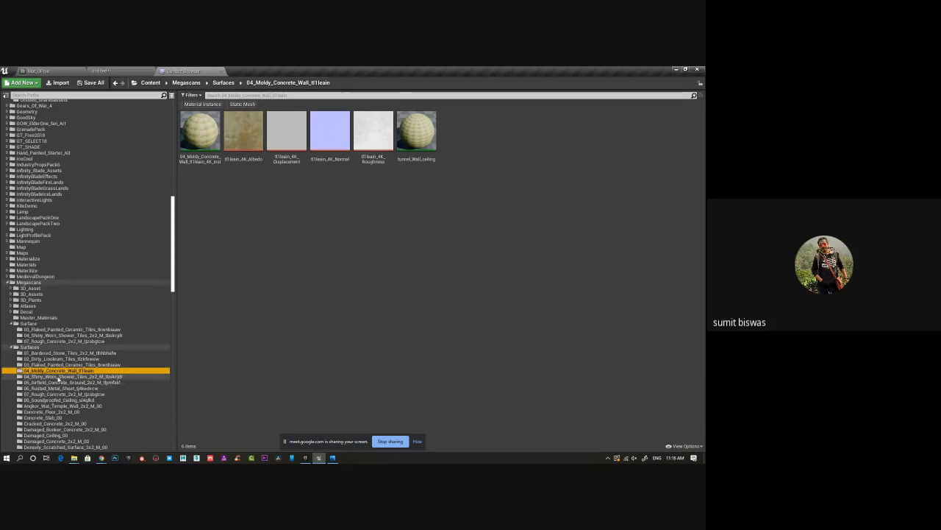
pyautogui.click(59, 376)
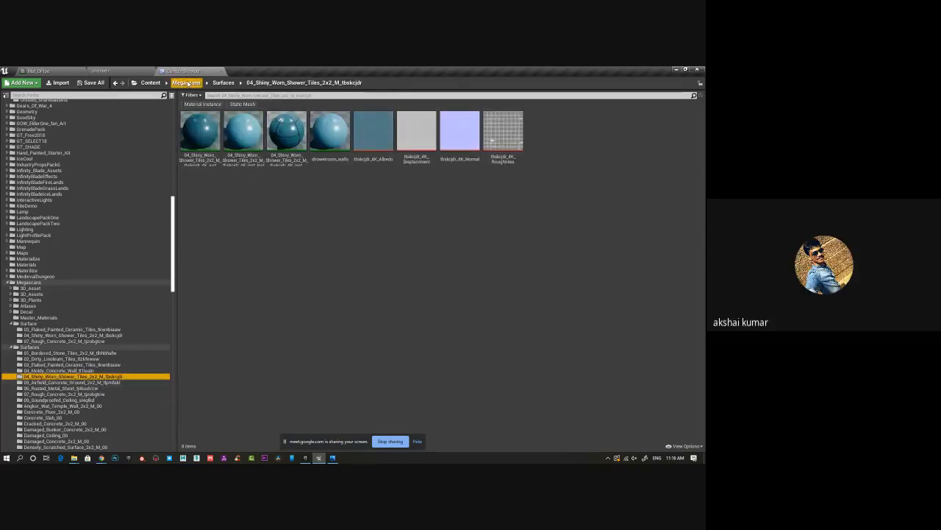
# Detach the Content Browser into a separate window and apply the blue shiny worn shower tile material to the floor slab.
pyautogui.moveTo(191, 69); pyautogui.dragTo(0, 169)
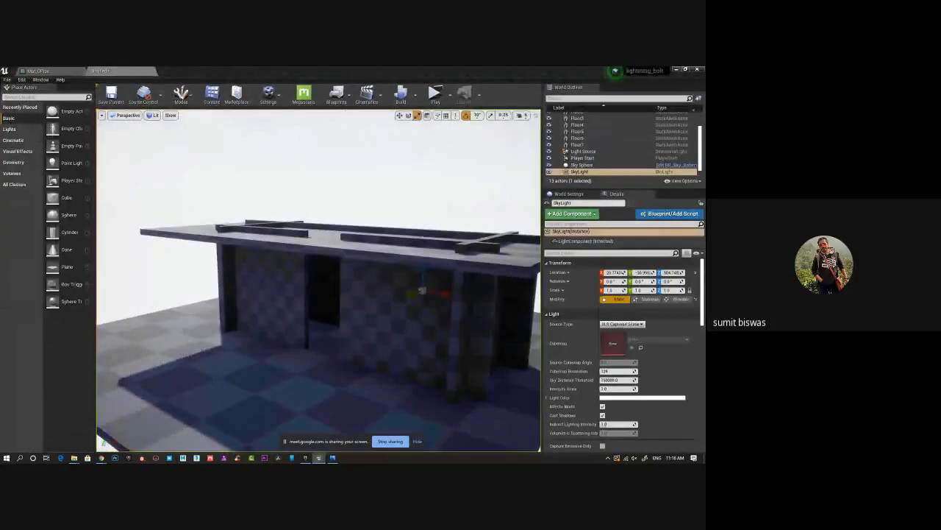
pyautogui.moveTo(0, 259); pyautogui.dragTo(323, 366)
pyautogui.scroll(-3, 336, 384)
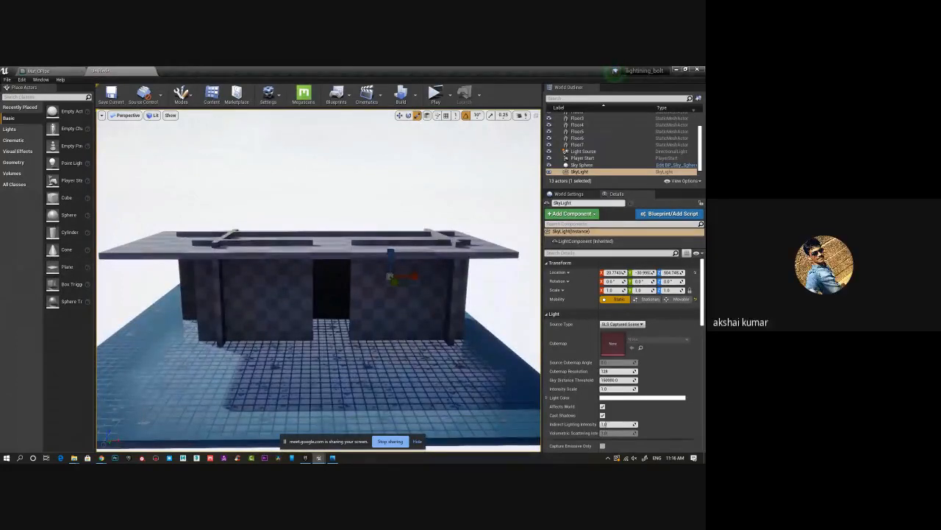
# Apply the blue shower tile material to the ceiling slab and the room's walls.
pyautogui.moveTo(67, 266); pyautogui.dragTo(212, 312)
pyautogui.moveTo(2, 257); pyautogui.dragTo(152, 286)
pyautogui.moveTo(1, 221); pyautogui.dragTo(132, 257)
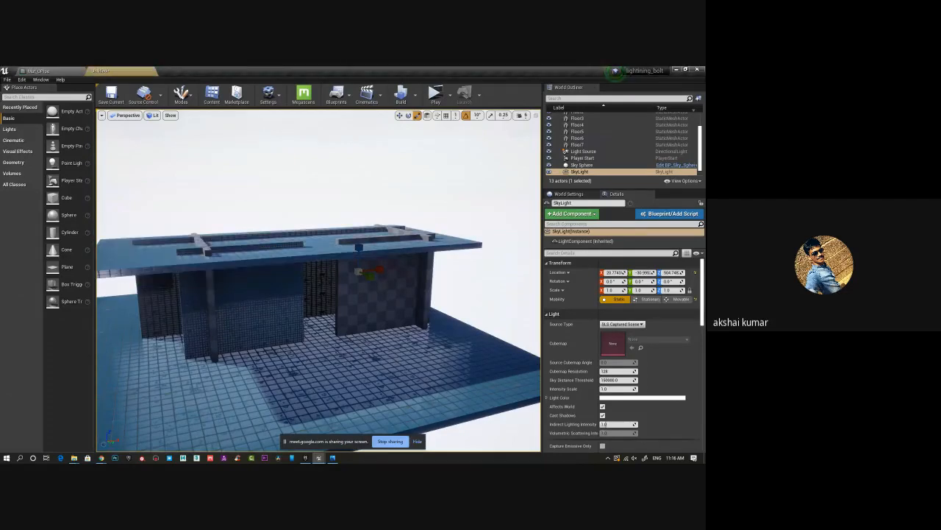
pyautogui.moveTo(2, 284); pyautogui.dragTo(368, 303)
pyautogui.keyDown('alt'); pyautogui.moveTo(220, 325); pyautogui.dragTo(272, 331); pyautogui.keyUp('alt')
pyautogui.moveTo(1, 221); pyautogui.dragTo(439, 346)
pyautogui.moveTo(1, 317); pyautogui.dragTo(278, 328)
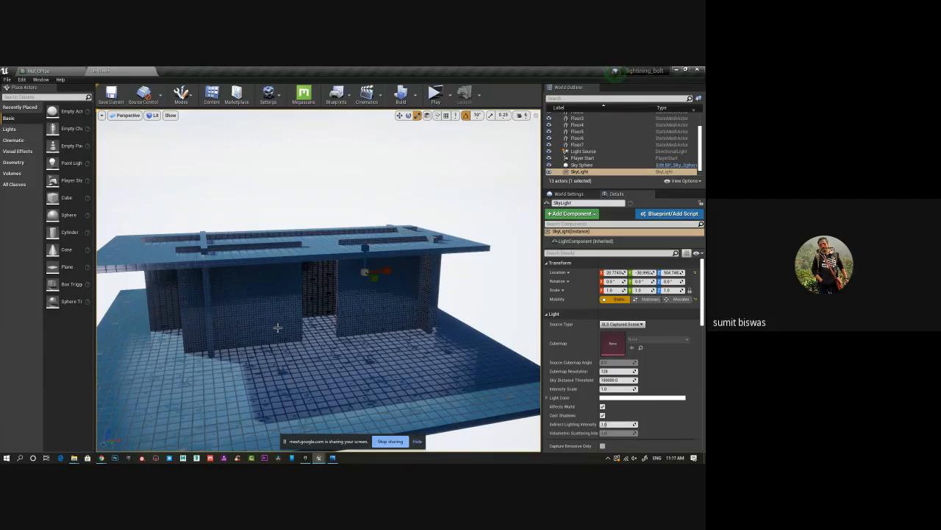
pyautogui.scroll(-3, 290, 326)
pyautogui.keyDown('alt'); pyautogui.moveTo(291, 325); pyautogui.dragTo(335, 324); pyautogui.keyUp('alt')
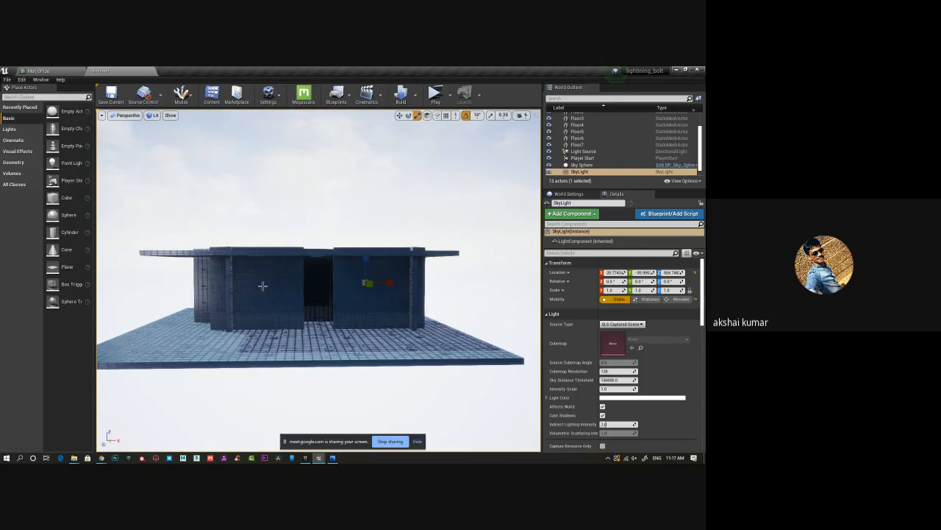
pyautogui.keyDown('alt'); pyautogui.moveTo(275, 309); pyautogui.dragTo(294, 323); pyautogui.keyUp('alt')
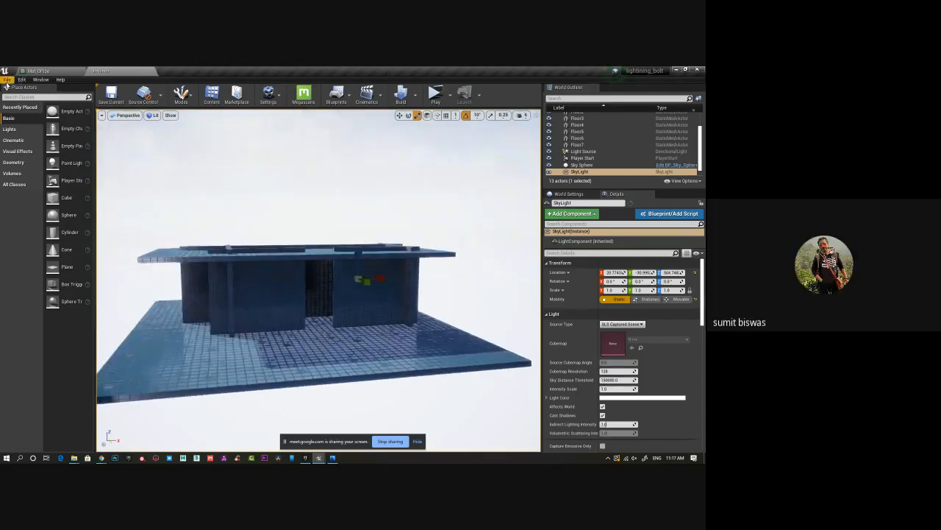
# Create a new level from the Empty Level template without saving the current level's content.
pyautogui.click(9, 78)
pyautogui.click(22, 93)
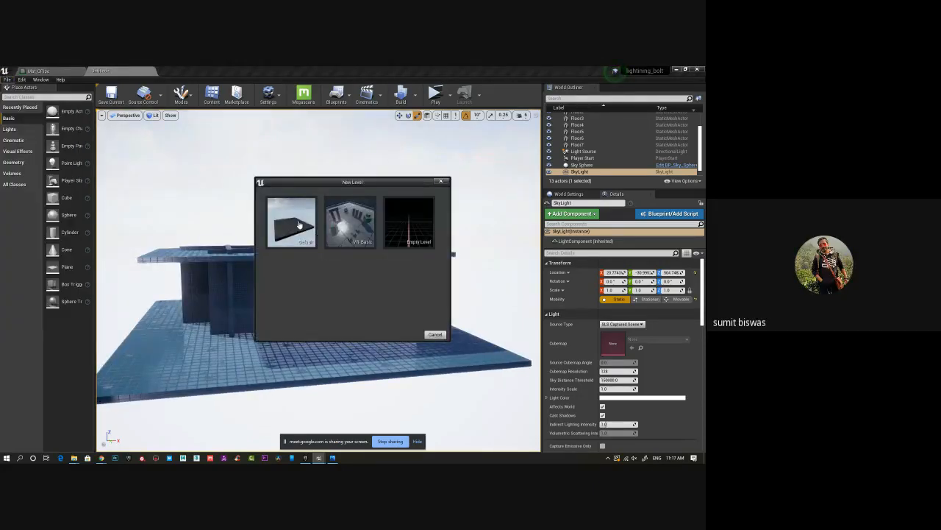
pyautogui.click(413, 229)
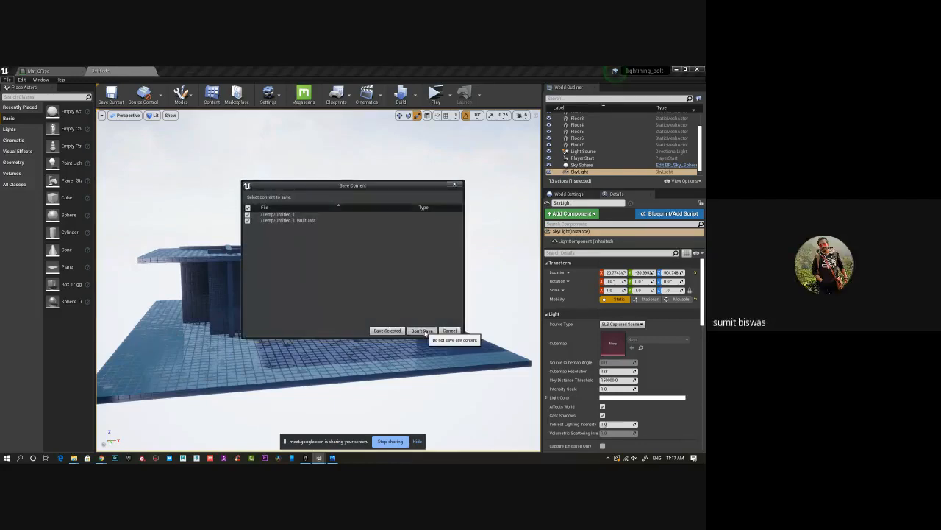
pyautogui.click(418, 330)
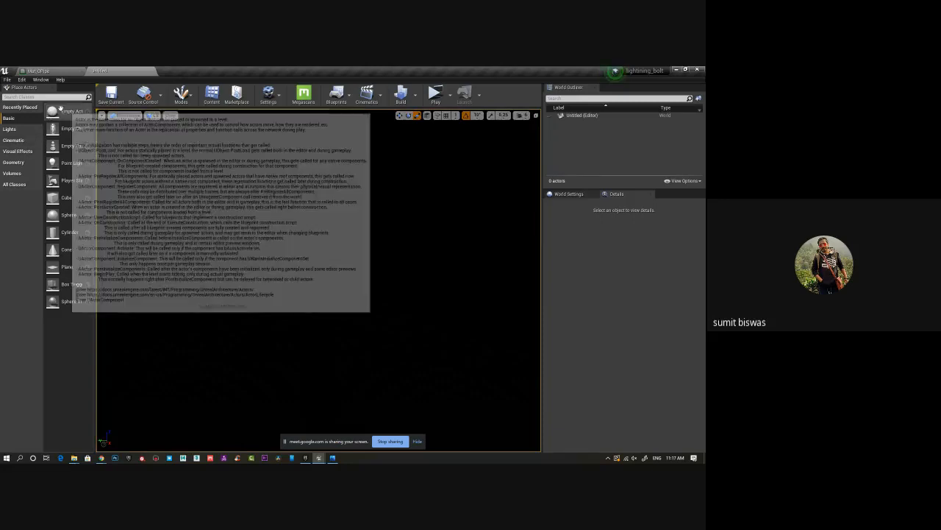
# Place a directional light and a BP_Sky_Sphere in the empty level.
pyautogui.click(16, 129)
pyautogui.moveTo(64, 111); pyautogui.dragTo(347, 158)
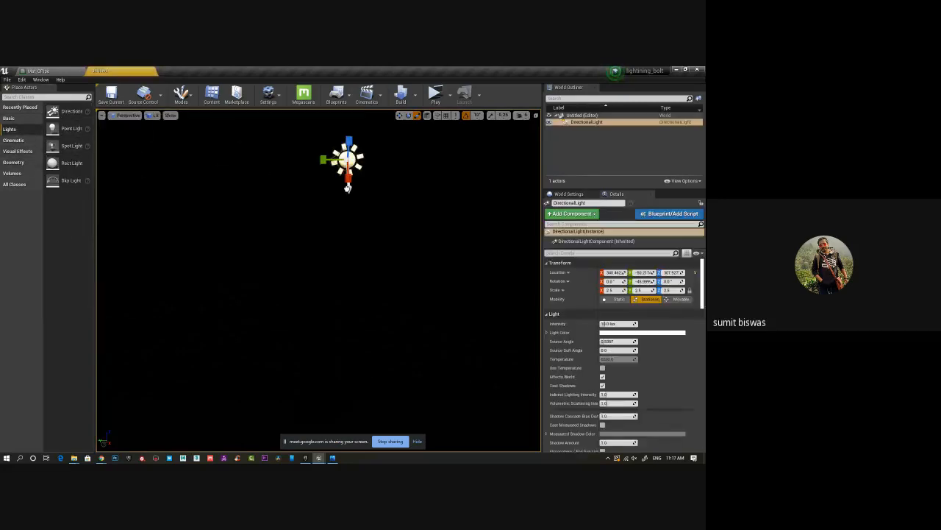
pyautogui.click(25, 96)
pyautogui.write('sky')
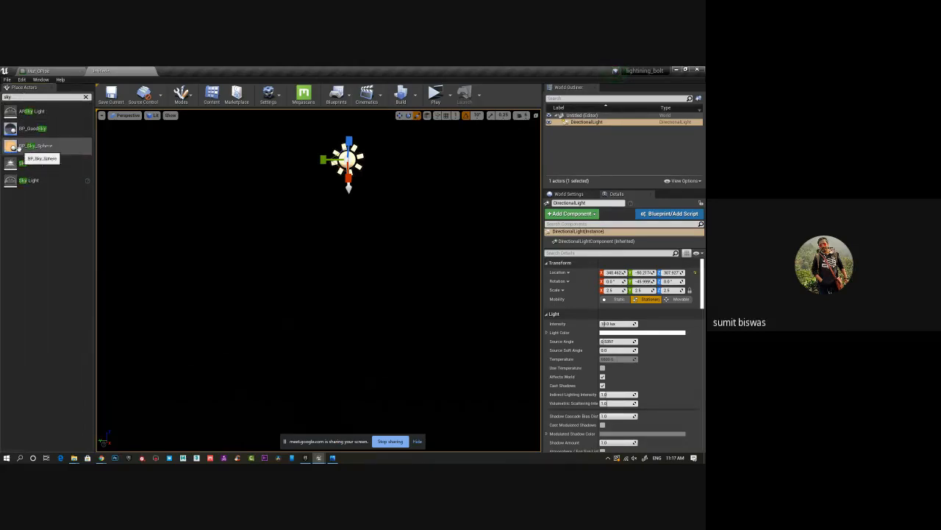
pyautogui.moveTo(18, 147); pyautogui.dragTo(300, 184)
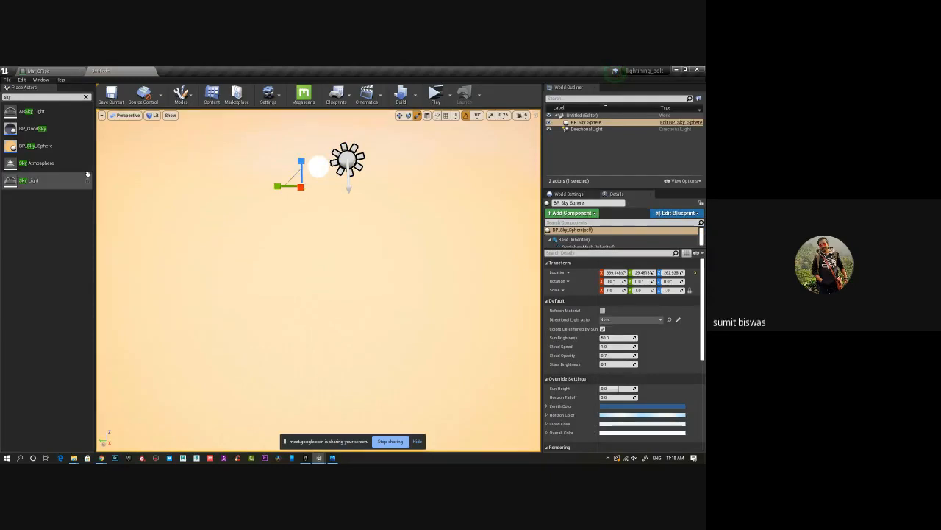
# Delete the BP_Sky_Sphere and place a Sky Atmosphere and a Sky Light in the level.
pyautogui.press('Delete')
pyautogui.moveTo(33, 163); pyautogui.dragTo(298, 182)
pyautogui.moveTo(30, 180); pyautogui.dragTo(335, 220)
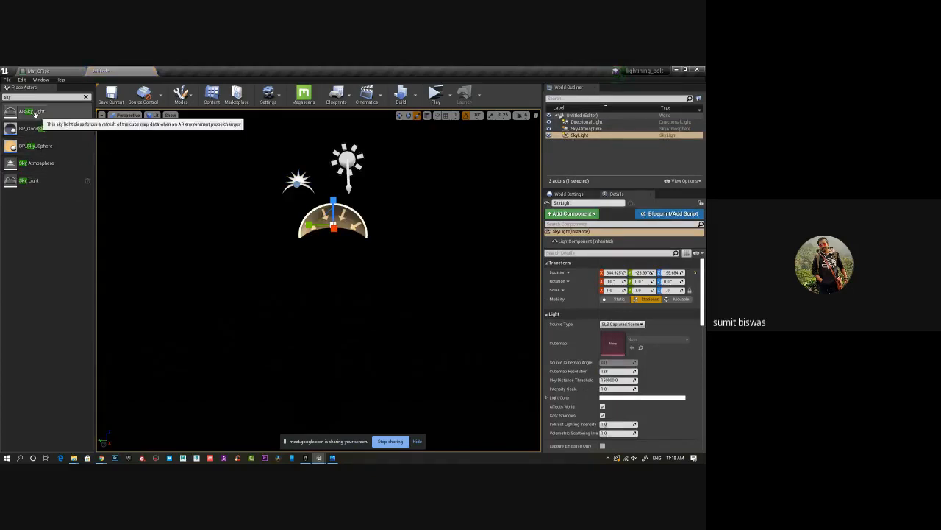
# Replace the Sky Atmosphere with a BP_GoodSky actor and look at it from several sides.
pyautogui.click(298, 182)
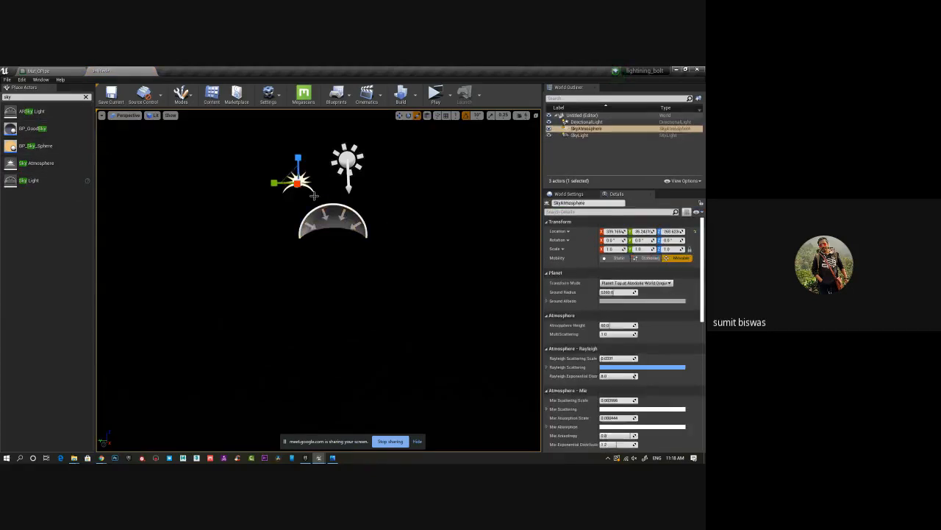
pyautogui.press('Delete')
pyautogui.moveTo(33, 145); pyautogui.dragTo(258, 202)
pyautogui.hotkey('ctrl', 'z')
pyautogui.moveTo(33, 128); pyautogui.dragTo(244, 215)
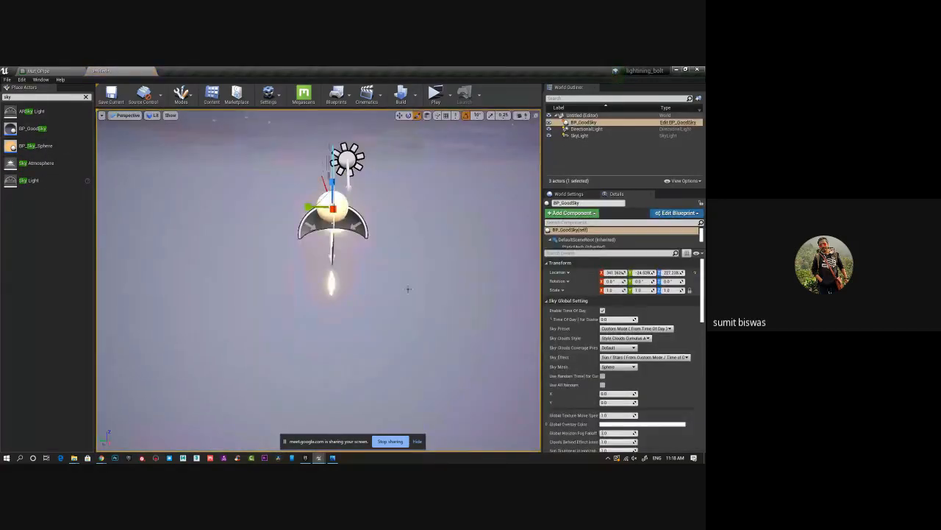
pyautogui.press('f')
pyautogui.keyDown('alt'); pyautogui.moveTo(316, 274); pyautogui.dragTo(324, 272); pyautogui.keyUp('alt')
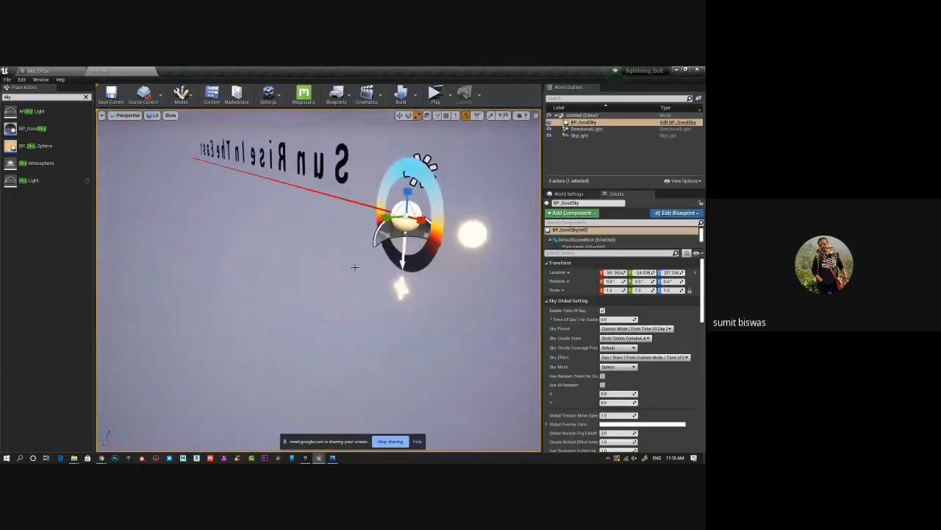
pyautogui.scroll(-5, 446, 290)
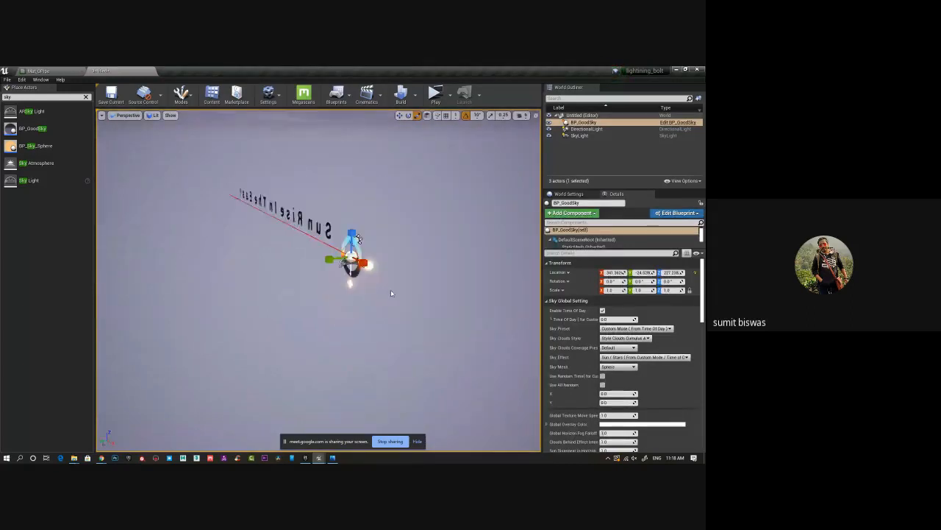
pyautogui.keyDown('alt'); pyautogui.moveTo(401, 278); pyautogui.dragTo(360, 278); pyautogui.keyUp('alt')
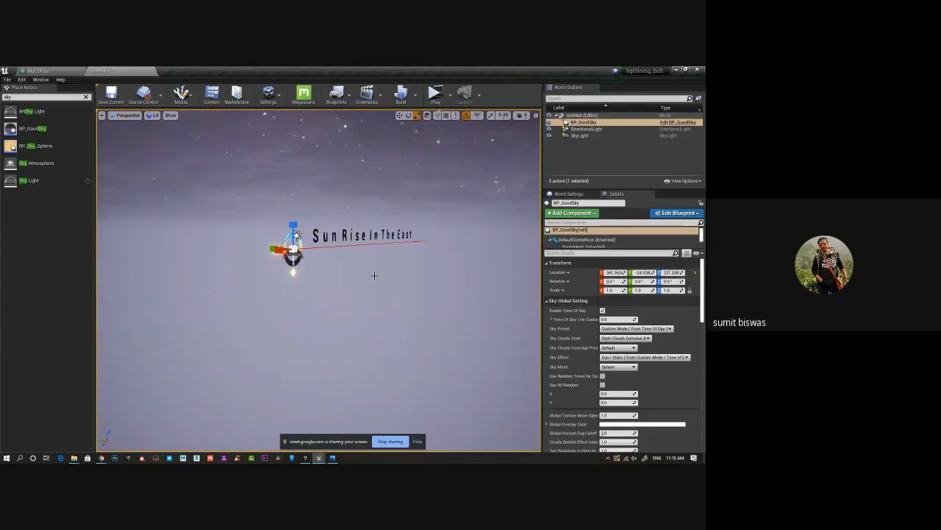
# Switch to Landscape editing mode and widen the area holding the new landscape's settings.
pyautogui.click(192, 97)
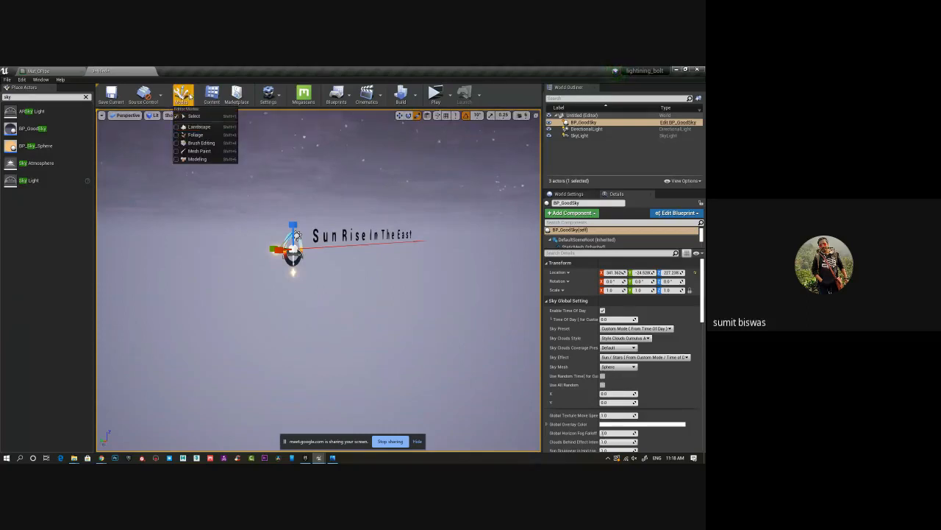
pyautogui.click(197, 129)
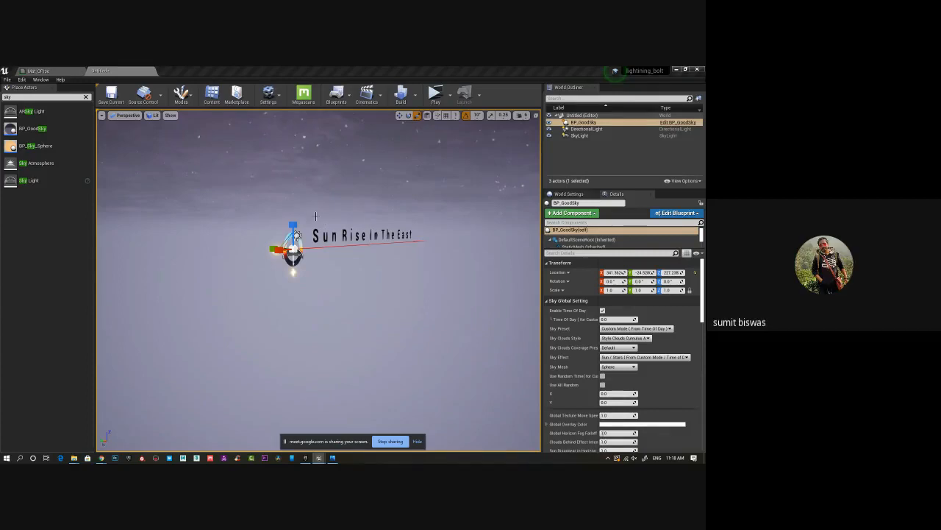
pyautogui.moveTo(361, 296)
pyautogui.keyDown('alt'); pyautogui.mouseDown()
pyautogui.moveTo(345, 306)
pyautogui.moveTo(106, 301)
pyautogui.moveTo(99, 321)
pyautogui.moveTo(360, 291)
pyautogui.mouseUp(); pyautogui.keyUp('alt')
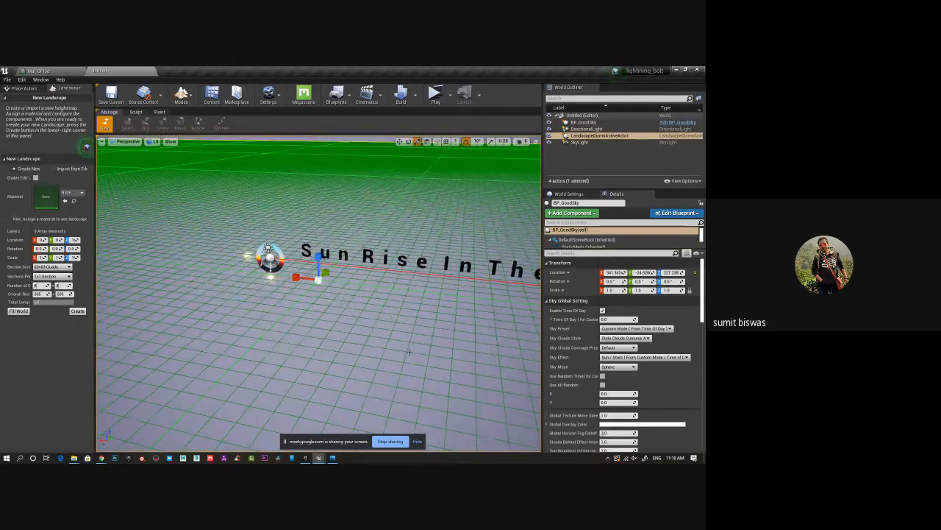
pyautogui.keyDown('alt'); pyautogui.moveTo(304, 345); pyautogui.dragTo(305, 340); pyautogui.keyUp('alt')
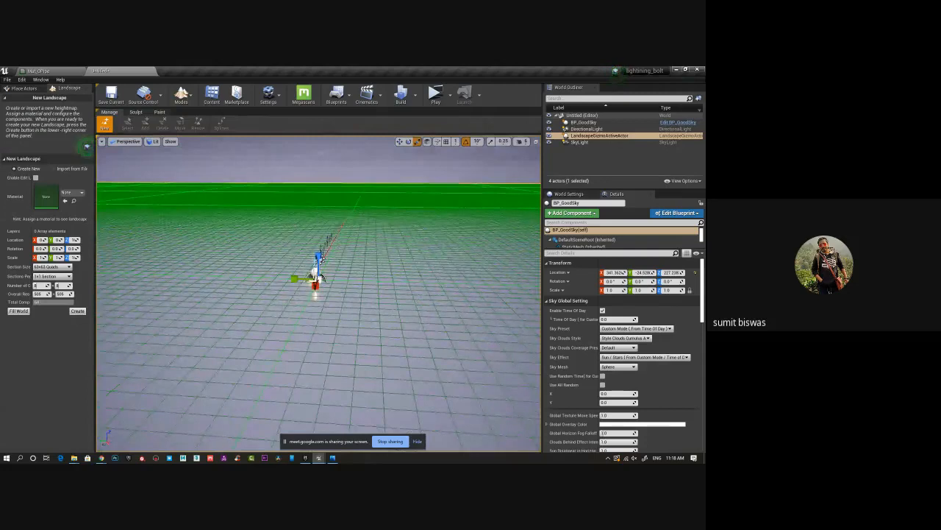
pyautogui.moveTo(96, 215); pyautogui.dragTo(164, 215)
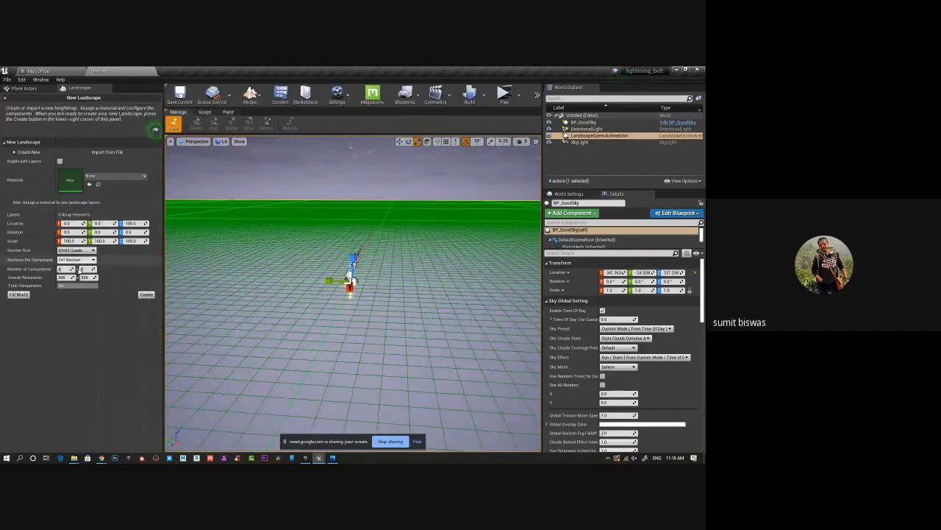
# Set the new landscape's section size to 255x255 quads and its sections per component to 2x2.
pyautogui.click(90, 251)
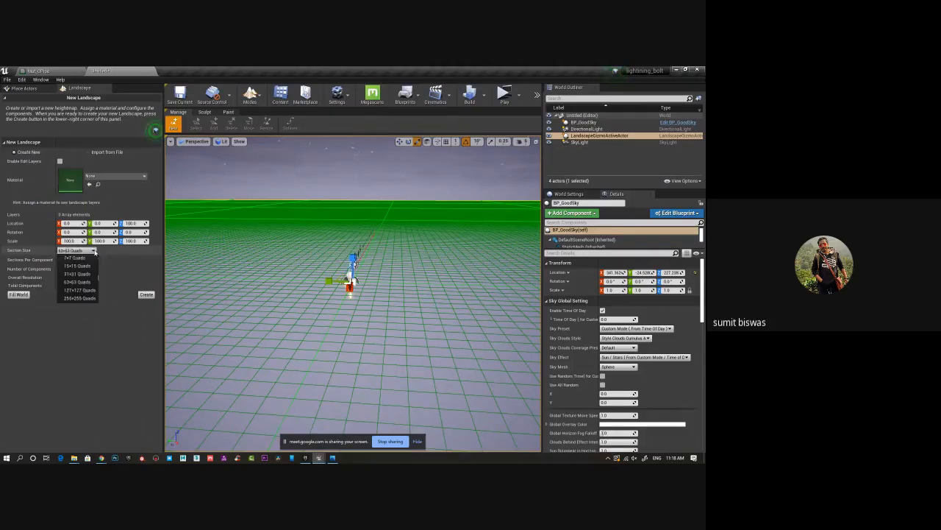
pyautogui.click(82, 297)
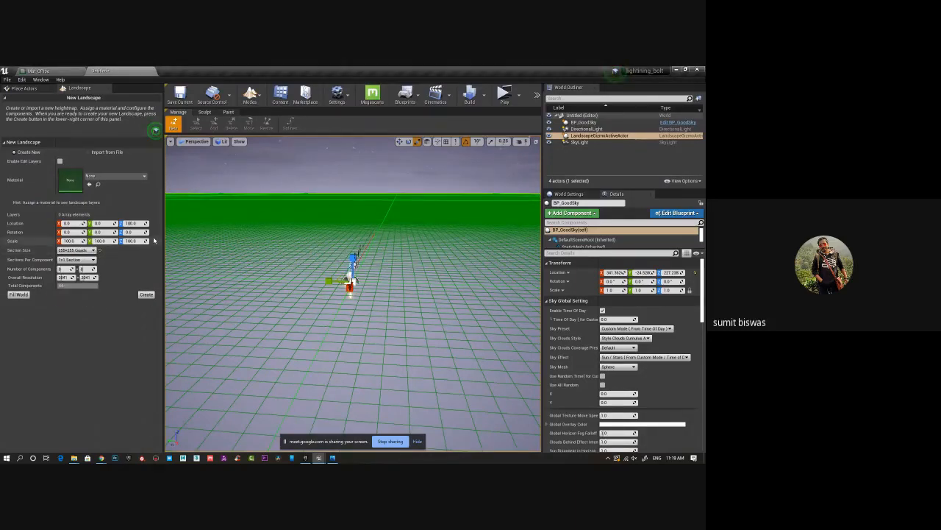
pyautogui.click(76, 259)
pyautogui.click(87, 275)
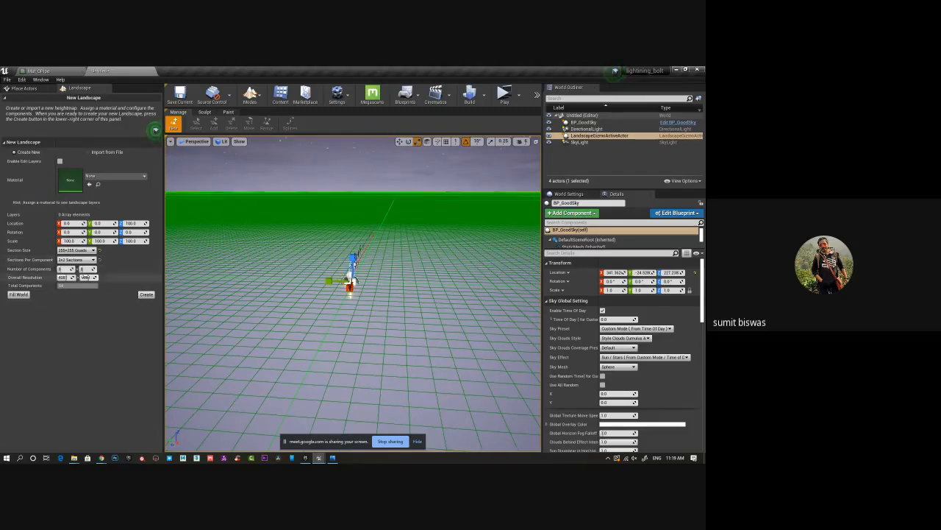
pyautogui.click(95, 260)
pyautogui.click(88, 276)
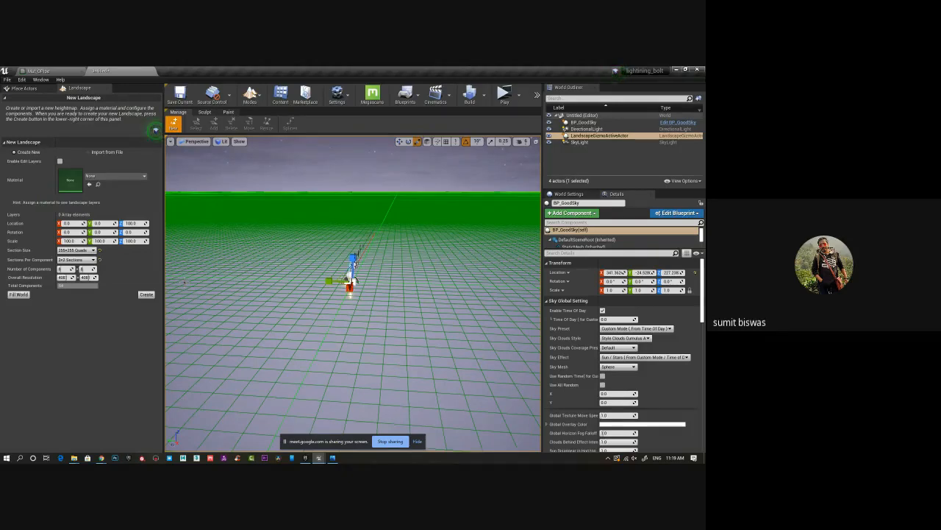
pyautogui.click(76, 250)
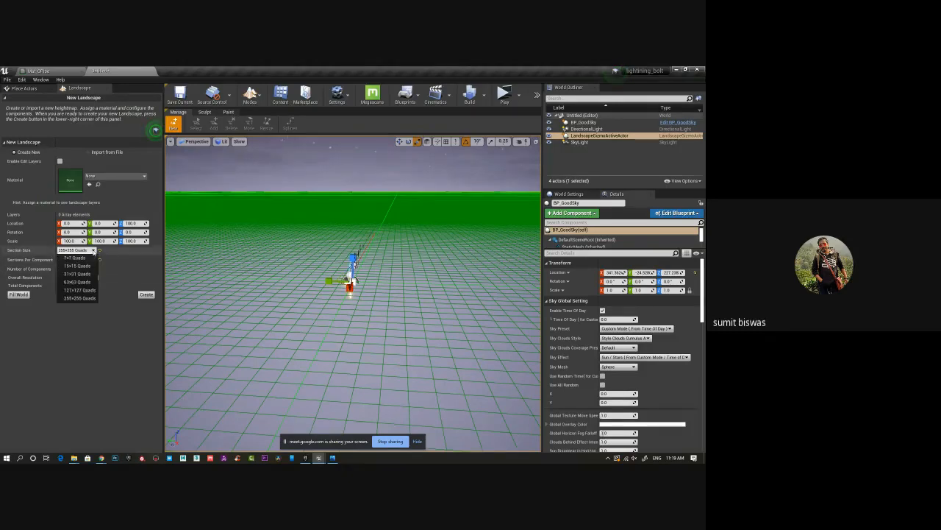
pyautogui.click(94, 299)
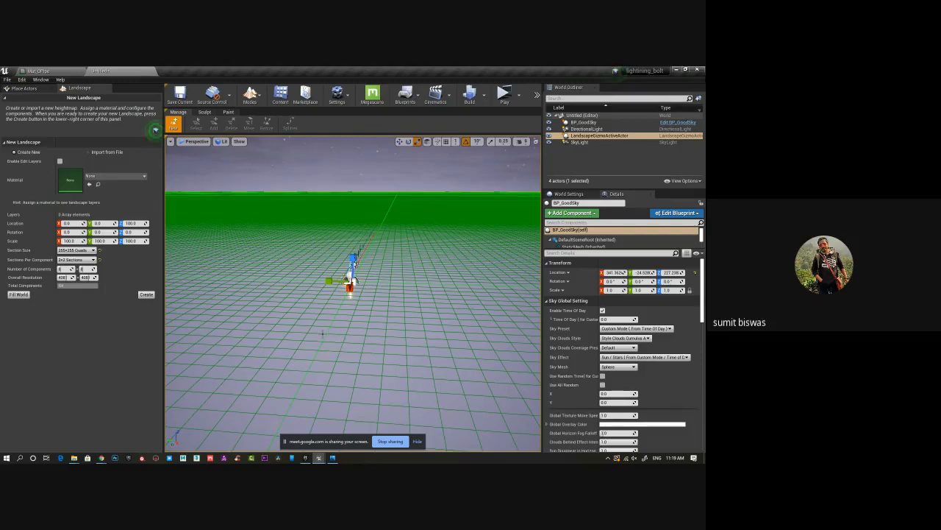
# Set the landscape's section size to 7x7 quads and its number of components to 32 by 1.
pyautogui.click(77, 250)
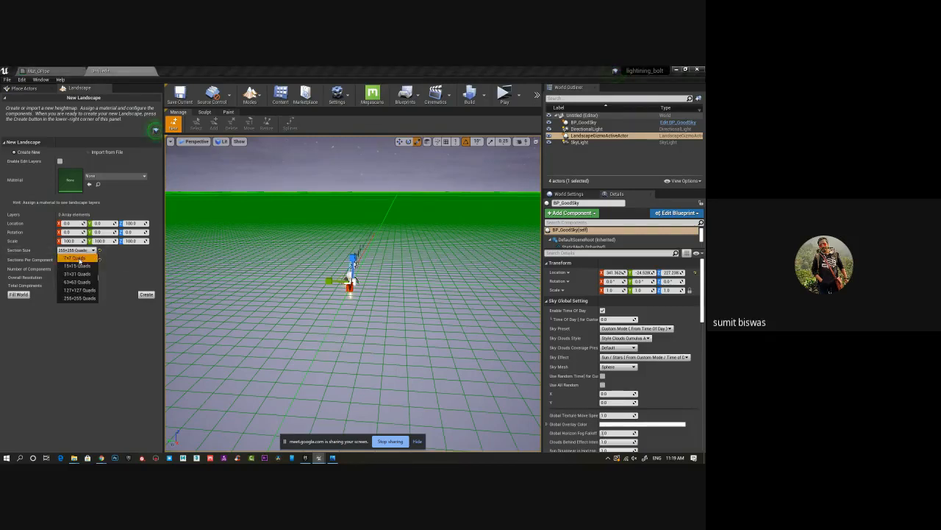
pyautogui.click(81, 261)
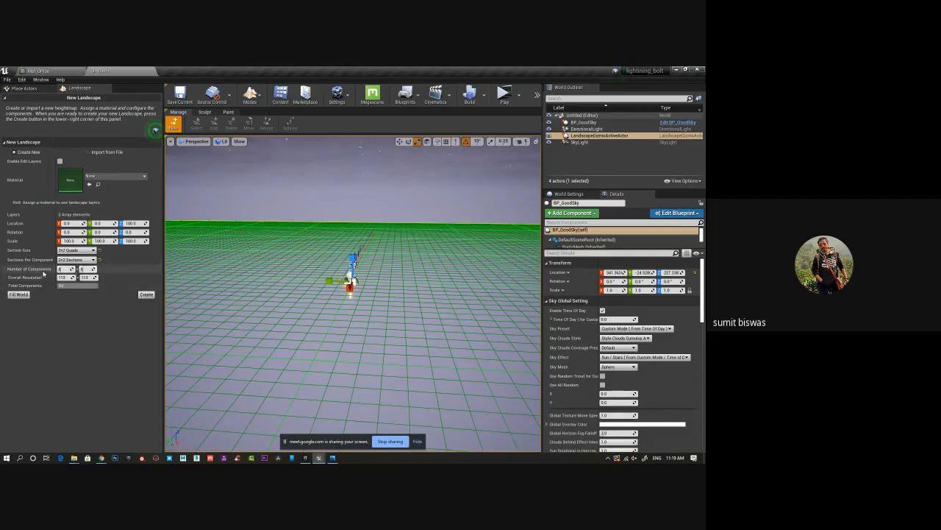
pyautogui.moveTo(83, 269); pyautogui.dragTo(108, 274)
pyautogui.click(65, 269)
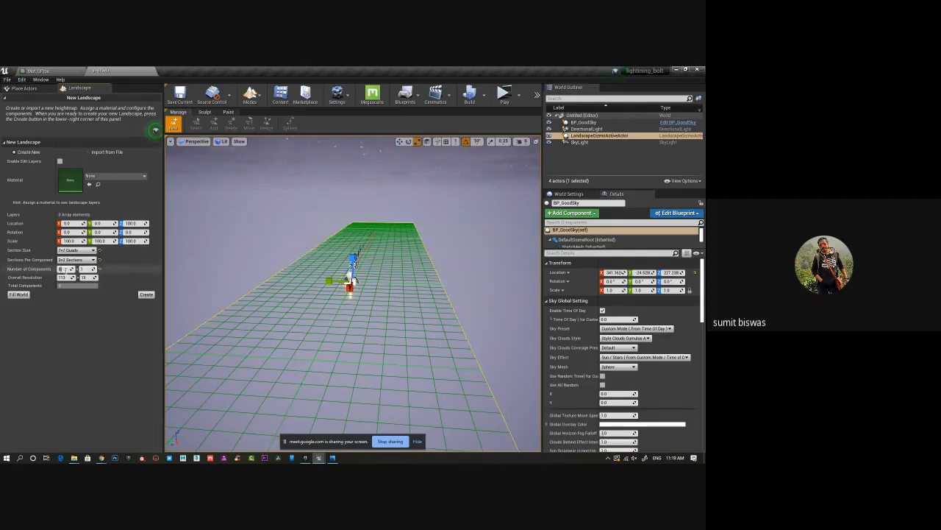
pyautogui.write('32')
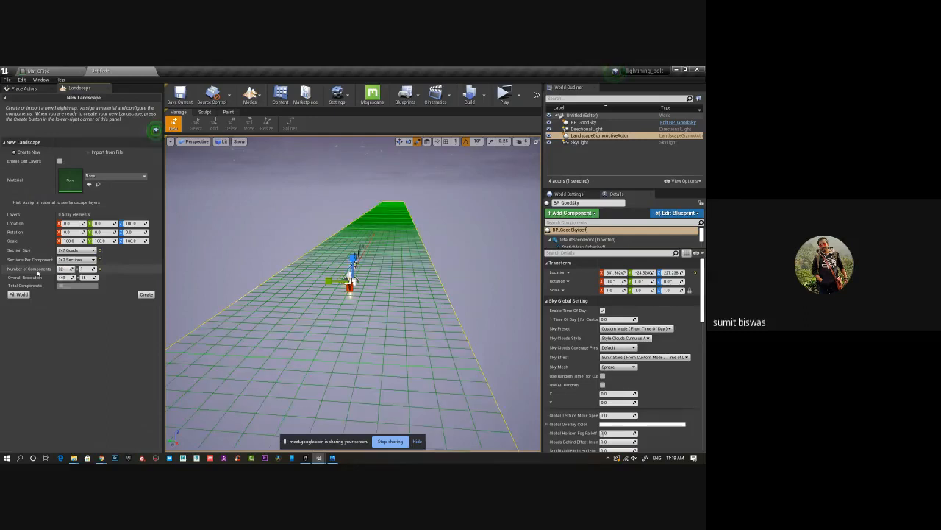
# Set the landscape's number of components to 8 by 8.
pyautogui.click(62, 269)
pyautogui.write('8')
pyautogui.press('Tab')
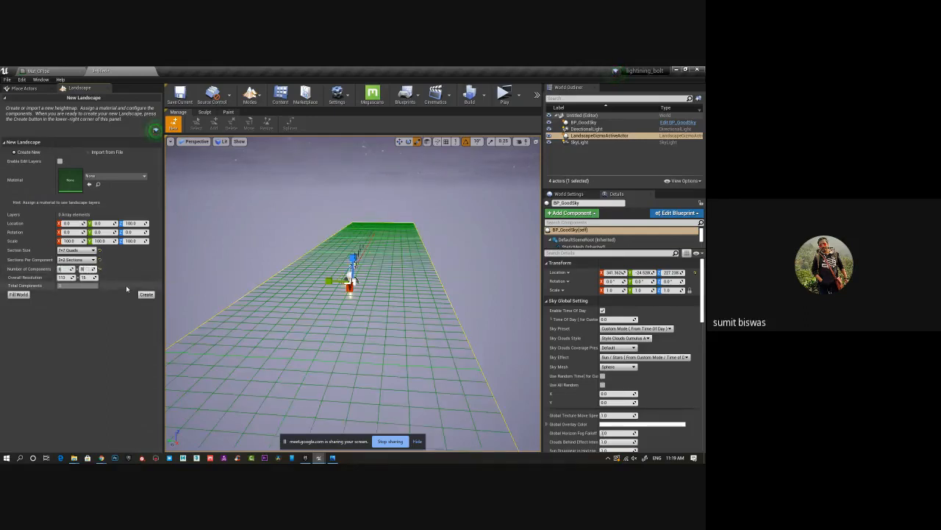
pyautogui.press('Return')
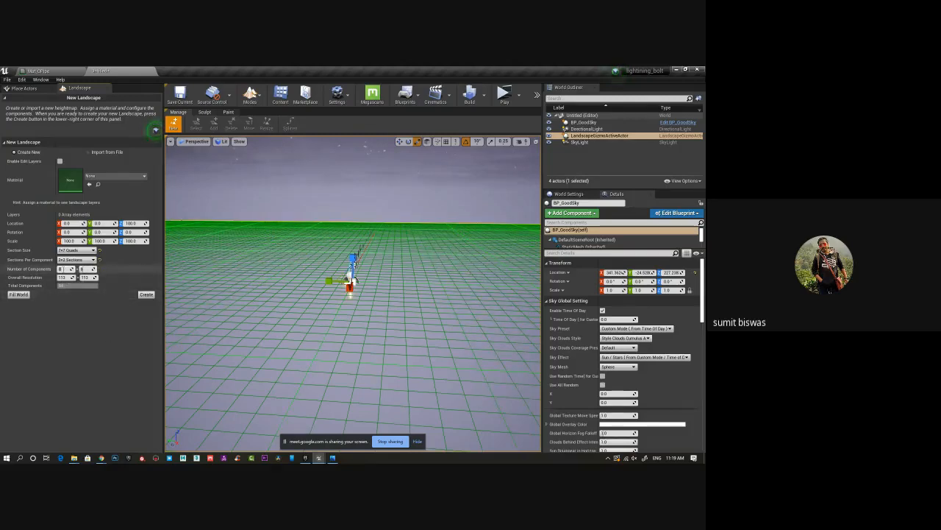
# Set the landscape's number of components to 4 by 4 and create the landscape.
pyautogui.click(85, 269)
pyautogui.write('4')
pyautogui.press('Return')
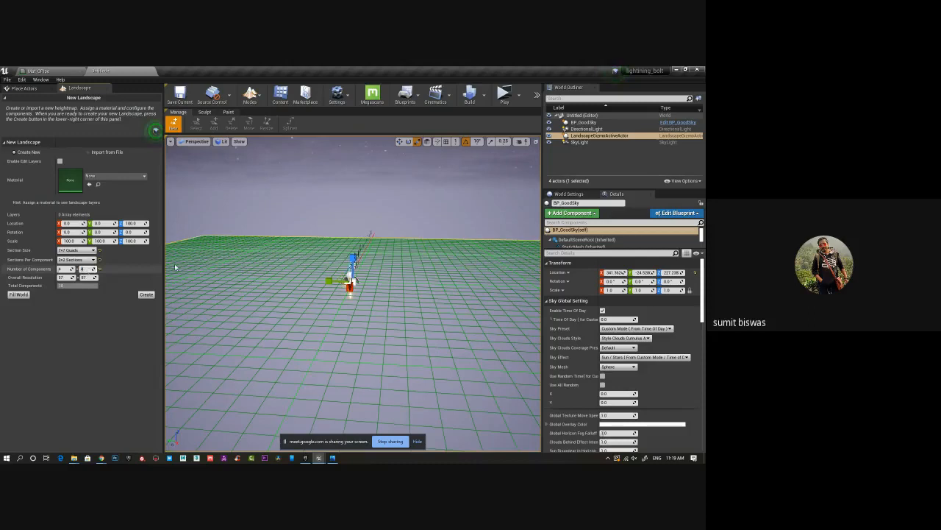
pyautogui.moveTo(436, 296)
pyautogui.keyDown('alt'); pyautogui.mouseDown()
pyautogui.moveTo(145, 330)
pyautogui.moveTo(433, 303)
pyautogui.mouseUp(); pyautogui.keyUp('alt')
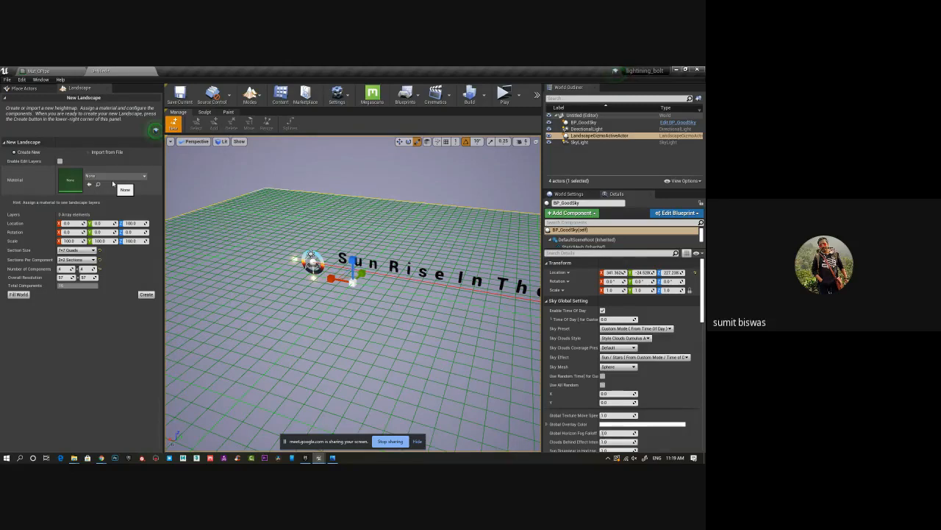
pyautogui.click(147, 294)
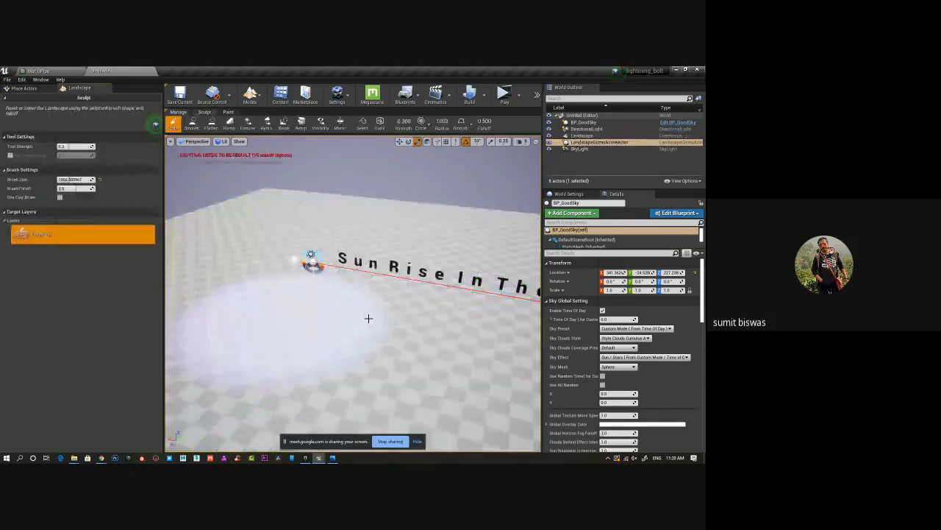
# Add a row of four new landscape components along the far edge of the landscape.
pyautogui.scroll(-10, 427, 321)
pyautogui.keyDown('alt'); pyautogui.moveTo(457, 321); pyautogui.dragTo(405, 327); pyautogui.keyUp('alt')
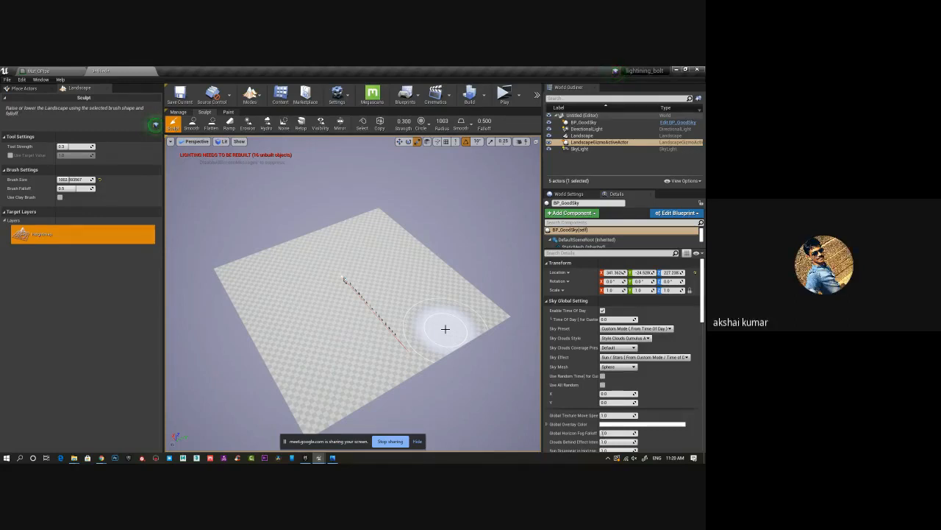
pyautogui.keyDown('alt'); pyautogui.moveTo(304, 317); pyautogui.dragTo(301, 317); pyautogui.keyUp('alt')
pyautogui.scroll(2, 300, 317)
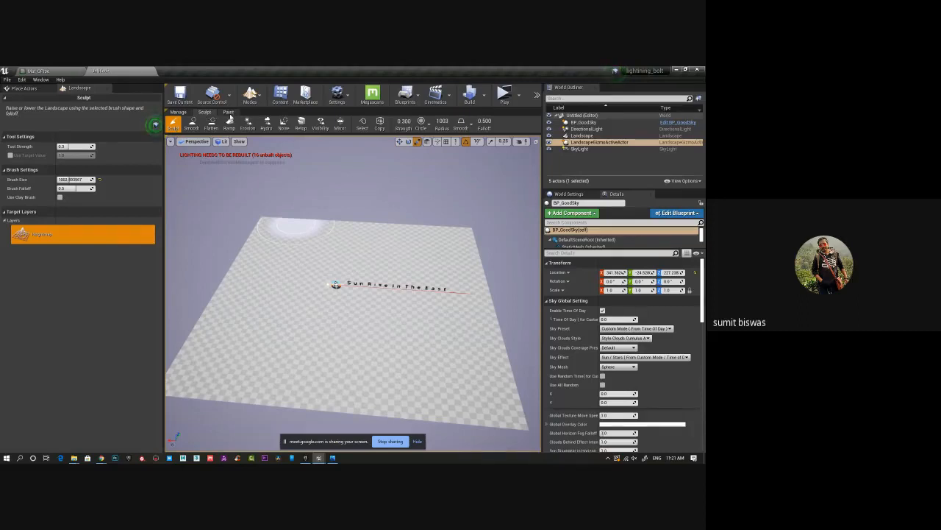
pyautogui.click(178, 112)
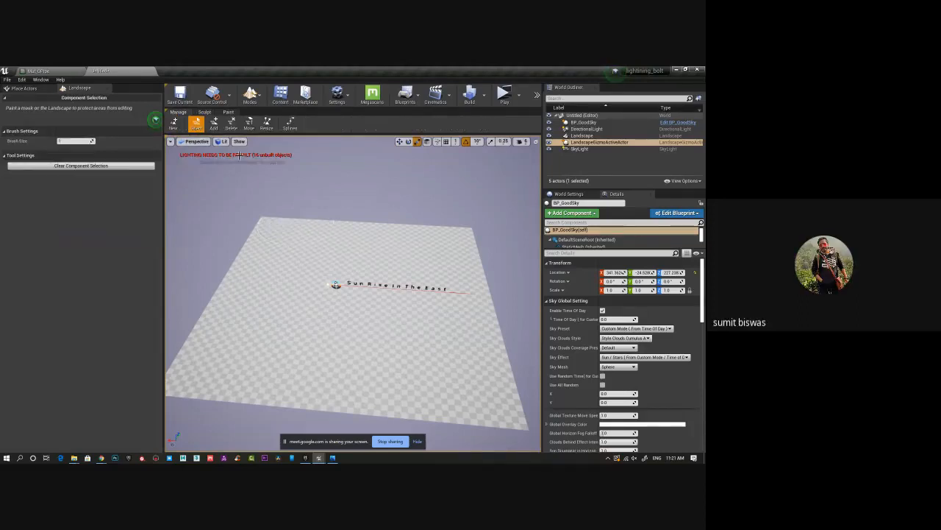
pyautogui.click(214, 123)
pyautogui.click(279, 209)
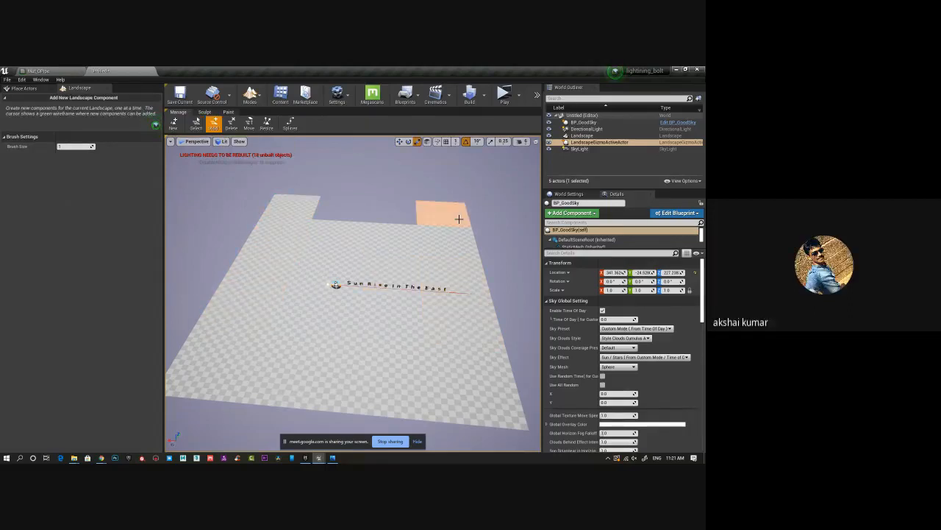
pyautogui.click(459, 218)
pyautogui.click(340, 210)
pyautogui.click(378, 210)
# Delete the four added landscape components along the far edge.
pyautogui.click(231, 123)
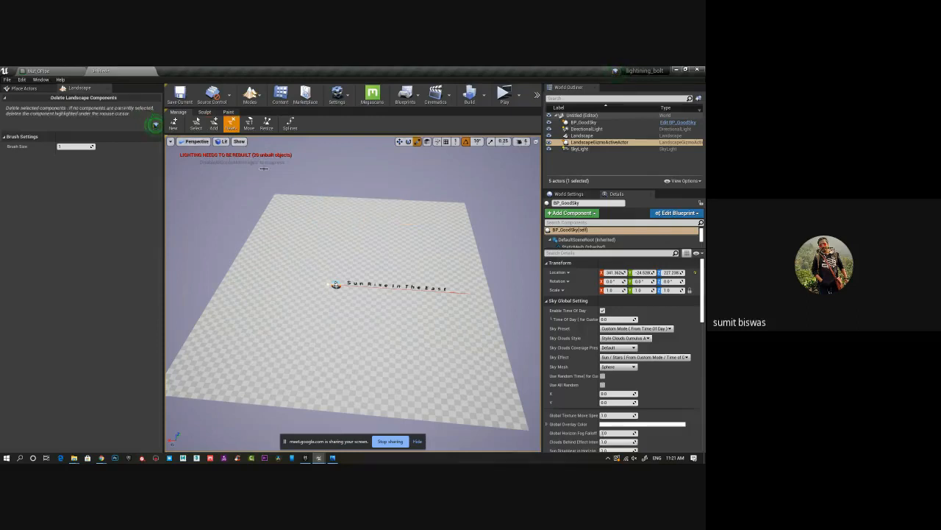
pyautogui.click(340, 206)
pyautogui.click(291, 207)
pyautogui.click(390, 210)
pyautogui.click(443, 219)
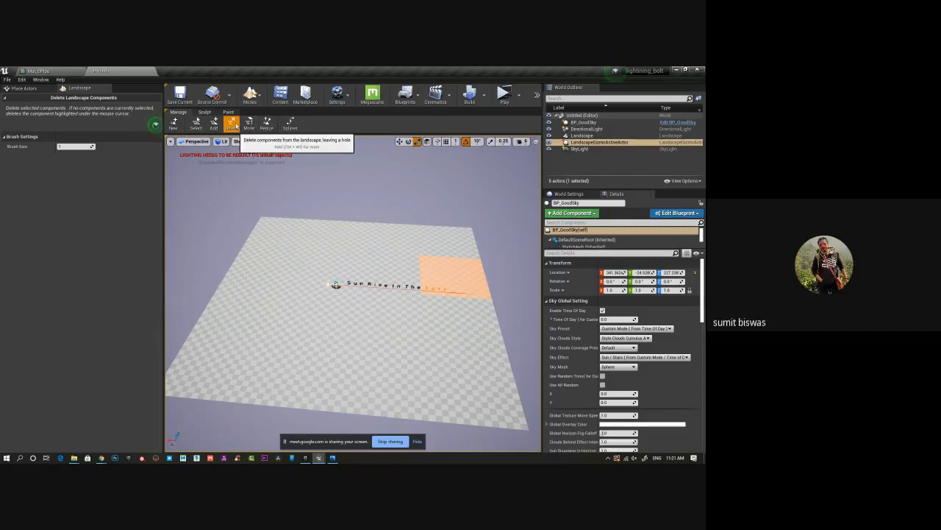
# Delete the landscape component at the far corner and add it back.
pyautogui.click(273, 221)
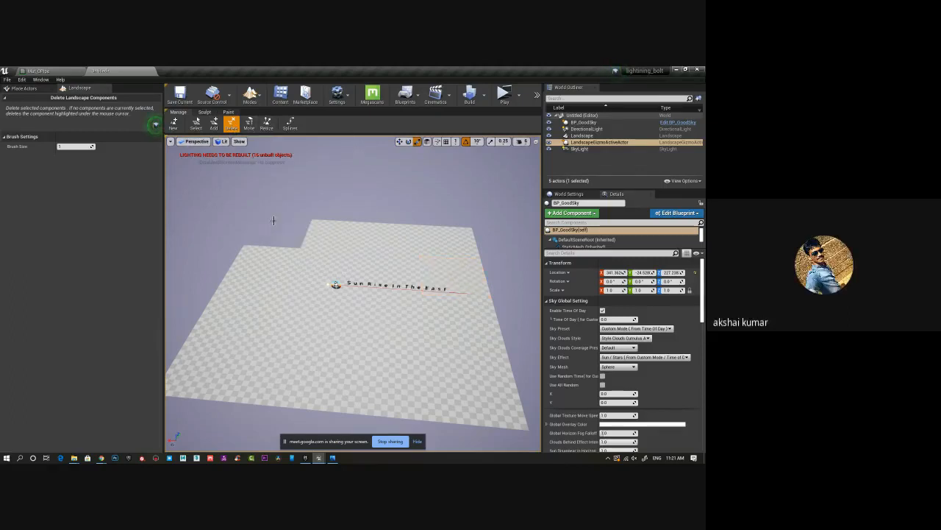
pyautogui.click(213, 123)
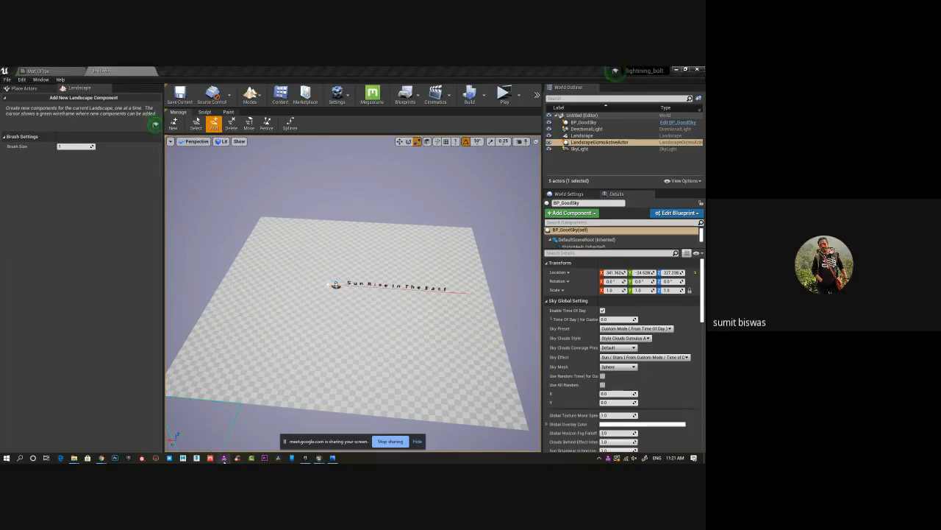
pyautogui.click(212, 236)
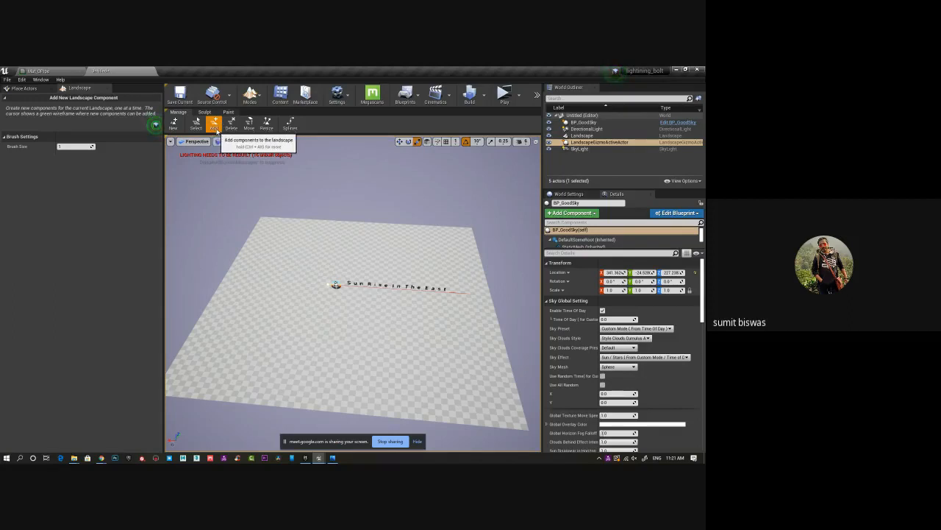
# Resize the landscape components to a section size of 15x15 quads and apply the change.
pyautogui.click(266, 122)
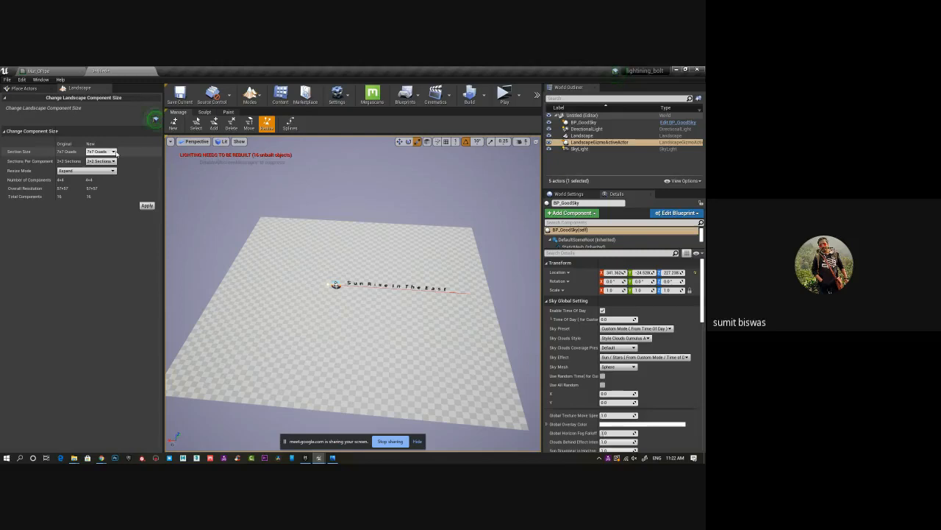
pyautogui.click(114, 151)
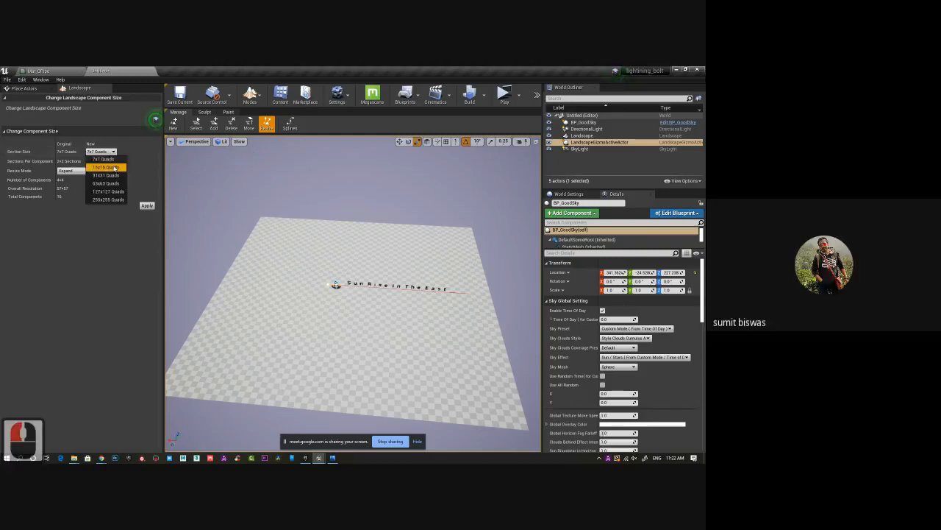
pyautogui.click(107, 167)
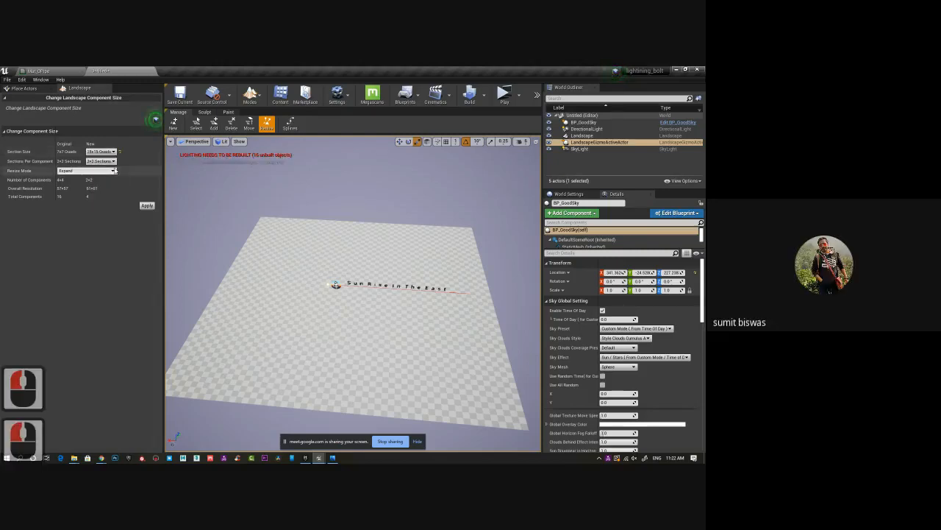
pyautogui.click(147, 206)
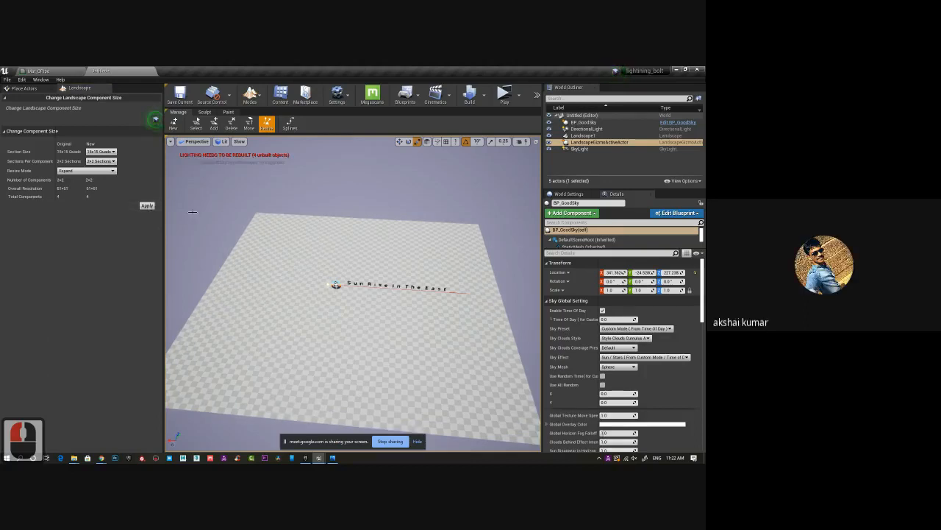
# Change the landscape's section size back to 7x7 quads and apply the change.
pyautogui.click(102, 152)
pyautogui.click(103, 158)
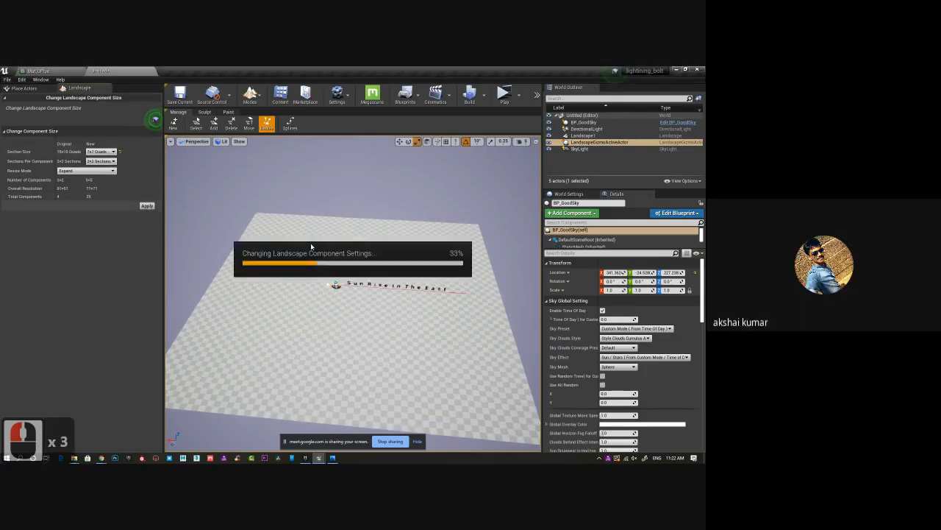
pyautogui.click(147, 205)
pyautogui.keyDown('alt'); pyautogui.moveTo(392, 249); pyautogui.dragTo(293, 240); pyautogui.keyUp('alt')
pyautogui.click(73, 170)
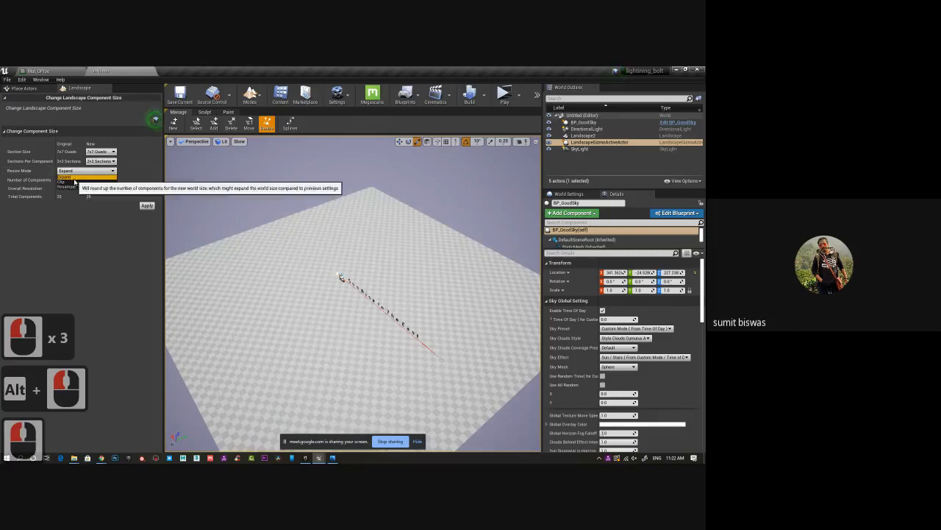
pyautogui.click(92, 234)
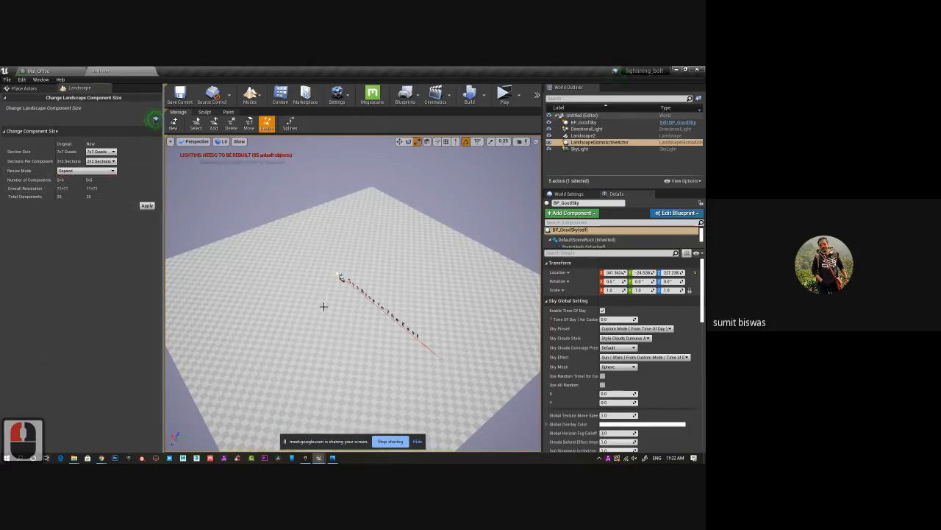
pyautogui.keyDown('alt'); pyautogui.moveTo(324, 306); pyautogui.dragTo(422, 302); pyautogui.keyUp('alt')
pyautogui.keyDown('alt'); pyautogui.moveTo(423, 303); pyautogui.dragTo(311, 302, button='right'); pyautogui.keyUp('alt')
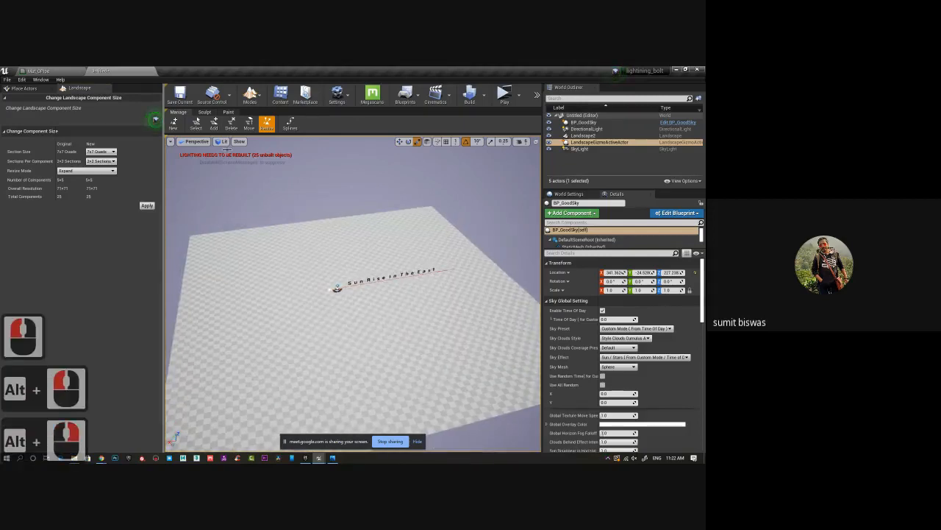
# Raise a hill at the far corner of the landscape with the Sculpt tool and extend strokes along the far edge.
pyautogui.click(205, 112)
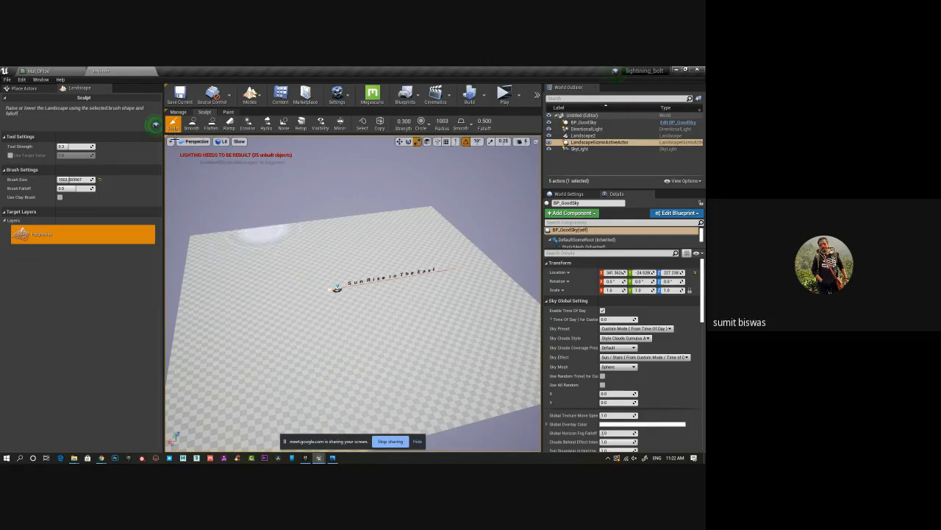
pyautogui.moveTo(292, 227); pyautogui.dragTo(279, 252, button='right')
pyautogui.keyDown('alt'); pyautogui.moveTo(279, 251); pyautogui.dragTo(272, 252); pyautogui.keyUp('alt')
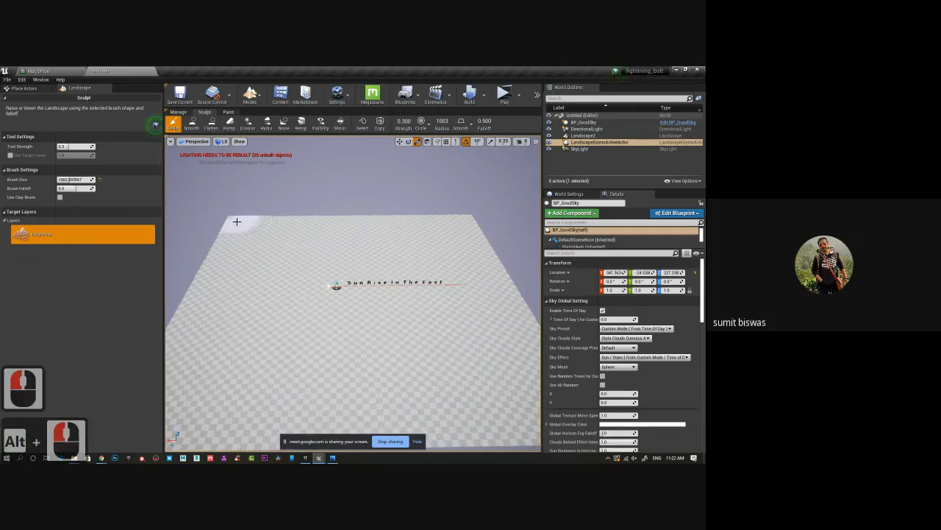
pyautogui.moveTo(241, 223); pyautogui.dragTo(265, 218)
pyautogui.click(266, 220)
pyautogui.click(257, 222)
pyautogui.click(247, 217)
pyautogui.click(236, 210)
pyautogui.click(257, 213)
pyautogui.click(275, 216)
pyautogui.click(295, 223)
pyautogui.click(316, 229)
pyautogui.click(276, 239)
pyautogui.click(237, 249)
pyautogui.click(325, 238)
pyautogui.click(362, 225)
pyautogui.click(399, 229)
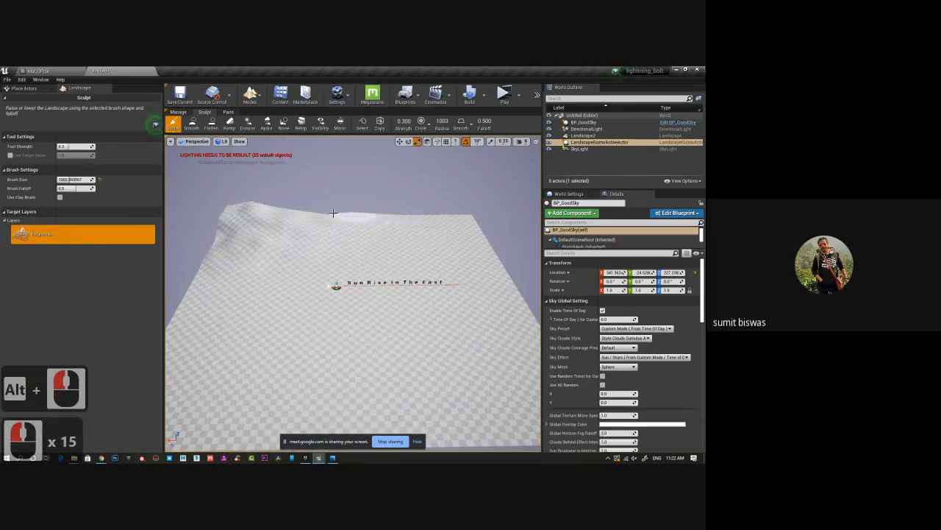
# Build up the raised terrain into an uneven ridge along the whole far edge of the landscape.
pyautogui.click(324, 221)
pyautogui.click(296, 213)
pyautogui.moveTo(353, 219)
pyautogui.mouseDown()
pyautogui.moveTo(460, 213)
pyautogui.moveTo(250, 207)
pyautogui.mouseUp()
pyautogui.click(243, 213)
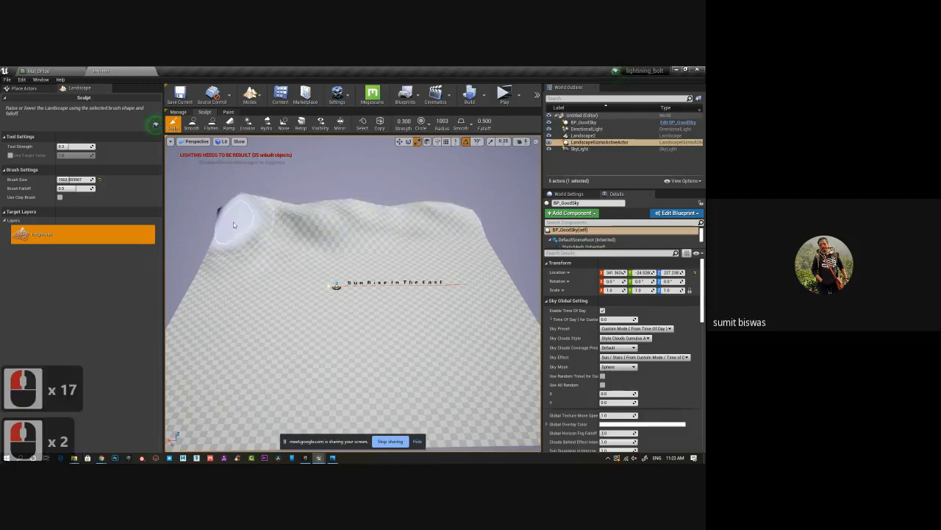
pyautogui.click(331, 206)
pyautogui.click(363, 214)
pyautogui.click(344, 220)
# Sculpt the corner hill higher and continue the raised terrain down the adjoining side edge.
pyautogui.keyDown('alt'); pyautogui.moveTo(309, 218); pyautogui.dragTo(265, 214); pyautogui.keyUp('alt')
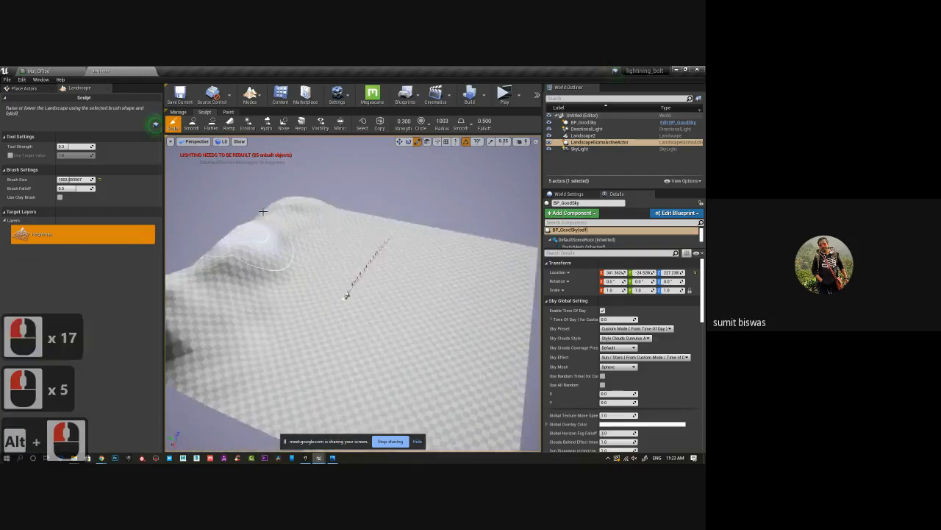
pyautogui.keyDown('alt'); pyautogui.moveTo(241, 262); pyautogui.dragTo(200, 219); pyautogui.keyUp('alt')
pyautogui.click(199, 219)
pyautogui.click(258, 202)
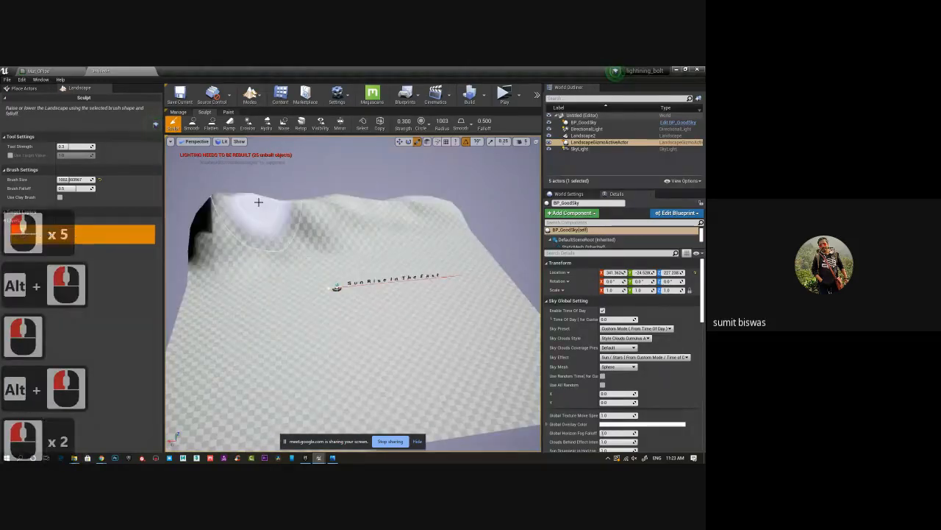
pyautogui.click(433, 204)
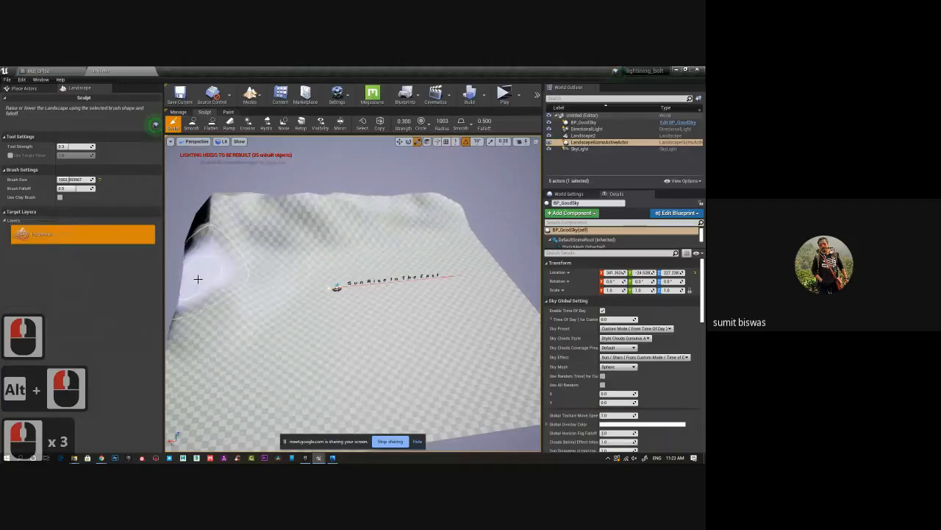
pyautogui.click(367, 222)
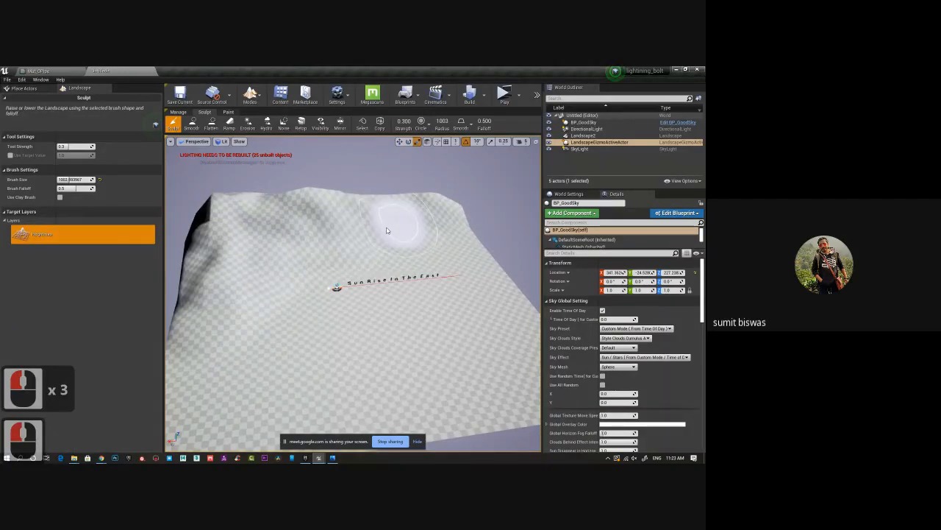
# Sculpt more low hills along the landscape's side edge and around the remaining flat corner.
pyautogui.keyDown('alt'); pyautogui.moveTo(399, 228); pyautogui.dragTo(444, 270); pyautogui.keyUp('alt')
pyautogui.keyDown('alt'); pyautogui.moveTo(284, 232); pyautogui.dragTo(301, 277); pyautogui.keyUp('alt')
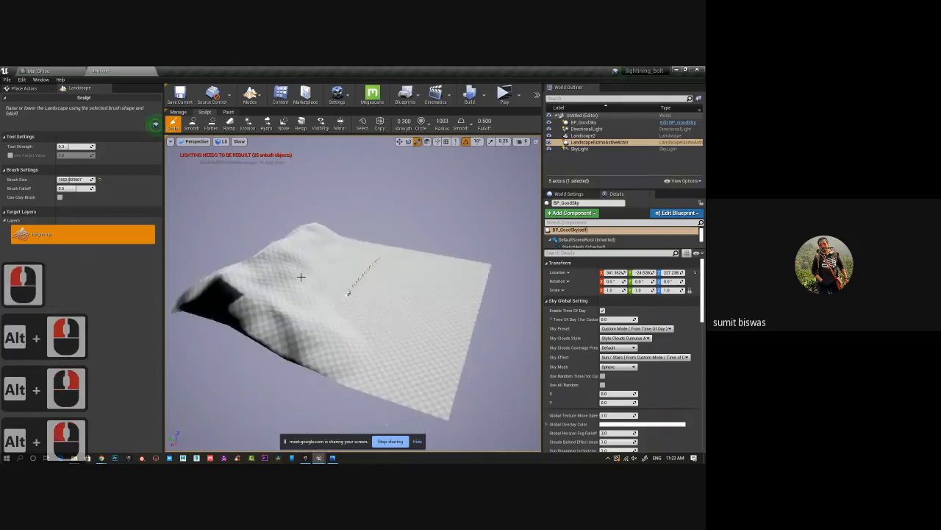
pyautogui.moveTo(216, 300)
pyautogui.mouseDown()
pyautogui.moveTo(221, 307)
pyautogui.moveTo(447, 259)
pyautogui.mouseUp()
pyautogui.click(469, 254)
pyautogui.click(477, 278)
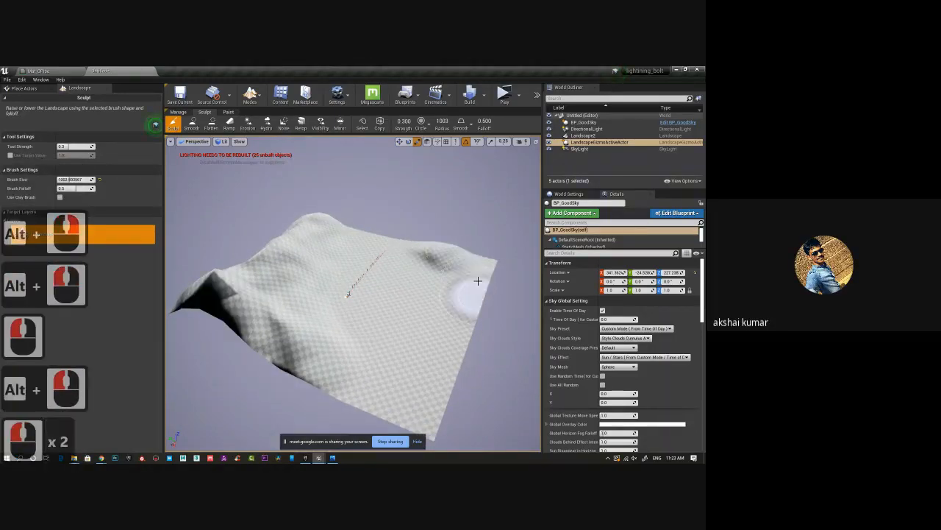
pyautogui.click(457, 274)
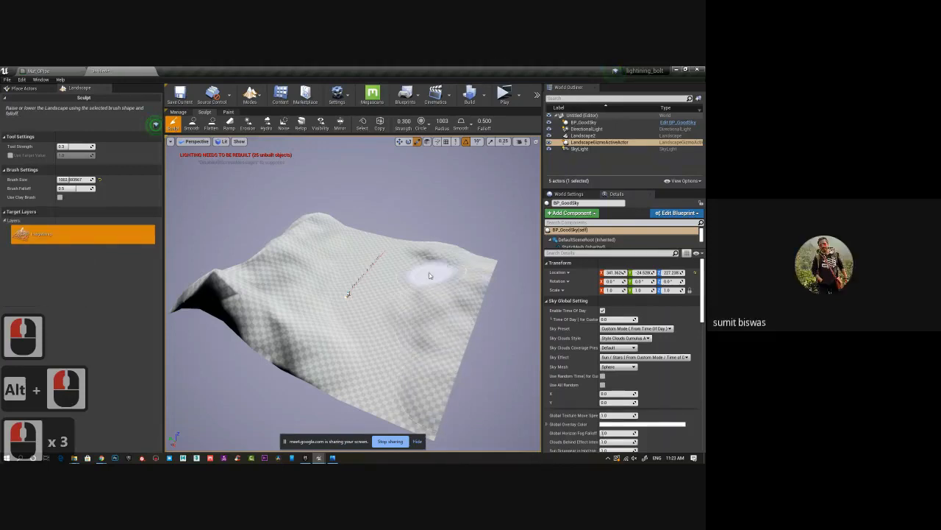
pyautogui.click(449, 270)
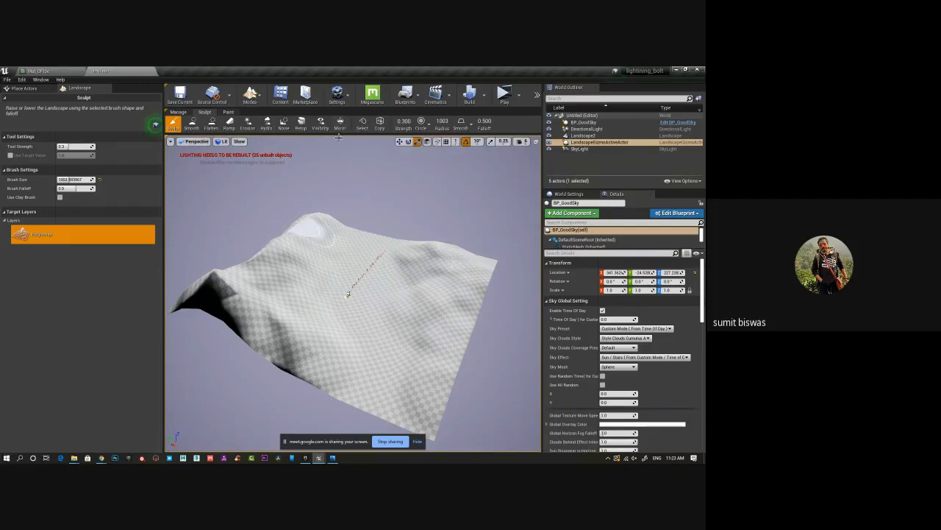
# Try the Alpha brush and its texture choices for sculpting, and return to the Circle brush.
pyautogui.click(425, 125)
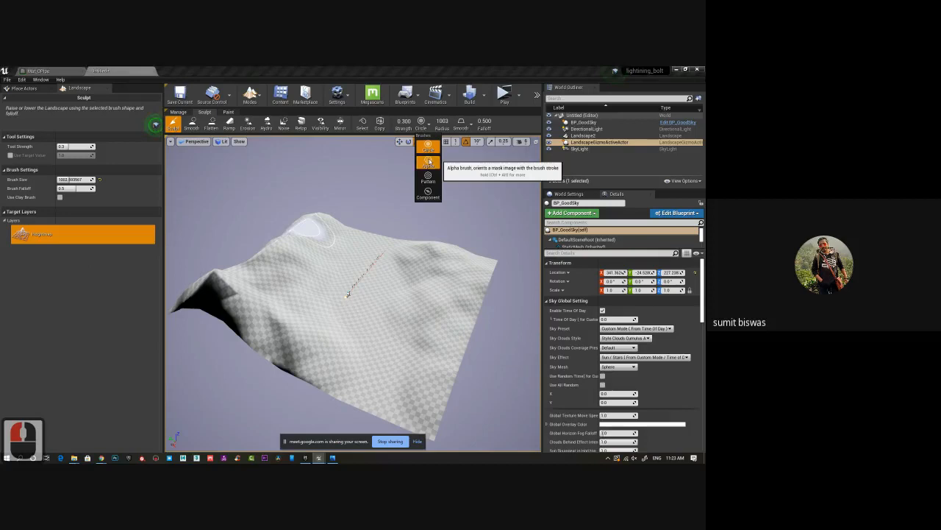
pyautogui.click(428, 162)
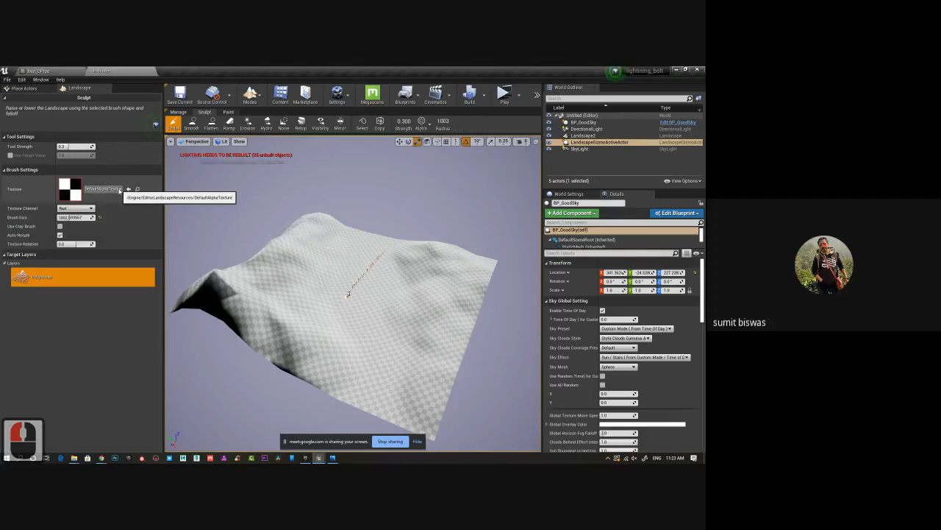
pyautogui.click(120, 189)
pyautogui.click(374, 218)
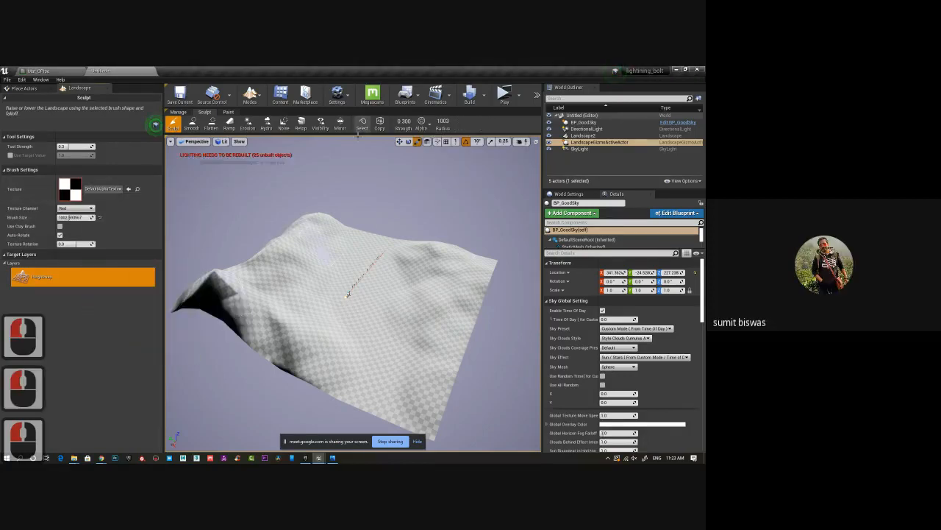
pyautogui.click(423, 124)
pyautogui.click(429, 149)
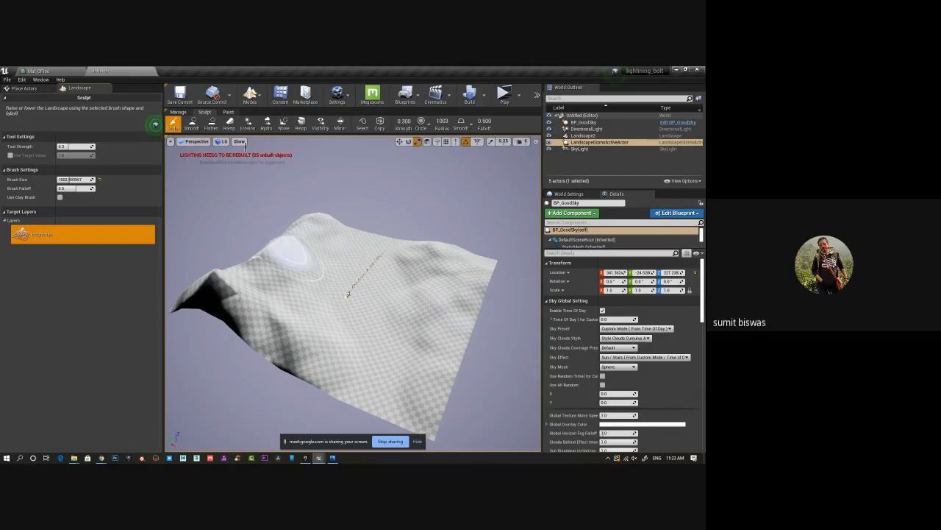
# Smooth the sculpted hills at the landscape's corners and along its edges with the Smooth tool.
pyautogui.click(192, 124)
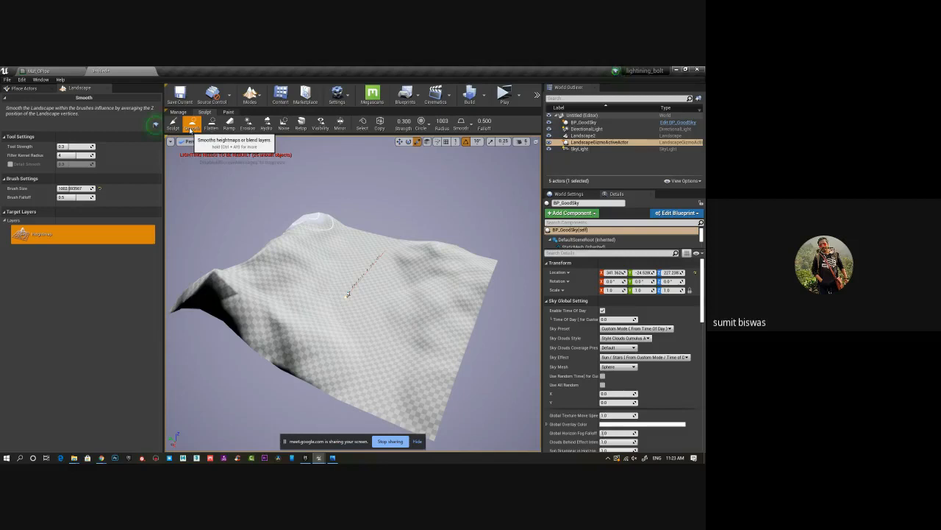
pyautogui.moveTo(456, 287)
pyautogui.mouseDown()
pyautogui.moveTo(442, 255)
pyautogui.moveTo(399, 253)
pyautogui.moveTo(420, 277)
pyautogui.moveTo(262, 252)
pyautogui.moveTo(216, 276)
pyautogui.mouseUp()
pyautogui.click(228, 193)
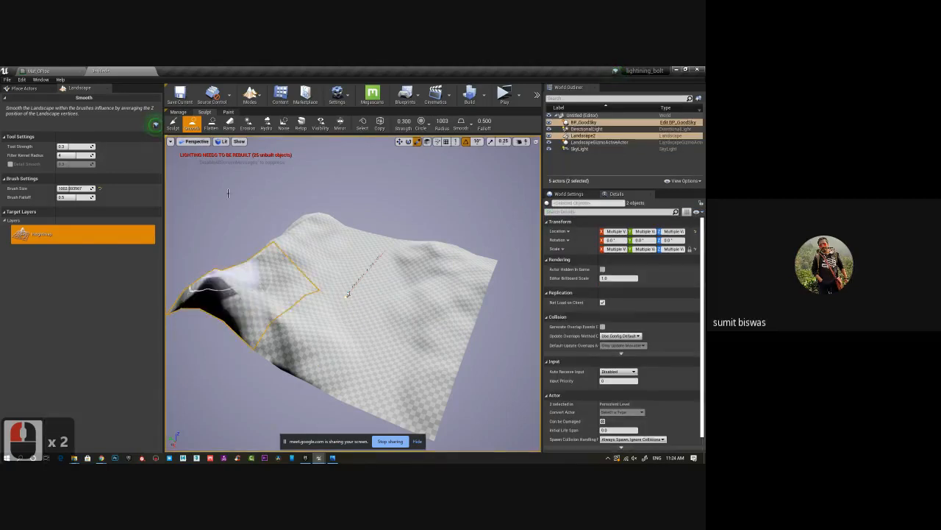
pyautogui.moveTo(219, 264)
pyautogui.mouseDown()
pyautogui.moveTo(221, 278)
pyautogui.moveTo(303, 225)
pyautogui.moveTo(263, 219)
pyautogui.moveTo(326, 226)
pyautogui.moveTo(404, 216)
pyautogui.moveTo(242, 242)
pyautogui.moveTo(252, 312)
pyautogui.moveTo(417, 342)
pyautogui.moveTo(452, 287)
pyautogui.moveTo(319, 271)
pyautogui.moveTo(328, 310)
pyautogui.moveTo(476, 286)
pyautogui.moveTo(353, 262)
pyautogui.moveTo(358, 277)
pyautogui.moveTo(350, 268)
pyautogui.mouseUp()
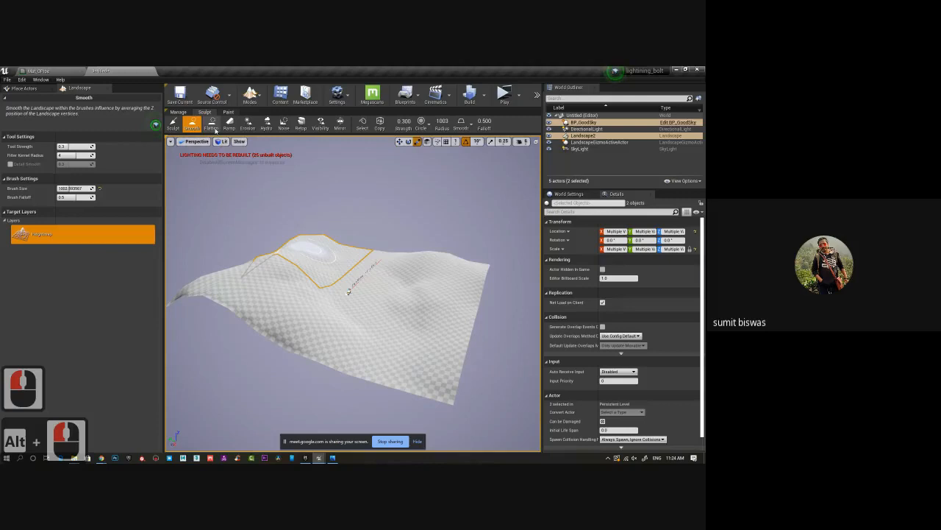
# Flatten the terrain outward from the middle of the landscape to the centre's height with the Flatten tool.
pyautogui.click(213, 128)
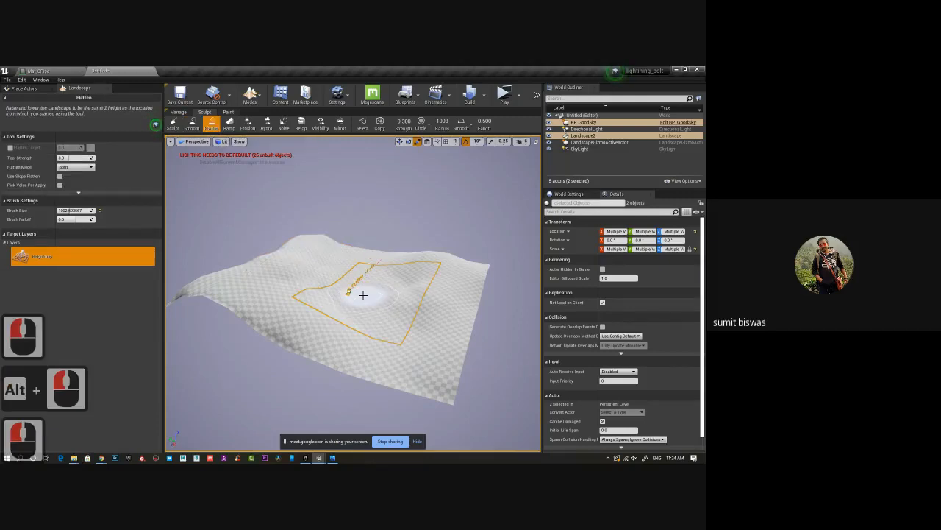
pyautogui.press('[')
pyautogui.press('[')
pyautogui.press('[')
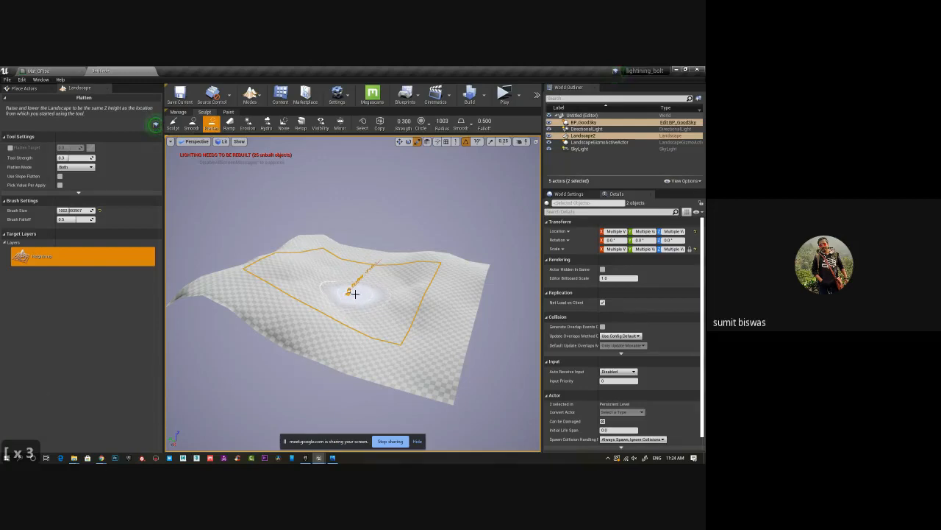
pyautogui.moveTo(357, 295)
pyautogui.mouseDown()
pyautogui.moveTo(368, 252)
pyautogui.moveTo(376, 331)
pyautogui.moveTo(426, 378)
pyautogui.moveTo(383, 331)
pyautogui.moveTo(359, 254)
pyautogui.moveTo(378, 336)
pyautogui.moveTo(416, 376)
pyautogui.moveTo(356, 233)
pyautogui.moveTo(442, 206)
pyautogui.moveTo(501, 308)
pyautogui.moveTo(389, 192)
pyautogui.mouseUp()
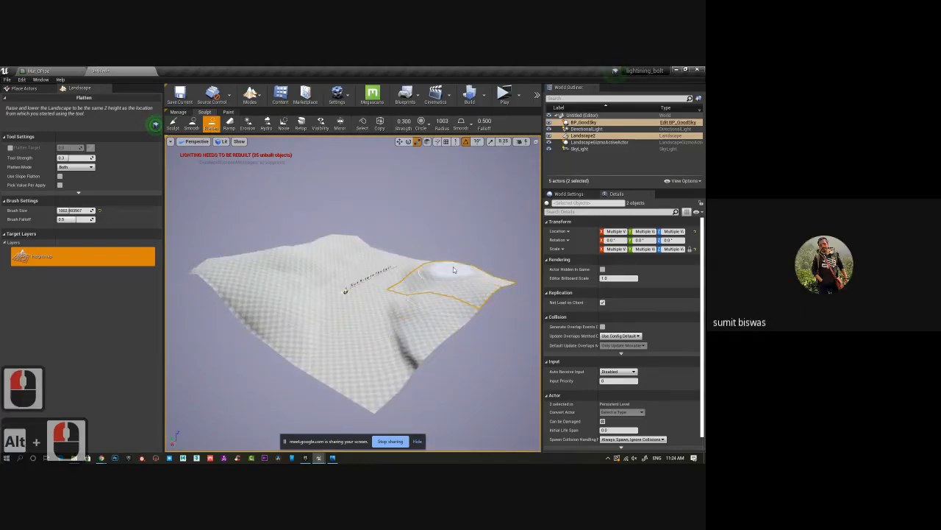
# Flatten the raised hills along the landscape's sides into level plateaus with steep slopes toward the centre.
pyautogui.moveTo(437, 296)
pyautogui.mouseDown()
pyautogui.moveTo(439, 309)
pyautogui.moveTo(467, 238)
pyautogui.moveTo(547, 224)
pyautogui.moveTo(273, 267)
pyautogui.moveTo(422, 205)
pyautogui.mouseUp()
pyautogui.moveTo(305, 210)
pyautogui.mouseDown()
pyautogui.moveTo(255, 235)
pyautogui.moveTo(363, 185)
pyautogui.moveTo(261, 195)
pyautogui.moveTo(238, 187)
pyautogui.moveTo(233, 249)
pyautogui.mouseUp()
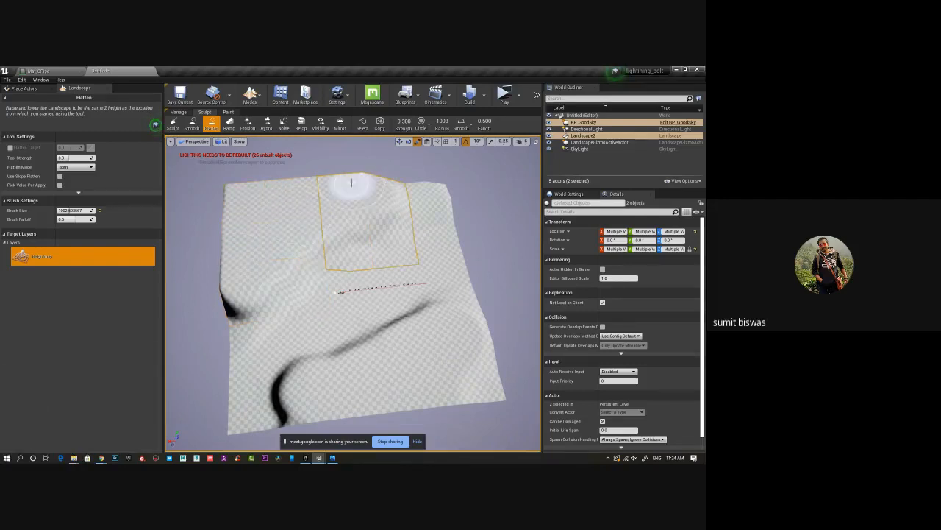
pyautogui.moveTo(213, 287)
pyautogui.mouseDown()
pyautogui.moveTo(504, 273)
pyautogui.moveTo(445, 273)
pyautogui.mouseUp()
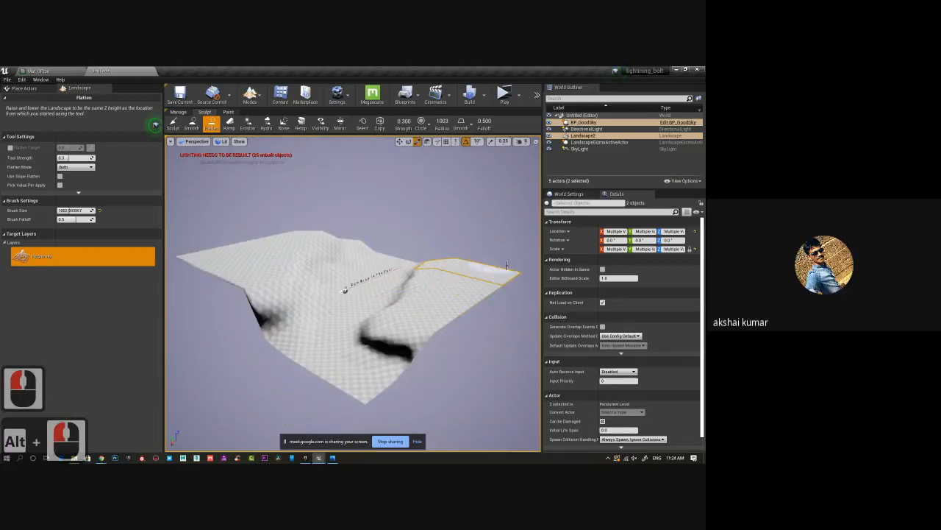
pyautogui.moveTo(456, 309)
pyautogui.mouseDown()
pyautogui.moveTo(431, 311)
pyautogui.moveTo(371, 374)
pyautogui.moveTo(392, 348)
pyautogui.mouseUp()
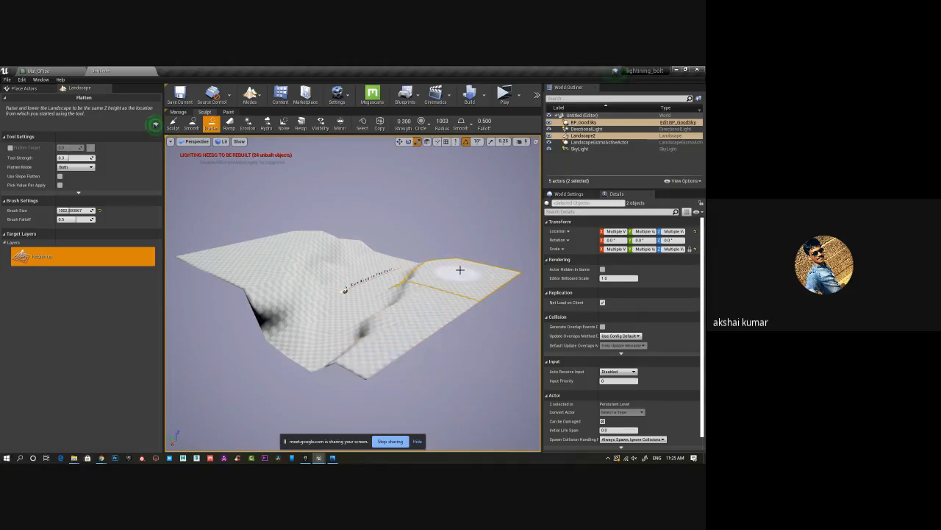
# Flatten the high ground on the opposite side into a plateau and level the valley floor between the two plateaus.
pyautogui.keyDown('alt'); pyautogui.moveTo(476, 214); pyautogui.dragTo(222, 246); pyautogui.keyUp('alt')
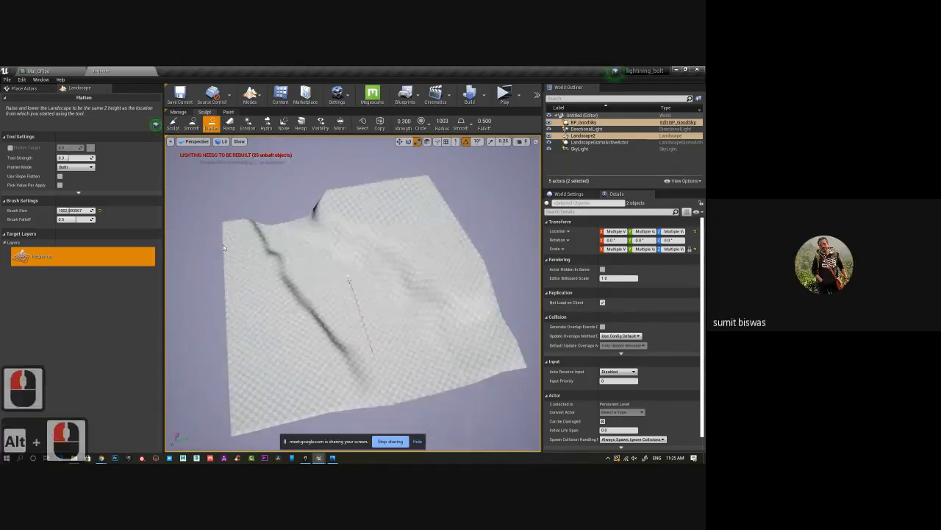
pyautogui.moveTo(504, 236)
pyautogui.keyDown('alt'); pyautogui.mouseDown(button='middle')
pyautogui.moveTo(527, 242)
pyautogui.moveTo(482, 222)
pyautogui.mouseUp(button='middle'); pyautogui.keyUp('alt')
pyautogui.moveTo(456, 251)
pyautogui.mouseDown()
pyautogui.moveTo(504, 307)
pyautogui.moveTo(495, 275)
pyautogui.moveTo(426, 179)
pyautogui.moveTo(331, 184)
pyautogui.moveTo(401, 190)
pyautogui.mouseUp()
pyautogui.keyDown('alt'); pyautogui.moveTo(466, 209); pyautogui.dragTo(401, 228); pyautogui.keyUp('alt')
pyautogui.moveTo(352, 296)
pyautogui.mouseDown()
pyautogui.moveTo(347, 302)
pyautogui.moveTo(362, 214)
pyautogui.moveTo(349, 359)
pyautogui.moveTo(320, 384)
pyautogui.mouseUp()
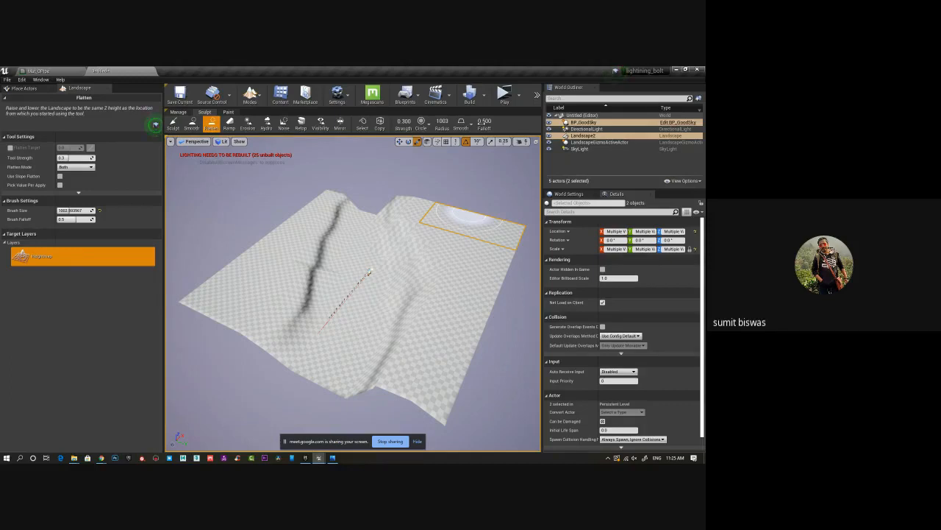
# Close the Mat_OPipe material without applying its changes.
pyautogui.moveTo(335, 261)
pyautogui.mouseDown()
pyautogui.moveTo(333, 333)
pyautogui.moveTo(361, 302)
pyautogui.moveTo(310, 307)
pyautogui.moveTo(333, 306)
pyautogui.mouseUp()
pyautogui.moveTo(373, 278)
pyautogui.keyDown('alt'); pyautogui.mouseDown()
pyautogui.moveTo(335, 281)
pyautogui.moveTo(250, 263)
pyautogui.mouseUp(); pyautogui.keyUp('alt')
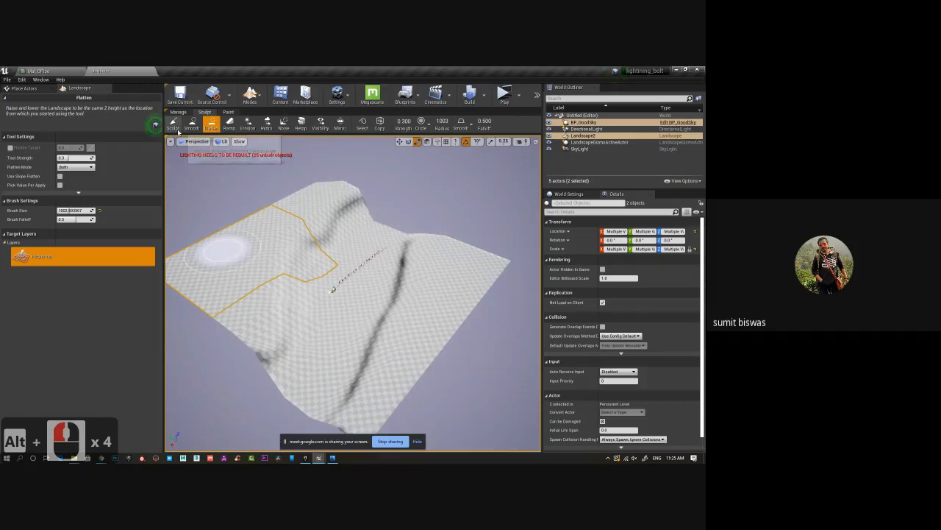
pyautogui.click(70, 71)
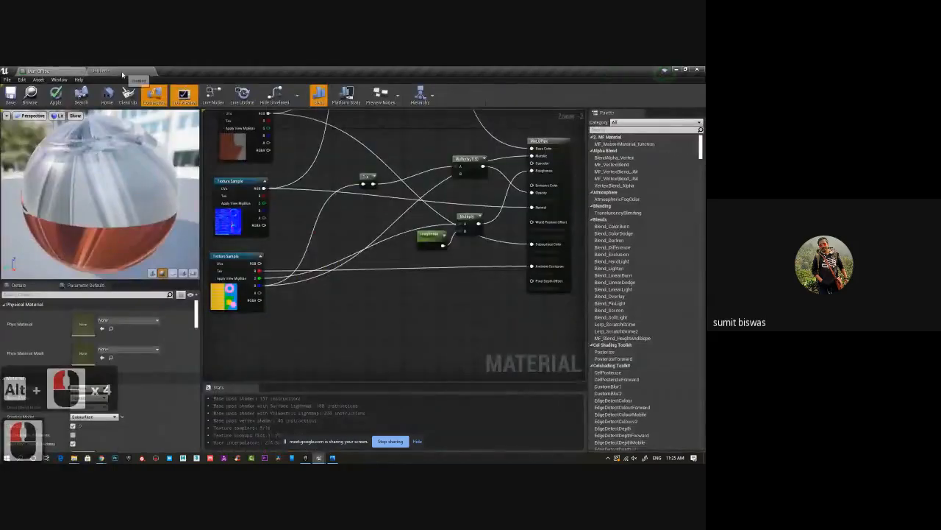
pyautogui.click(96, 73)
pyautogui.click(44, 71)
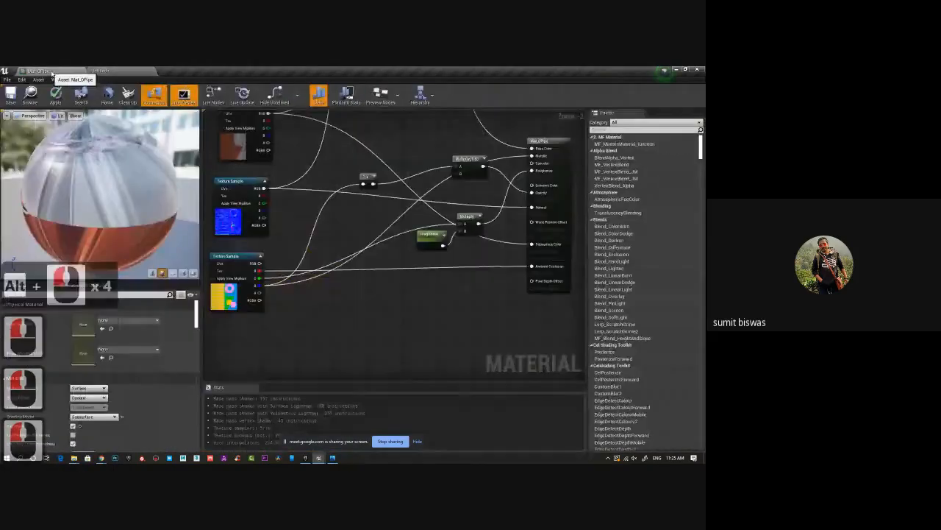
pyautogui.click(82, 71)
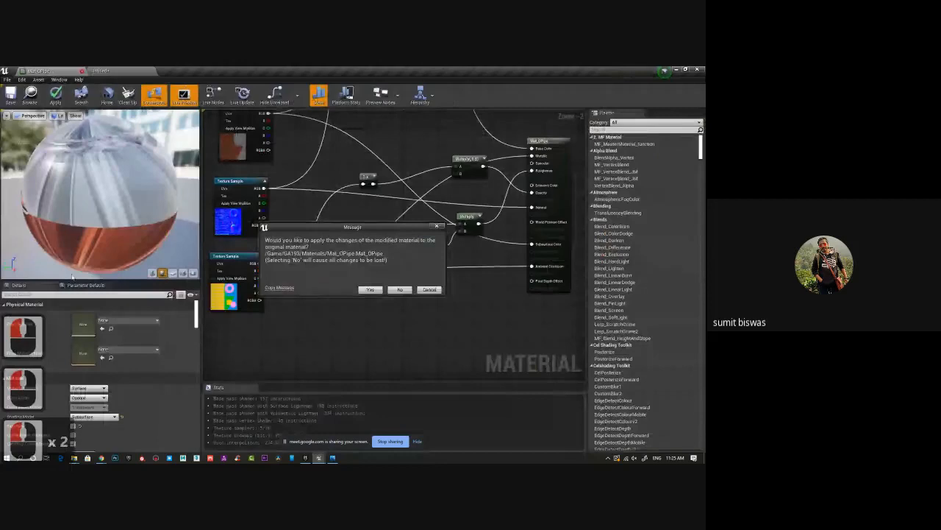
pyautogui.click(400, 289)
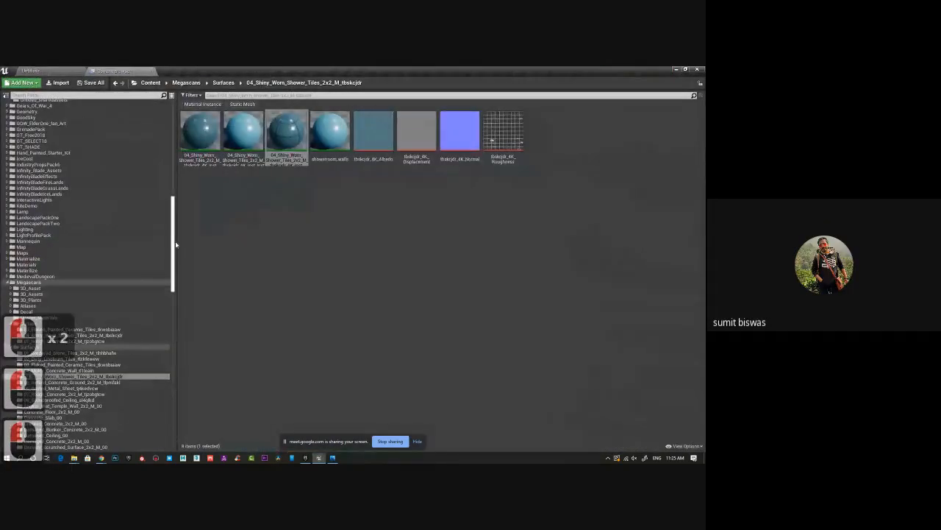
# Open the landscape_auto_blend material from the GA193 content folder.
pyautogui.moveTo(176, 244); pyautogui.dragTo(176, 209)
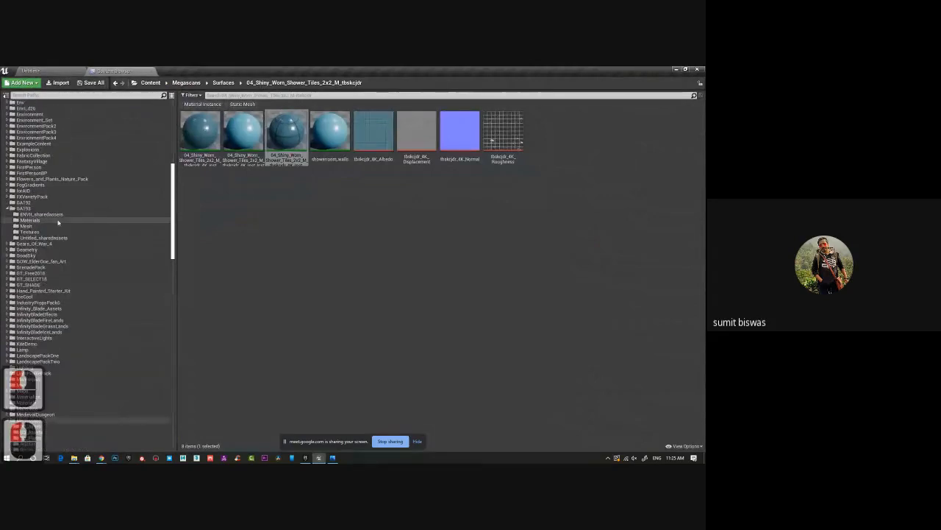
pyautogui.click(33, 208)
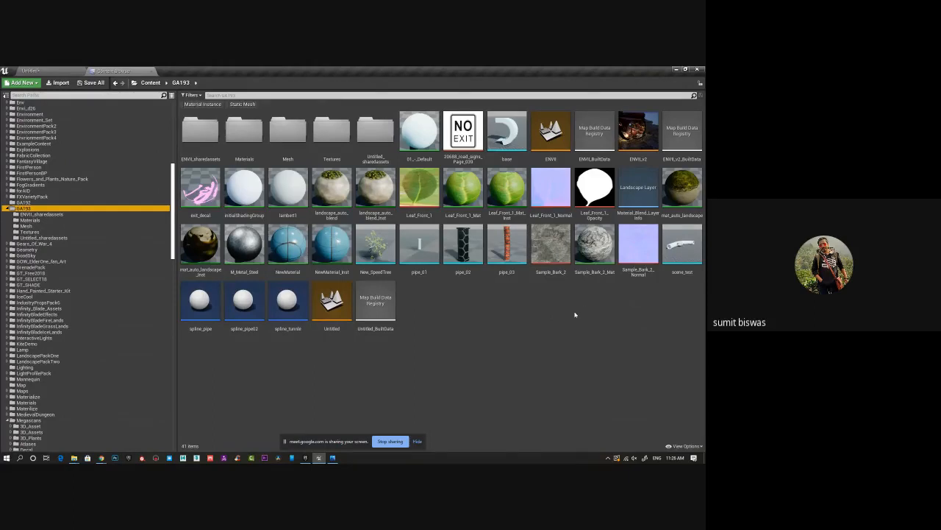
pyautogui.click(332, 190)
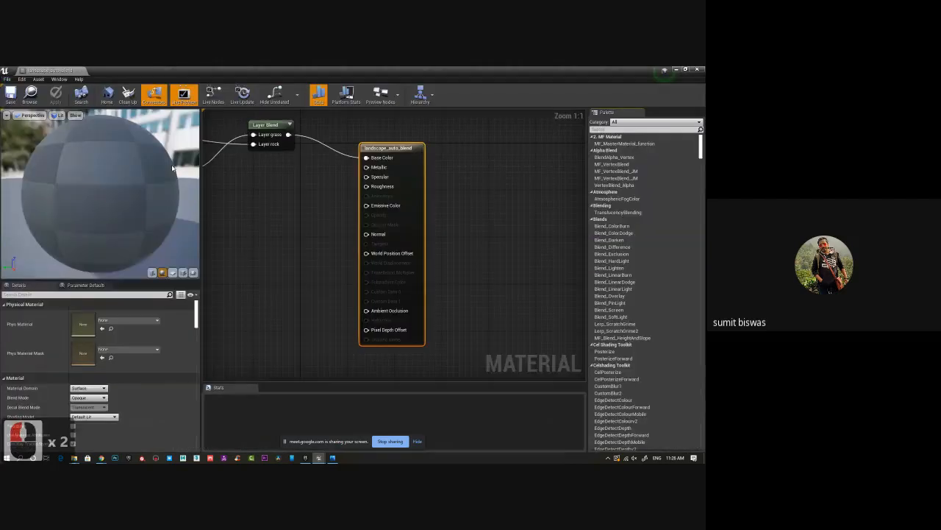
# Delete the blend function and its two parameter nodes that drive the Lerp's alpha in the landscape material graph.
pyautogui.moveTo(270, 190); pyautogui.dragTo(388, 204, button='right')
pyautogui.scroll(-4, 389, 204)
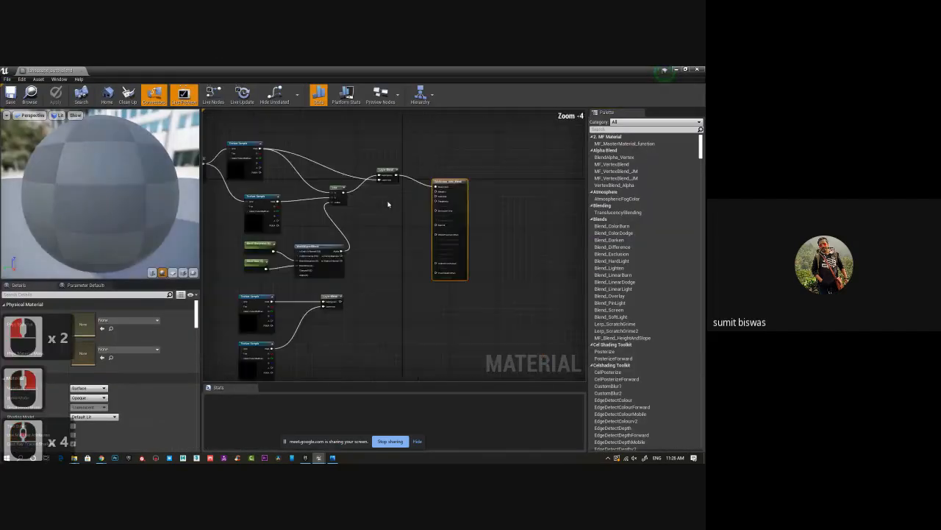
pyautogui.scroll(1, 350, 243)
pyautogui.moveTo(295, 243); pyautogui.dragTo(354, 226, button='right')
pyautogui.moveTo(252, 221); pyautogui.dragTo(467, 272)
pyautogui.moveTo(466, 273); pyautogui.dragTo(473, 318, button='right')
pyautogui.press('Delete')
pyautogui.moveTo(420, 275); pyautogui.dragTo(398, 267, button='right')
pyautogui.scroll(-2, 395, 240)
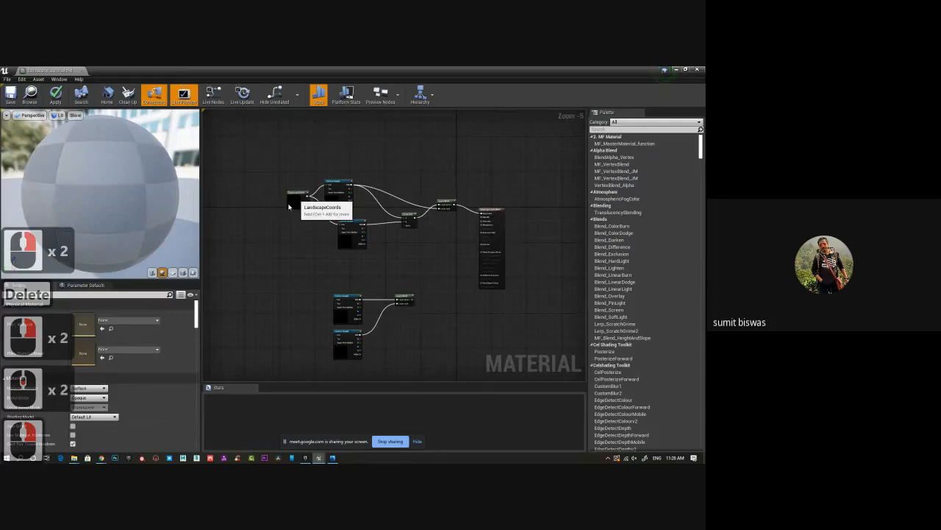
# Delete the Lerp node and wire the two base colour Texture Samples directly into the Layer Blend's grass and rock inputs.
pyautogui.moveTo(289, 207); pyautogui.dragTo(264, 224)
pyautogui.scroll(3, 400, 224)
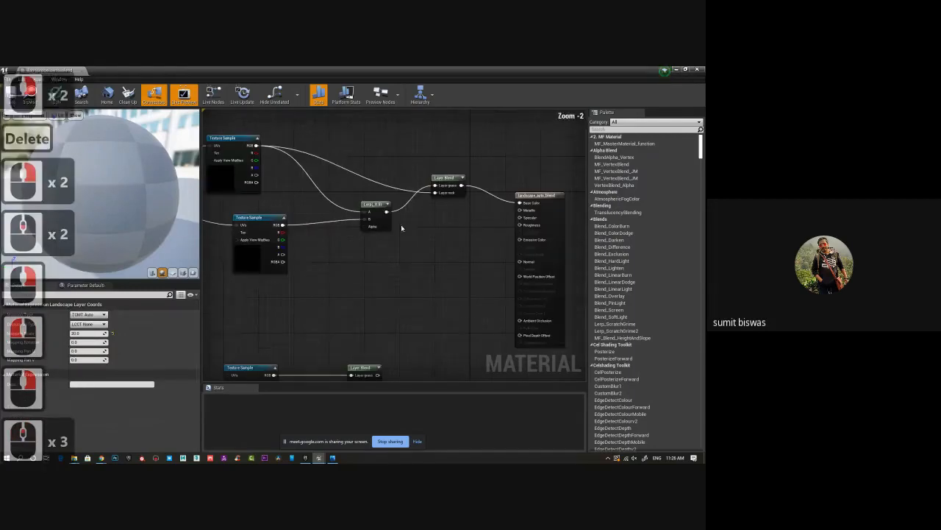
pyautogui.moveTo(256, 145); pyautogui.dragTo(435, 186)
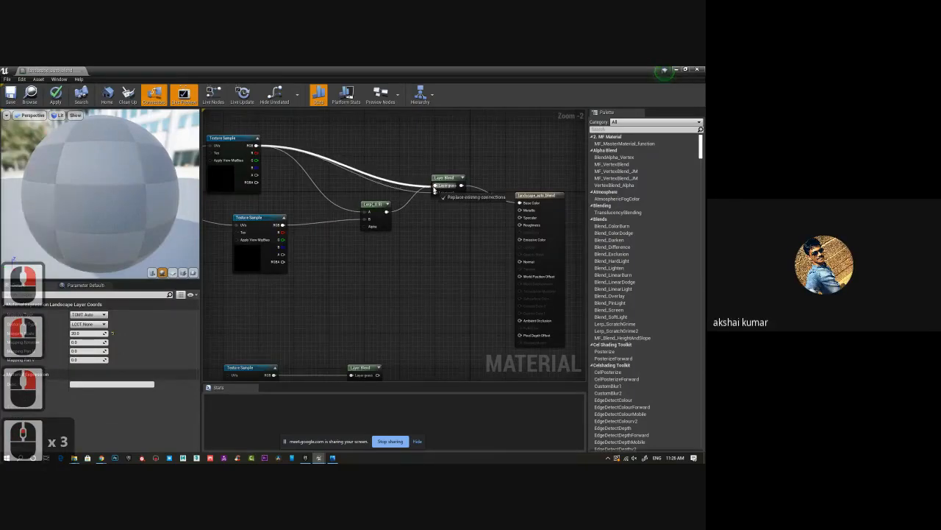
pyautogui.click(375, 204)
pyautogui.press('Delete')
pyautogui.moveTo(283, 224); pyautogui.dragTo(435, 192)
pyautogui.moveTo(436, 192); pyautogui.dragTo(505, 194, button='right')
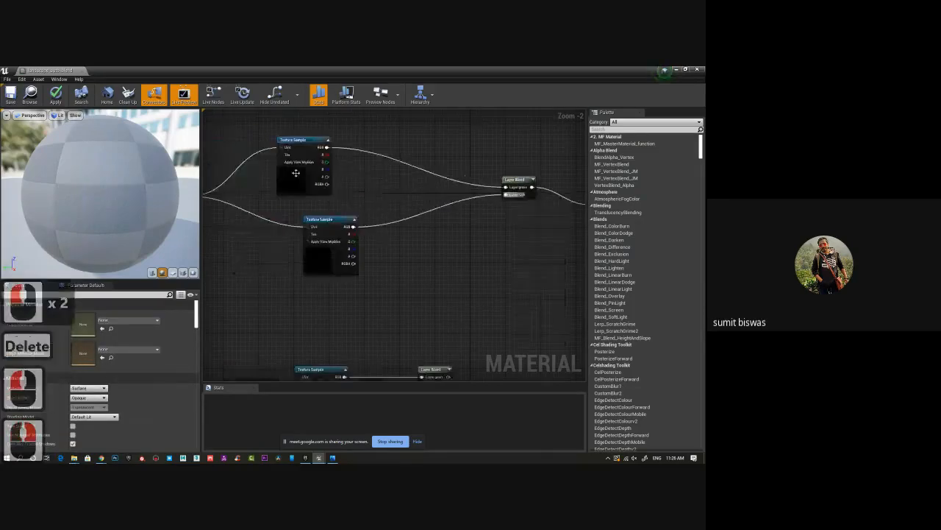
# Swap the Layer Blend connections so the grass texture feeds Layer grass and the rock texture feeds Layer rock.
pyautogui.click(323, 180)
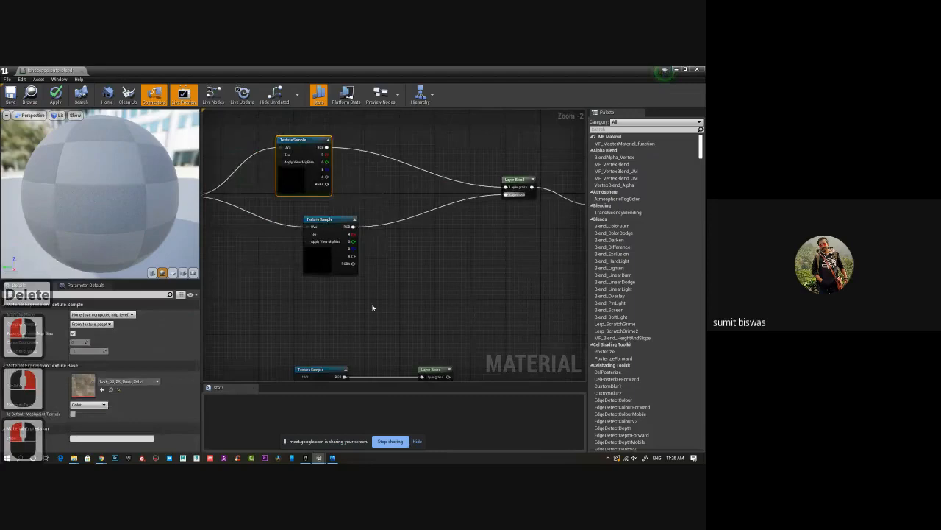
pyautogui.moveTo(353, 225); pyautogui.dragTo(507, 187)
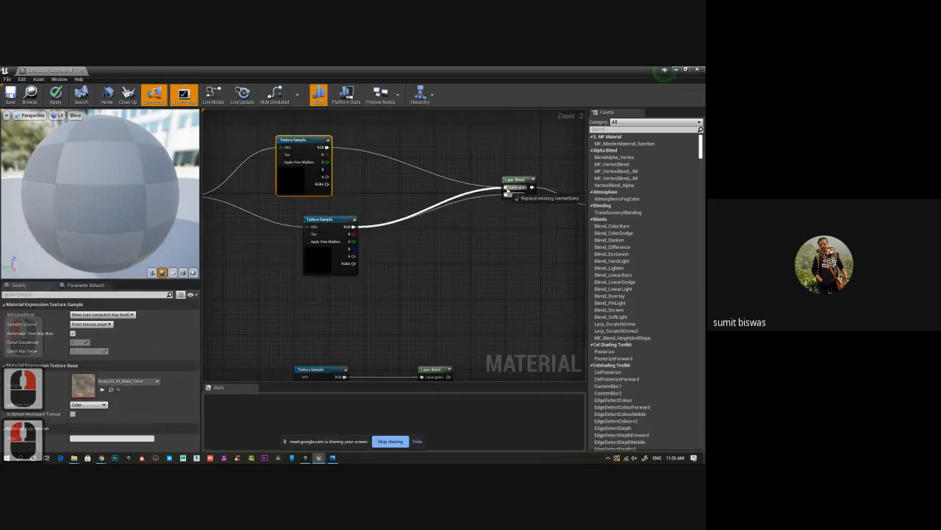
pyautogui.moveTo(326, 148); pyautogui.dragTo(505, 195)
pyautogui.click(508, 179)
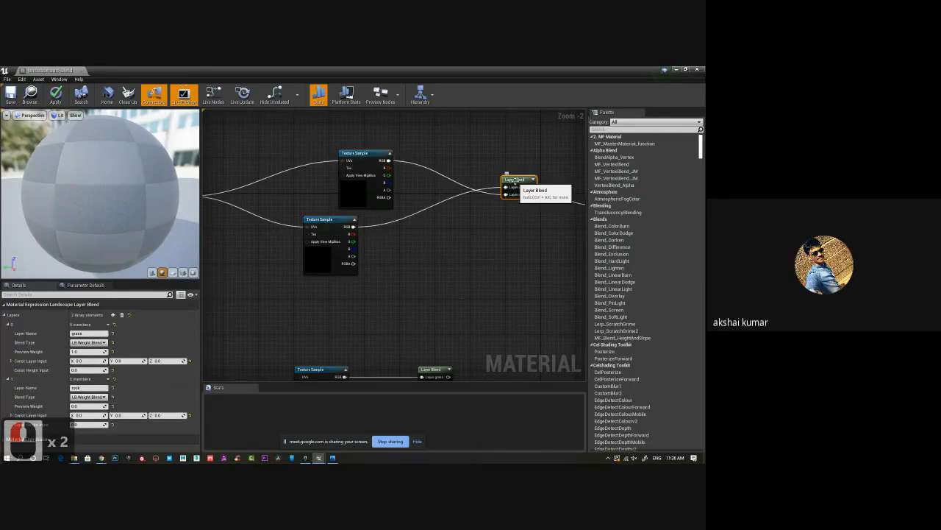
# Rearrange the base colour Texture Samples so the grass node sits directly above the rock node beside the Layer Blend.
pyautogui.moveTo(514, 181); pyautogui.dragTo(400, 190, button='right')
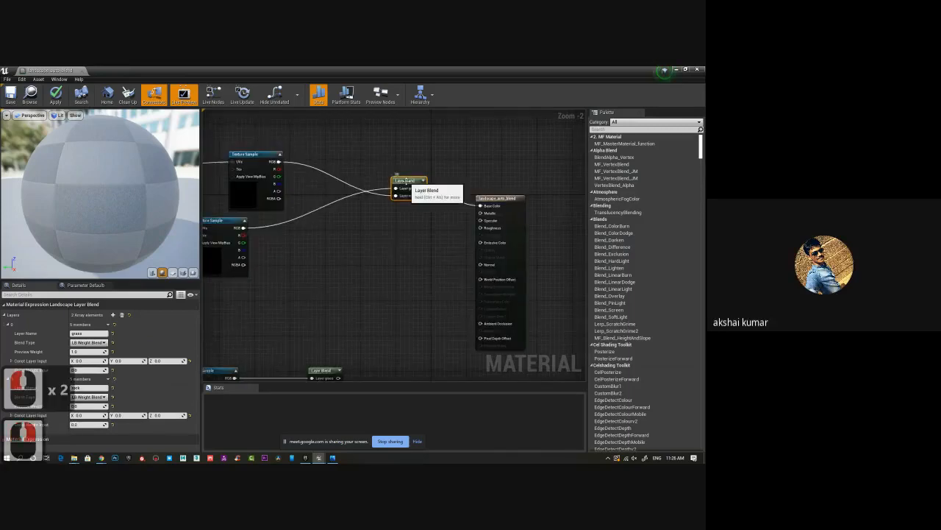
pyautogui.moveTo(370, 245); pyautogui.dragTo(439, 207, button='right')
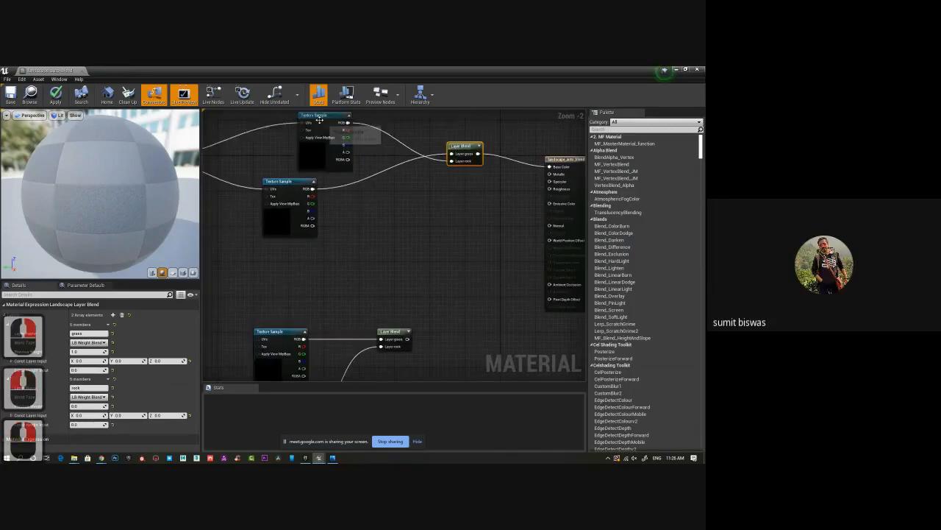
pyautogui.moveTo(318, 119); pyautogui.dragTo(299, 247)
pyautogui.moveTo(281, 189); pyautogui.dragTo(338, 120)
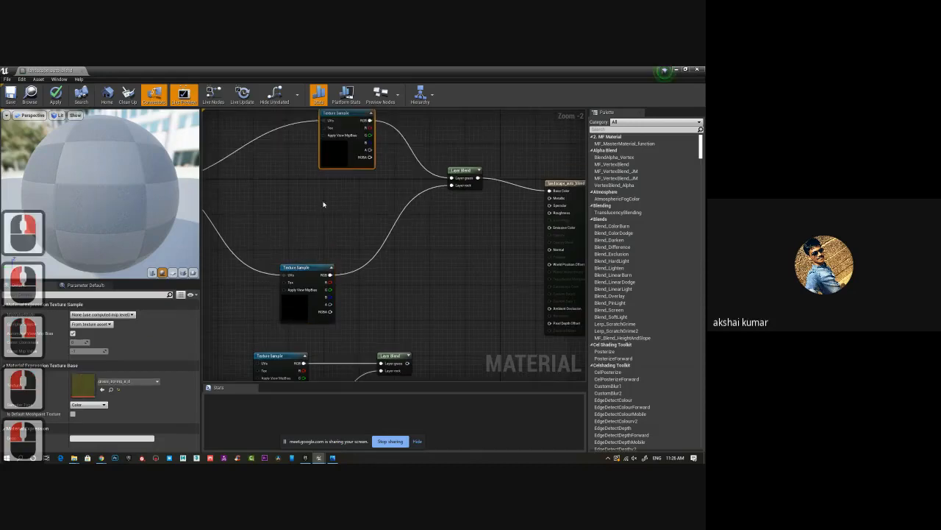
pyautogui.moveTo(310, 269); pyautogui.dragTo(345, 195)
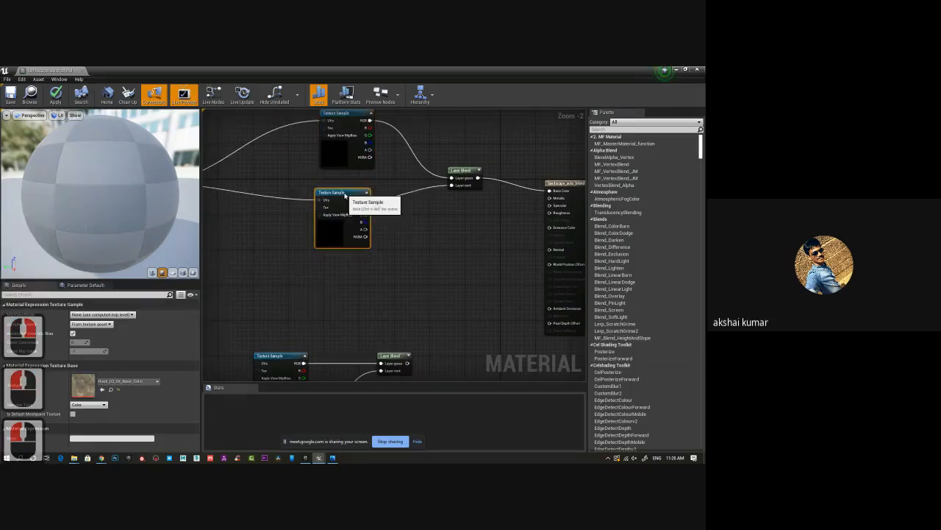
pyautogui.moveTo(345, 194); pyautogui.dragTo(361, 189, button='right')
pyautogui.moveTo(361, 189); pyautogui.dragTo(355, 198)
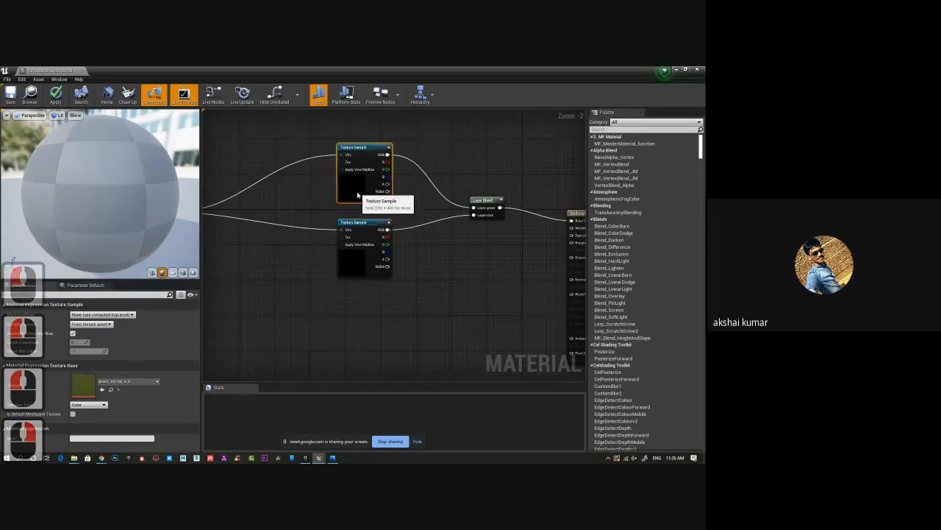
pyautogui.moveTo(432, 224); pyautogui.dragTo(447, 143, button='right')
pyautogui.scroll(-2, 428, 228)
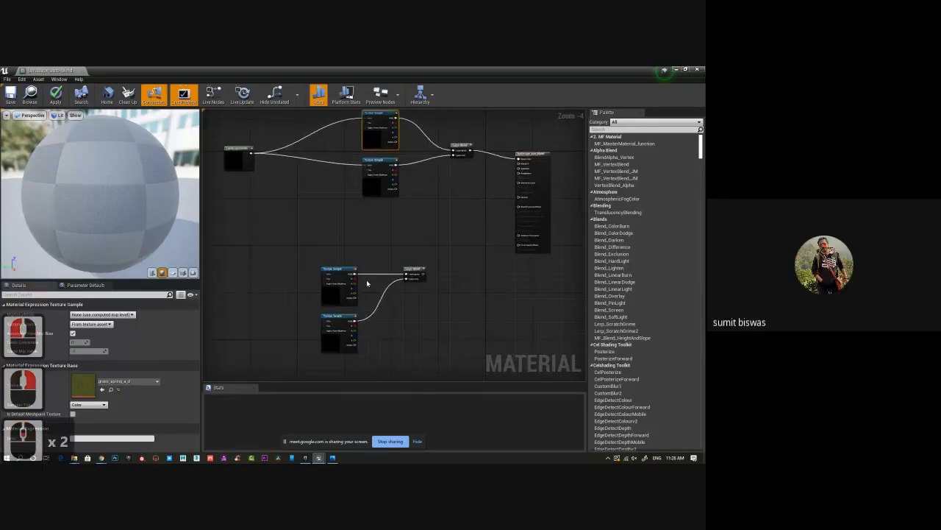
# Check the grass and rock normal map samples and connect their Layer Blend to the material's Normal input.
pyautogui.click(331, 292)
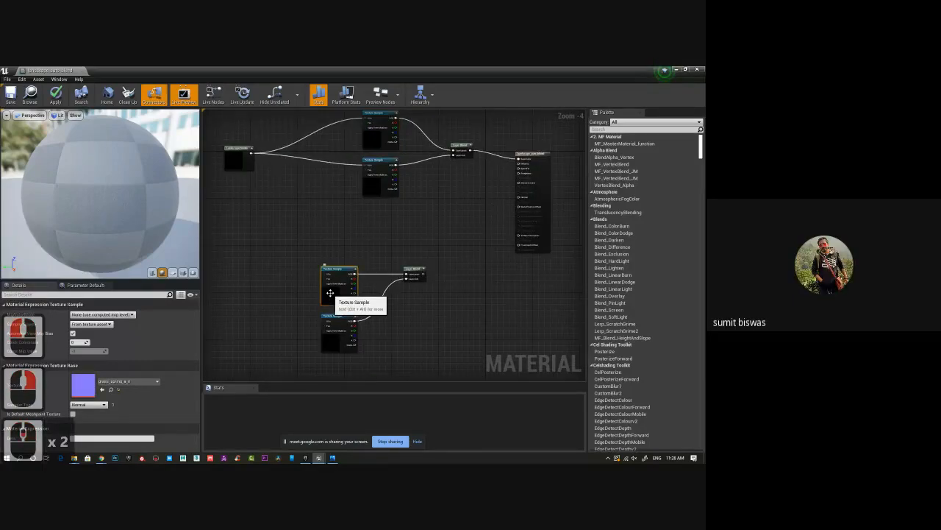
pyautogui.click(333, 340)
pyautogui.moveTo(456, 314); pyautogui.dragTo(410, 317, button='right')
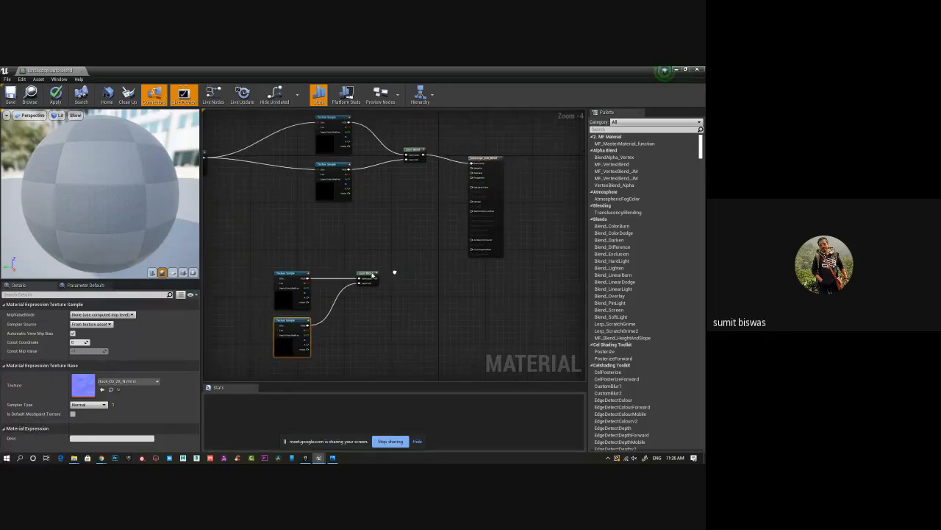
pyautogui.scroll(1, 398, 271)
pyautogui.moveTo(362, 281); pyautogui.dragTo(493, 177)
# Move the two normal map samples and their Layer Blend together closer beneath the base colour nodes.
pyautogui.moveTo(445, 275); pyautogui.dragTo(482, 252, button='right')
pyautogui.scroll(-2, 482, 253)
pyautogui.moveTo(356, 242); pyautogui.dragTo(446, 300)
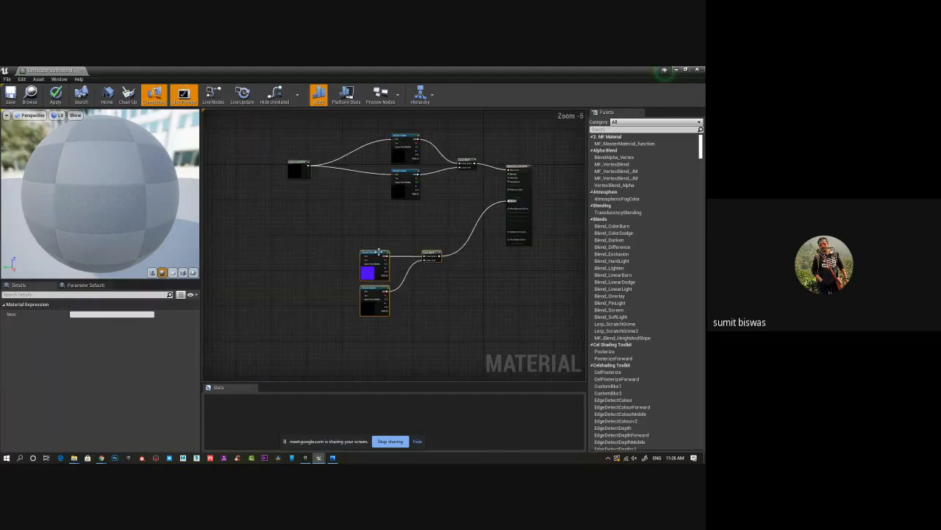
pyautogui.moveTo(380, 251); pyautogui.dragTo(404, 223)
pyautogui.click(458, 278)
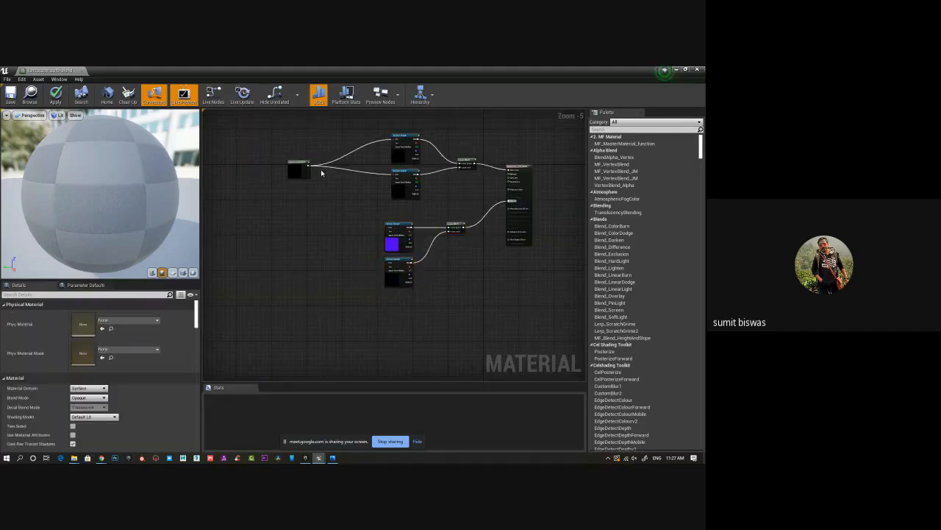
# Add a Multiply node after LandscapeCoords and feed its output into the UVs of the grass base colour and grass normal samples.
pyautogui.scroll(3, 320, 172)
pyautogui.click(298, 169)
pyautogui.moveTo(351, 206); pyautogui.dragTo(366, 288, button='right')
pyautogui.moveTo(294, 233); pyautogui.dragTo(365, 199)
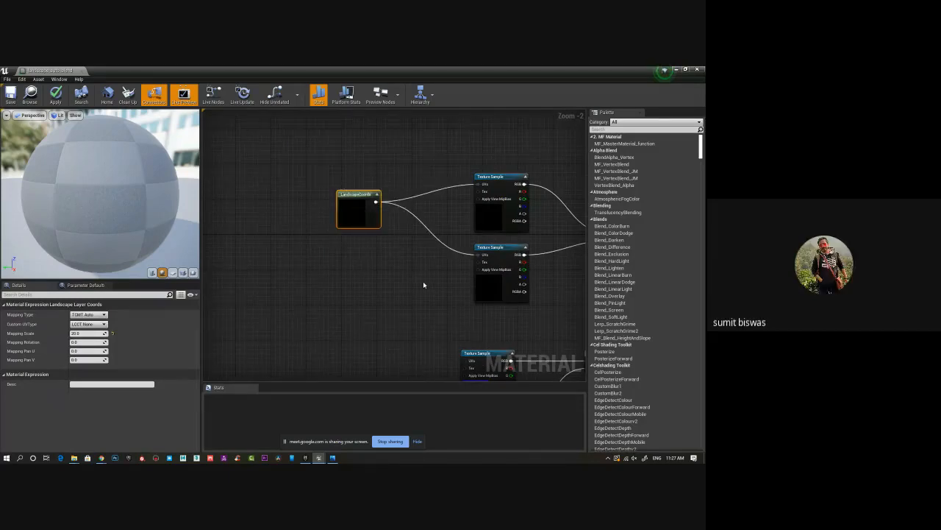
pyautogui.moveTo(371, 203); pyautogui.dragTo(318, 203)
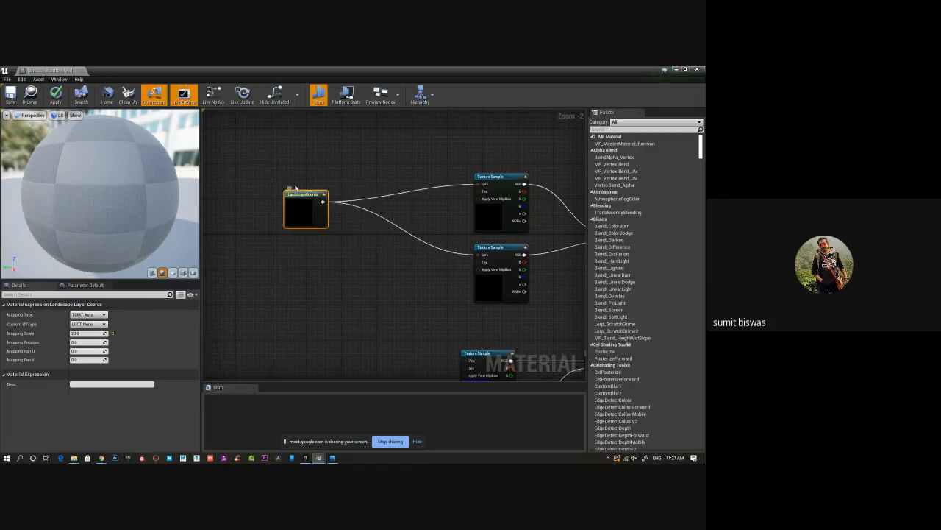
pyautogui.press('m')
pyautogui.click(381, 209)
pyautogui.moveTo(322, 201); pyautogui.dragTo(481, 185)
pyautogui.moveTo(409, 281); pyautogui.dragTo(368, 204, button='right')
pyautogui.moveTo(368, 139); pyautogui.dragTo(427, 283)
pyautogui.moveTo(350, 131); pyautogui.dragTo(334, 164)
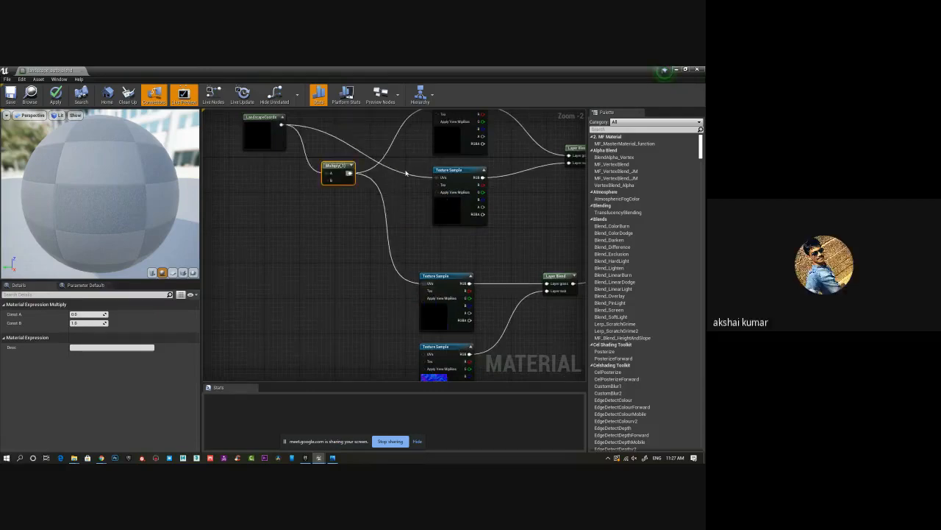
# Disconnect the rock base colour sample's UVs from LandscapeCoords and align the LandscapeCoords and Multiply nodes in a row.
pyautogui.moveTo(406, 173); pyautogui.dragTo(398, 204, button='right')
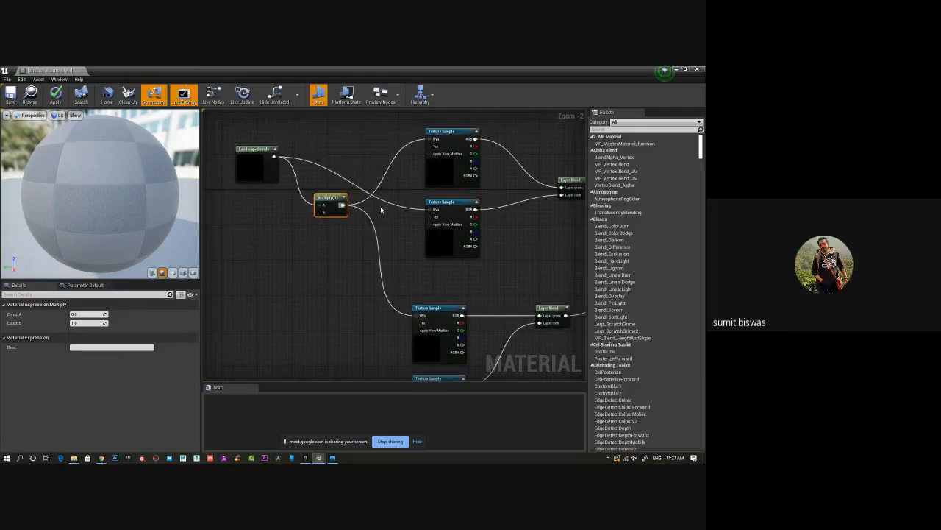
pyautogui.rightClick(429, 212)
pyautogui.click(292, 210)
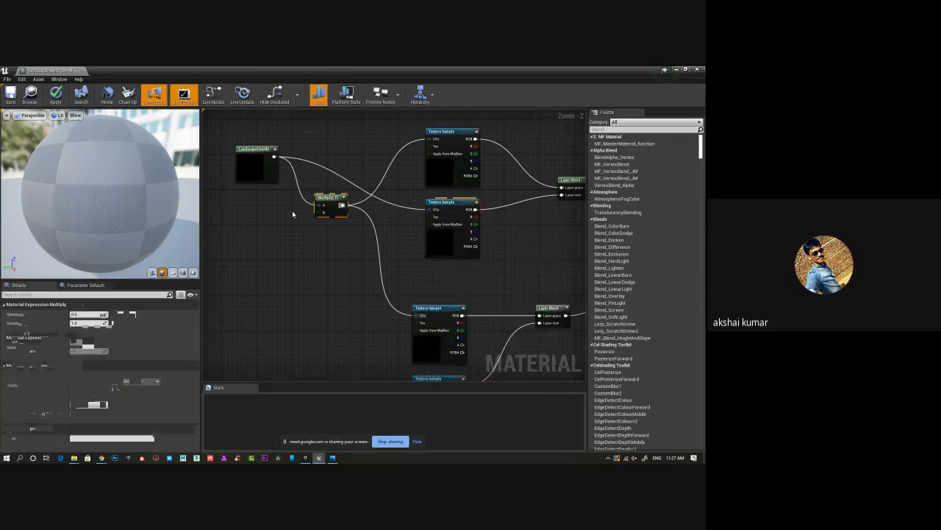
pyautogui.moveTo(257, 152); pyautogui.dragTo(250, 190)
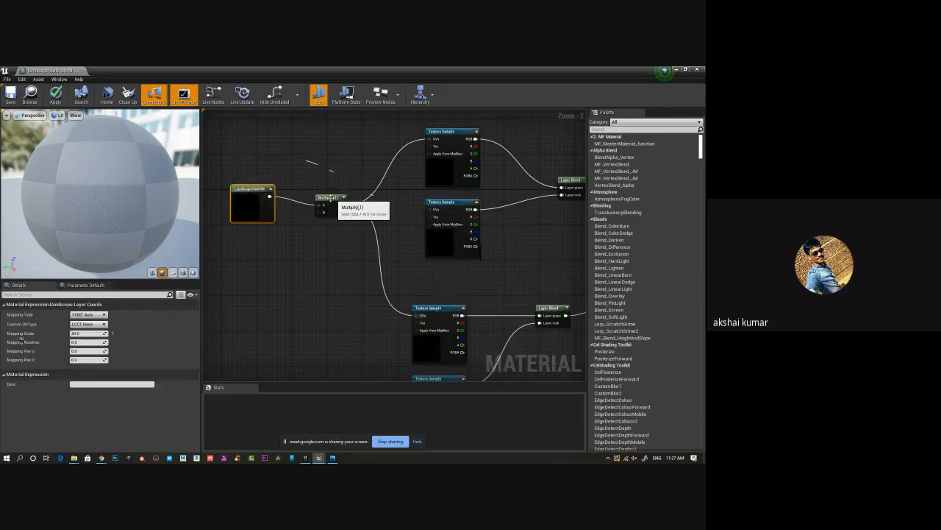
pyautogui.moveTo(330, 197); pyautogui.dragTo(335, 189)
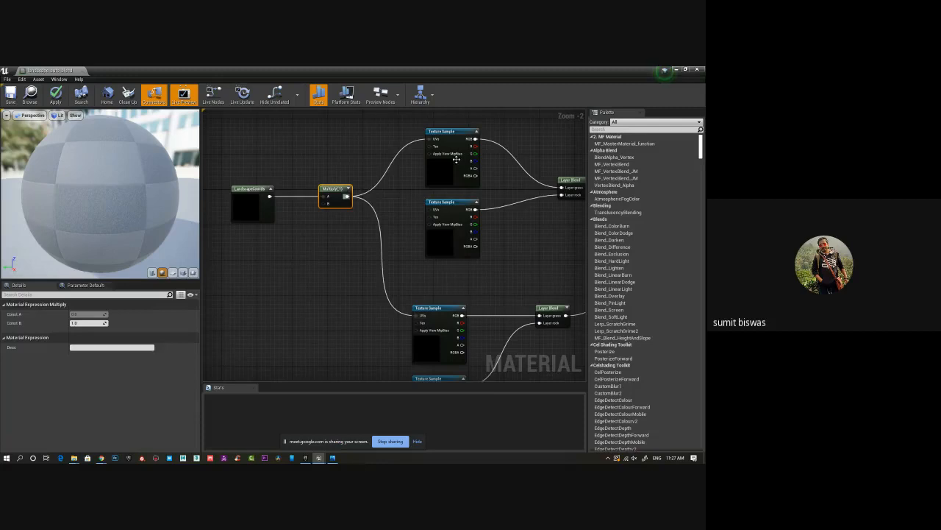
pyautogui.click(445, 237)
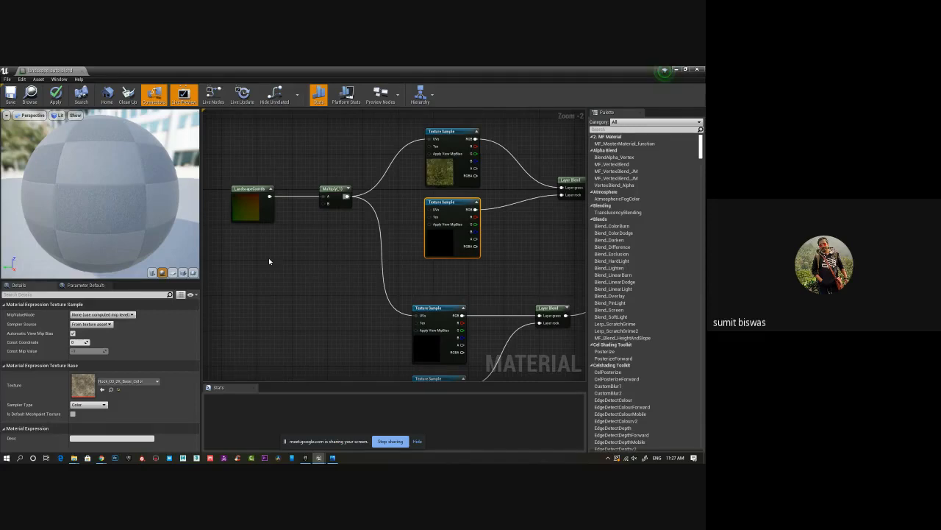
pyautogui.moveTo(331, 293); pyautogui.dragTo(311, 273, button='right')
pyautogui.moveTo(318, 233); pyautogui.dragTo(337, 272, button='right')
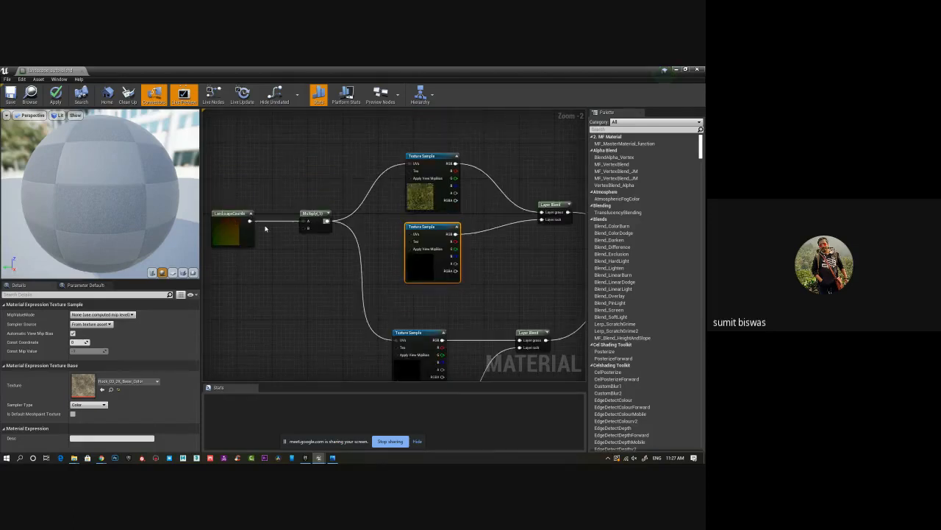
# Add a scalar parameter below LandscapeCoords and connect it to the Multiply node's B input.
pyautogui.moveTo(540, 257); pyautogui.dragTo(457, 260, button='right')
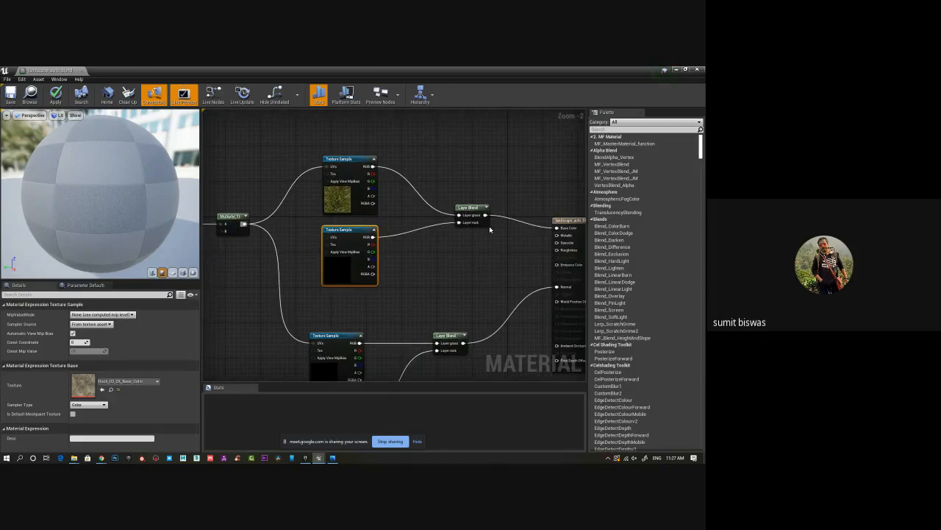
pyautogui.click(470, 206)
pyautogui.moveTo(323, 311); pyautogui.dragTo(384, 307, button='right')
pyautogui.moveTo(463, 291); pyautogui.dragTo(535, 281, button='right')
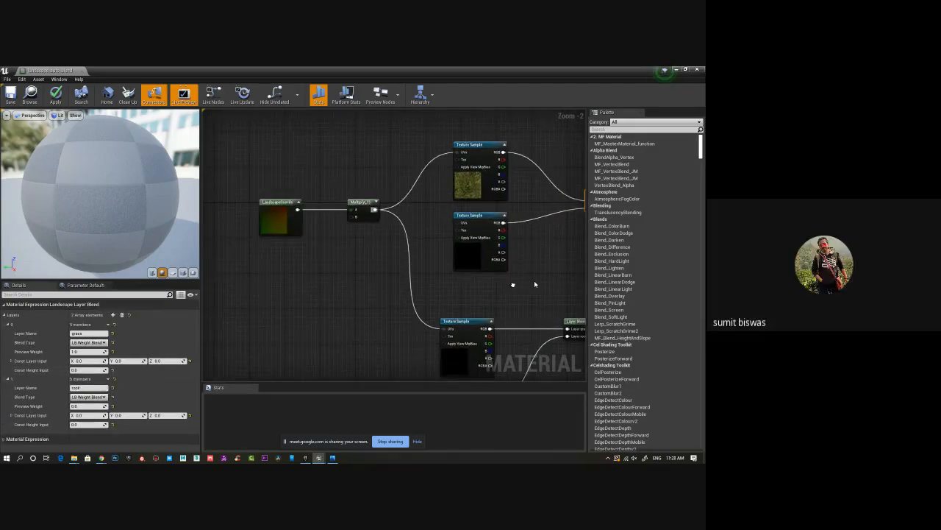
pyautogui.moveTo(378, 243); pyautogui.dragTo(377, 227, button='right')
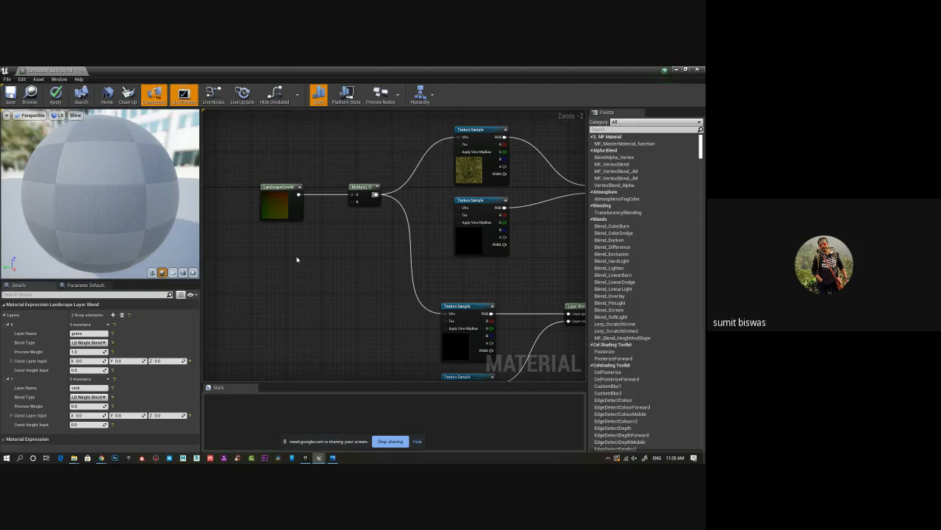
pyautogui.click(297, 259)
pyautogui.moveTo(321, 261); pyautogui.dragTo(352, 201)
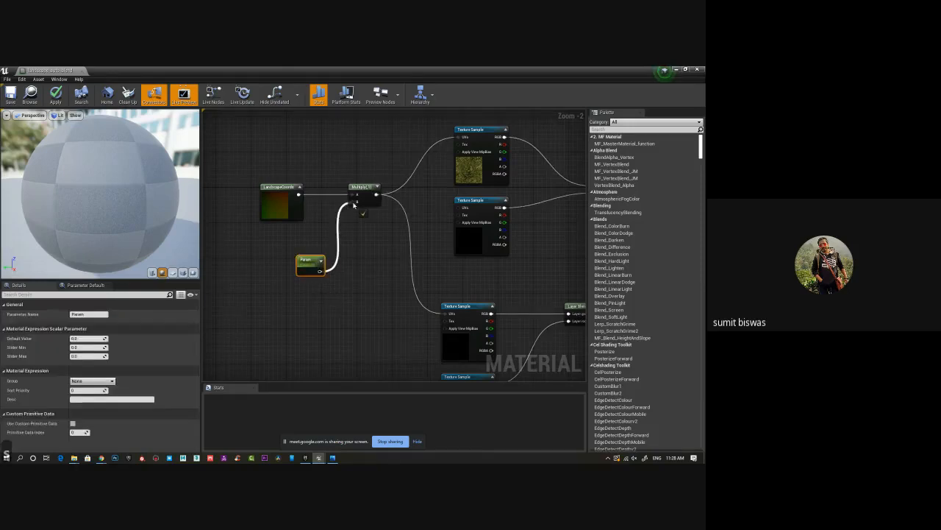
pyautogui.click(87, 304)
pyautogui.click(87, 304)
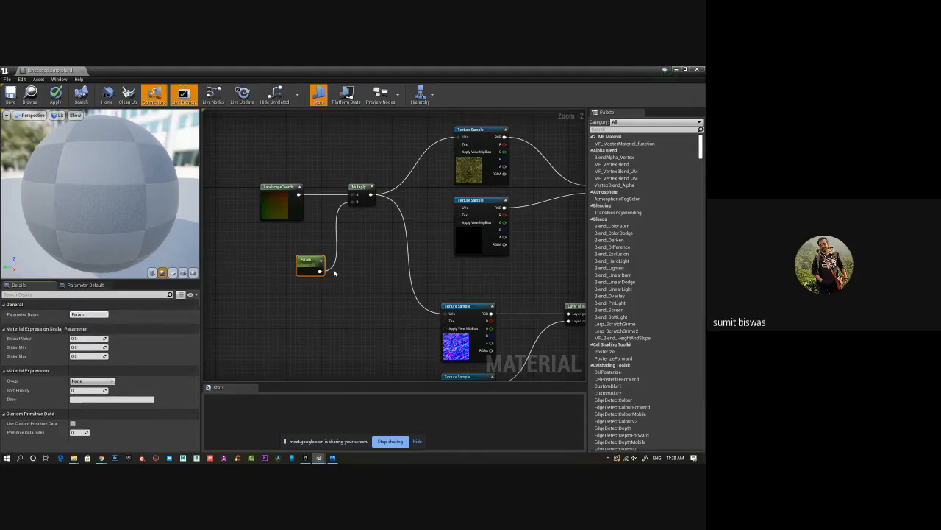
# Name the new scalar parameter til_01.
pyautogui.moveTo(102, 314); pyautogui.dragTo(41, 316)
pyautogui.write('til_01')
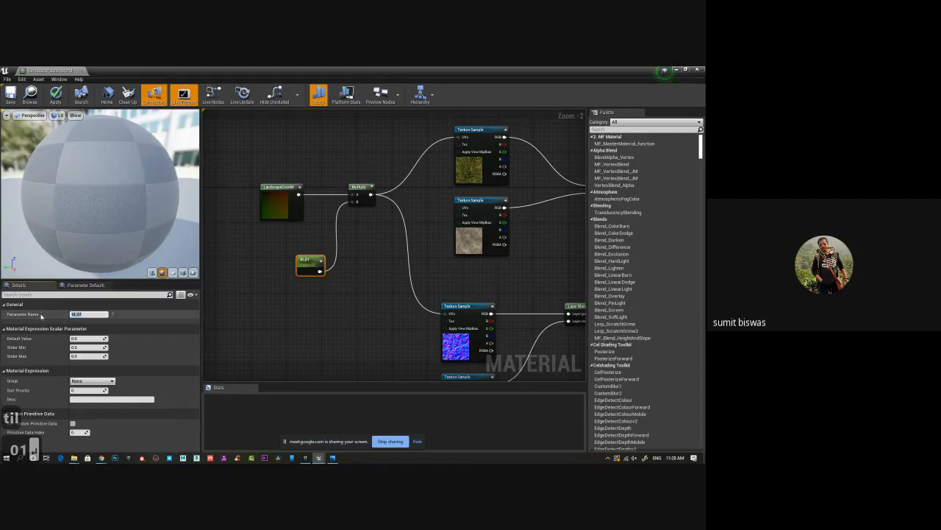
pyautogui.press('Return')
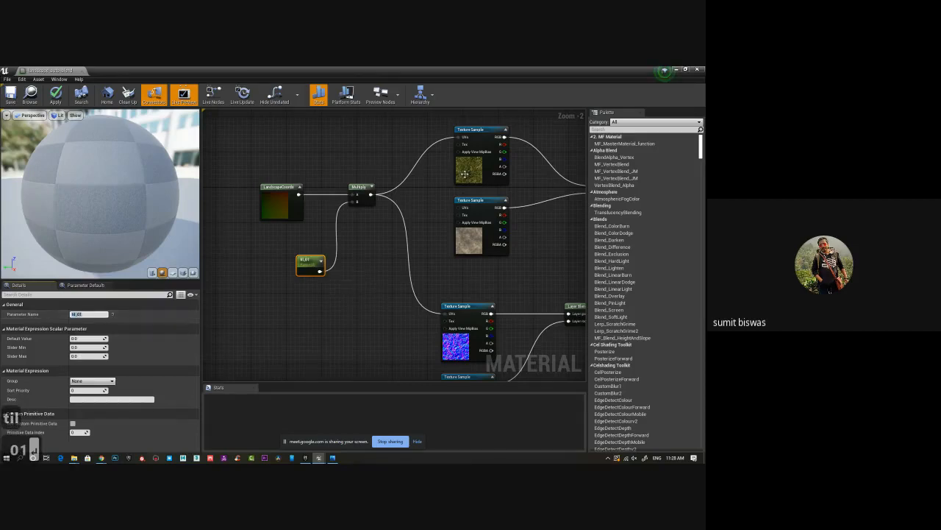
# Duplicate LandscapeCoords, Multiply and til_01 below the originals and feed the copied Multiply into the UVs of the rock base colour and rock normal samples.
pyautogui.moveTo(245, 167); pyautogui.dragTo(277, 164, button='right')
pyautogui.moveTo(277, 164); pyautogui.dragTo(416, 305)
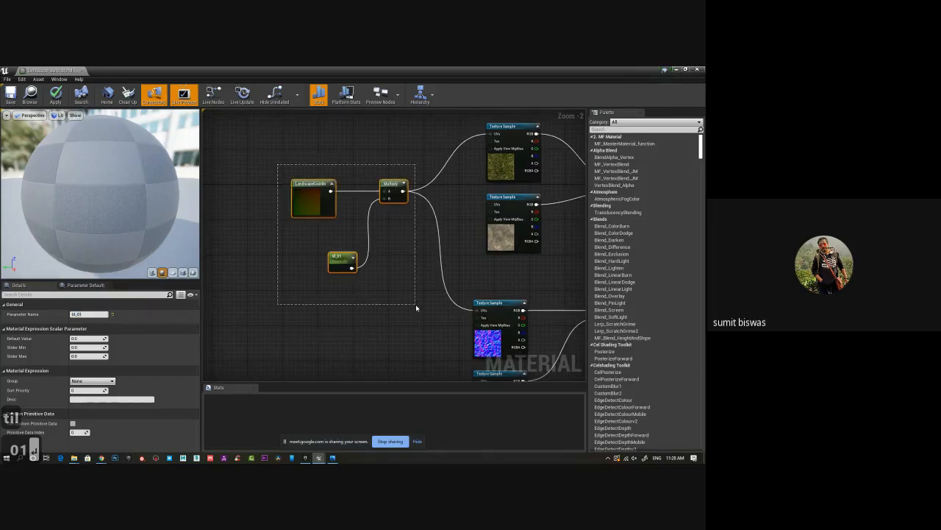
pyautogui.hotkey('ctrl', 'w')
pyautogui.moveTo(419, 259); pyautogui.dragTo(346, 330)
pyautogui.moveTo(369, 323); pyautogui.dragTo(335, 252, button='right')
pyautogui.moveTo(335, 252); pyautogui.dragTo(454, 129)
pyautogui.moveTo(333, 248); pyautogui.dragTo(442, 305)
pyautogui.moveTo(376, 339); pyautogui.dragTo(423, 342, button='right')
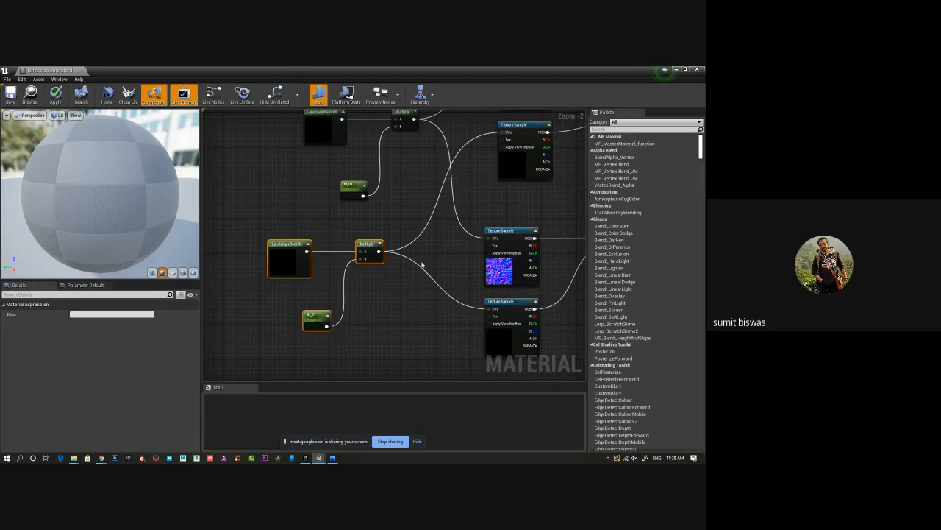
# Rename the duplicated scalar parameter tile_02.
pyautogui.click(323, 324)
pyautogui.click(88, 314)
pyautogui.press('BackSpace')
pyautogui.write('2')
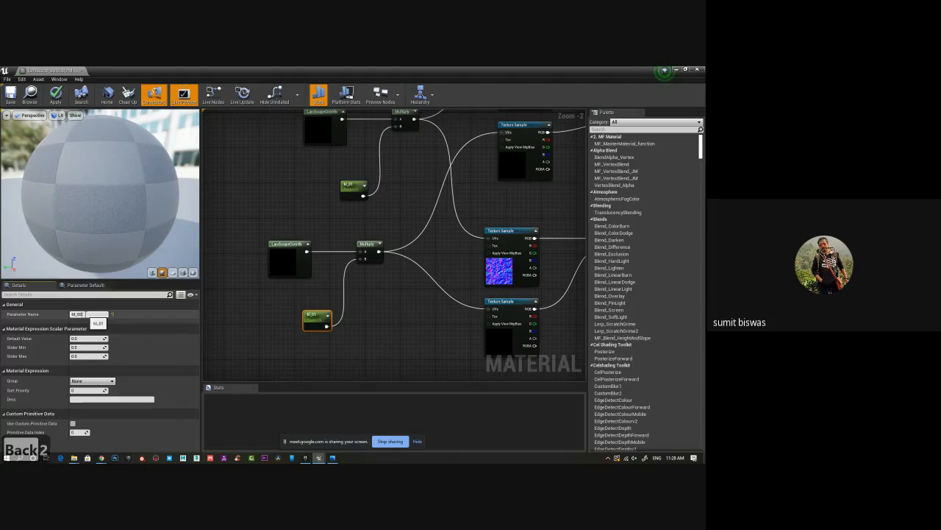
pyautogui.press('Return')
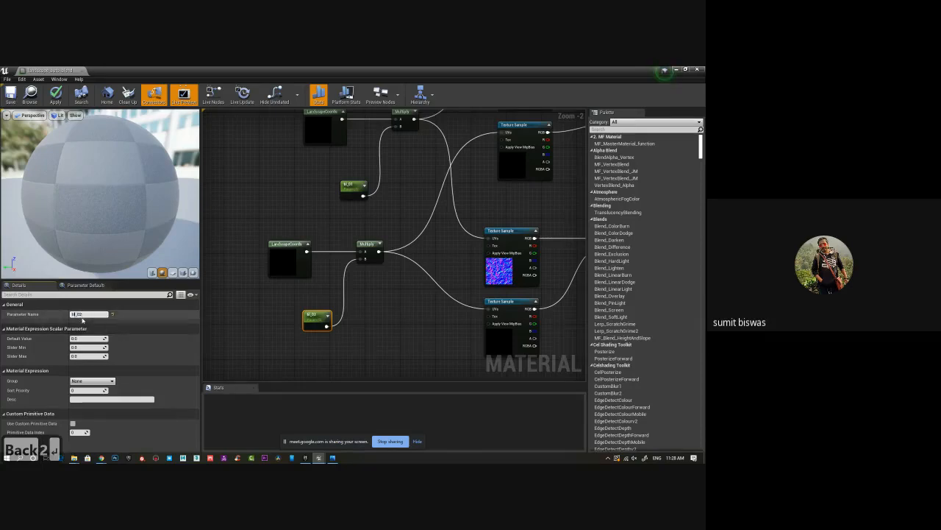
pyautogui.write('e')
pyautogui.press('Return')
# Rename the original scalar parameter feeding the grass tiling tile_01.
pyautogui.click(353, 187)
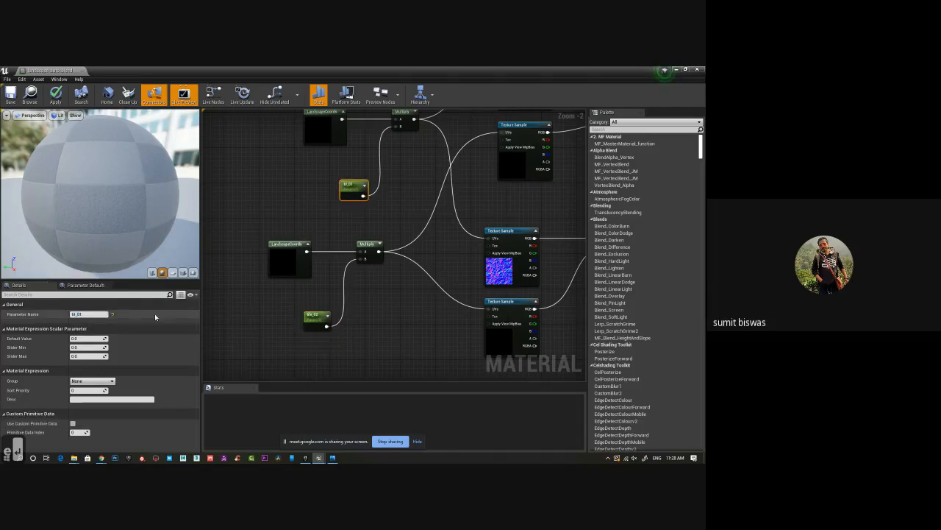
pyautogui.click(77, 314)
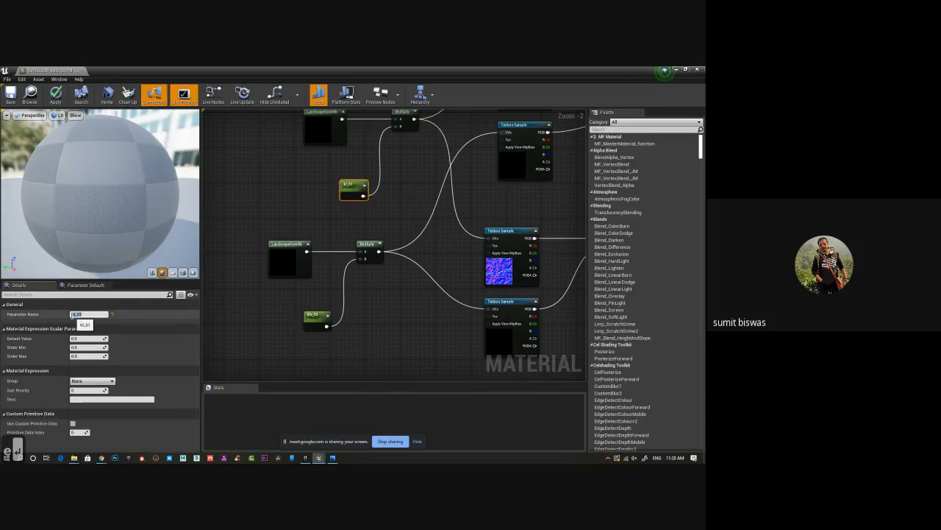
pyautogui.click(76, 314)
pyautogui.write('e')
pyautogui.press('Return')
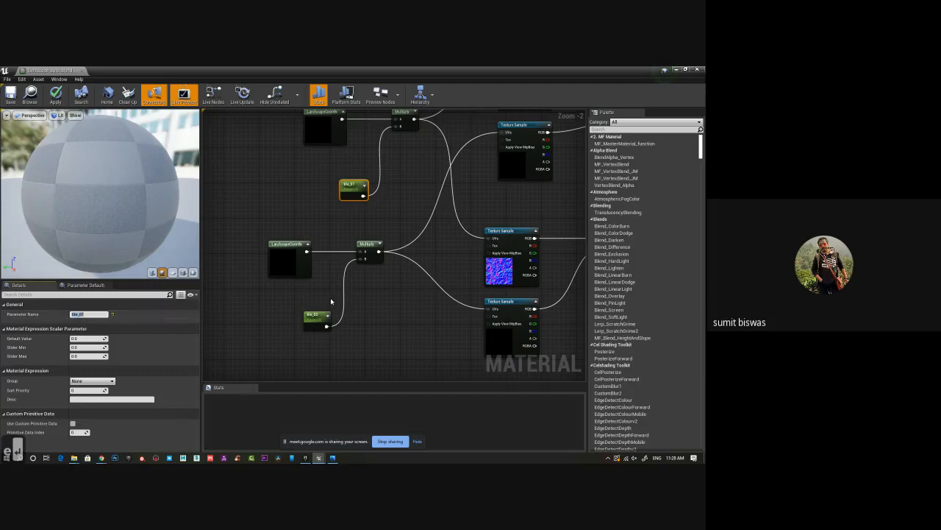
# Review the material graph, checking the base colour Layer Blend and the texture samples assigned to the grass and rock layers.
pyautogui.scroll(-3, 330, 301)
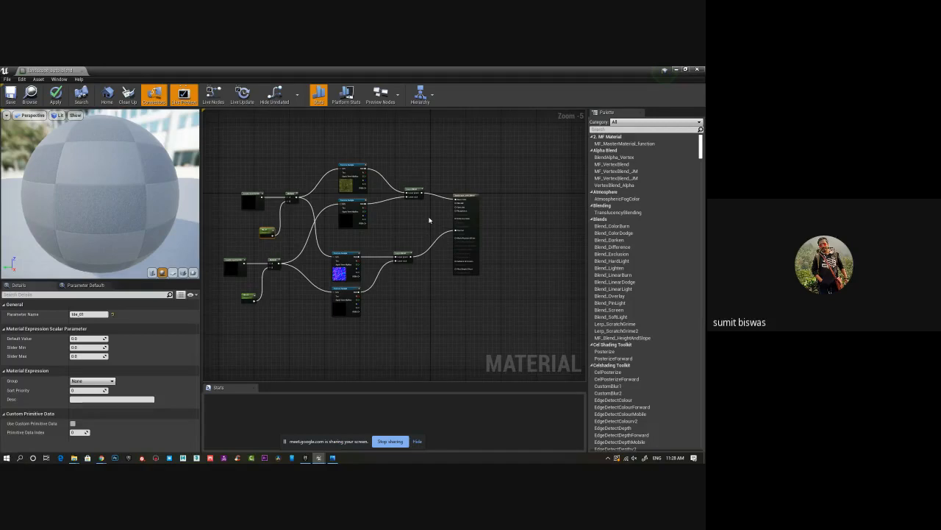
pyautogui.scroll(3, 419, 200)
pyautogui.click(407, 190)
pyautogui.click(279, 251)
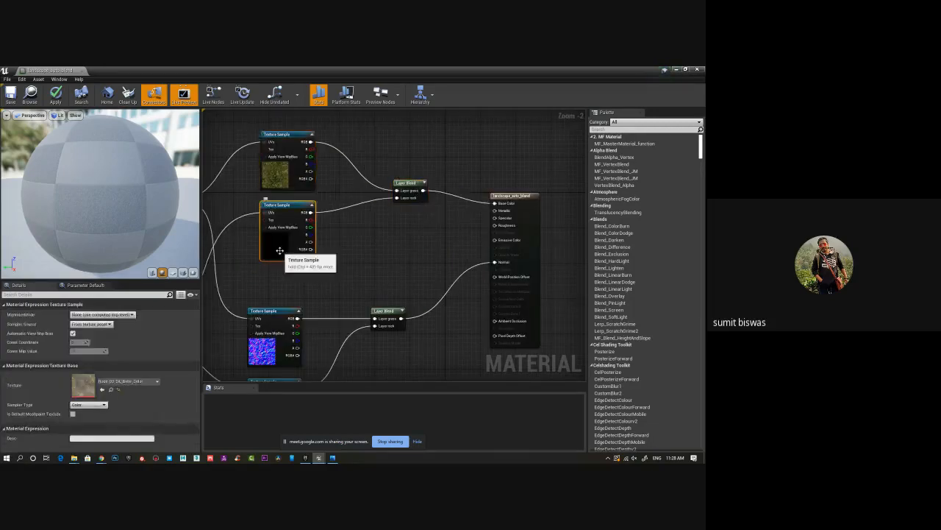
pyautogui.moveTo(379, 272); pyautogui.dragTo(428, 227, button='right')
pyautogui.click(317, 303)
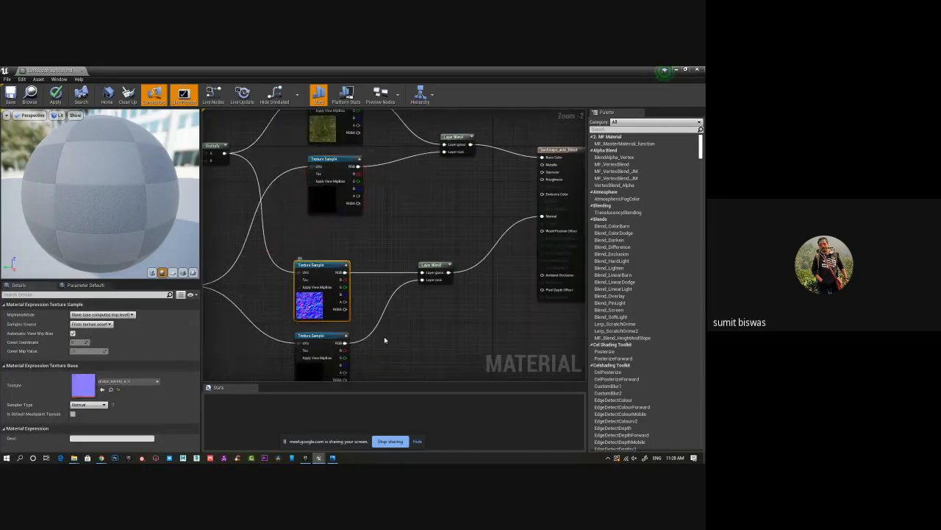
pyautogui.moveTo(384, 336); pyautogui.dragTo(384, 272, button='right')
pyautogui.click(342, 305)
pyautogui.moveTo(402, 162); pyautogui.dragTo(393, 241, button='right')
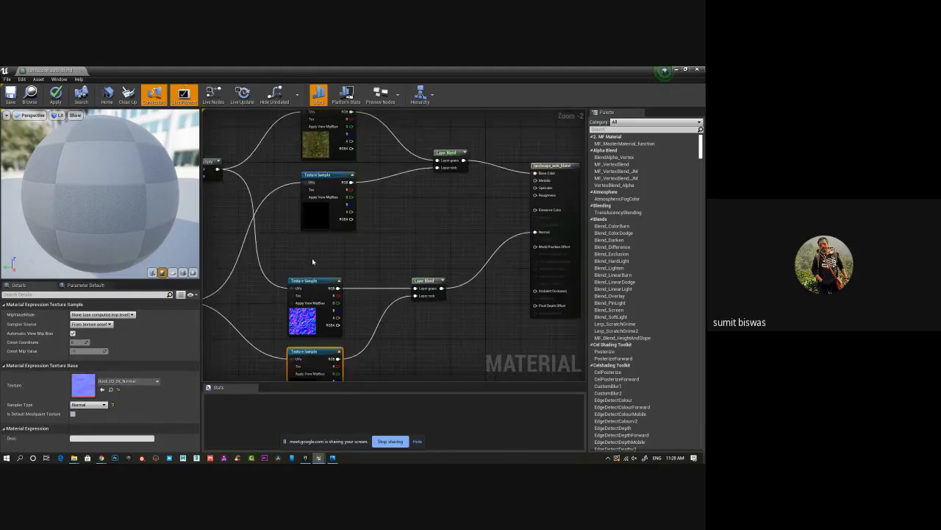
pyautogui.click(443, 169)
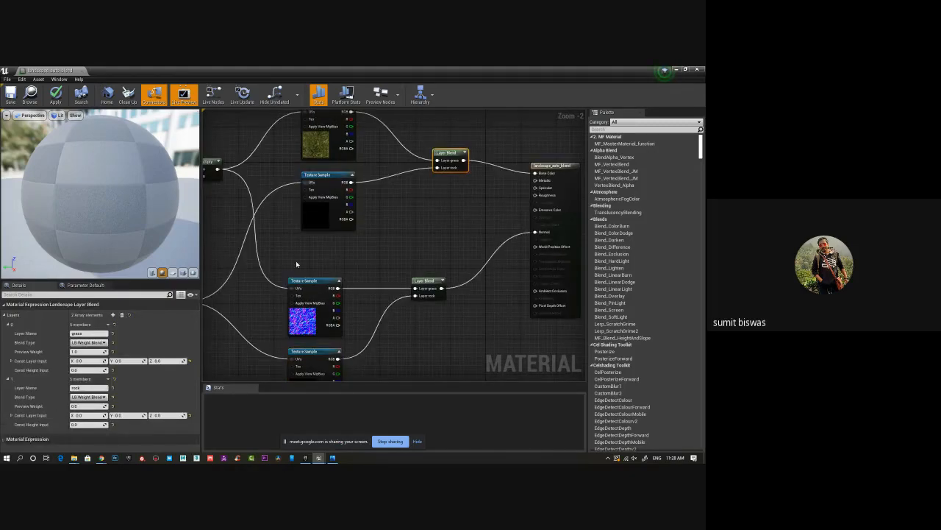
pyautogui.click(113, 314)
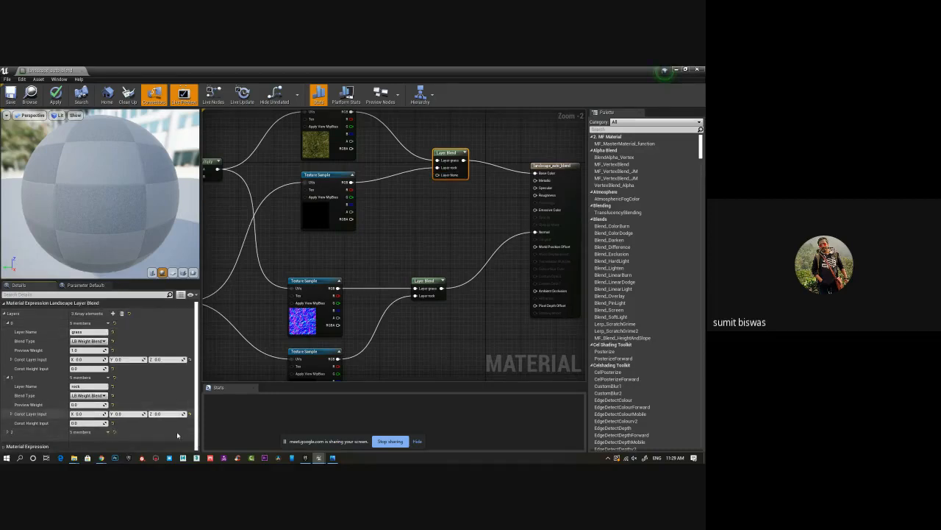
pyautogui.click(122, 314)
pyautogui.hotkey('ctrl', 'z')
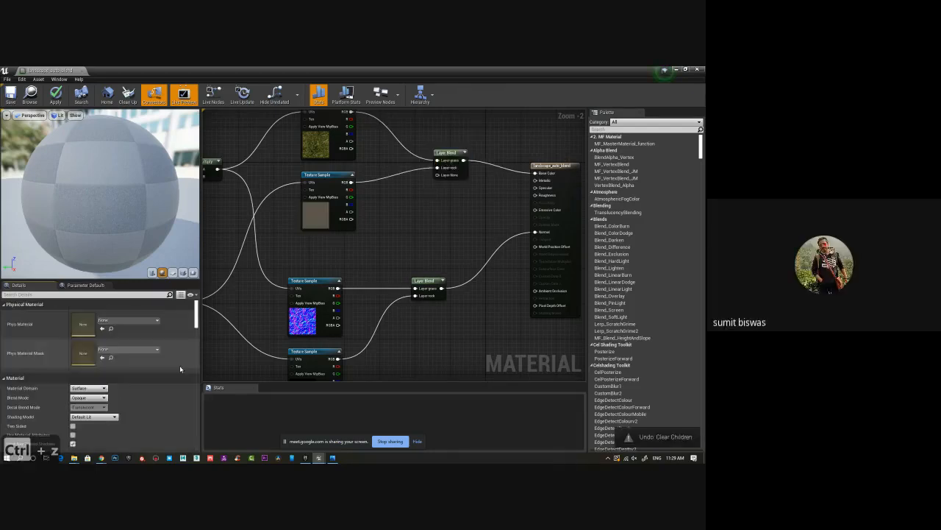
pyautogui.hotkey('ctrl', 'z')
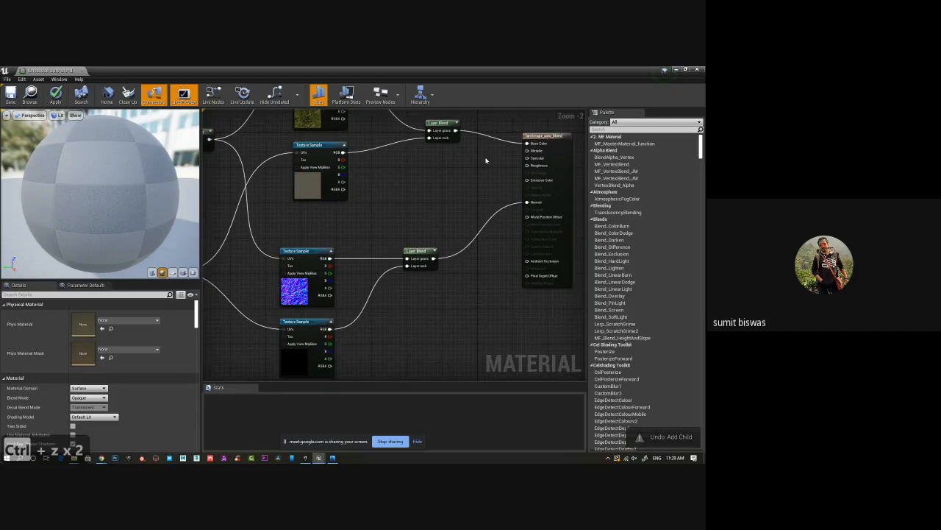
# Set the default value of the tile_02 parameter to 1.
pyautogui.press('Home')
pyautogui.moveTo(301, 260); pyautogui.dragTo(360, 248, button='right')
pyautogui.scroll(2, 357, 253)
pyautogui.click(309, 245)
pyautogui.click(324, 297)
pyautogui.click(87, 338)
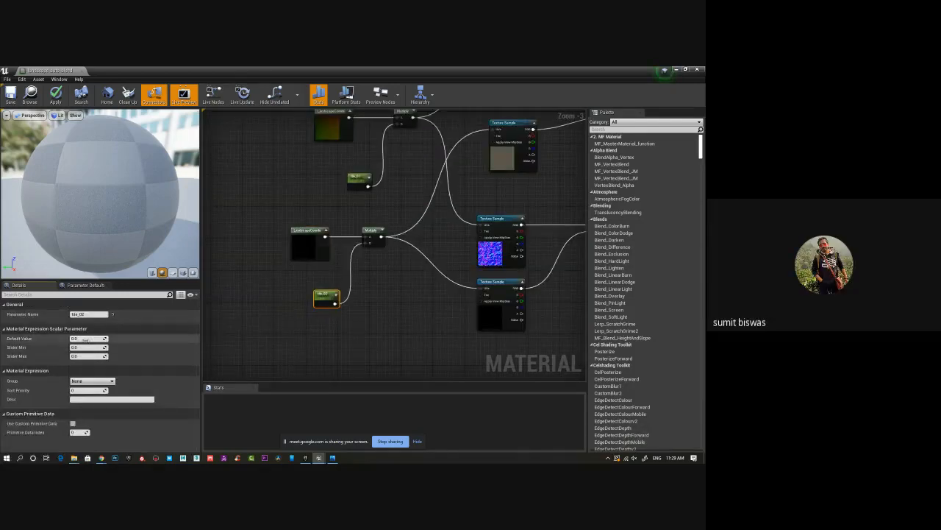
pyautogui.write('1')
pyautogui.press('Return')
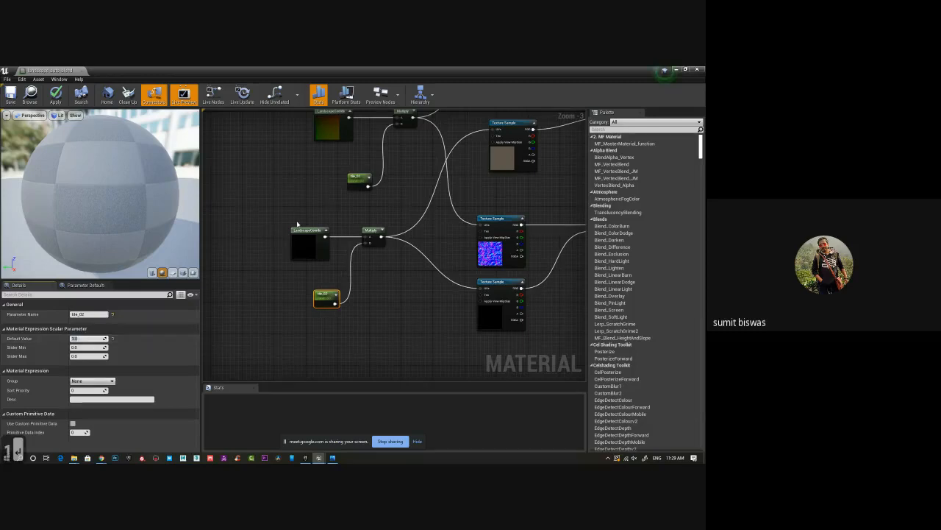
# Set the default value of the tile_01 parameter to 1 and save the material.
pyautogui.click(352, 182)
pyautogui.click(90, 339)
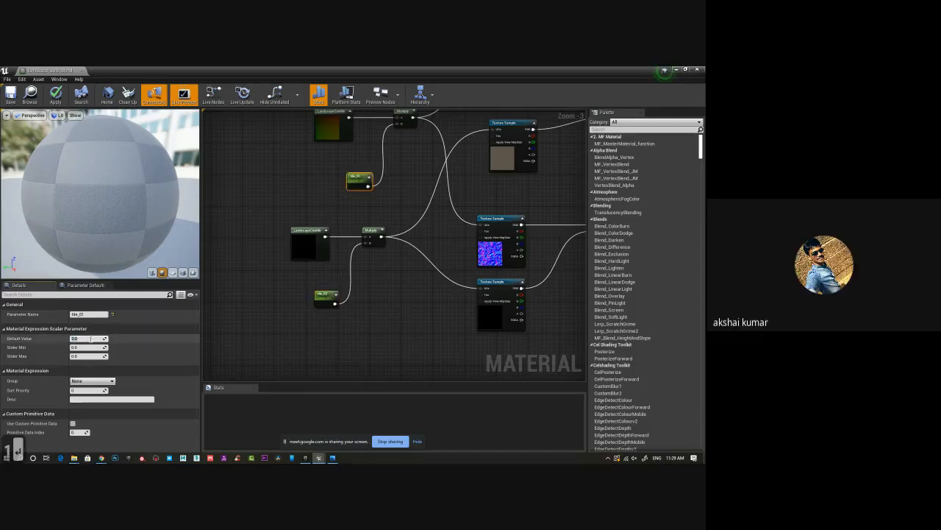
pyautogui.write('1')
pyautogui.press('Return')
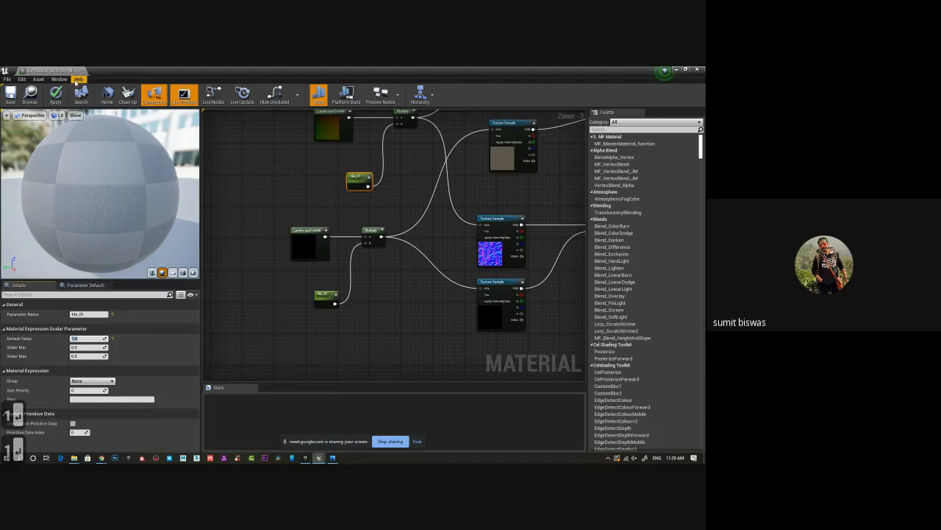
pyautogui.click(12, 95)
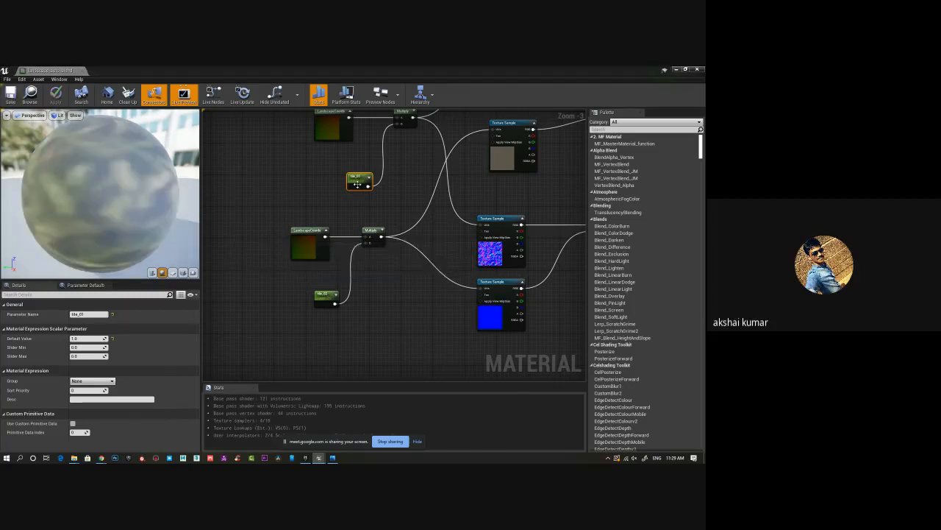
# Close the material and create a material instance from landscape_auto_blend in the GA193 folder, named landscape_auto_blend_Inst1.
pyautogui.click(83, 70)
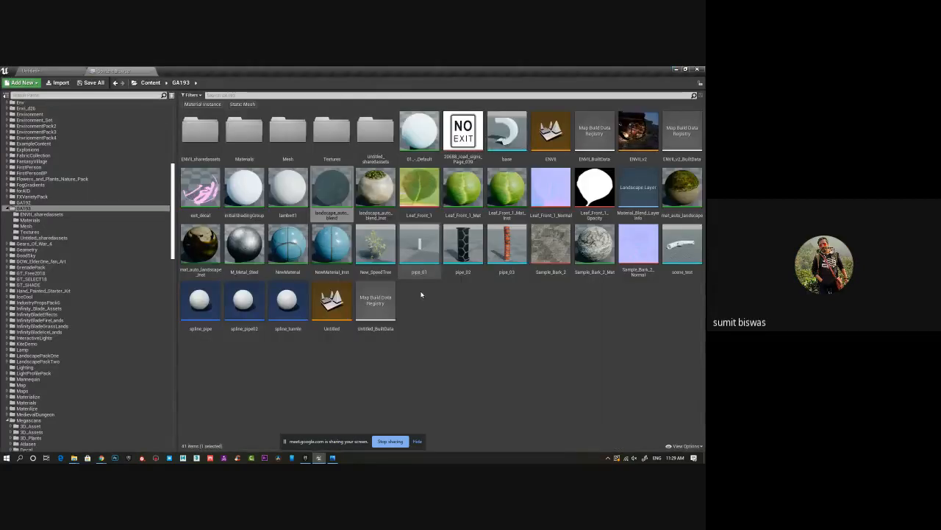
pyautogui.rightClick(332, 185)
pyautogui.click(360, 194)
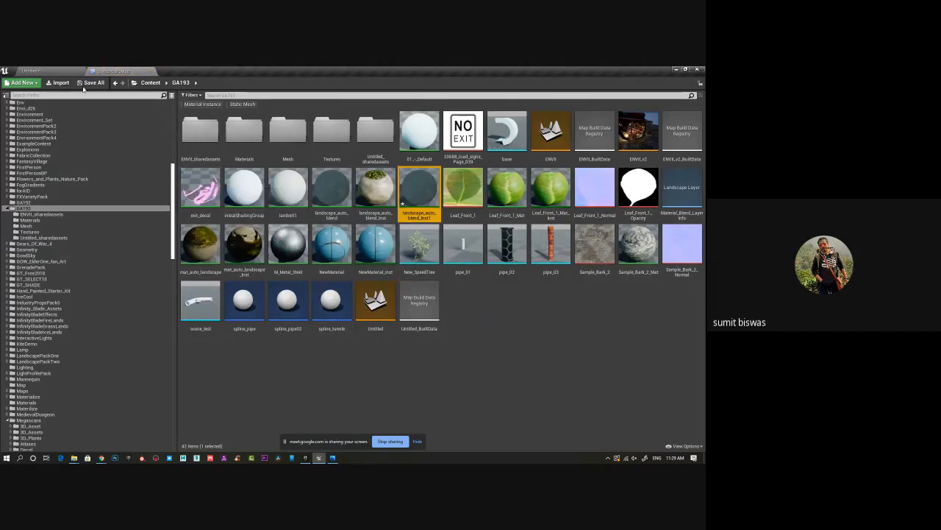
# Return to the level, switch from landscape sculpting to Select mode and select the landscape.
pyautogui.click(47, 71)
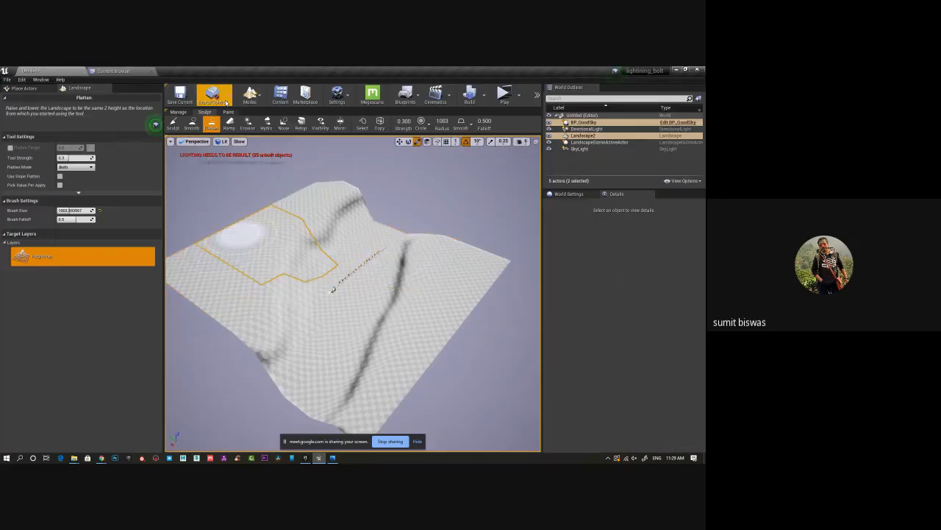
pyautogui.click(221, 100)
pyautogui.click(256, 101)
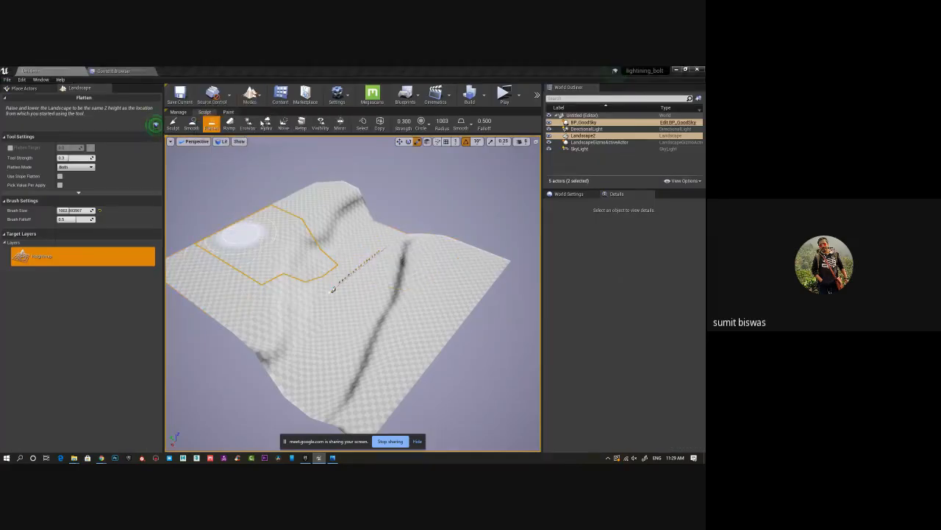
pyautogui.click(261, 116)
pyautogui.click(450, 300)
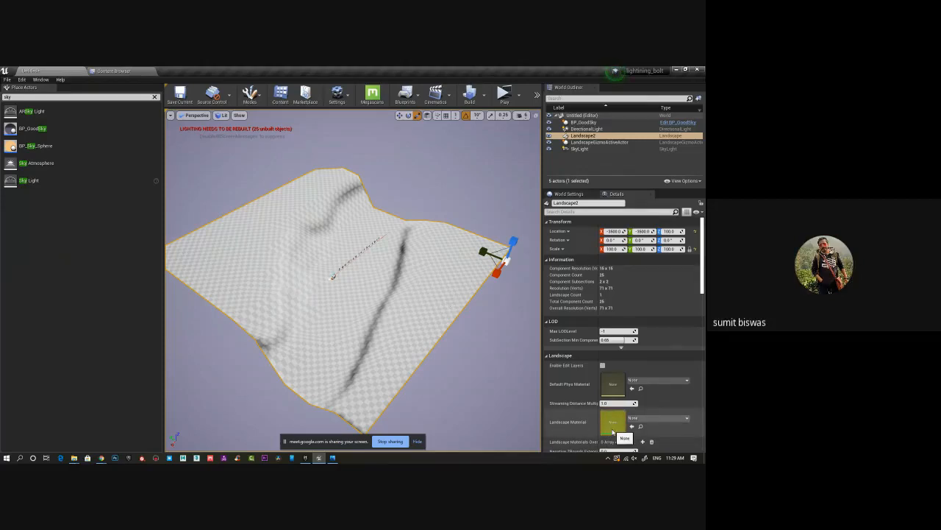
# Assign landscape_auto_blend_Inst1 as the selected landscape's Landscape Material.
pyautogui.click(114, 71)
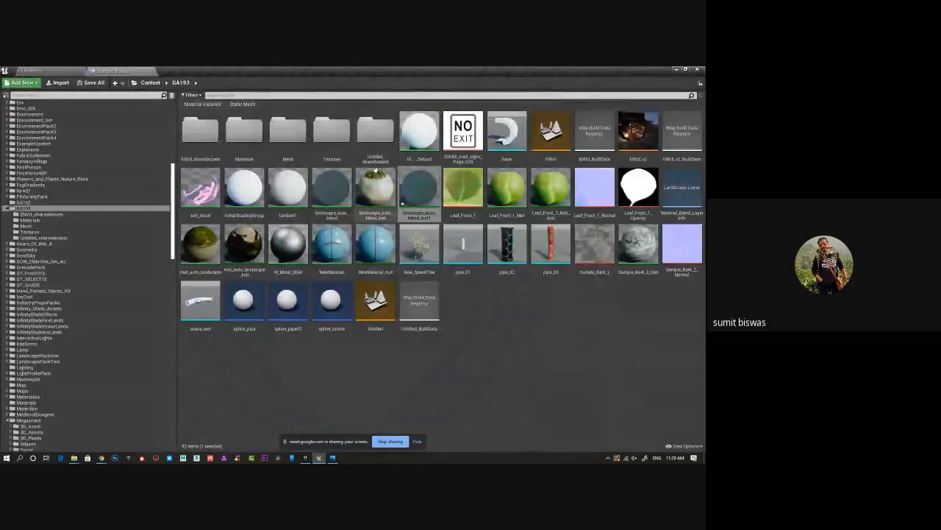
pyautogui.click(48, 71)
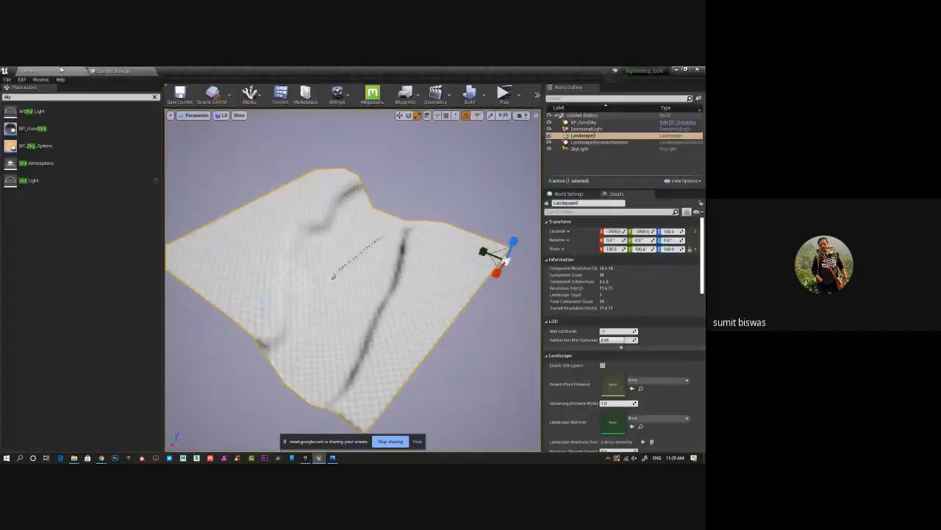
pyautogui.click(631, 426)
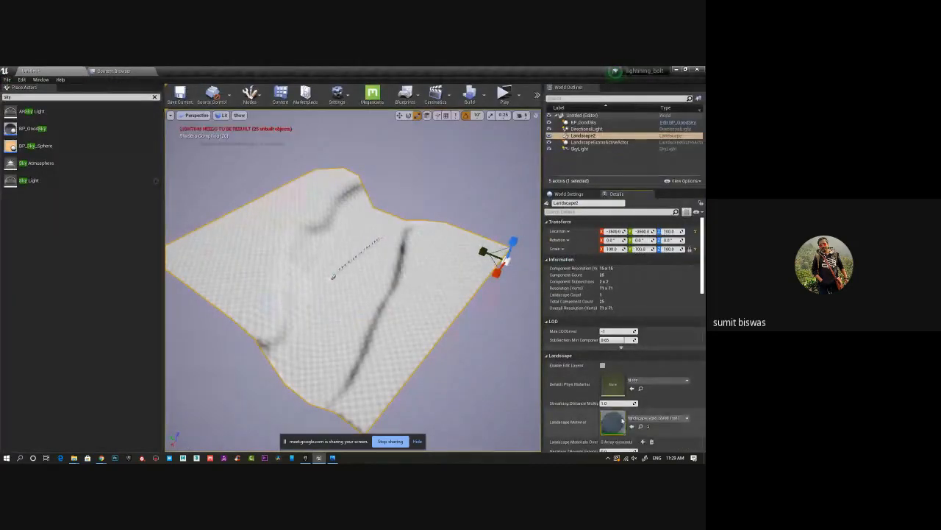
# Hide the screen-sharing notice, switch to the Photos window and close it to get back to the level.
pyautogui.press('alt')
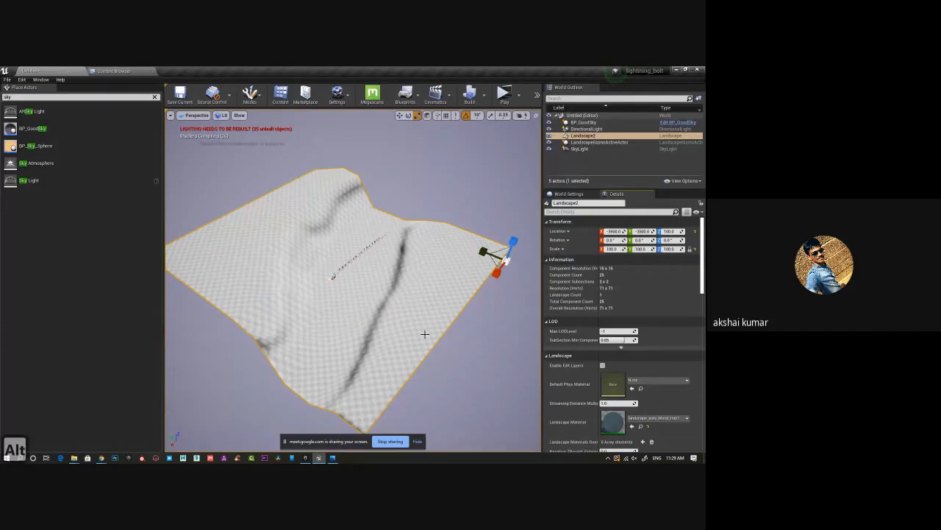
pyautogui.keyDown('alt'); pyautogui.moveTo(425, 334); pyautogui.dragTo(379, 329); pyautogui.keyUp('alt')
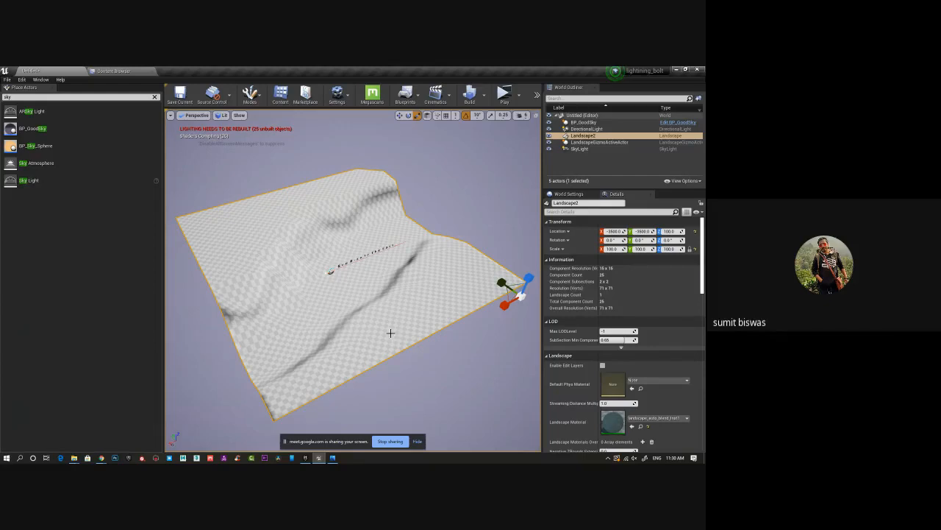
pyautogui.keyDown('alt'); pyautogui.moveTo(391, 332); pyautogui.dragTo(357, 395); pyautogui.keyUp('alt')
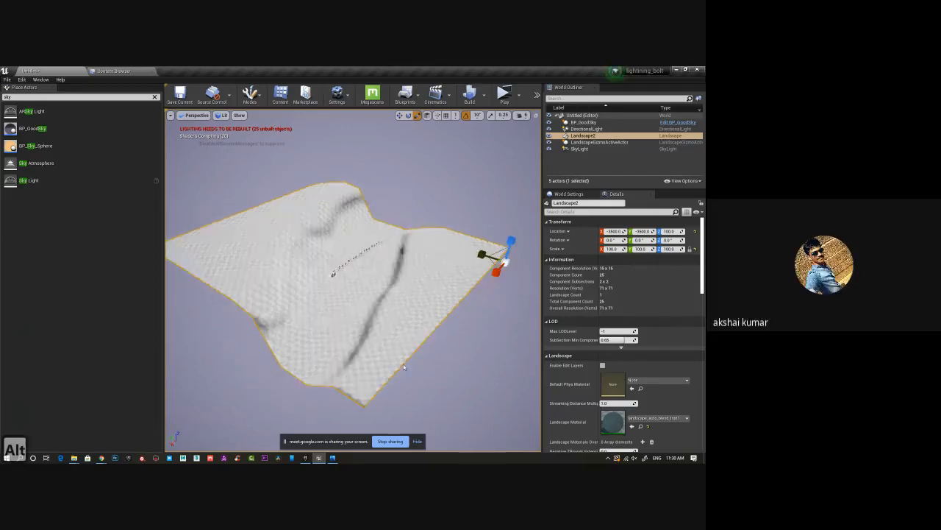
pyautogui.click(332, 441)
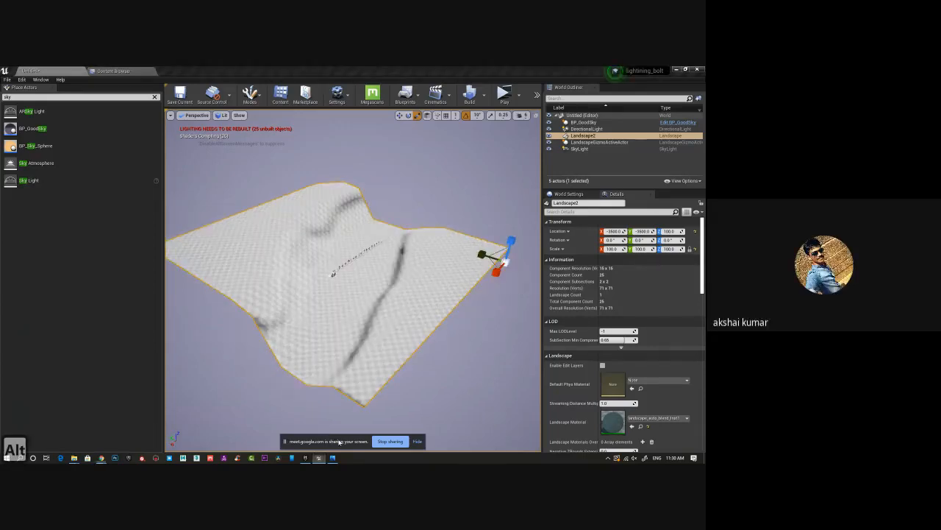
pyautogui.click(417, 441)
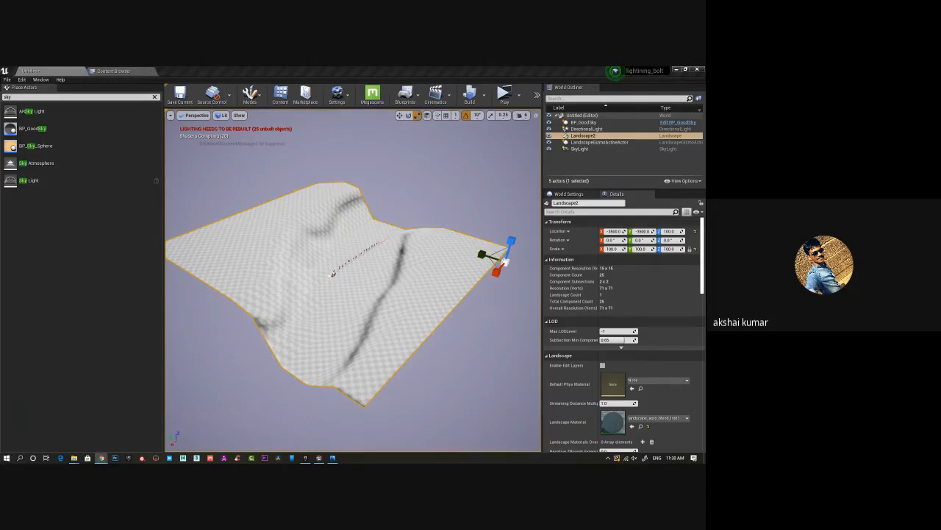
pyautogui.click(333, 458)
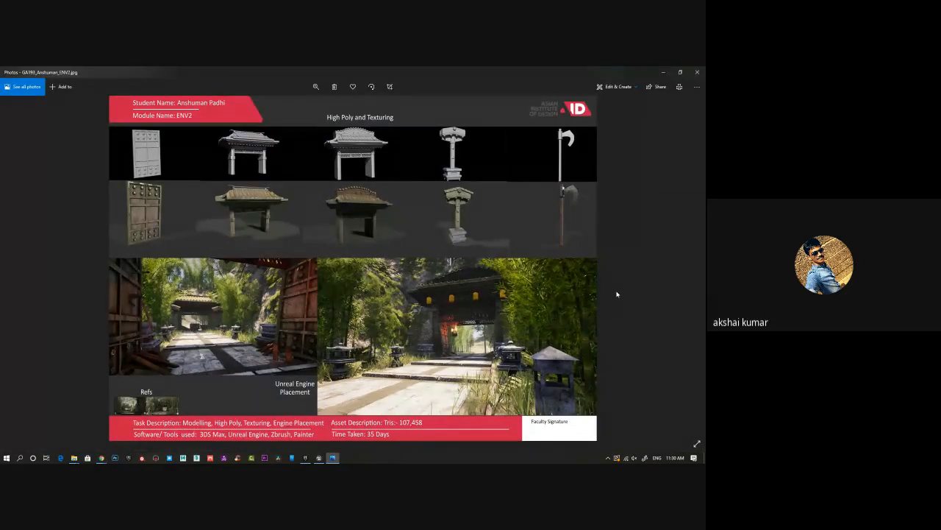
pyautogui.click(698, 72)
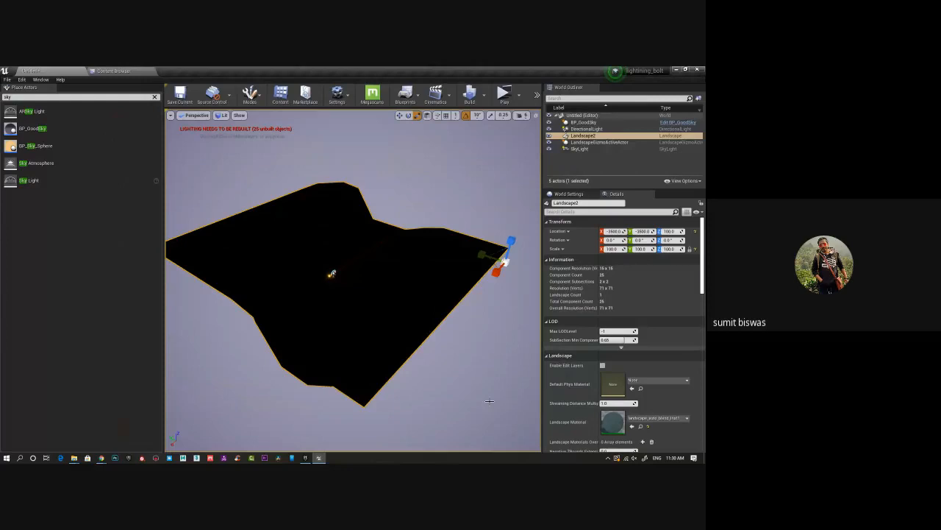
# Select the BP_GoodSky actor in the middle of the landscape and move it straight down along its vertical axis.
pyautogui.keyDown('alt'); pyautogui.moveTo(489, 401); pyautogui.dragTo(424, 410); pyautogui.keyUp('alt')
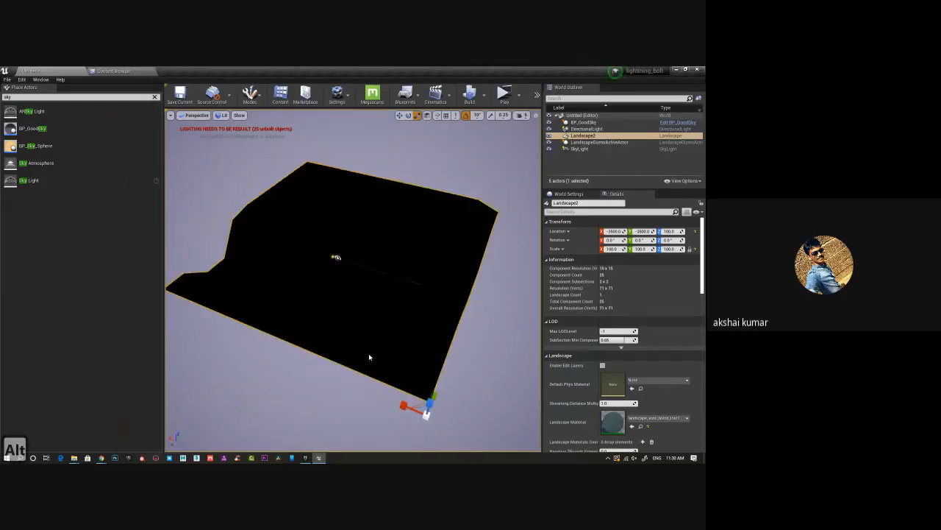
pyautogui.click(338, 254)
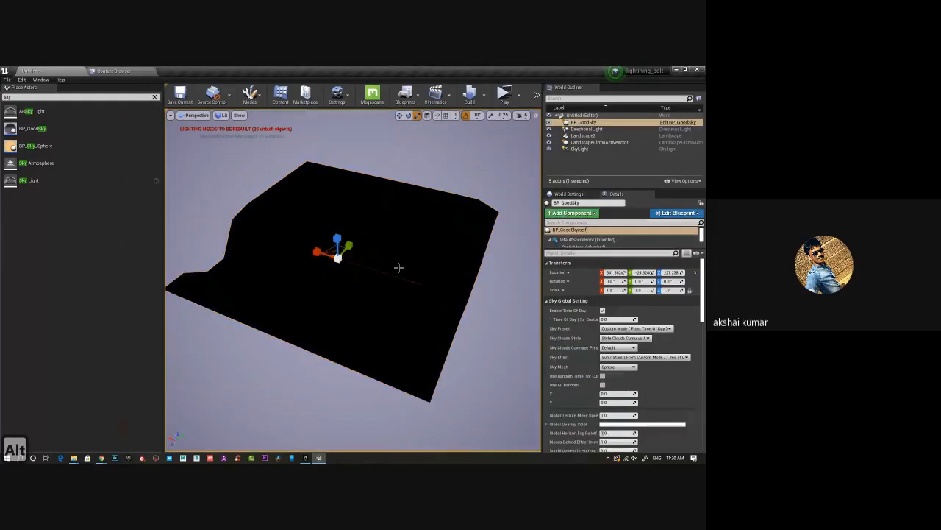
pyautogui.press('w')
pyautogui.moveTo(336, 240); pyautogui.dragTo(337, 250)
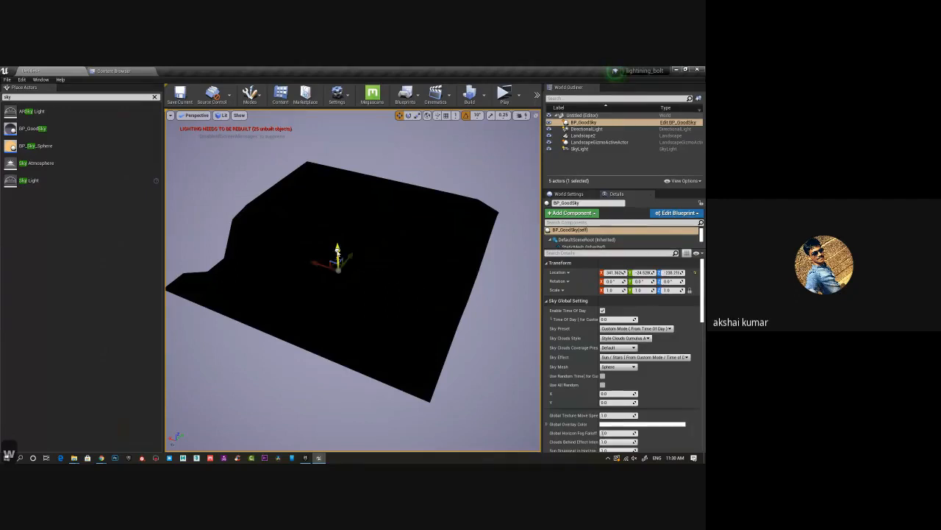
# Select the landscape and switch the editor to Landscape mode for painting its layers.
pyautogui.keyDown('alt'); pyautogui.moveTo(301, 313); pyautogui.dragTo(429, 302); pyautogui.keyUp('alt')
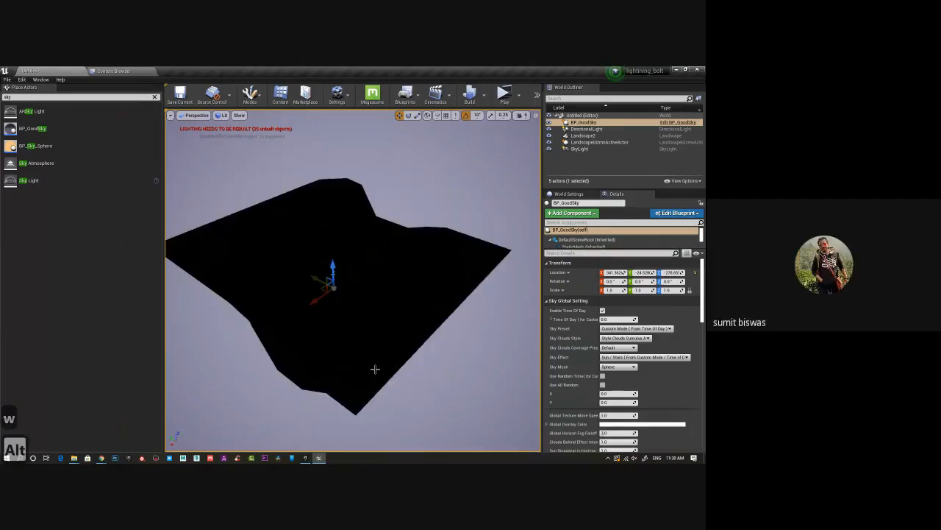
pyautogui.keyDown('alt'); pyautogui.moveTo(429, 375); pyautogui.dragTo(361, 303); pyautogui.keyUp('alt')
pyautogui.click(400, 279)
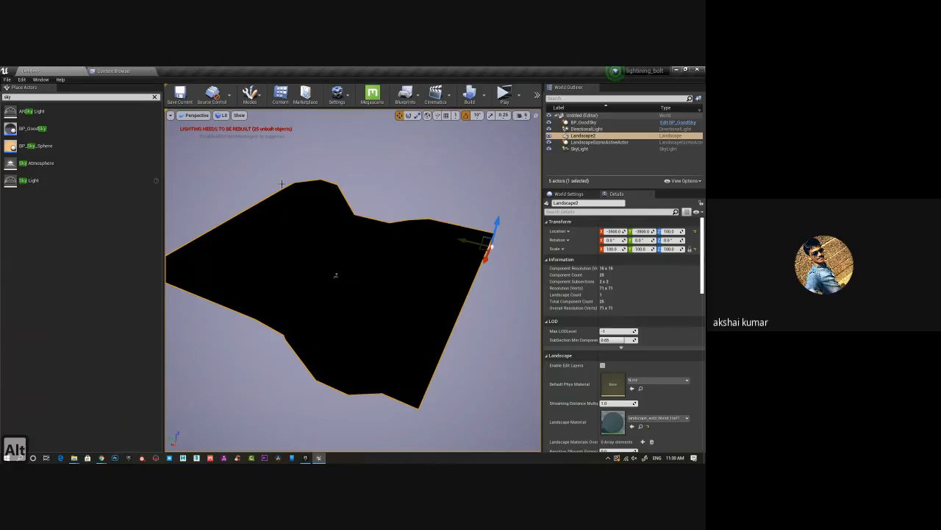
pyautogui.click(212, 94)
pyautogui.click(250, 96)
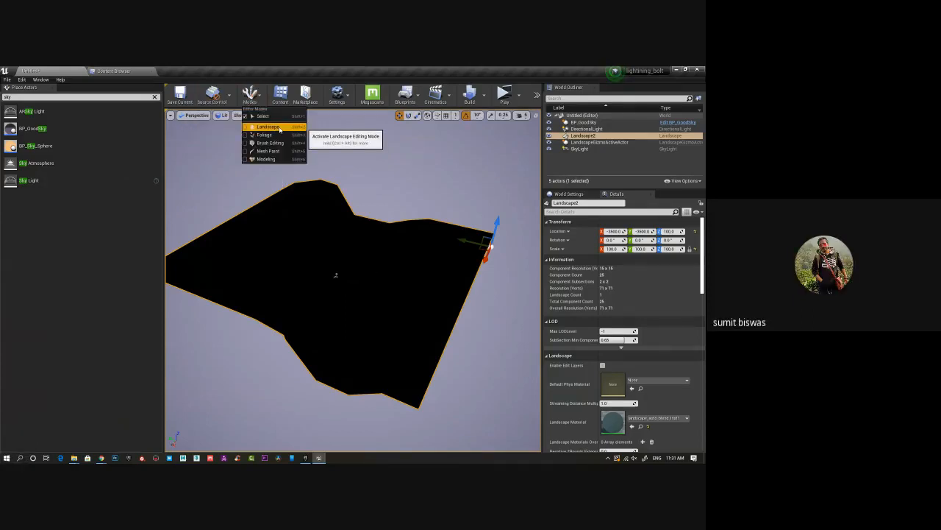
pyautogui.click(279, 129)
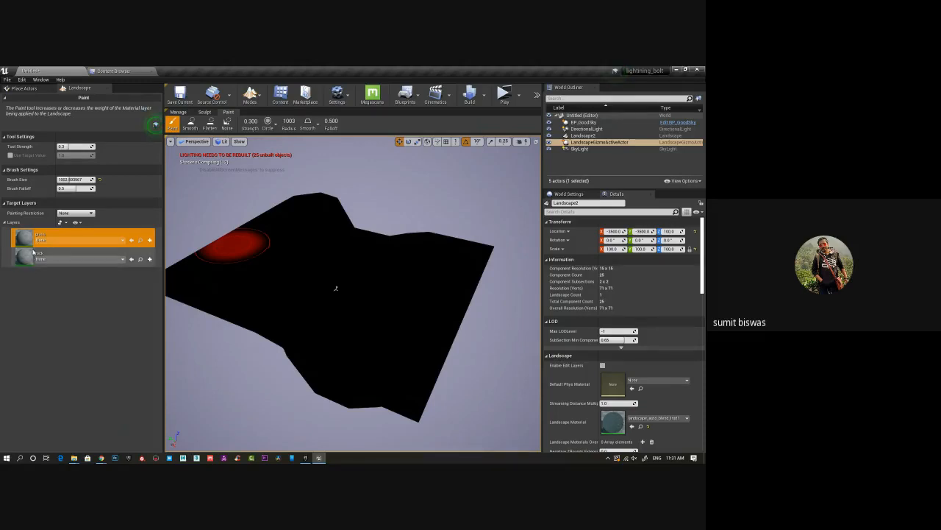
# Create a weight-blended layer info named grass_LayerInfo for the grass layer, stored in the GA193 folder.
pyautogui.click(149, 240)
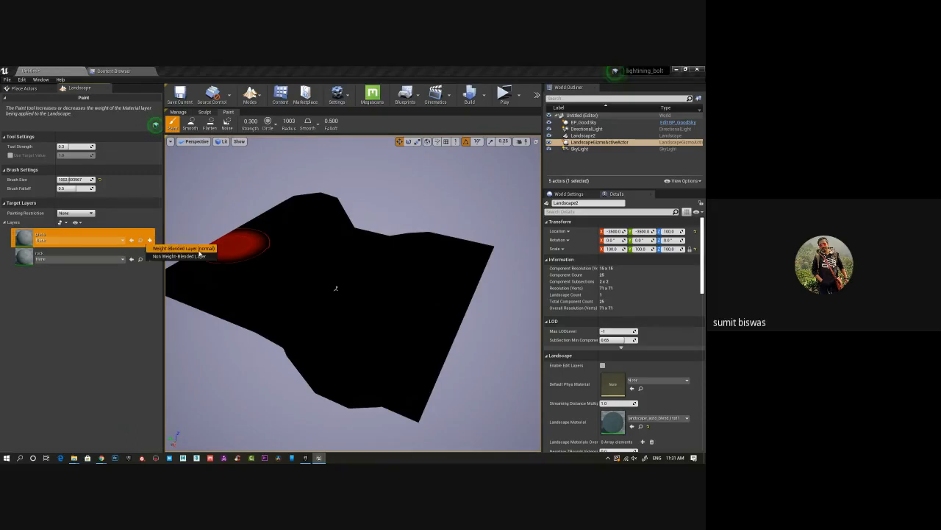
pyautogui.click(184, 248)
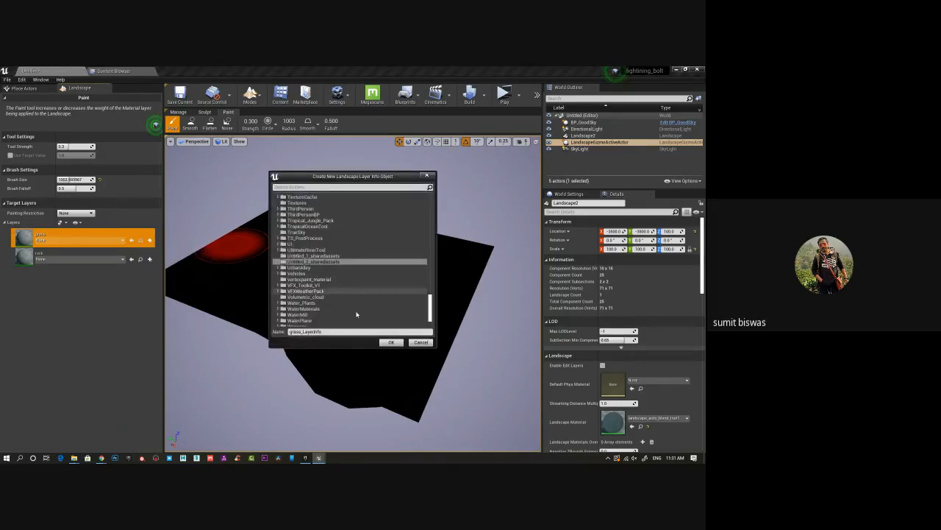
pyautogui.click(391, 342)
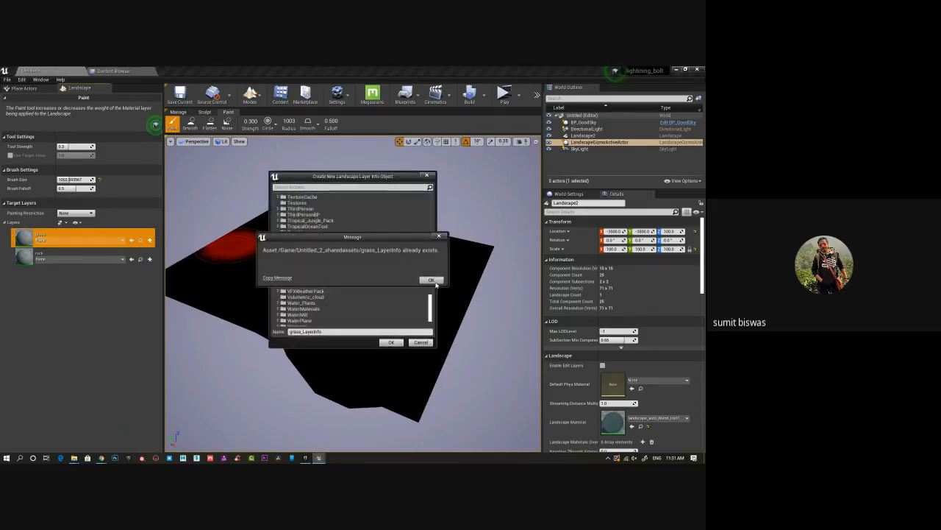
pyautogui.click(431, 280)
pyautogui.scroll(6, 300, 213)
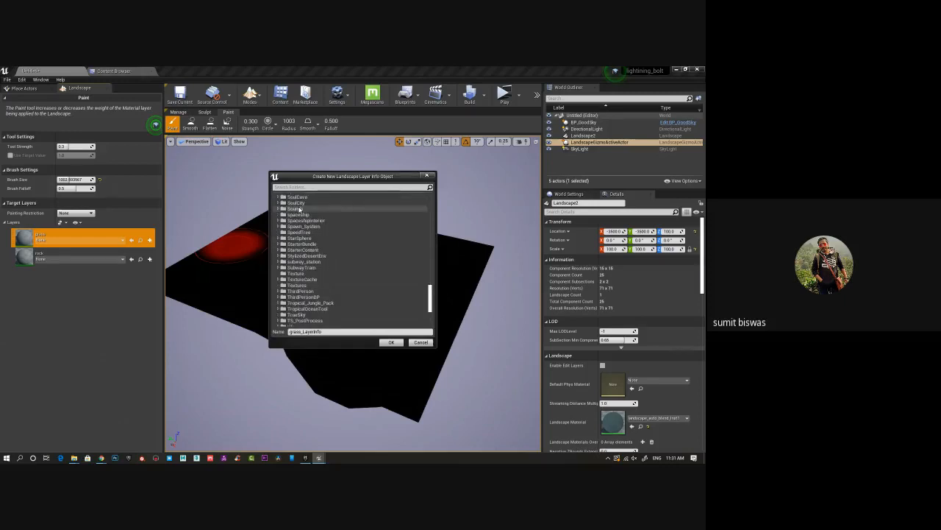
pyautogui.scroll(10, 370, 258)
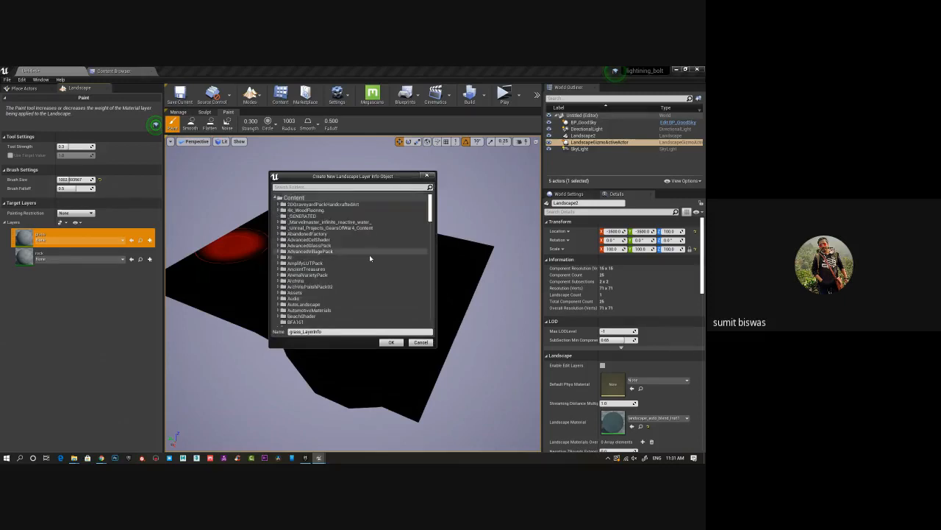
pyautogui.scroll(-5, 369, 254)
pyautogui.scroll(-5, 334, 286)
pyautogui.scroll(-4, 334, 285)
pyautogui.click(306, 299)
pyautogui.click(391, 342)
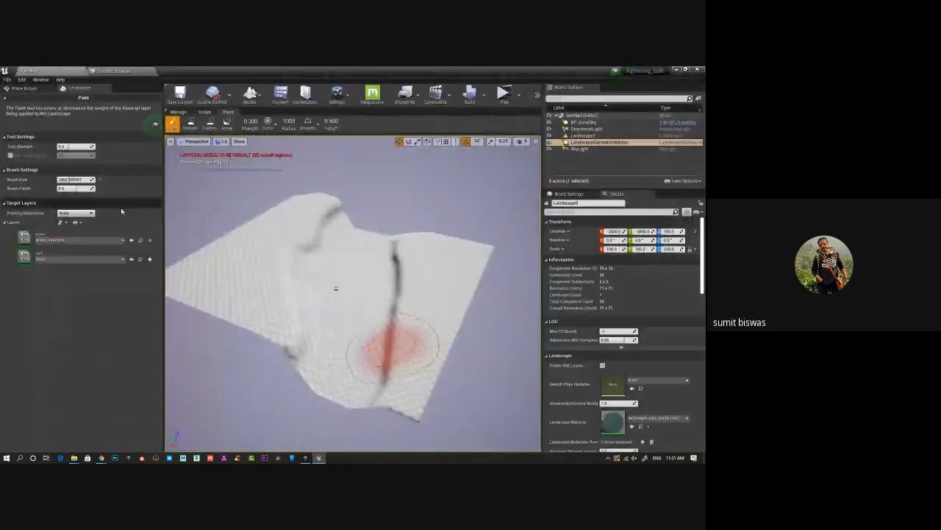
# Create a layer info named rock_LayerInfo for the rock layer, stored in the GA193 folder.
pyautogui.click(150, 260)
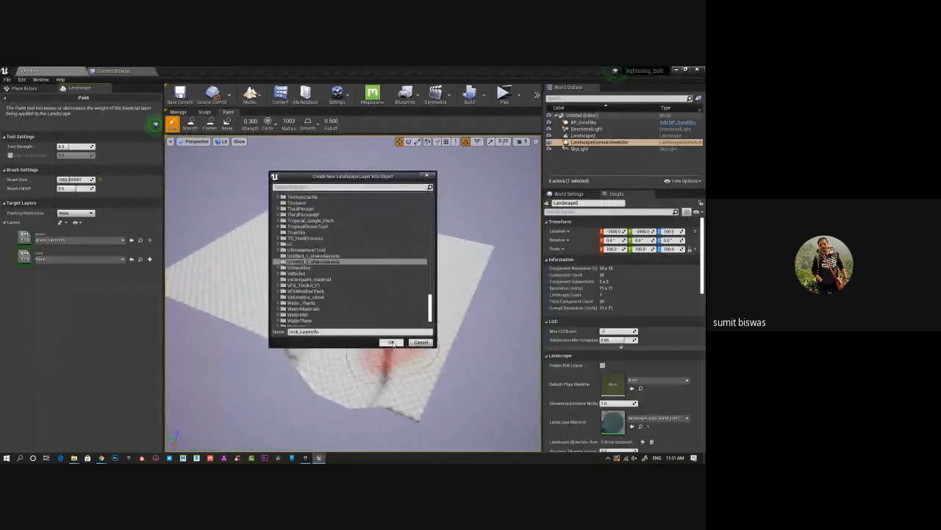
pyautogui.scroll(10, 366, 291)
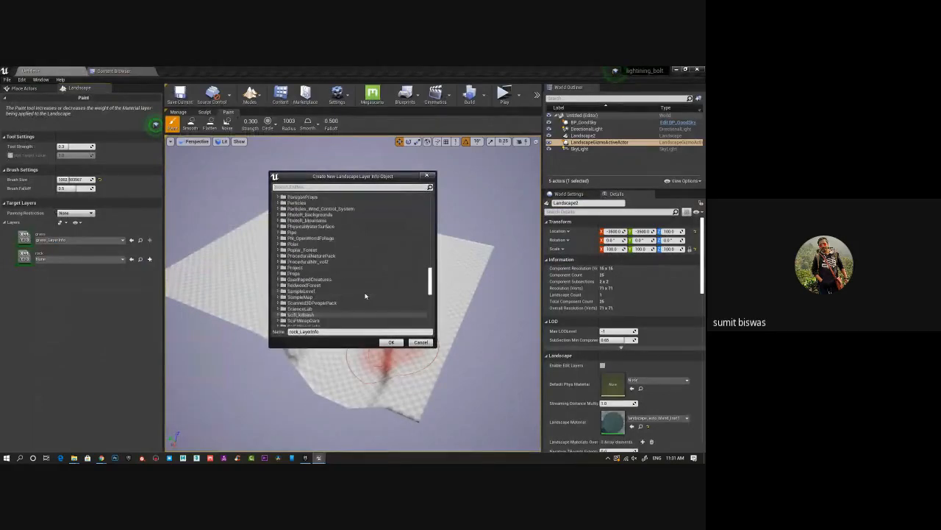
pyautogui.scroll(8, 366, 296)
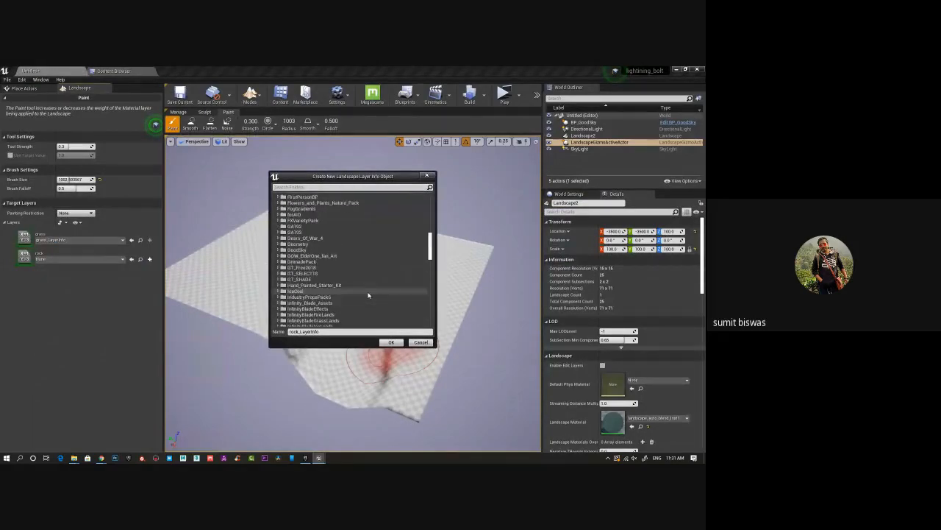
pyautogui.click(298, 255)
pyautogui.click(391, 342)
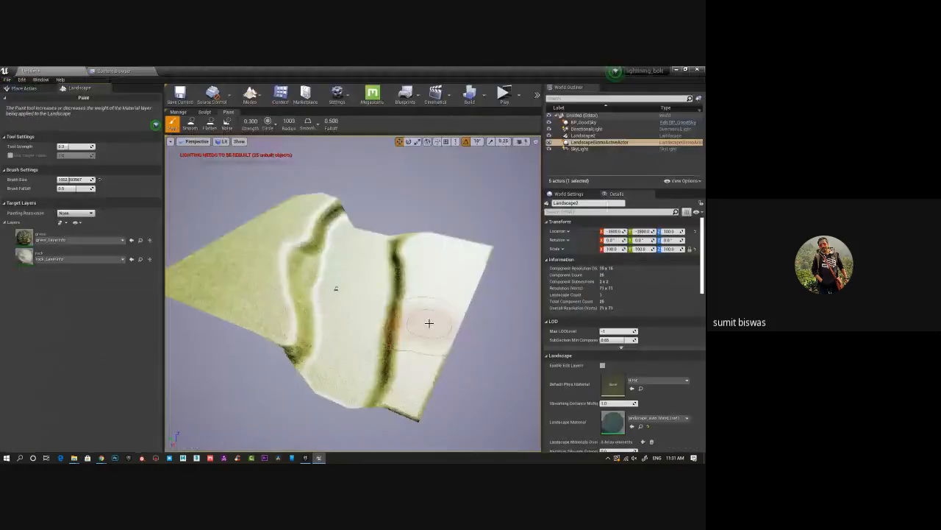
# Examine the grass texture and its tiling on the landscape's ridges and slopes from near and far.
pyautogui.keyDown('alt'); pyautogui.moveTo(429, 322); pyautogui.dragTo(520, 352); pyautogui.keyUp('alt')
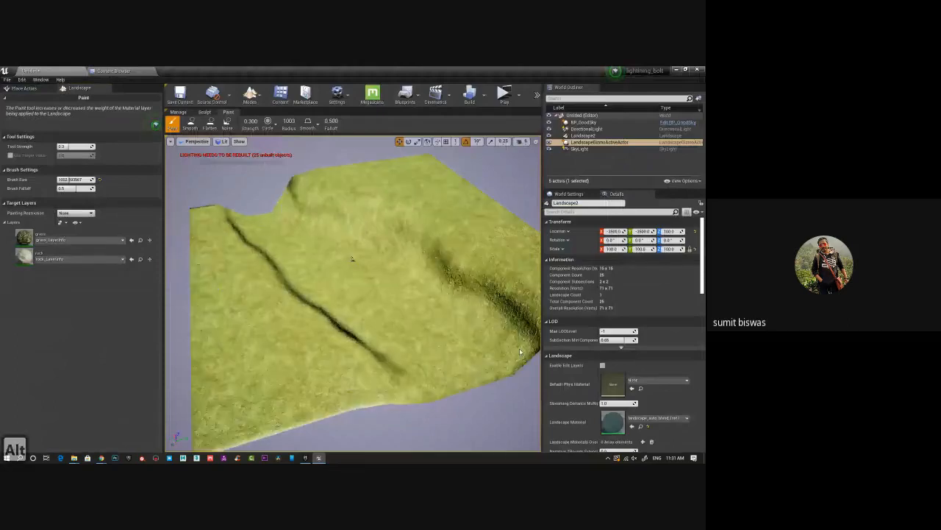
pyautogui.scroll(5, 427, 260)
pyautogui.keyDown('alt'); pyautogui.moveTo(427, 260); pyautogui.dragTo(386, 263, button='middle'); pyautogui.keyUp('alt')
pyautogui.scroll(4, 386, 263)
pyautogui.scroll(3, 386, 263)
pyautogui.scroll(-10, 386, 263)
pyautogui.scroll(7, 356, 250)
pyautogui.scroll(3, 356, 250)
pyautogui.scroll(-10, 356, 251)
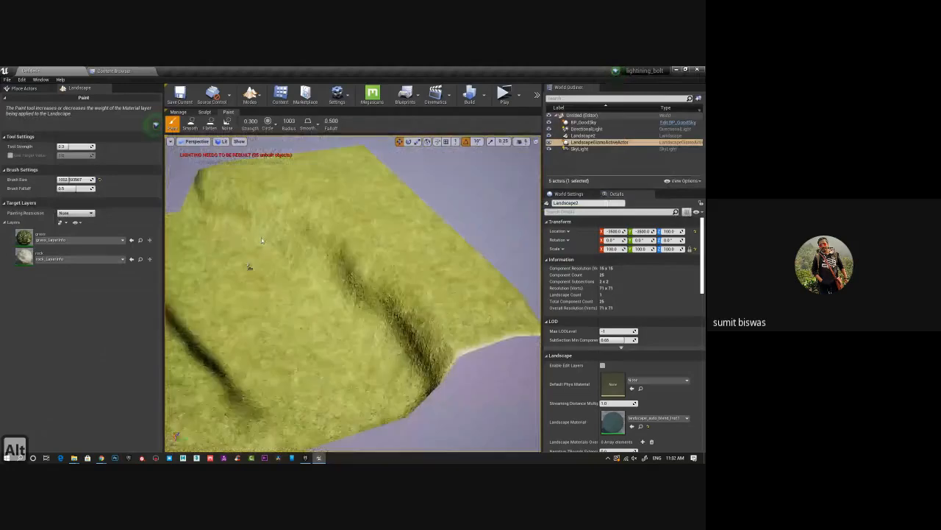
pyautogui.scroll(10, 444, 259)
pyautogui.scroll(-8, 231, 258)
pyautogui.scroll(8, 212, 258)
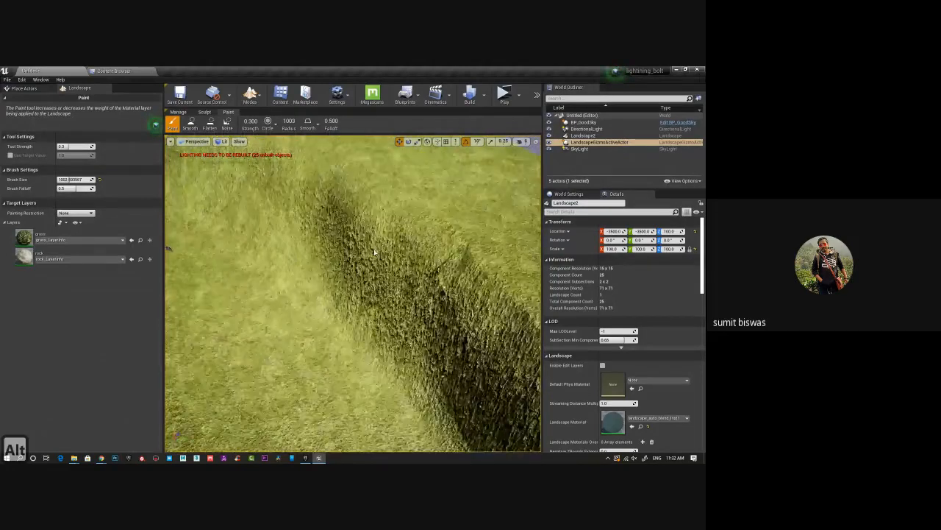
pyautogui.scroll(-8, 375, 252)
pyautogui.scroll(5, 250, 235)
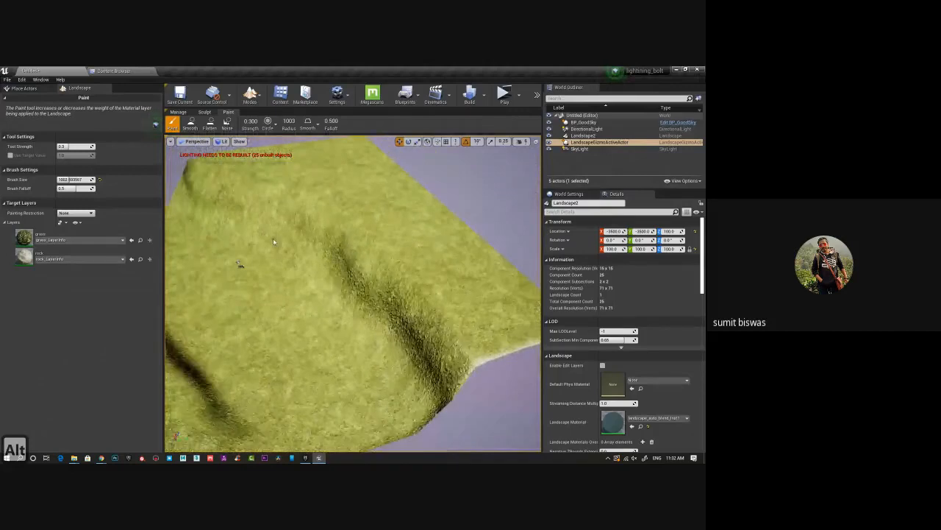
pyautogui.scroll(2, 384, 245)
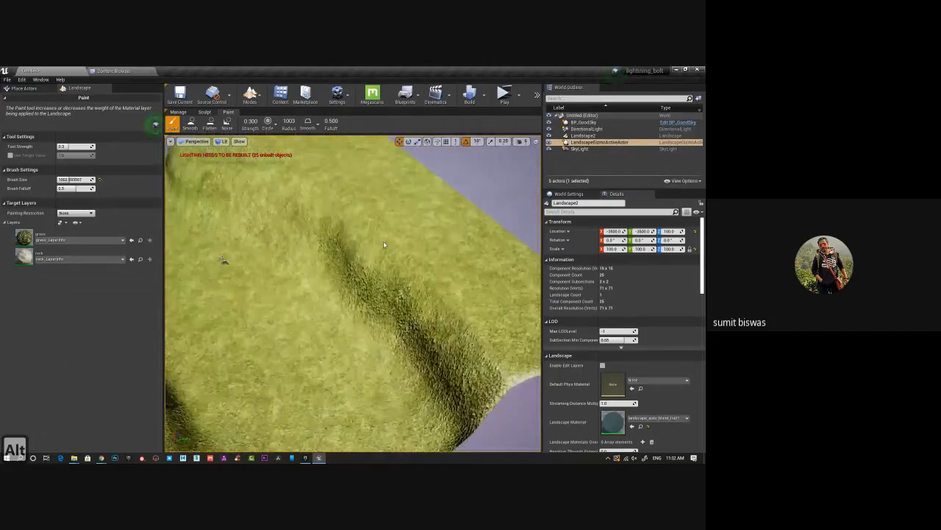
pyautogui.keyDown('alt'); pyautogui.moveTo(383, 245); pyautogui.dragTo(199, 255); pyautogui.keyUp('alt')
# Paint the rock layer along the long dark ridge of the landscape and reduce the brush size to 735.
pyautogui.click(34, 262)
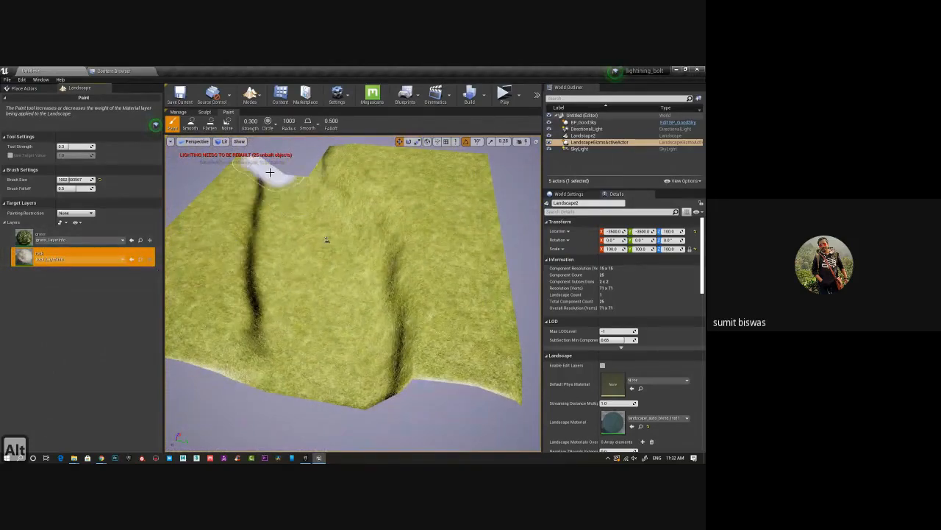
pyautogui.moveTo(270, 172)
pyautogui.mouseDown()
pyautogui.moveTo(257, 199)
pyautogui.moveTo(251, 321)
pyautogui.mouseUp()
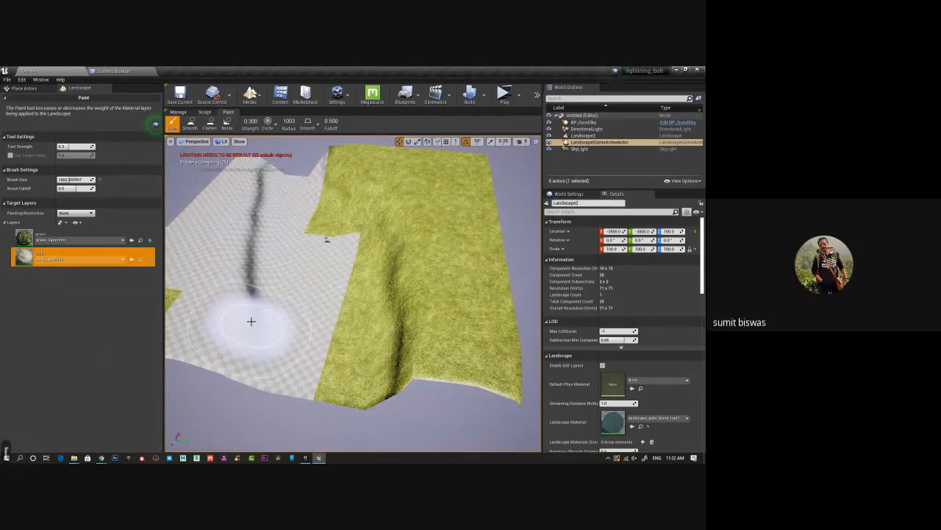
pyautogui.press('[')
pyautogui.press('[')
pyautogui.press('[')
pyautogui.press('[')
pyautogui.press('[')
pyautogui.press('[')
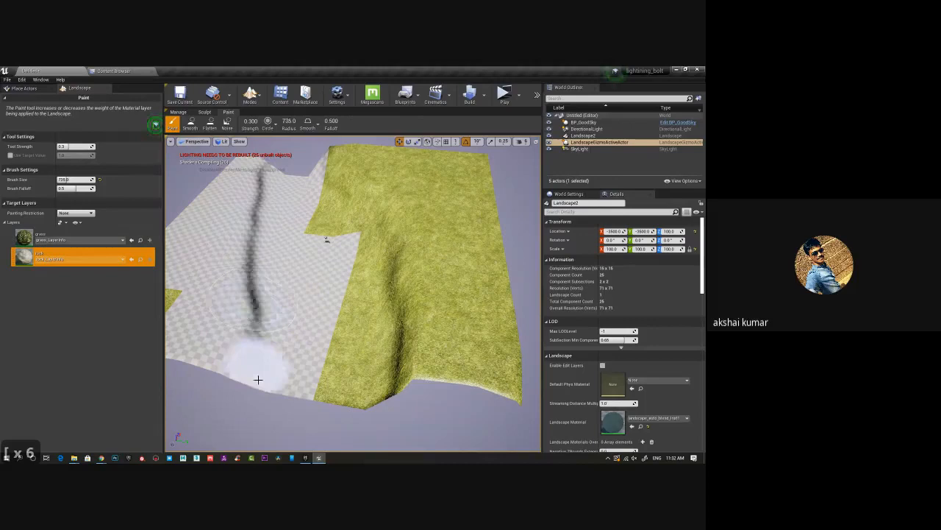
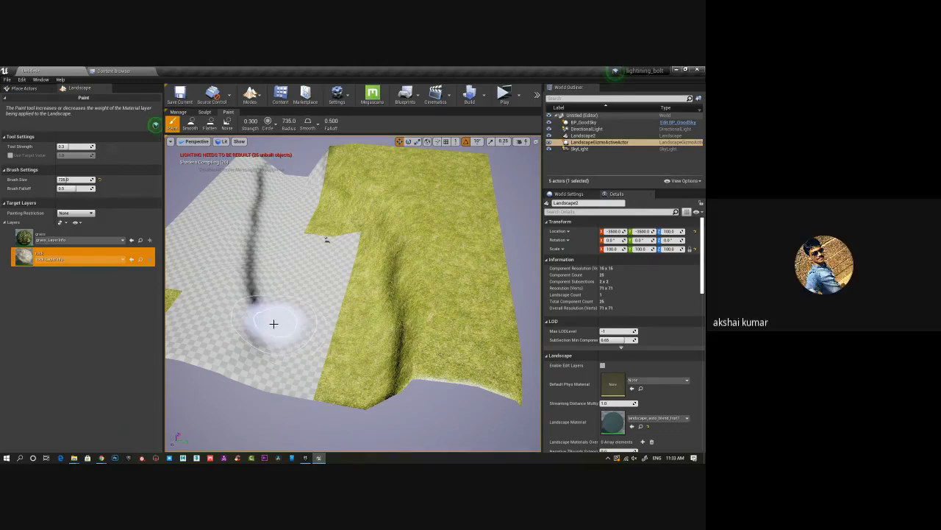
pyautogui.keyDown('alt'); pyautogui.moveTo(274, 324); pyautogui.dragTo(549, 343); pyautogui.keyUp('alt')
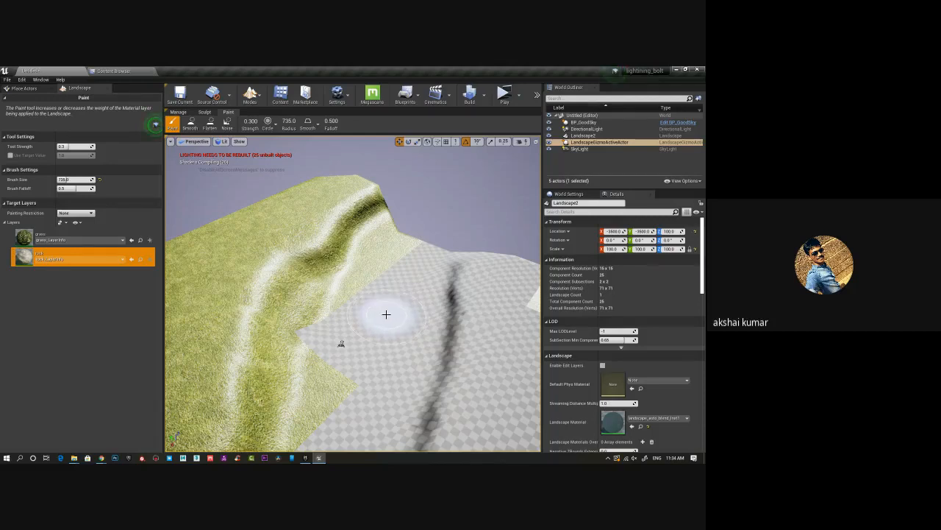
pyautogui.press('alt')
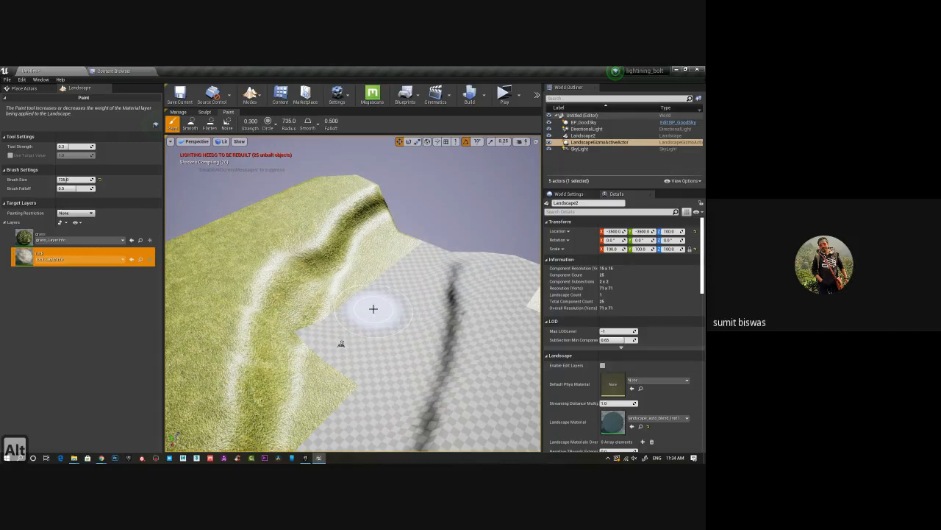
pyautogui.keyDown('alt'); pyautogui.moveTo(374, 309); pyautogui.dragTo(383, 319); pyautogui.keyUp('alt')
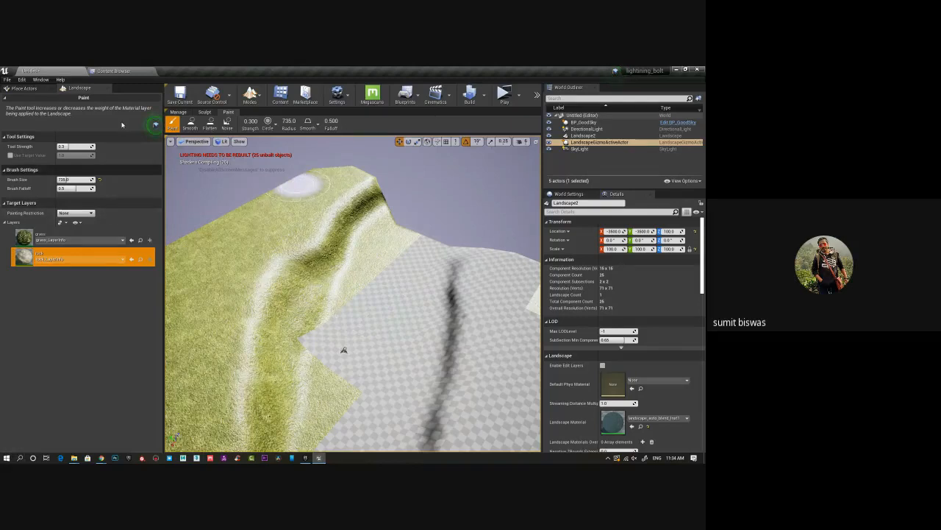
# Open the landscape_auto_blend material from the GA193 folder and check the MipValueMode options of the upper grass texture sample.
pyautogui.click(117, 71)
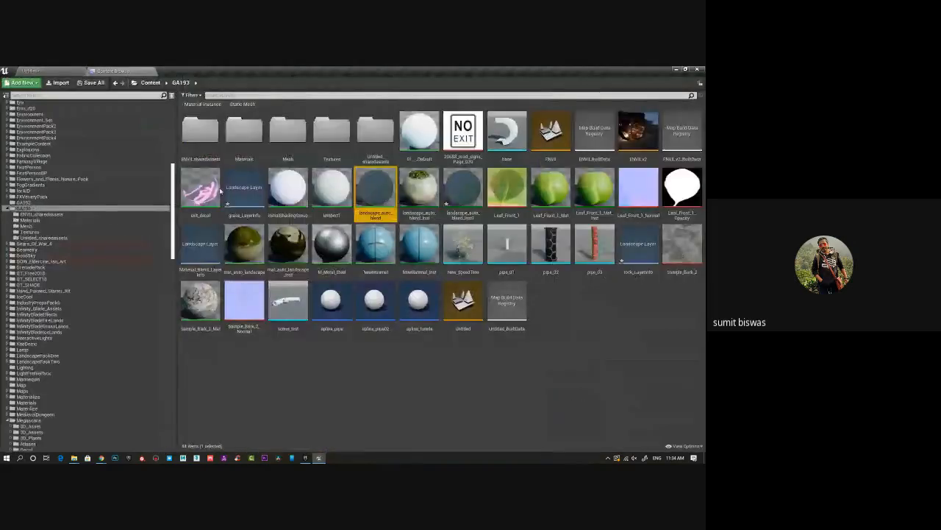
pyautogui.doubleClick(376, 192)
pyautogui.scroll(-4, 260, 214)
pyautogui.moveTo(261, 214); pyautogui.dragTo(376, 224, button='right')
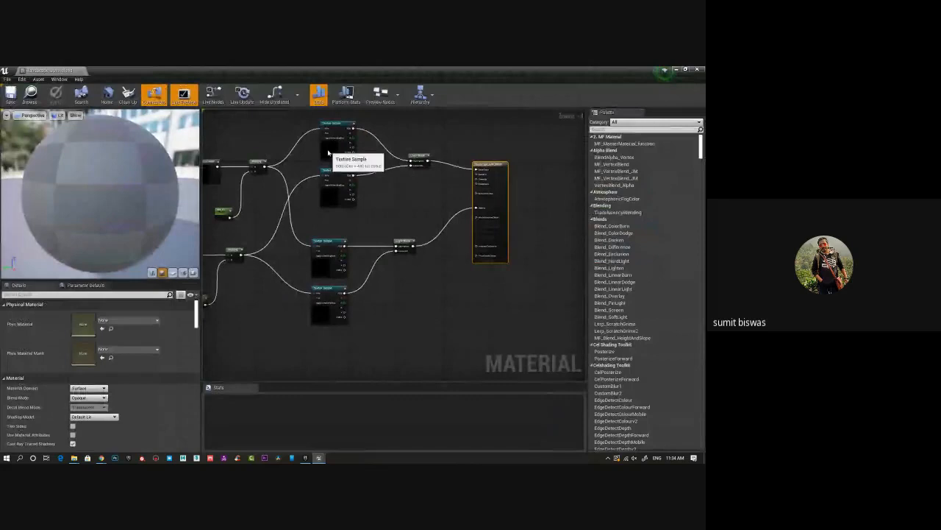
pyautogui.click(328, 152)
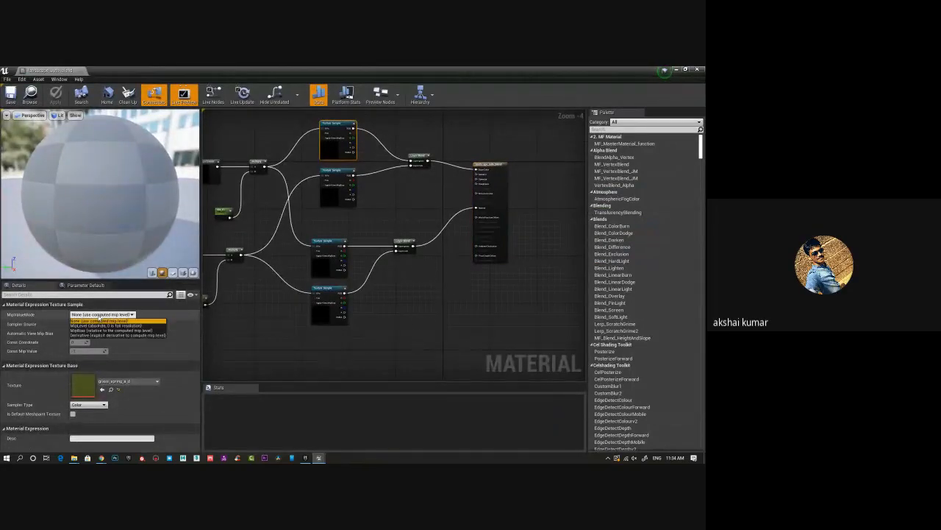
pyautogui.click(248, 344)
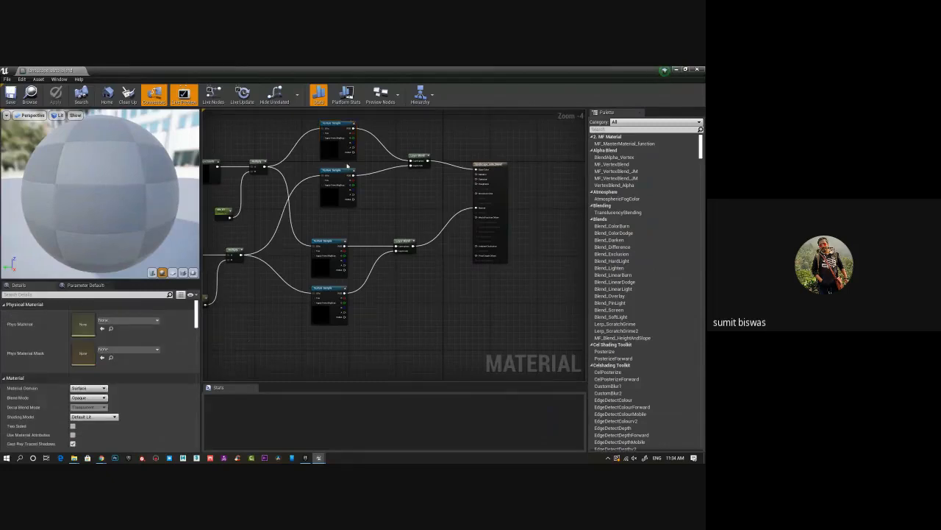
# Set the sampler source of the grass and rock colour texture samples to Shared: Wrap.
pyautogui.click(341, 153)
pyautogui.click(91, 324)
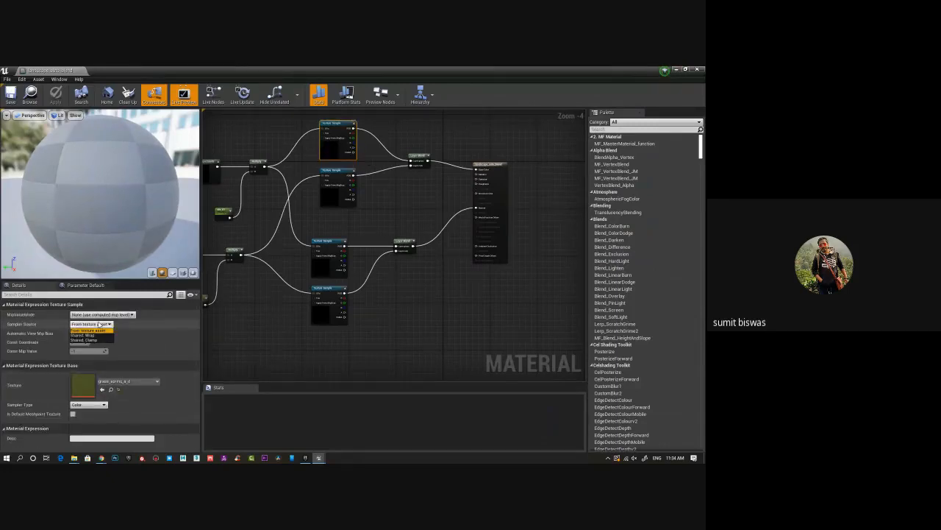
pyautogui.click(83, 336)
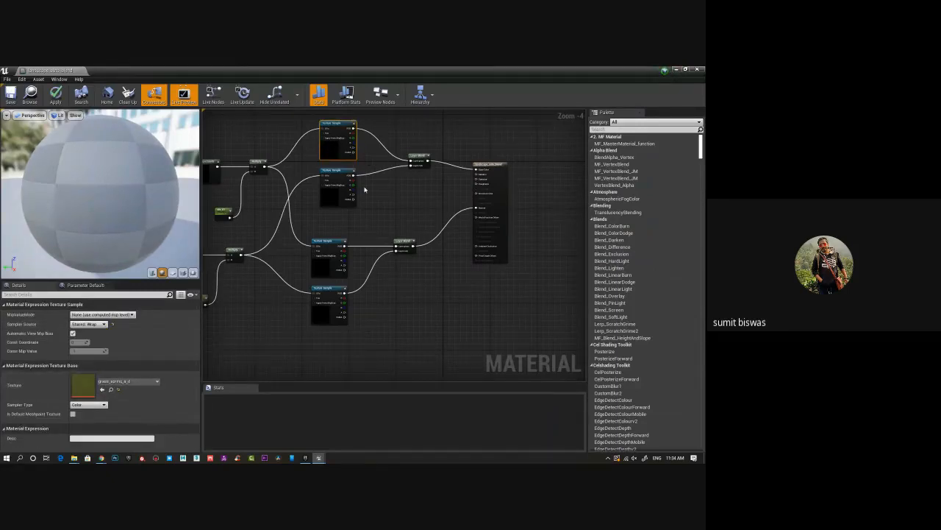
pyautogui.click(350, 189)
pyautogui.click(92, 323)
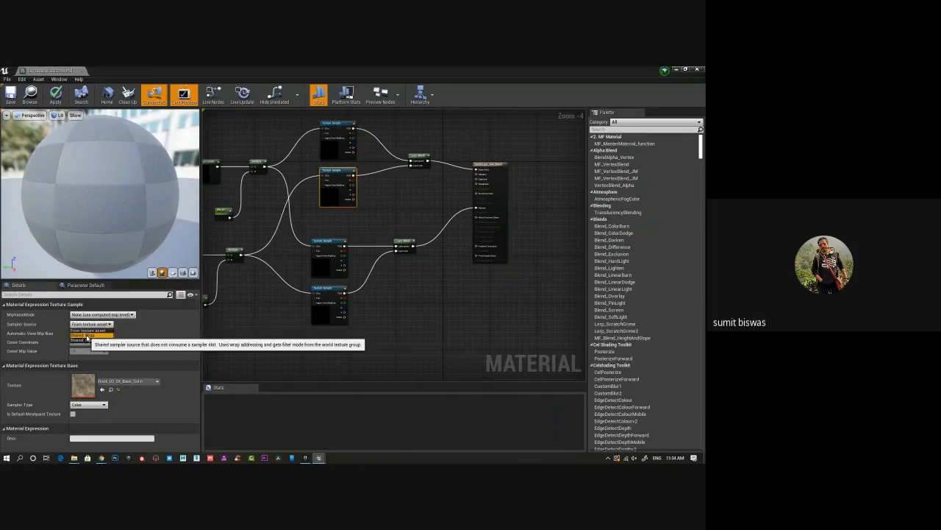
pyautogui.click(82, 336)
# Set the sampler source of the grass and rock normal texture samples to Shared: Wrap and save the material.
pyautogui.click(324, 265)
pyautogui.click(91, 324)
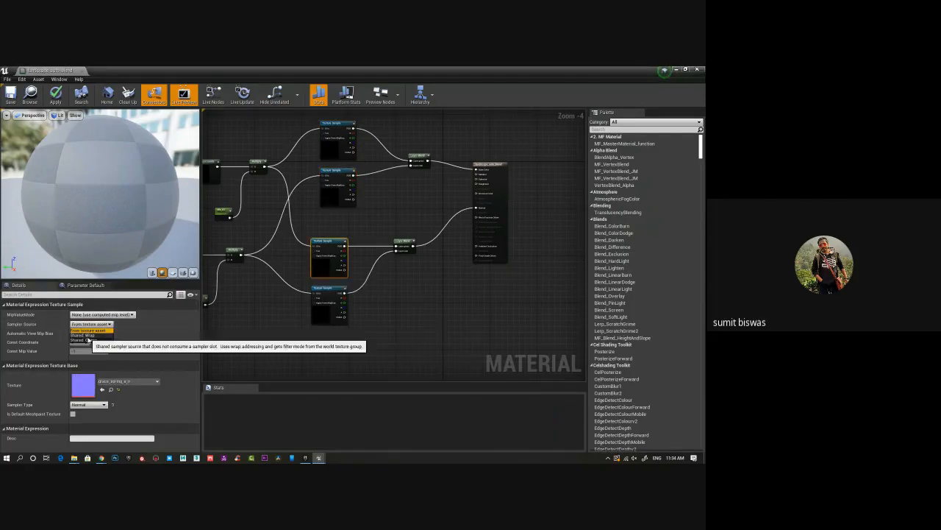
pyautogui.click(83, 335)
pyautogui.click(321, 313)
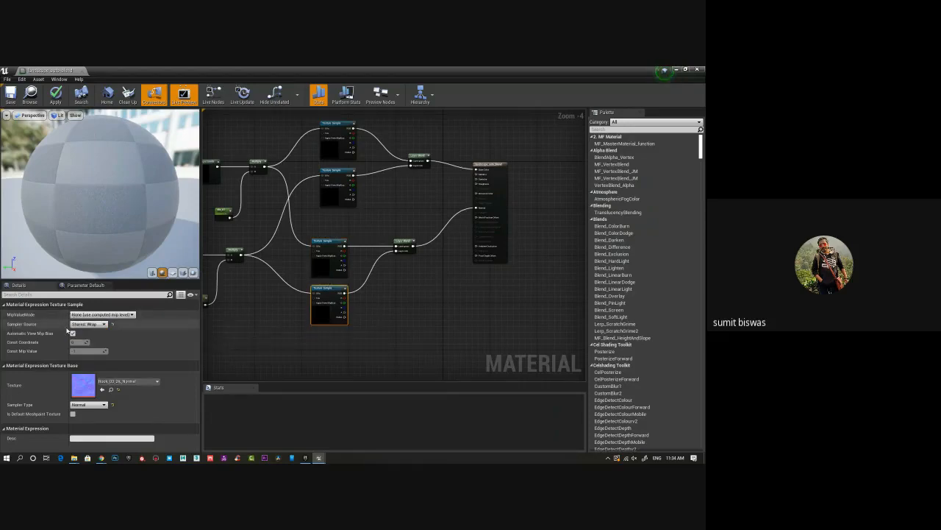
pyautogui.click(11, 97)
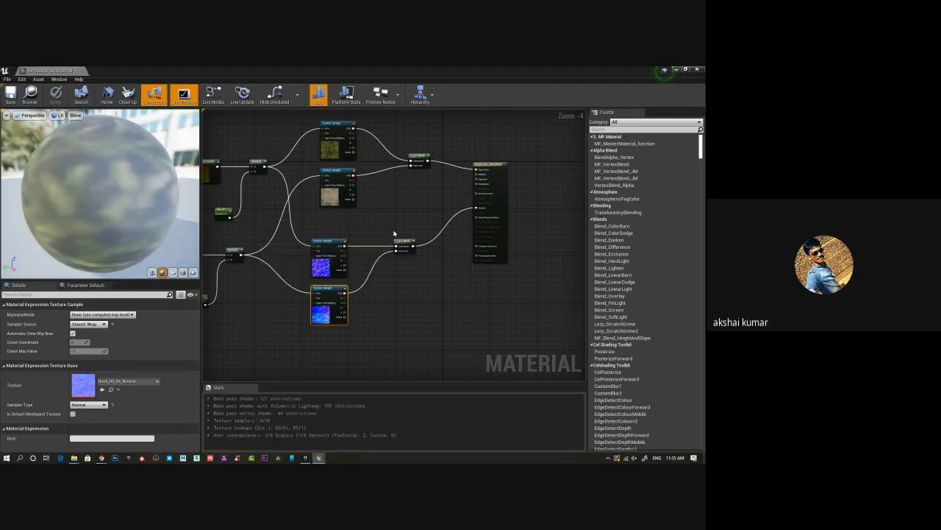
# Dock the material editor with the level editor's tabs and paint the rock layer over the near end of the first ridge.
pyautogui.moveTo(47, 73); pyautogui.dragTo(218, 71)
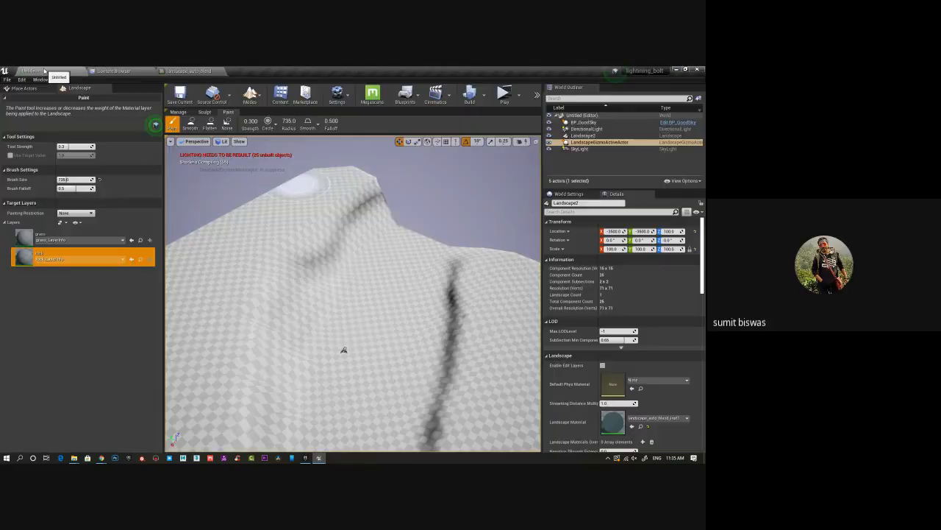
pyautogui.moveTo(324, 243)
pyautogui.mouseDown()
pyautogui.moveTo(342, 279)
pyautogui.moveTo(373, 283)
pyautogui.mouseUp()
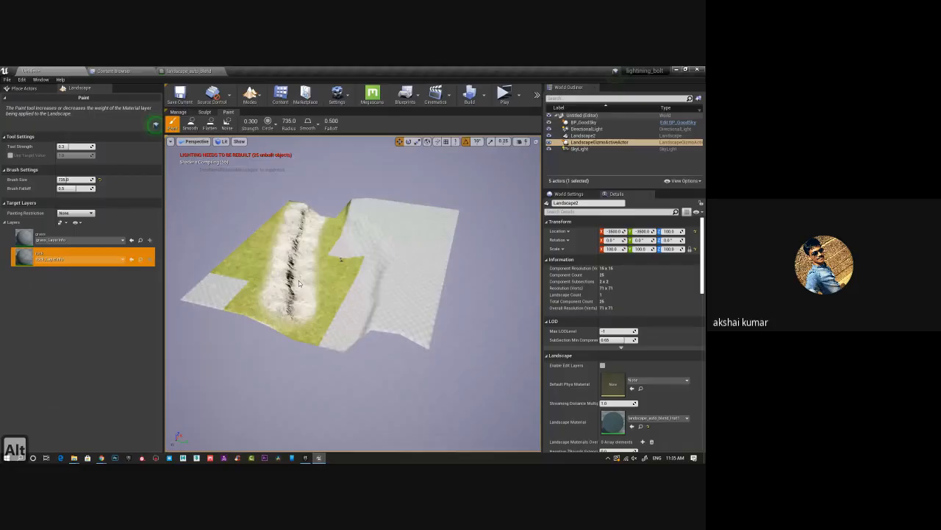
pyautogui.keyDown('alt'); pyautogui.moveTo(299, 283); pyautogui.dragTo(368, 286, button='right'); pyautogui.keyUp('alt')
pyautogui.keyDown('alt'); pyautogui.moveTo(368, 287); pyautogui.dragTo(404, 296); pyautogui.keyUp('alt')
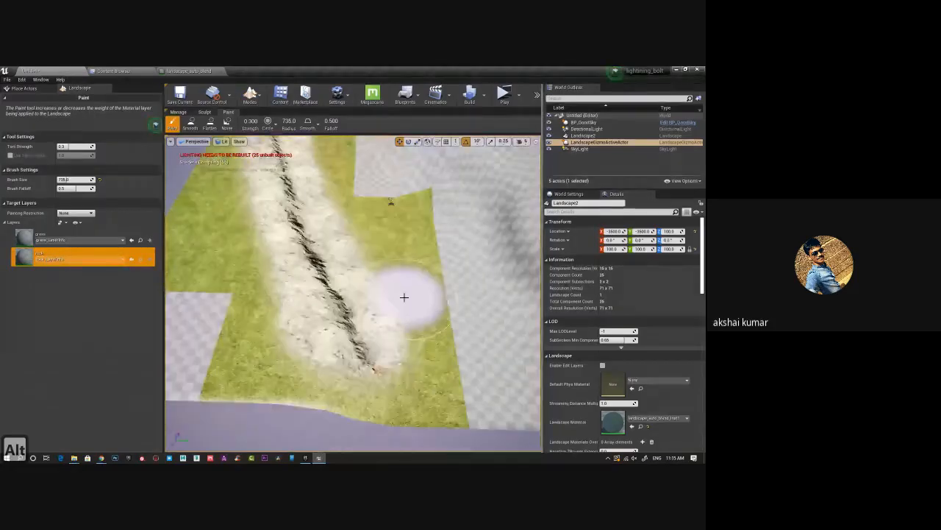
pyautogui.moveTo(347, 351)
pyautogui.mouseDown()
pyautogui.moveTo(444, 359)
pyautogui.moveTo(443, 346)
pyautogui.moveTo(377, 331)
pyautogui.moveTo(294, 342)
pyautogui.mouseUp()
pyautogui.moveTo(272, 349); pyautogui.dragTo(245, 359)
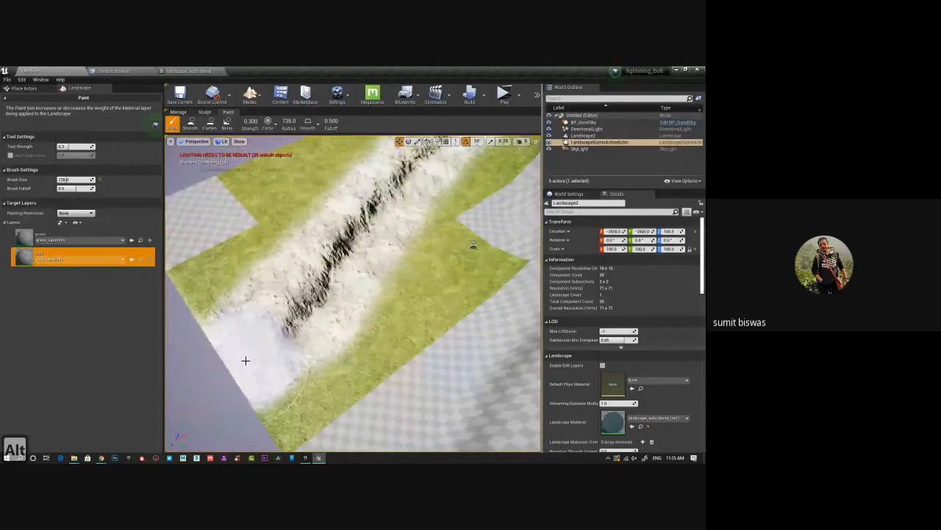
# Inspect the grass and rock blend on both ridges from several angles, making grass the active paint layer.
pyautogui.keyDown('alt'); pyautogui.moveTo(444, 321); pyautogui.dragTo(383, 305); pyautogui.keyUp('alt')
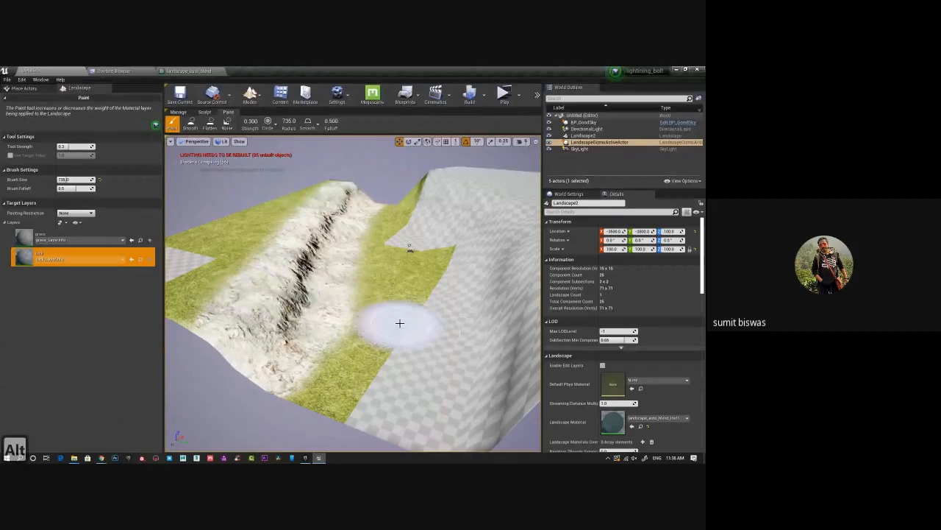
pyautogui.keyDown('alt'); pyautogui.moveTo(399, 323); pyautogui.dragTo(485, 345); pyautogui.keyUp('alt')
pyautogui.moveTo(365, 168)
pyautogui.mouseDown()
pyautogui.moveTo(357, 174)
pyautogui.moveTo(494, 247)
pyautogui.moveTo(451, 279)
pyautogui.moveTo(475, 289)
pyautogui.moveTo(374, 322)
pyautogui.mouseUp()
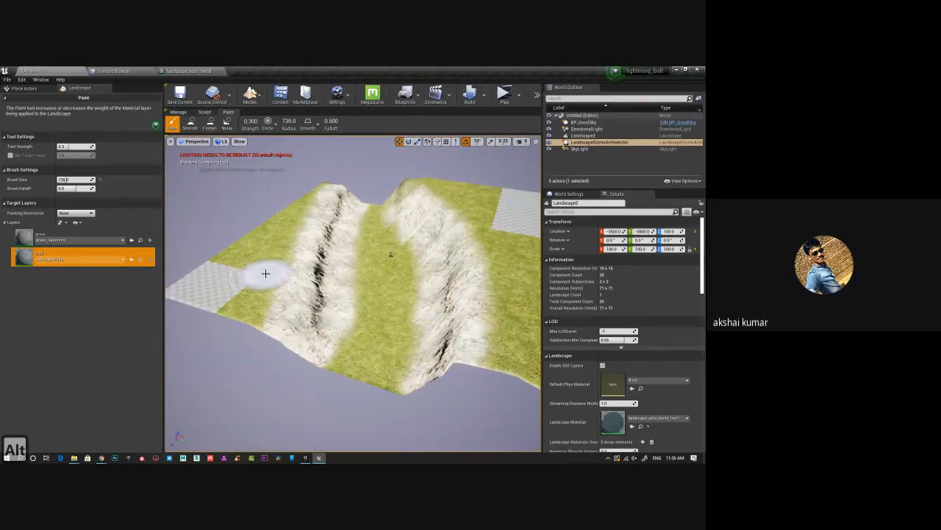
pyautogui.click(100, 243)
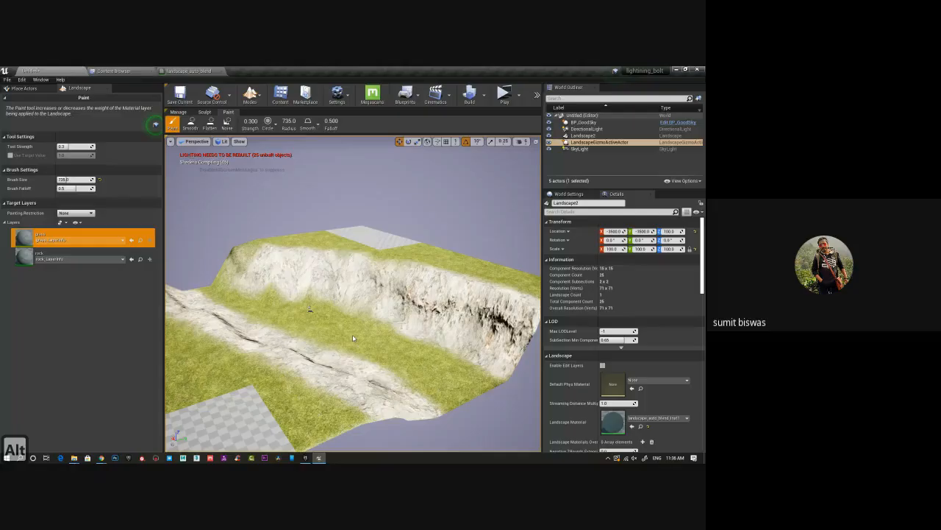
pyautogui.moveTo(353, 337)
pyautogui.keyDown('alt'); pyautogui.mouseDown()
pyautogui.moveTo(296, 378)
pyautogui.moveTo(302, 336)
pyautogui.mouseUp(); pyautogui.keyUp('alt')
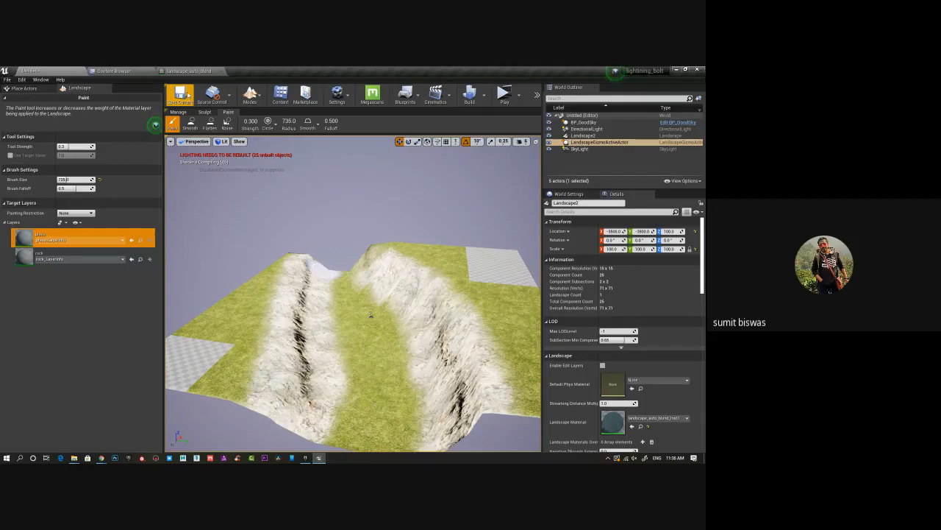
# Switch to Select mode, clear the actor search and place a basic Plane in the valley between the ridges.
pyautogui.click(251, 96)
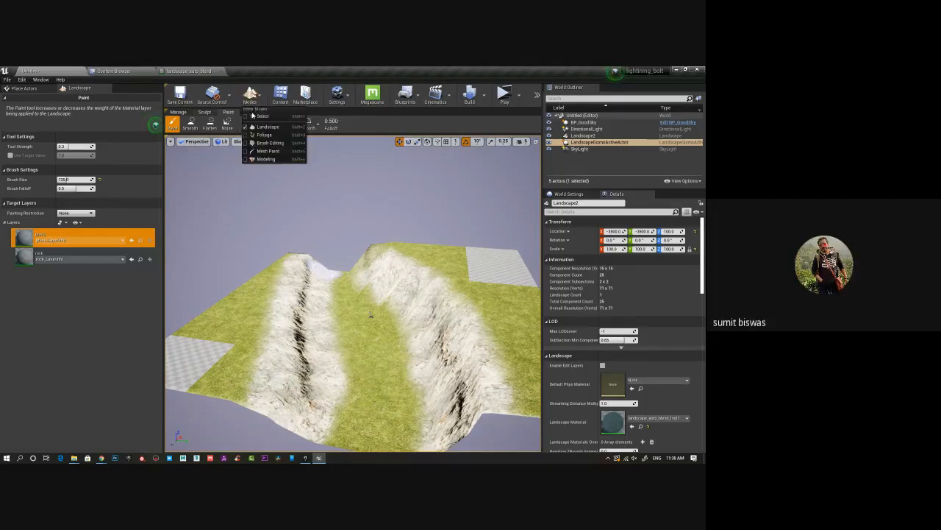
pyautogui.click(259, 117)
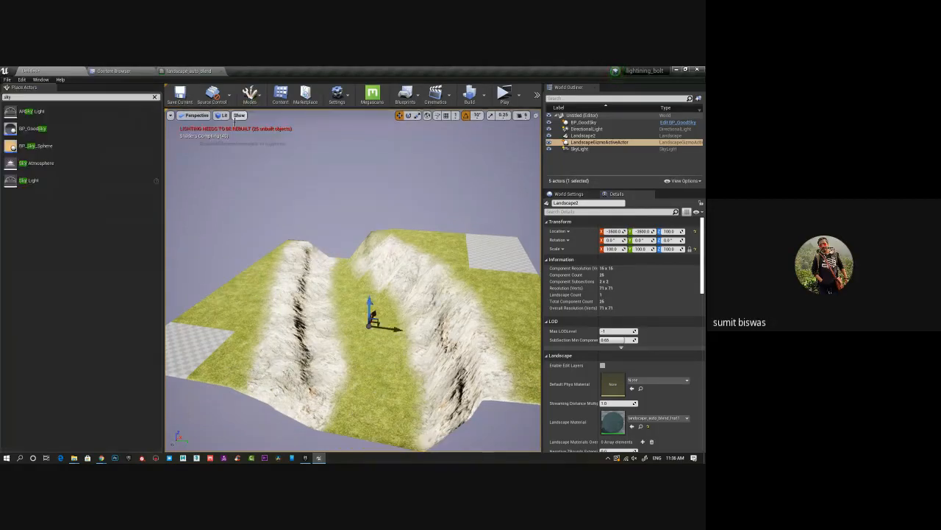
pyautogui.click(154, 97)
pyautogui.click(15, 118)
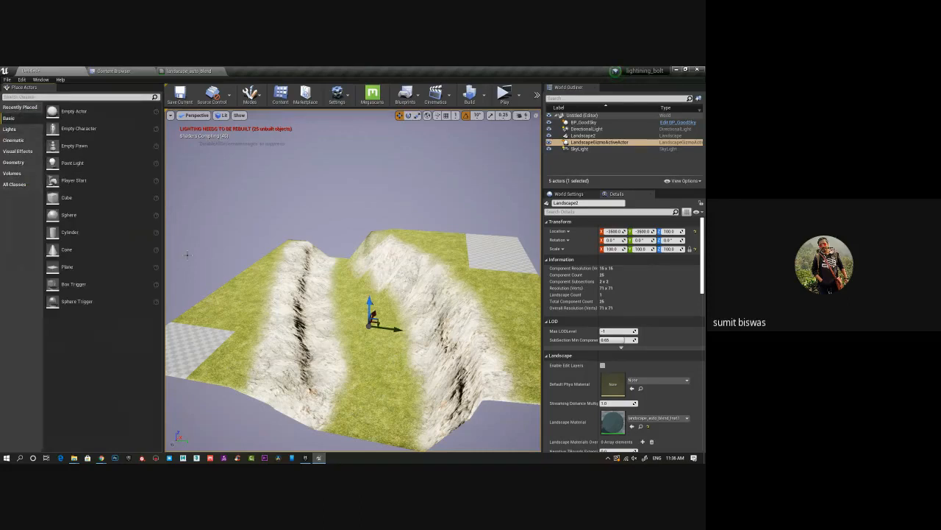
pyautogui.moveTo(56, 268); pyautogui.dragTo(374, 367)
# Scale the plane uniformly to 500 and raise it to water level between the two ridges.
pyautogui.press('r')
pyautogui.click(614, 290)
pyautogui.write('500')
pyautogui.press('Return')
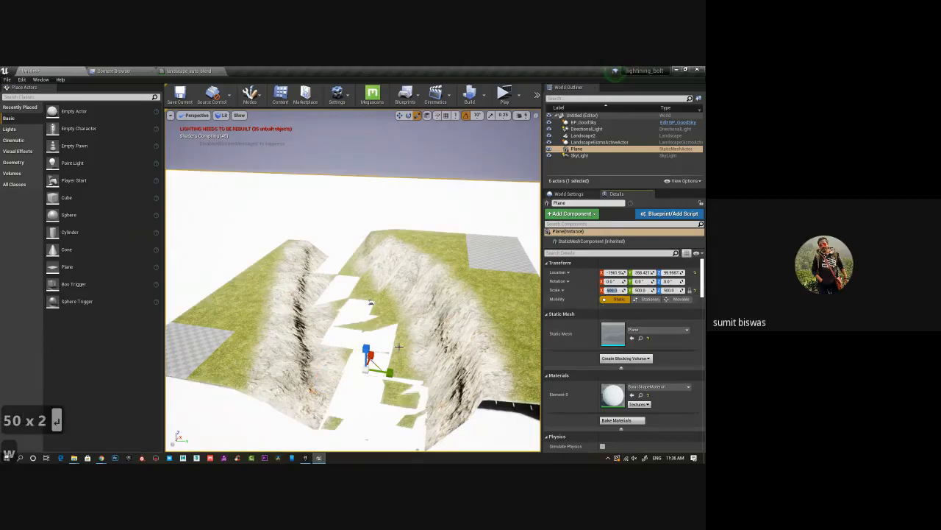
pyautogui.press('w')
pyautogui.moveTo(360, 351); pyautogui.dragTo(356, 341)
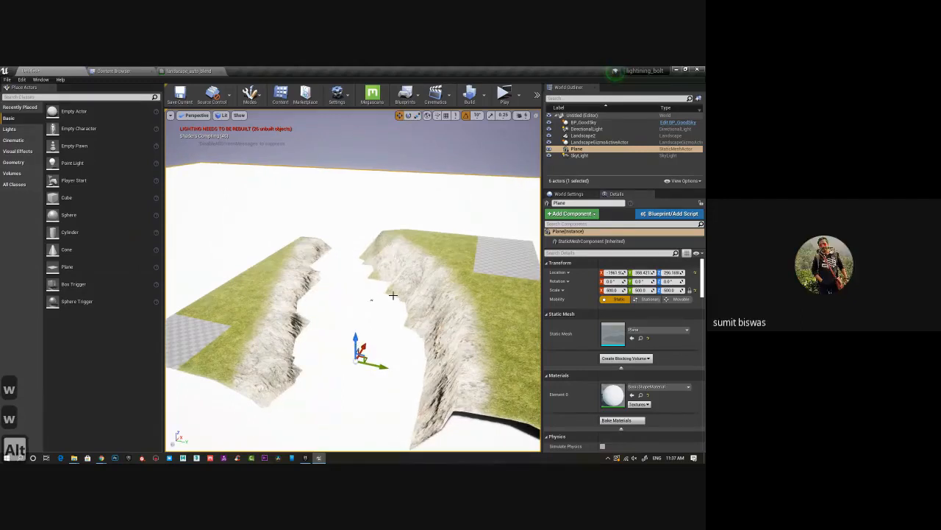
# Bring up the landscape_auto_blend material editor and close it.
pyautogui.keyDown('alt'); pyautogui.moveTo(393, 295); pyautogui.dragTo(200, 91); pyautogui.keyUp('alt')
pyautogui.click(185, 72)
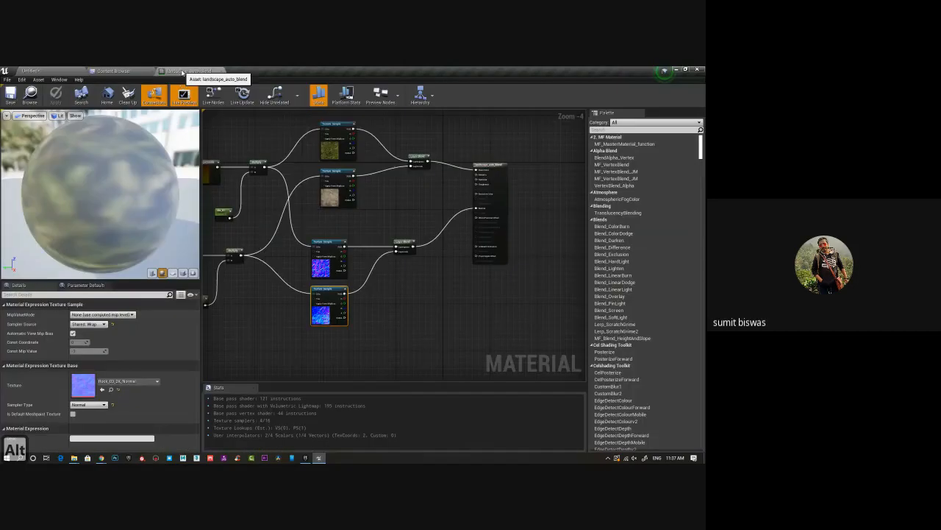
pyautogui.click(220, 71)
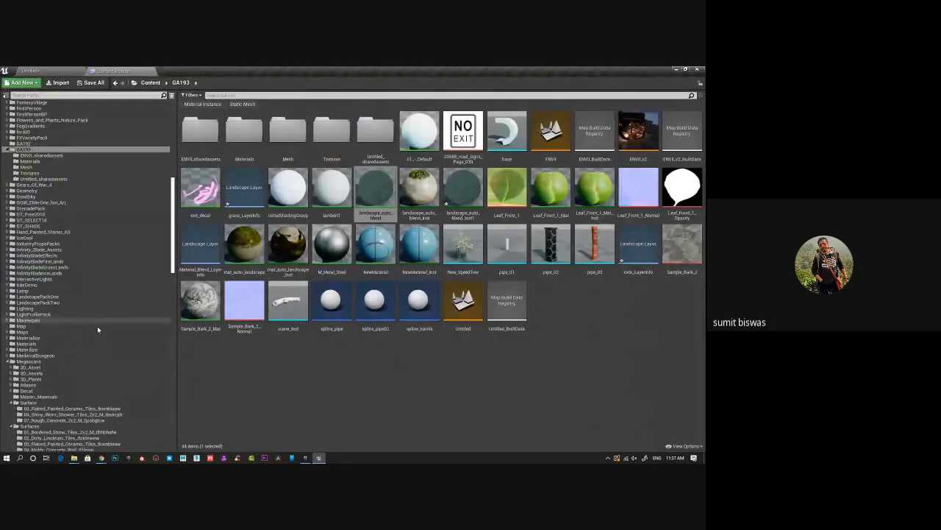
# Find M_LakeWater_01_Inst in the WaterPlane folder using the Material Instance filter and assign it to the plane.
pyautogui.scroll(-3, 97, 326)
pyautogui.scroll(-10, 114, 349)
pyautogui.click(29, 412)
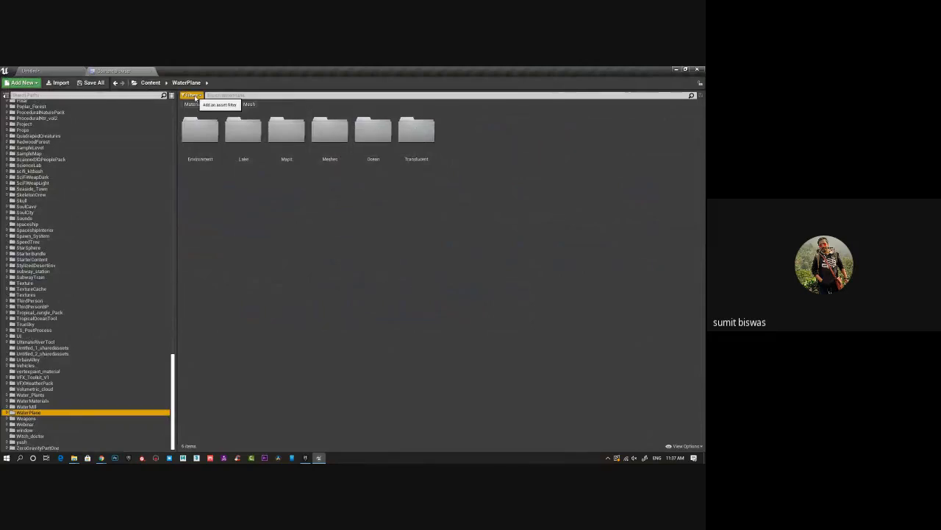
pyautogui.click(202, 104)
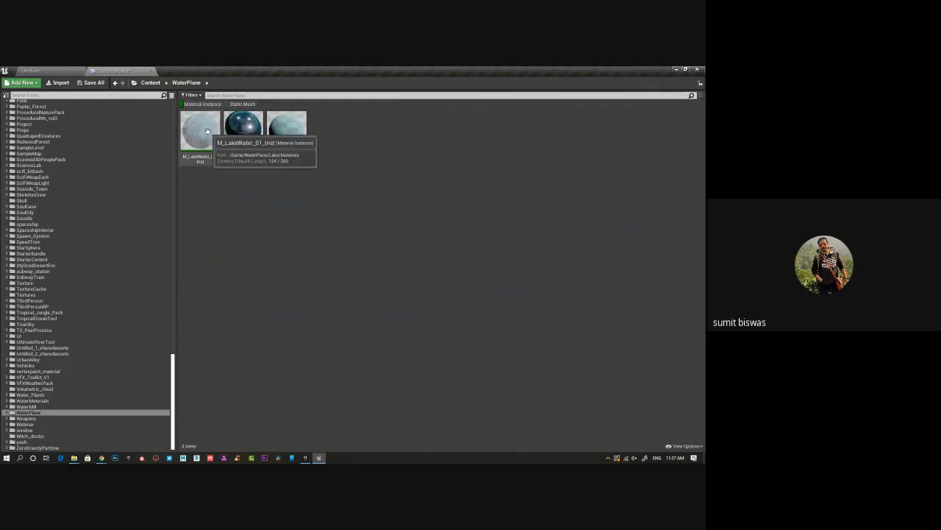
pyautogui.click(208, 131)
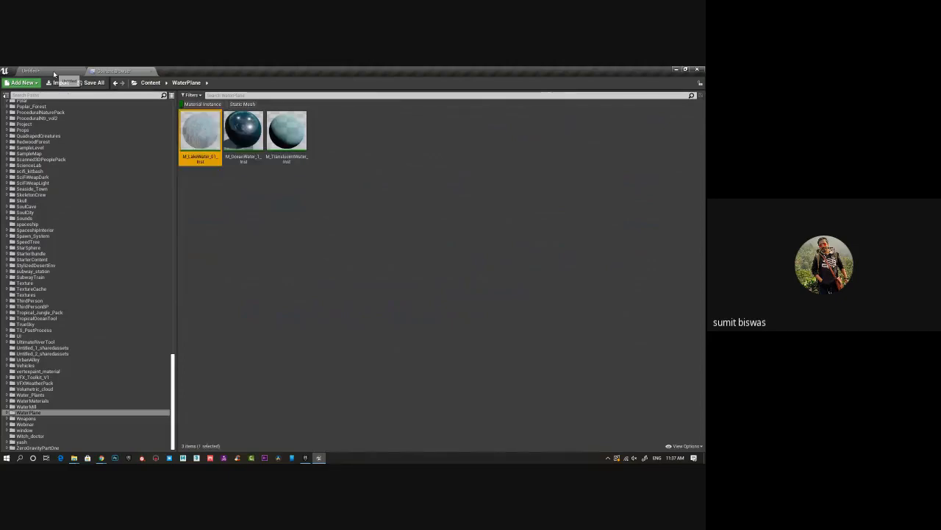
pyautogui.click(54, 72)
pyautogui.moveTo(537, 274); pyautogui.dragTo(368, 314)
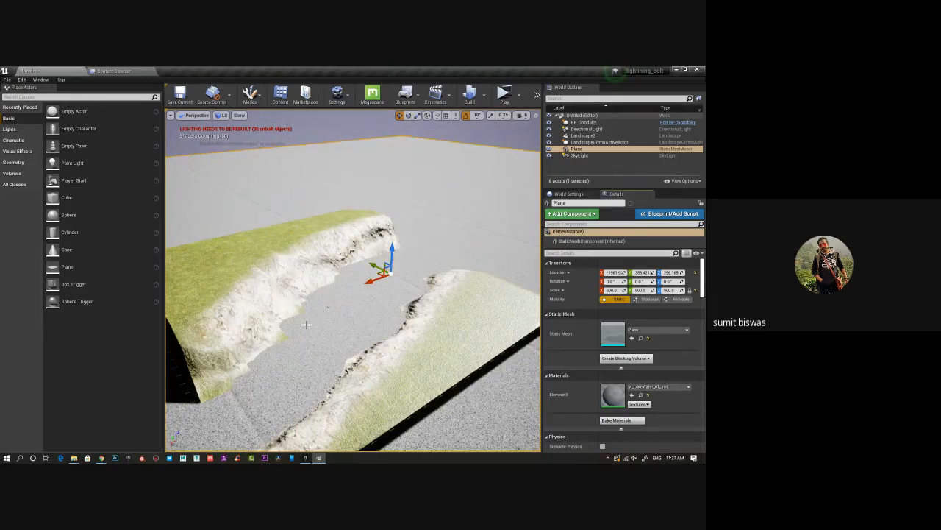
# Switch to the Epic Games Launcher and open the Marketplace's free products.
pyautogui.click(305, 457)
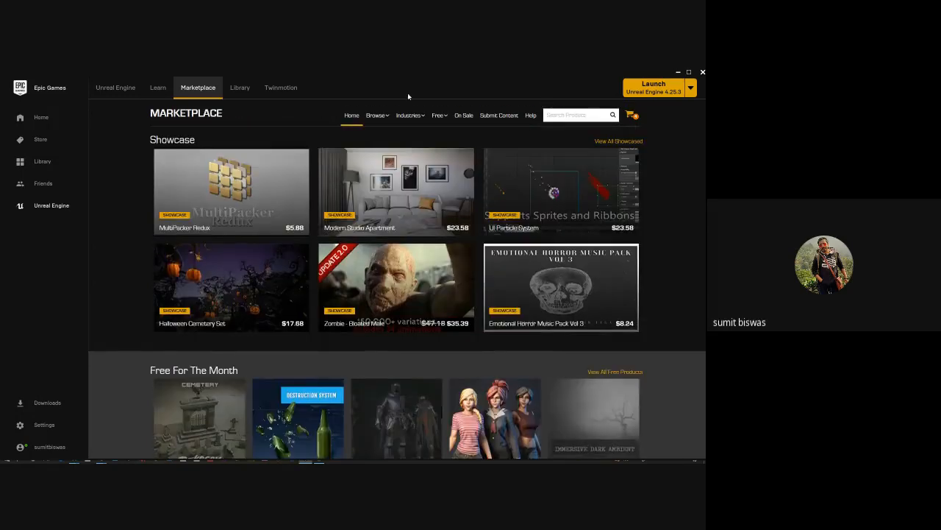
pyautogui.click(439, 115)
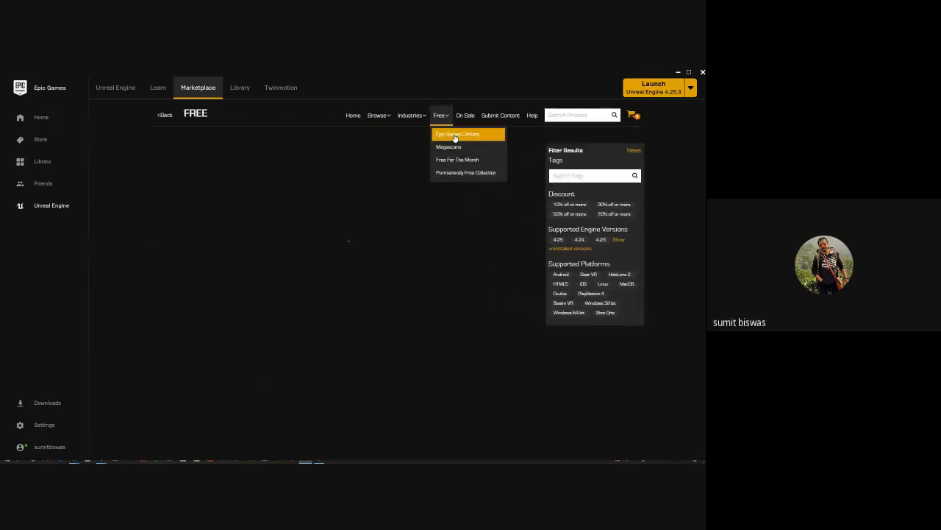
pyautogui.click(456, 135)
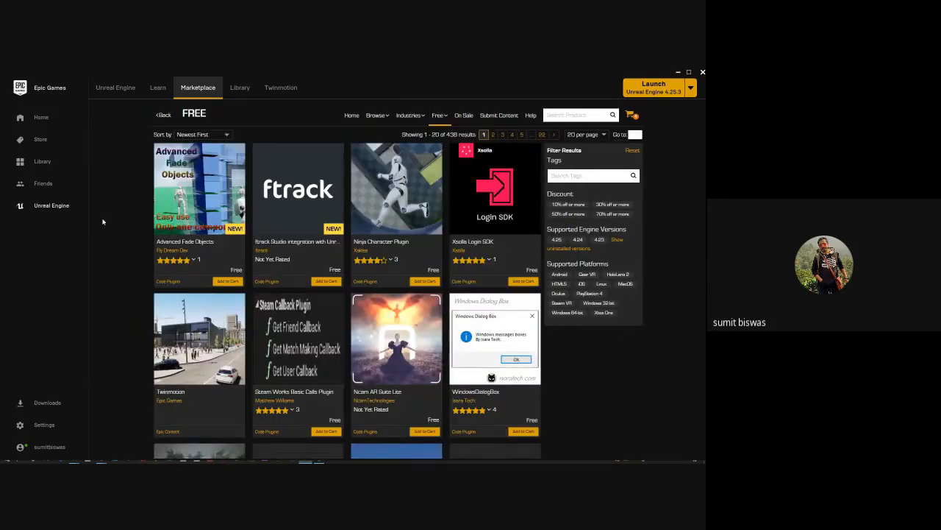
# Look through the first page of free products for environment assets and change how many are listed per page.
pyautogui.scroll(-3, 611, 380)
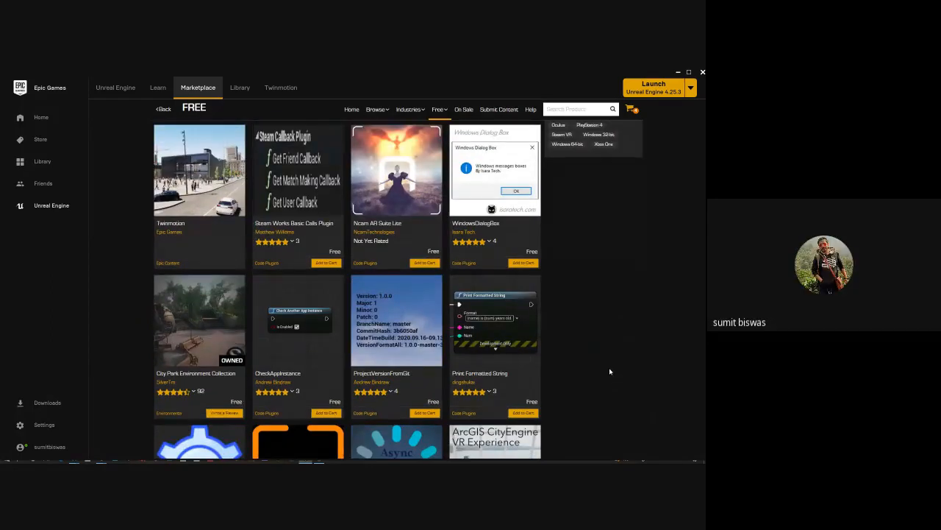
pyautogui.scroll(-1, 312, 305)
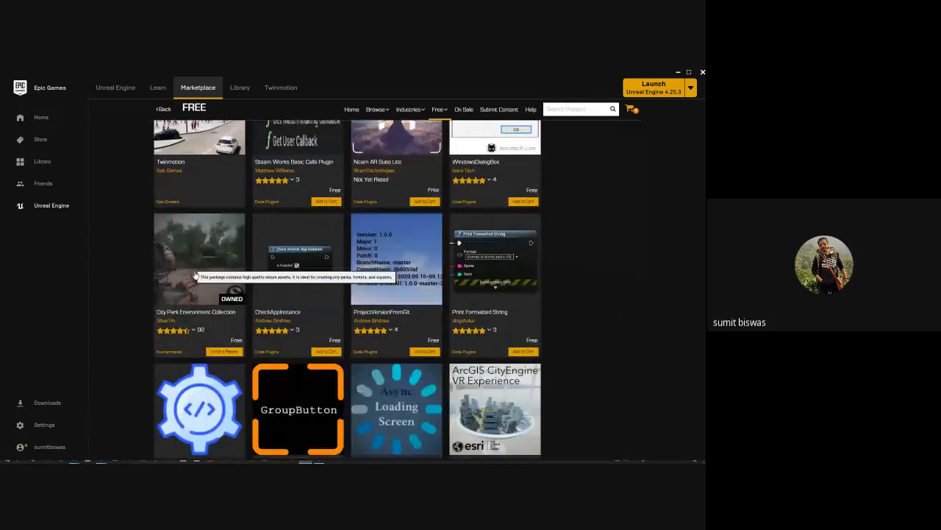
pyautogui.scroll(1, 152, 319)
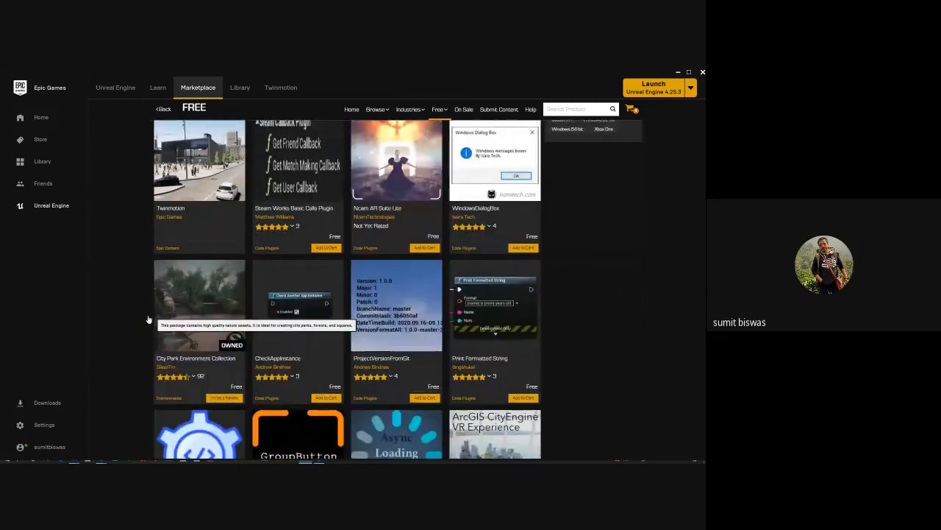
pyautogui.scroll(-1, 200, 315)
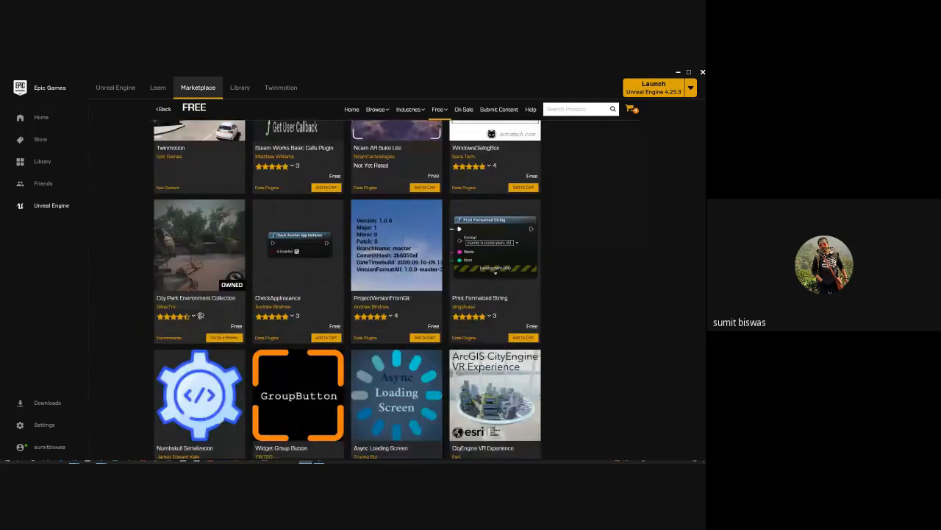
pyautogui.scroll(-1, 199, 315)
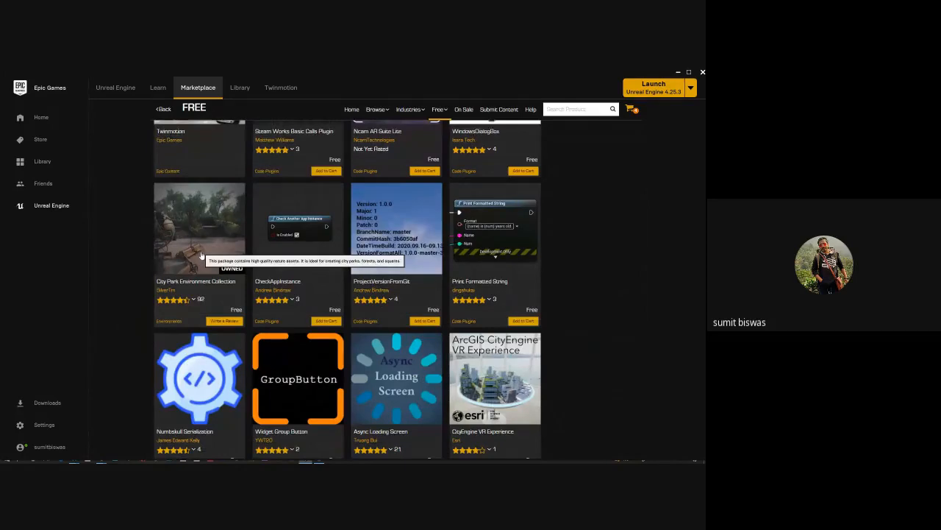
pyautogui.scroll(-3, 574, 309)
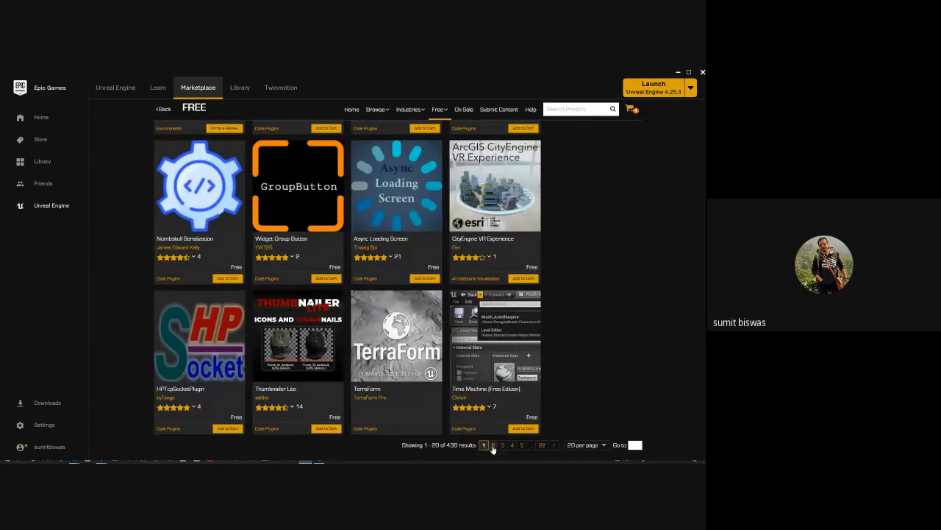
pyautogui.click(593, 446)
pyautogui.click(588, 454)
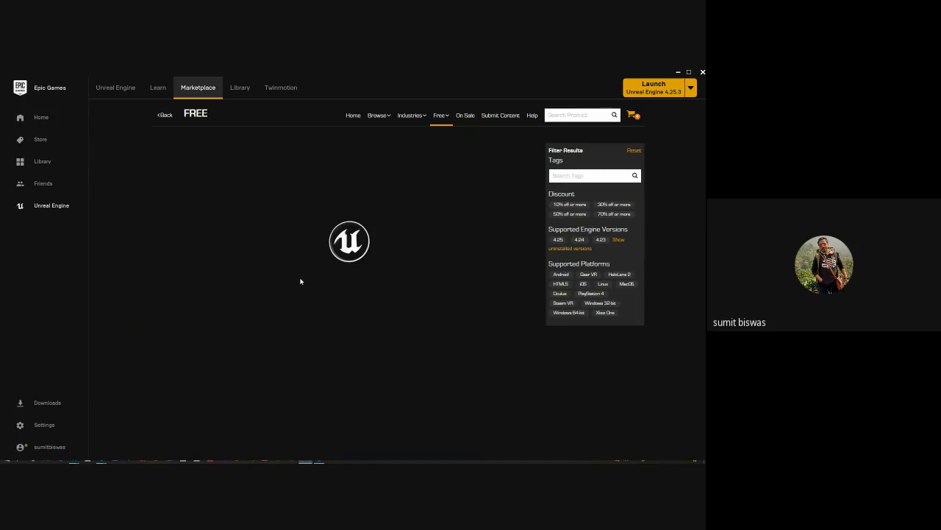
# Look through the first hundred free Marketplace products for environment and Megascans assets.
pyautogui.scroll(-5, 292, 256)
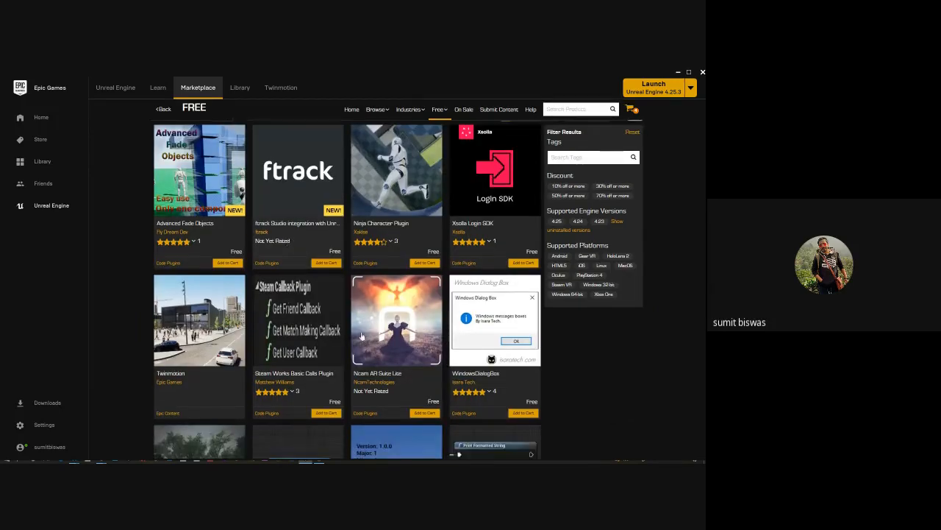
pyautogui.scroll(-8, 558, 356)
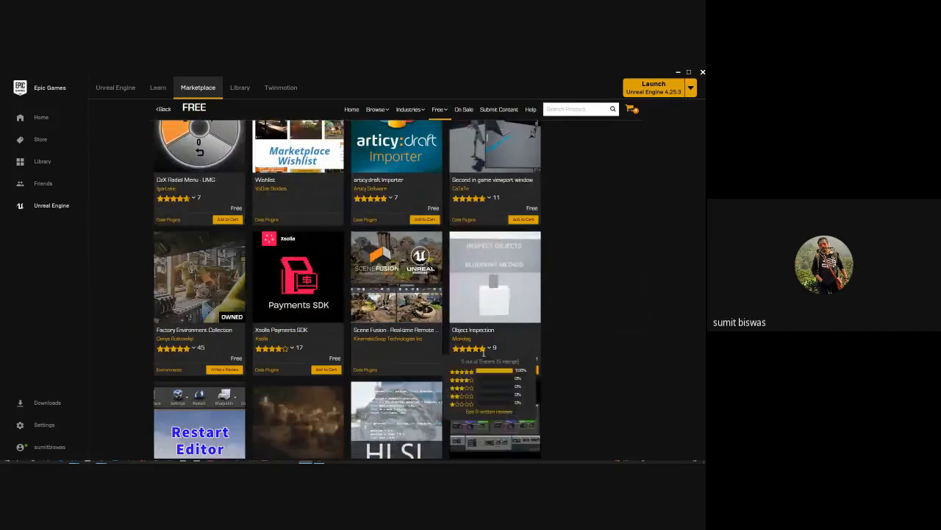
pyautogui.scroll(-3, 500, 360)
pyautogui.scroll(-10, 382, 375)
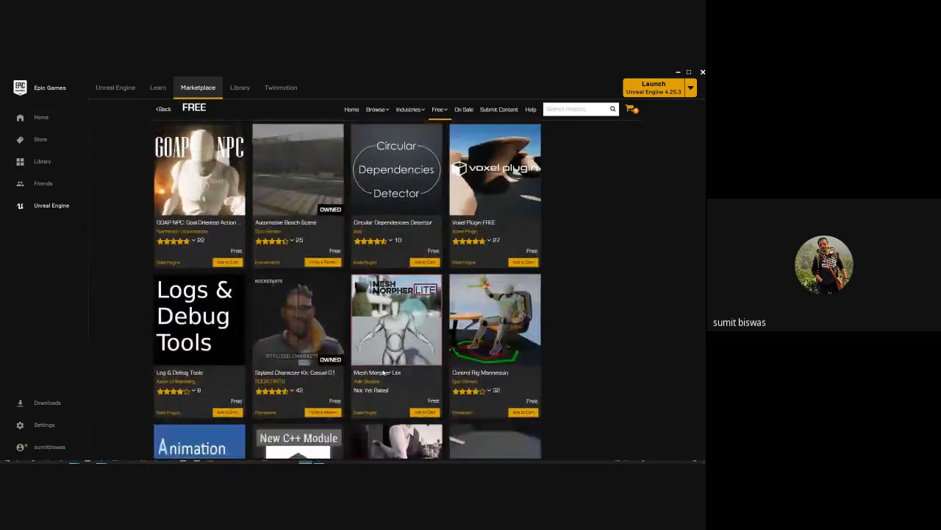
pyautogui.scroll(-3, 384, 369)
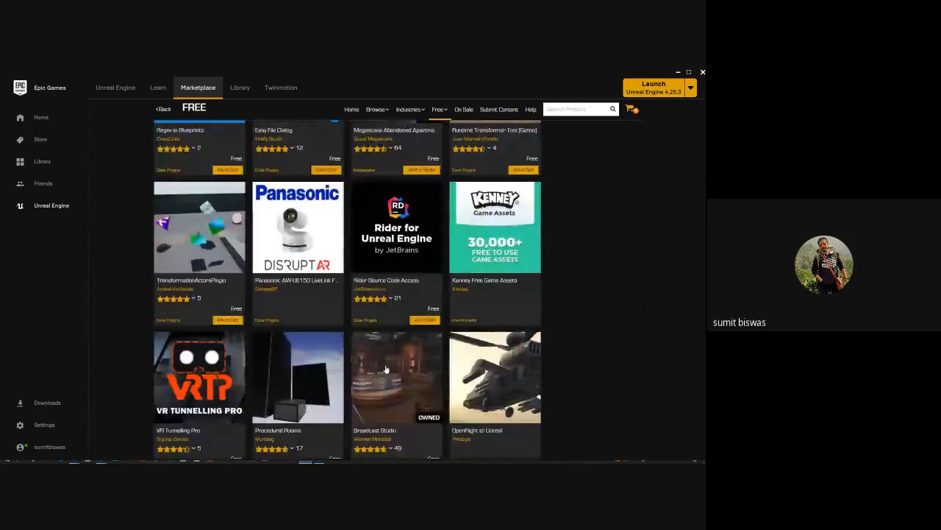
pyautogui.scroll(-6, 384, 369)
pyautogui.scroll(-8, 385, 369)
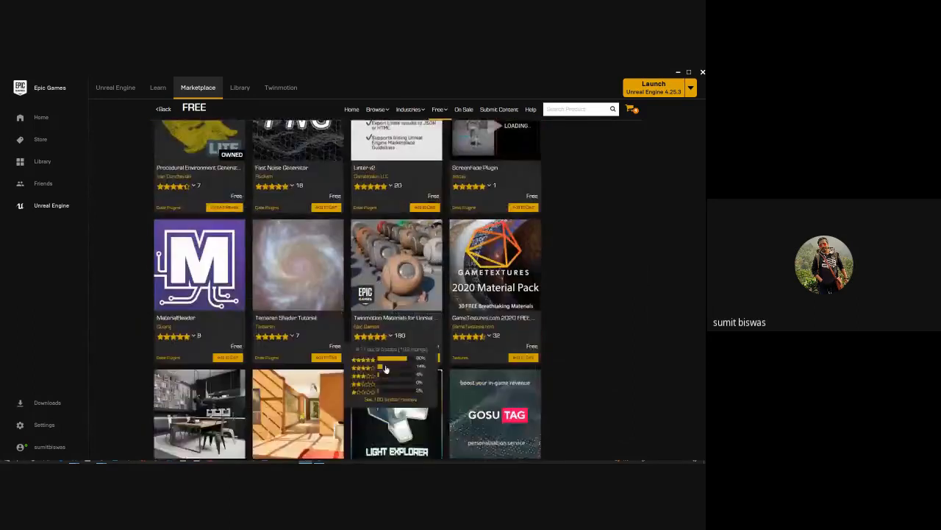
pyautogui.scroll(-11, 386, 369)
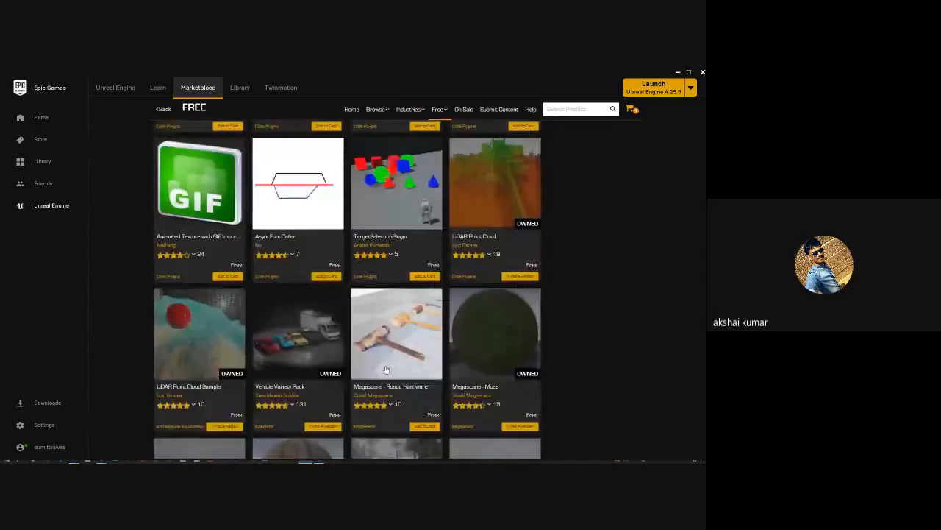
pyautogui.scroll(-9, 386, 369)
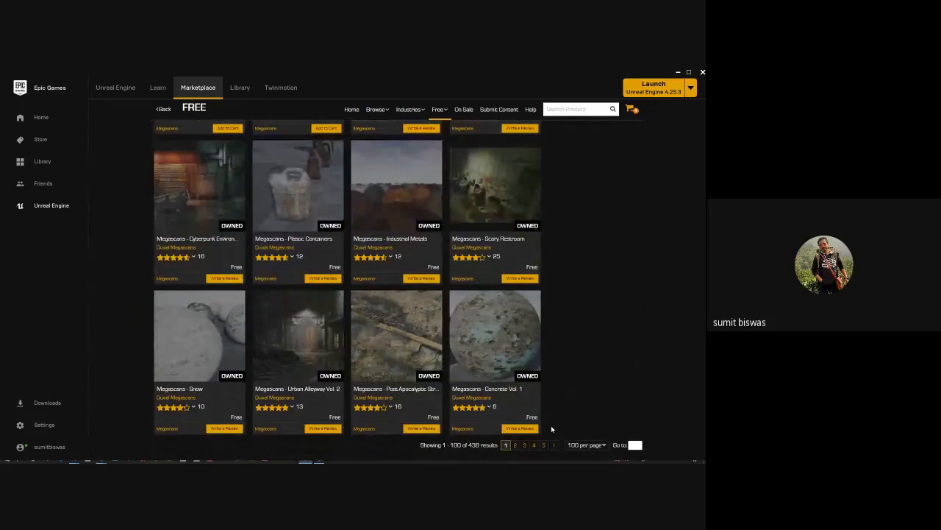
# Go to page 5 of the free products and locate the Water Planes pack.
pyautogui.click(545, 445)
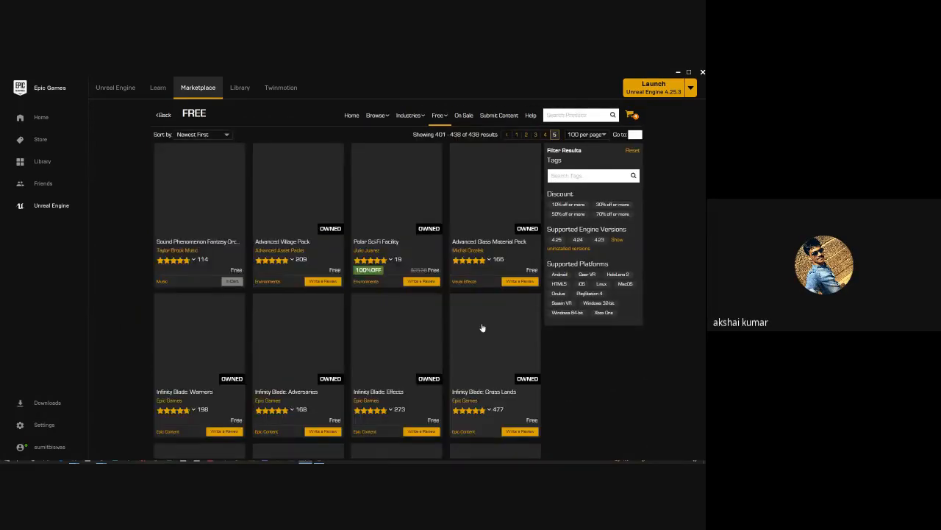
pyautogui.scroll(-5, 483, 327)
pyautogui.scroll(-10, 376, 363)
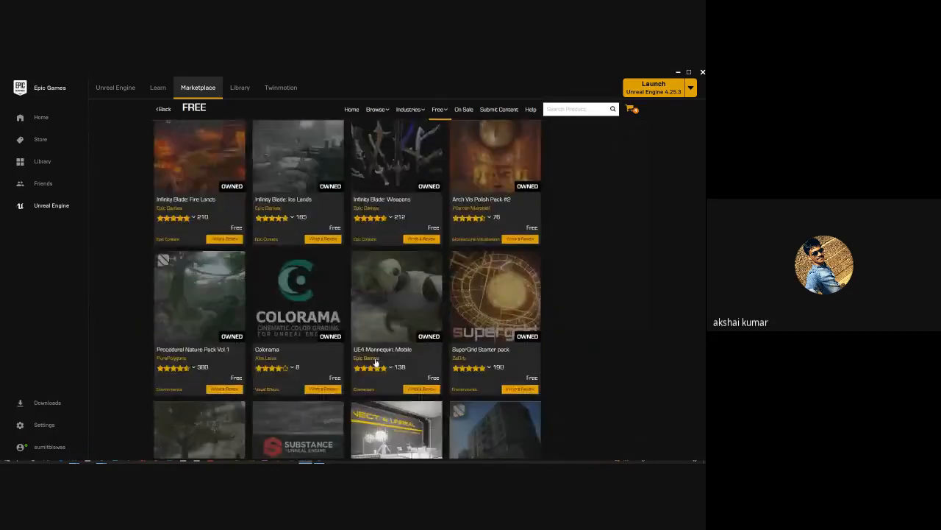
pyautogui.scroll(-3, 376, 358)
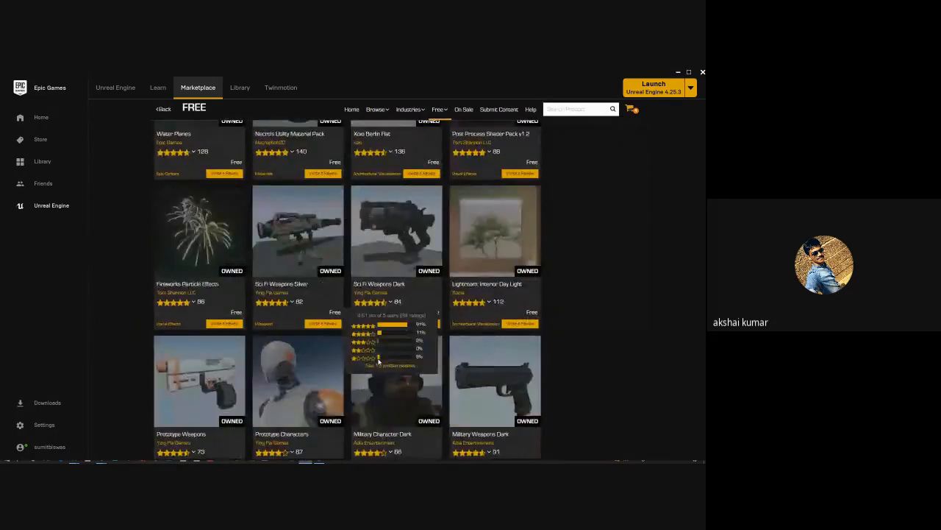
pyautogui.scroll(3, 376, 358)
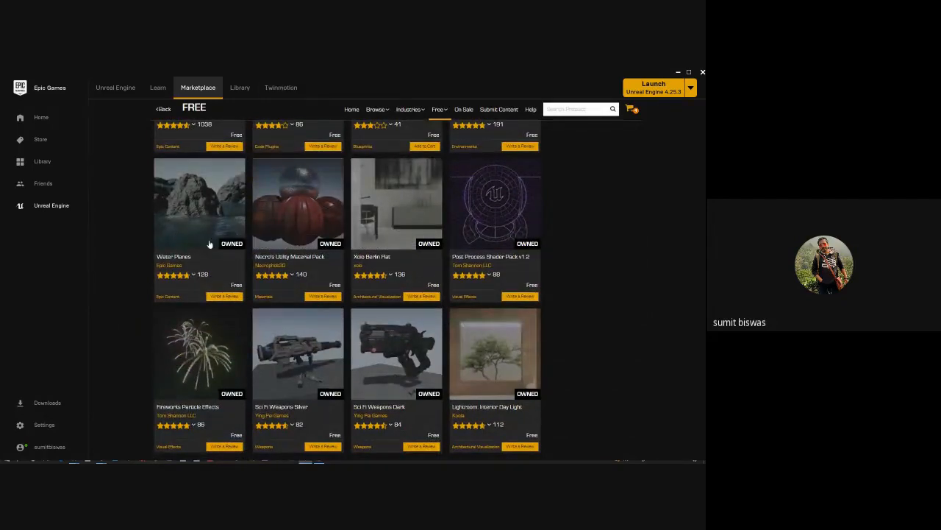
# Return to the Unreal Editor, turn off the Material Instance filter in the GA193 folder, and create a material named water there.
pyautogui.click(677, 73)
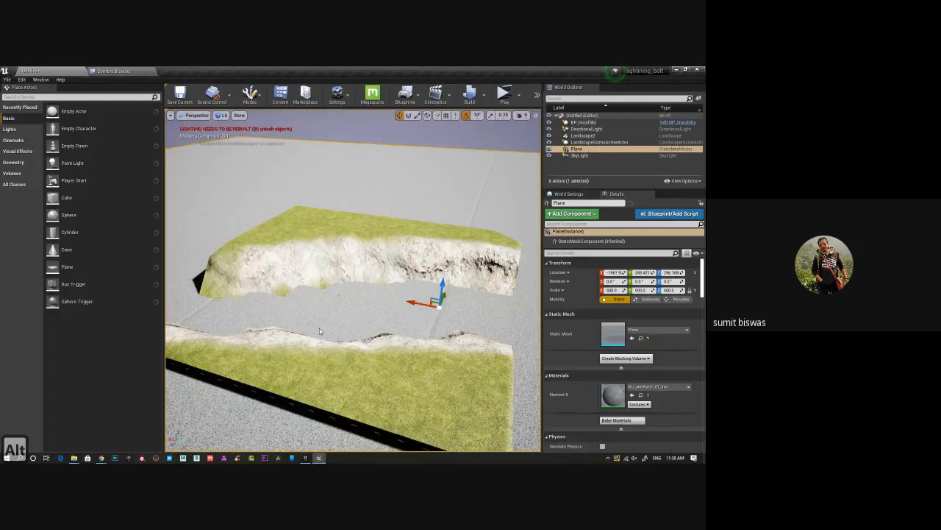
pyautogui.hotkey('alt', 'Tab')
pyautogui.moveTo(174, 351); pyautogui.dragTo(179, 194)
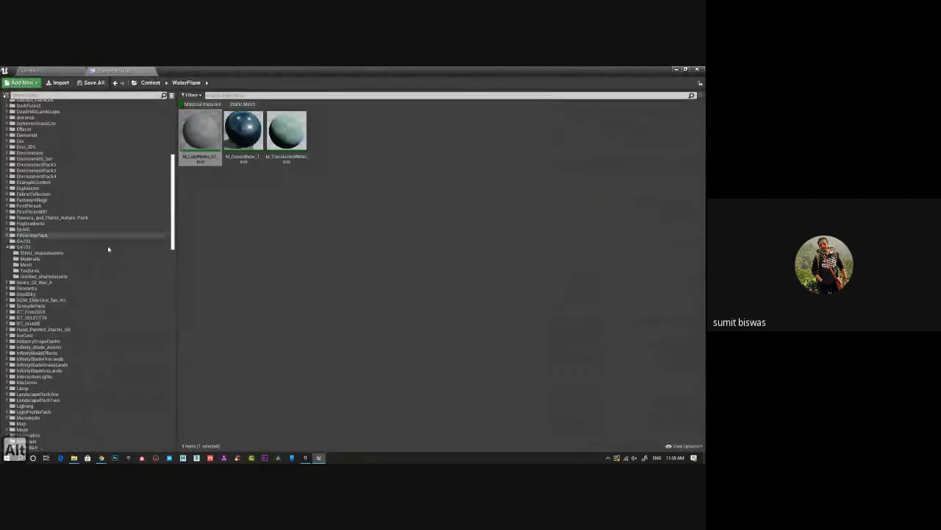
pyautogui.click(28, 247)
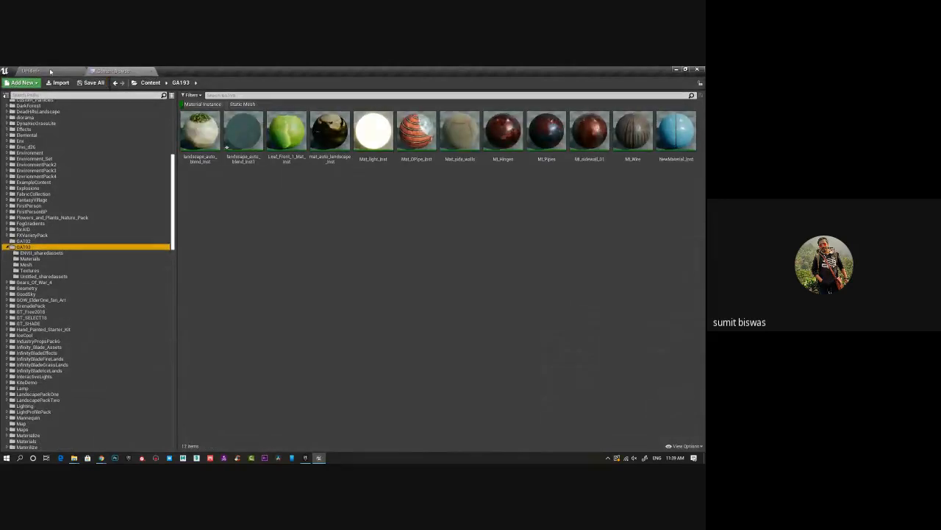
pyautogui.rightClick(371, 239)
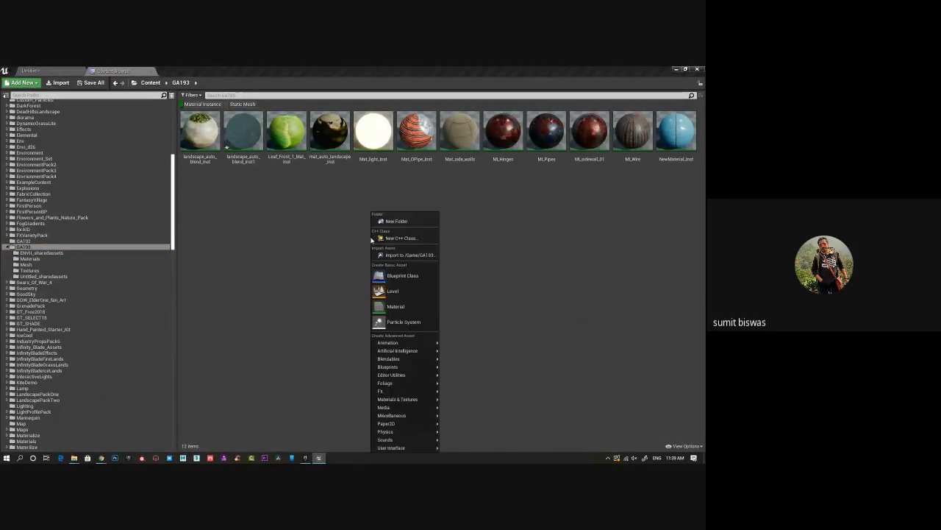
pyautogui.click(182, 110)
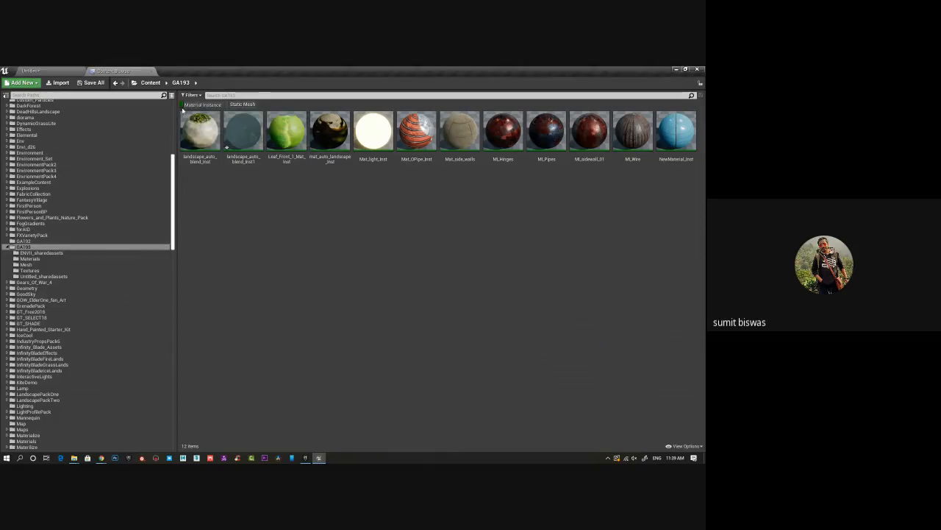
pyautogui.click(184, 105)
pyautogui.rightClick(357, 130)
pyautogui.click(387, 224)
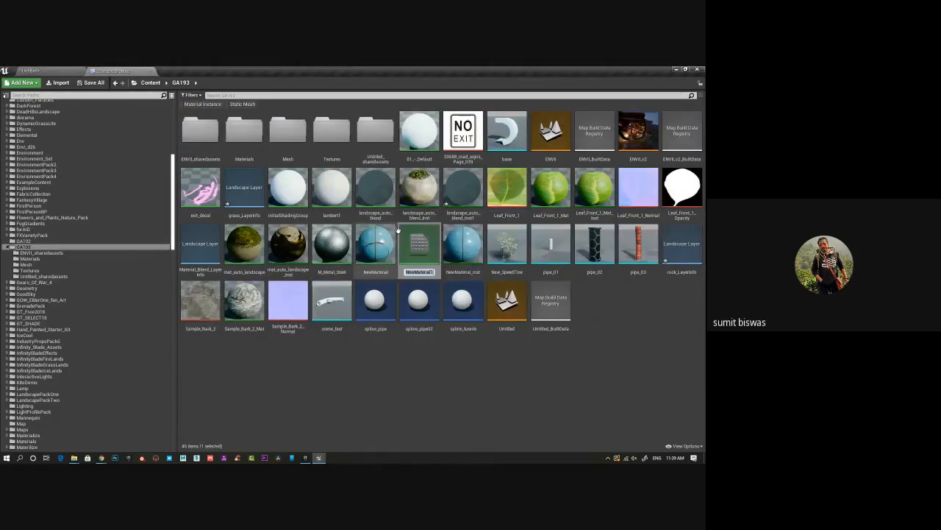
pyautogui.write('water')
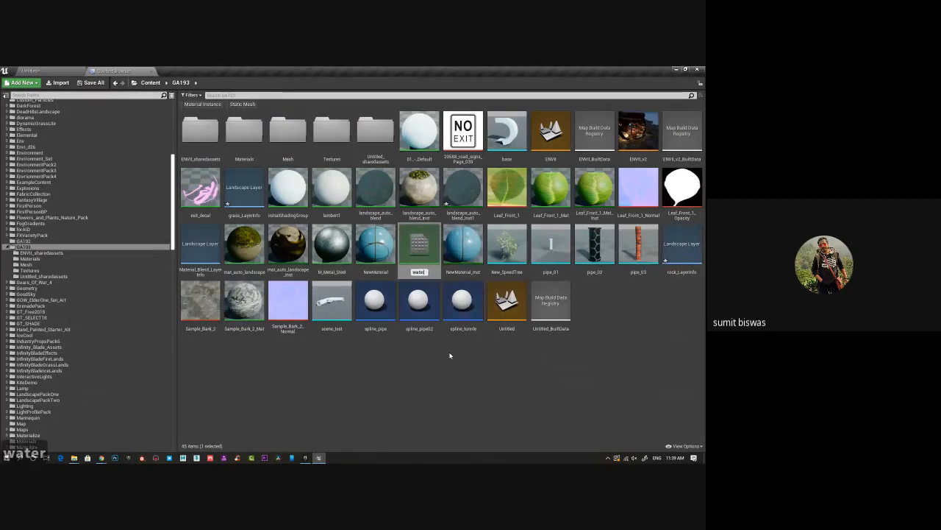
pyautogui.press('Return')
# Open the WaterPlane folder and show only its textures, replacing the Static Mesh filter with the Texture filter.
pyautogui.moveTo(172, 214); pyautogui.dragTo(179, 419)
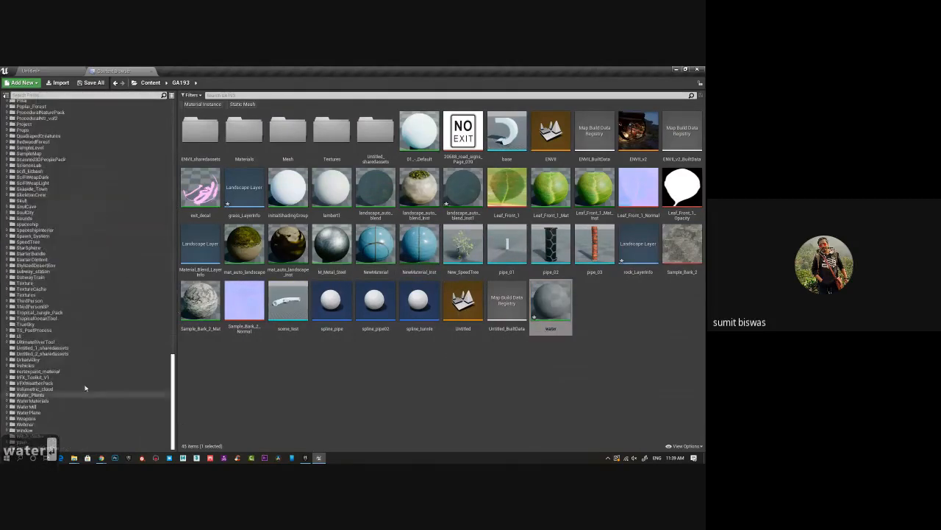
pyautogui.click(47, 418)
pyautogui.doubleClick(33, 412)
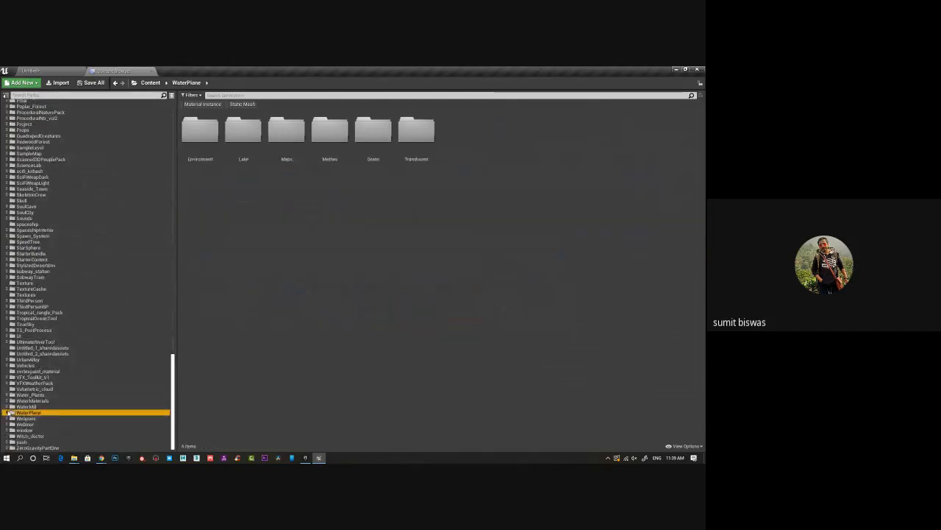
pyautogui.scroll(-1, 33, 425)
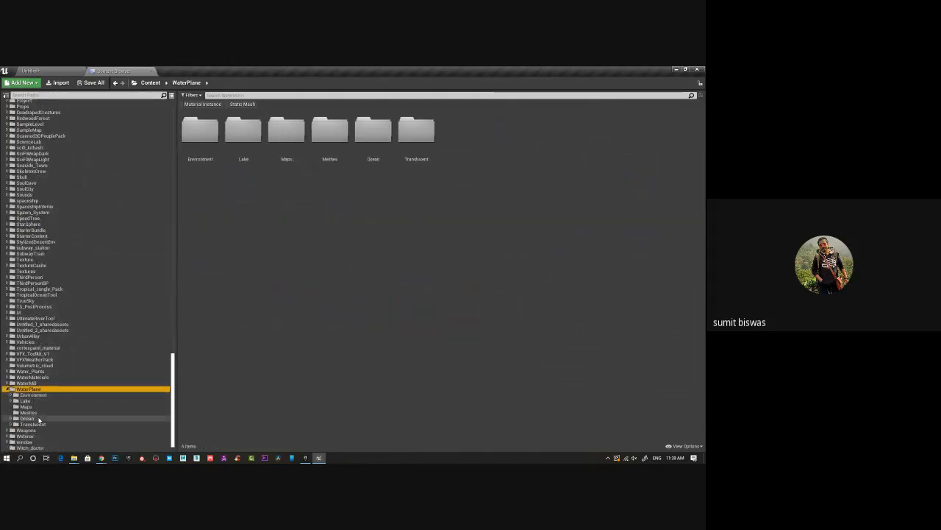
pyautogui.click(191, 95)
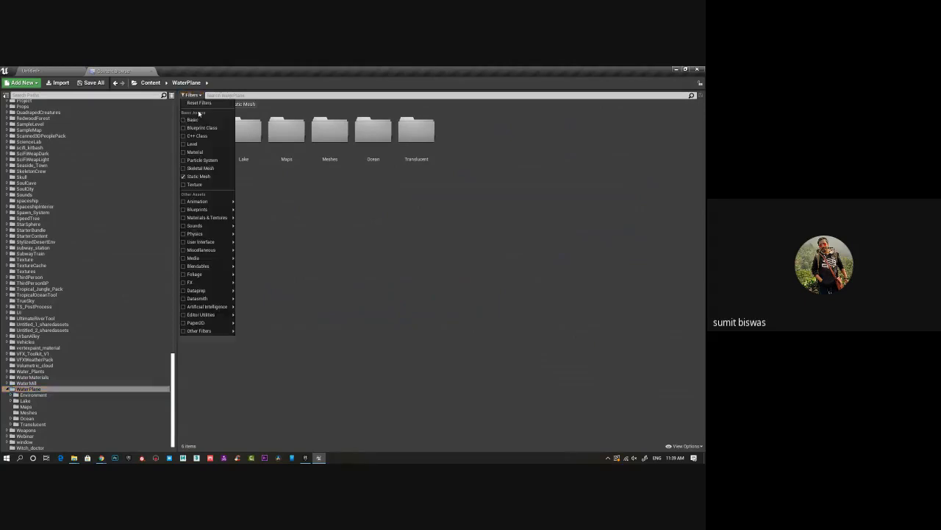
pyautogui.click(189, 185)
pyautogui.click(189, 177)
pyautogui.click(424, 243)
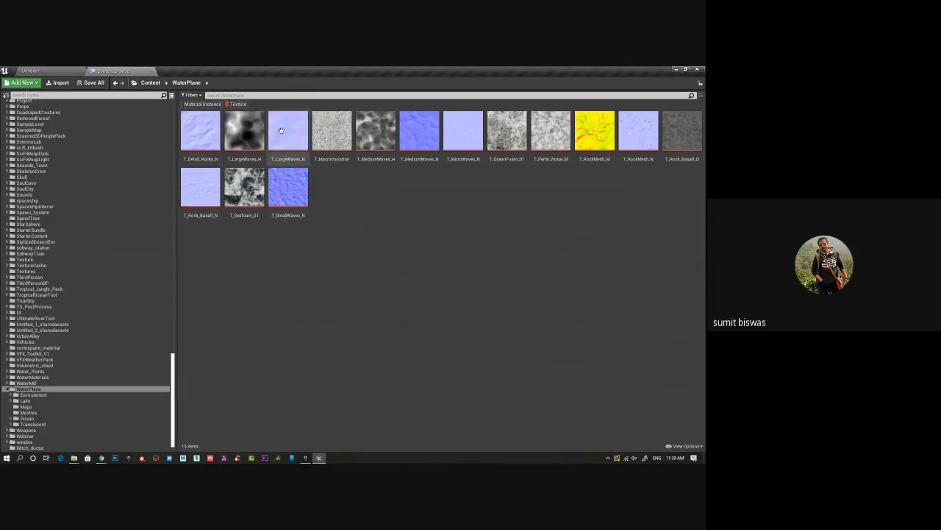
pyautogui.moveTo(241, 150)
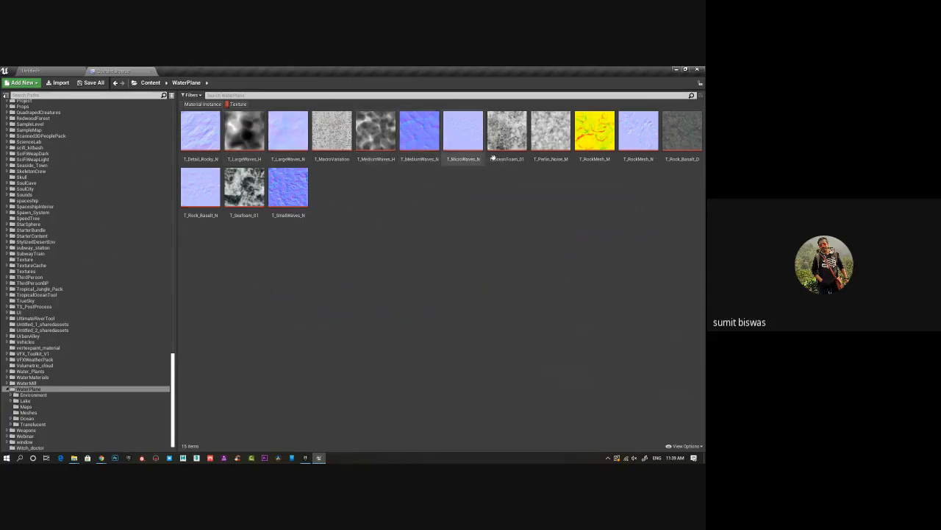
# Copy the T_MediumWaves_H and T_MediumWaves_N textures from the WaterPlane folder into the GA193 folder.
pyautogui.click(382, 136)
pyautogui.keyDown('ctrl'); pyautogui.click(411, 133); pyautogui.keyUp('ctrl')
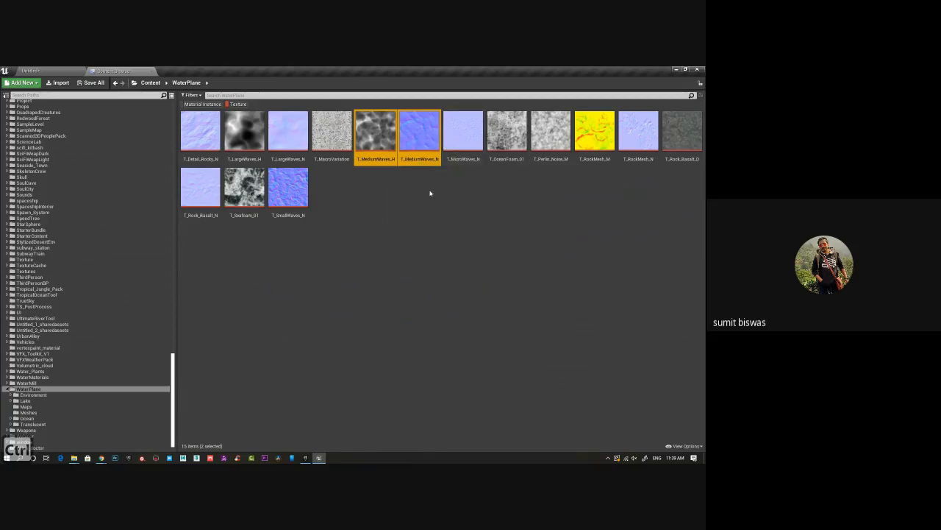
pyautogui.click(49, 71)
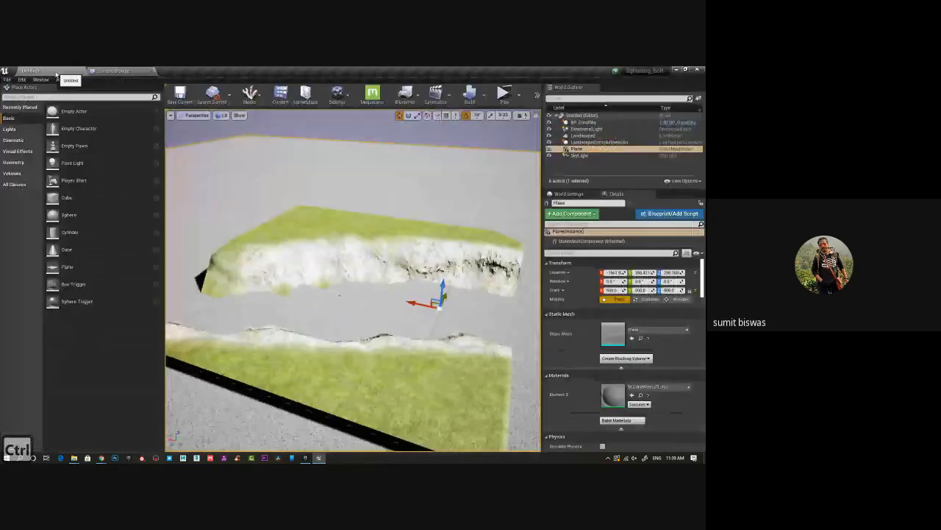
pyautogui.click(114, 72)
pyautogui.moveTo(378, 139)
pyautogui.mouseDown()
pyautogui.moveTo(361, 186)
pyautogui.moveTo(382, 139)
pyautogui.mouseUp()
pyautogui.moveTo(172, 366); pyautogui.dragTo(172, 172)
pyautogui.moveTo(425, 140); pyautogui.dragTo(59, 219)
pyautogui.click(76, 238)
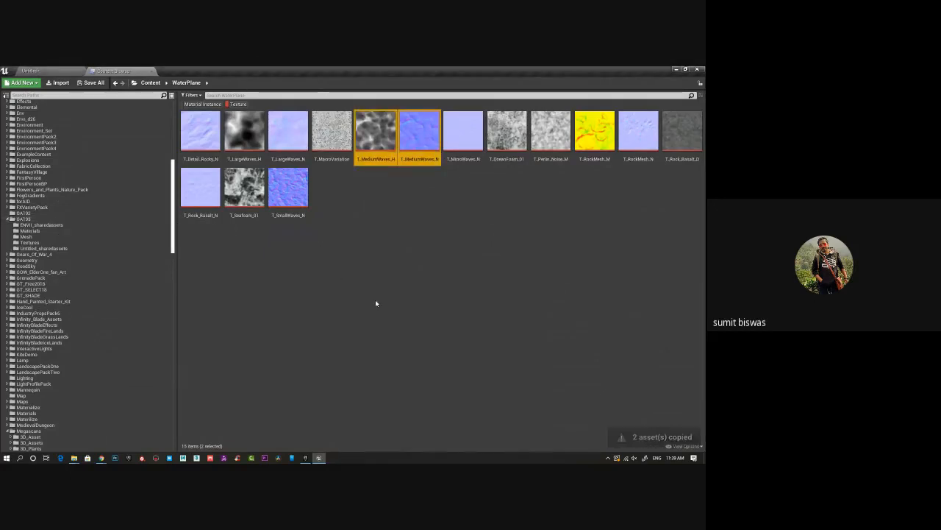
# Open the GA193 folder with the Texture filter turned off and save all modified assets.
pyautogui.click(28, 219)
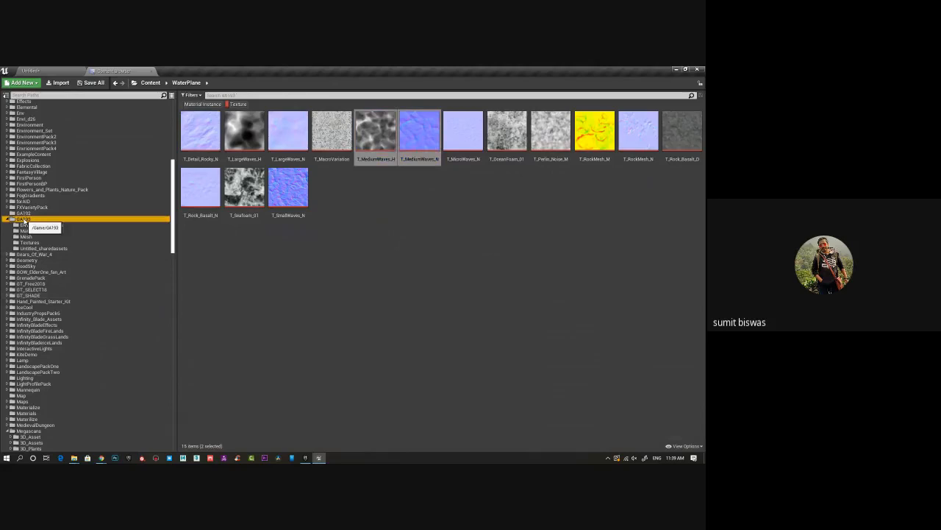
pyautogui.click(230, 104)
pyautogui.hotkey('ctrl', 'shift', 's')
pyautogui.press('Return')
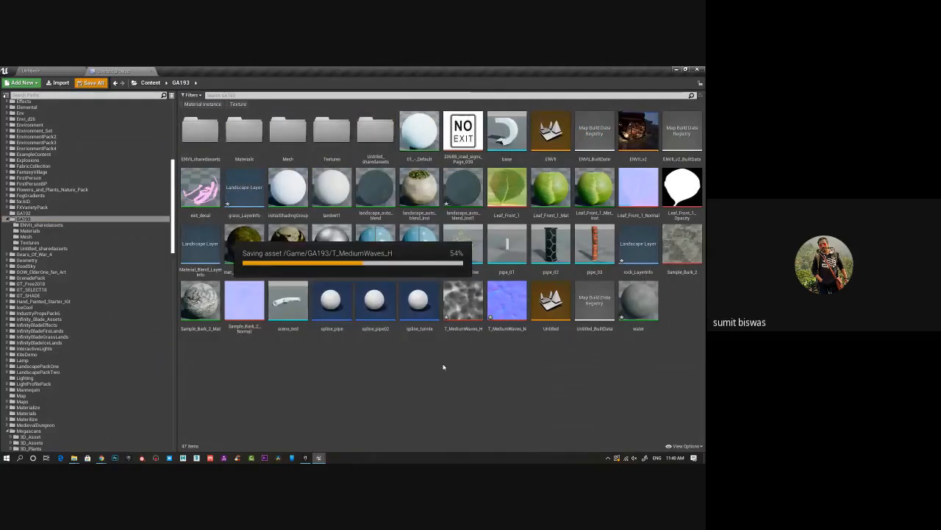
pyautogui.click(555, 378)
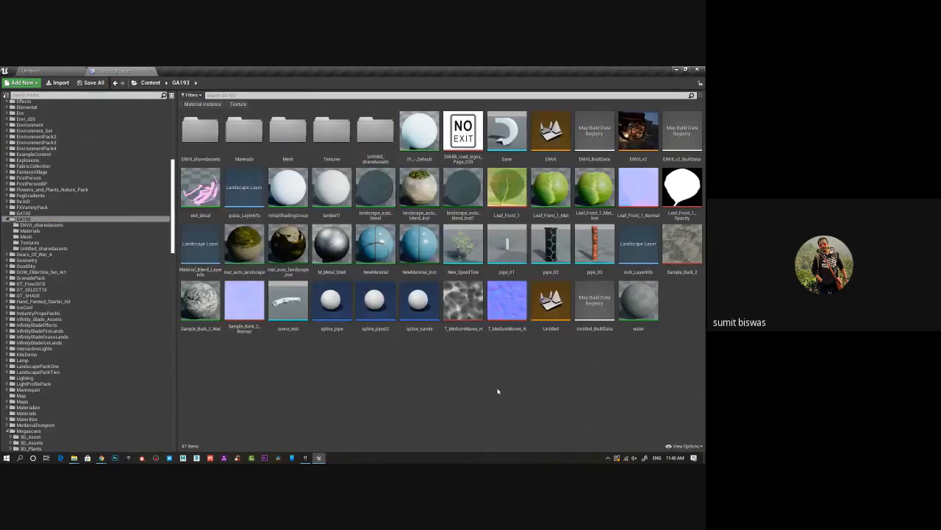
# Open the water material and add T_MediumWaves_H and T_MediumWaves_N to its graph as texture samples.
pyautogui.click(638, 301)
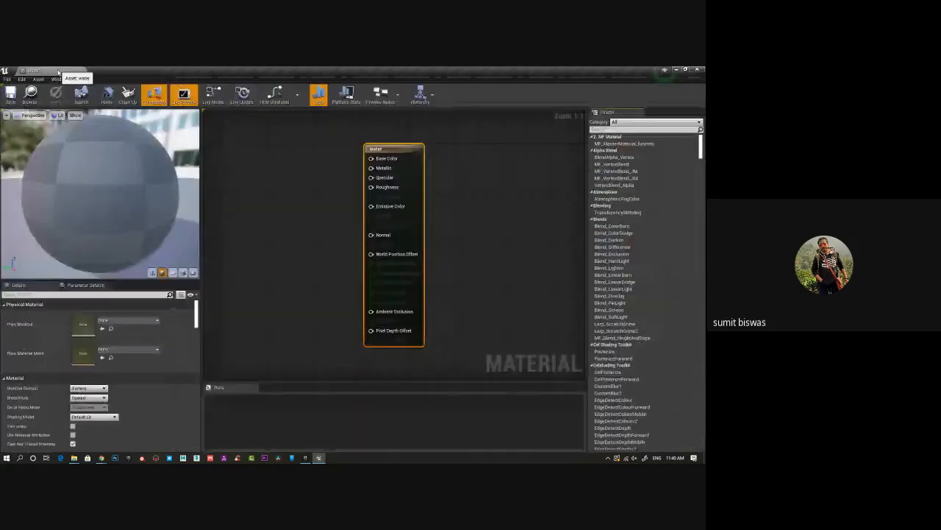
pyautogui.click(119, 70)
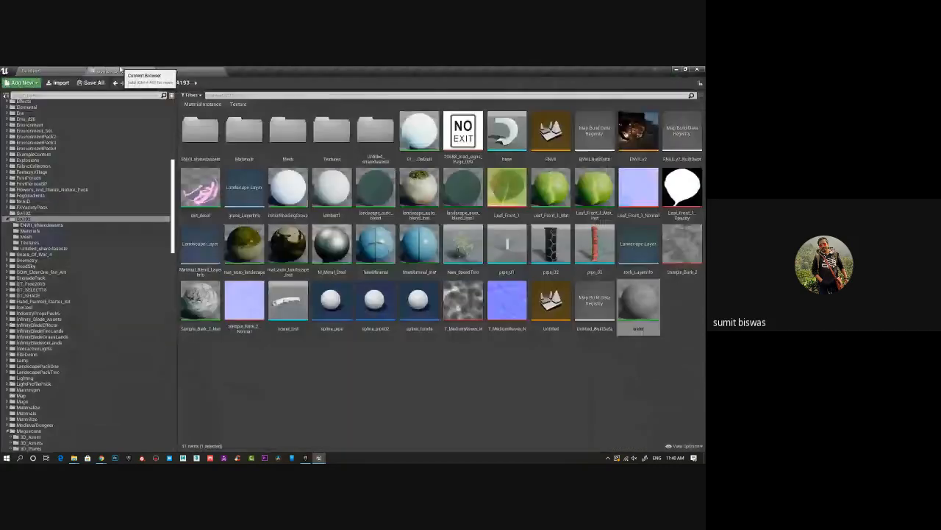
pyautogui.click(463, 302)
pyautogui.keyDown('ctrl'); pyautogui.moveTo(508, 302); pyautogui.dragTo(259, 228); pyautogui.keyUp('ctrl')
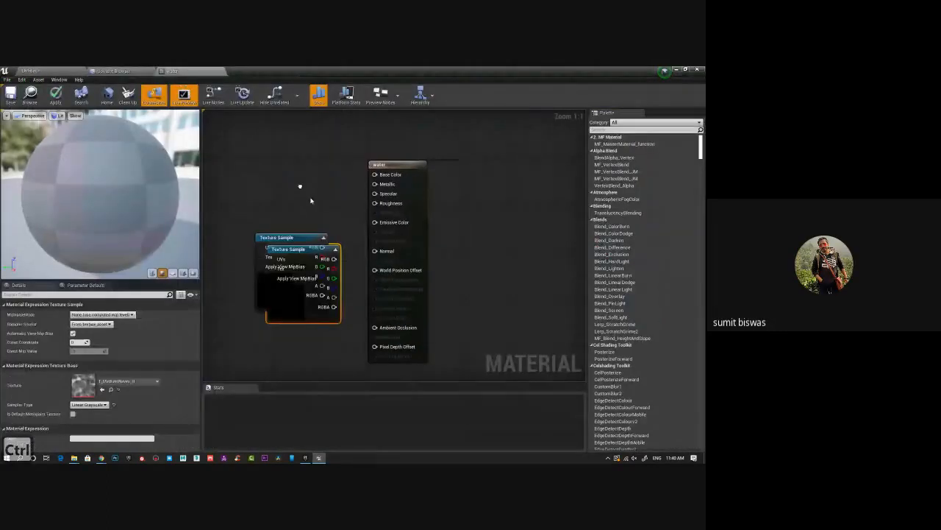
# Separate the two texture samples into a vertical stack and move the water result node farther away to their right.
pyautogui.moveTo(300, 186); pyautogui.dragTo(322, 206, button='right')
pyautogui.moveTo(411, 186); pyautogui.dragTo(506, 187)
pyautogui.moveTo(319, 258); pyautogui.dragTo(276, 187)
pyautogui.moveTo(307, 296); pyautogui.dragTo(399, 272, button='right')
pyautogui.moveTo(361, 167); pyautogui.dragTo(338, 165)
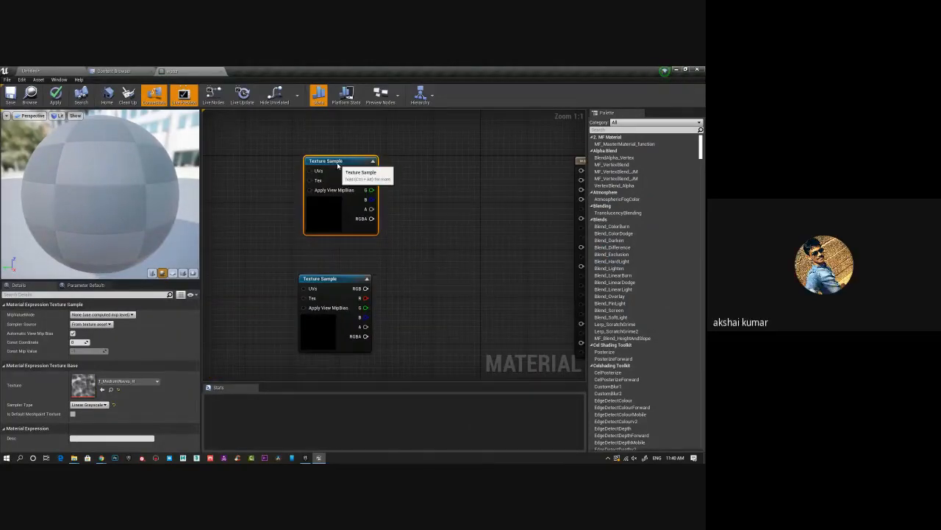
pyautogui.moveTo(444, 230); pyautogui.dragTo(353, 249, button='right')
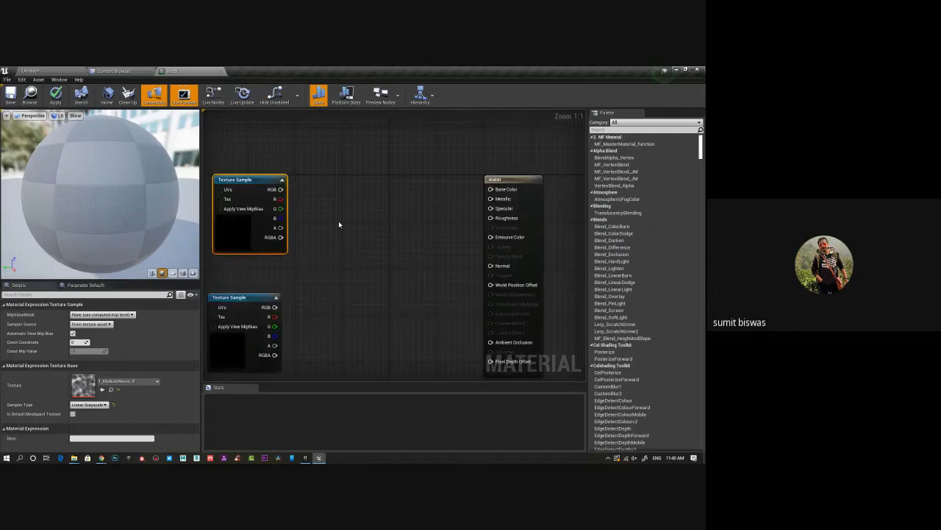
# Connect the wave height texture's RGB output to Base Color and the wave normal texture's RGB output to Normal.
pyautogui.moveTo(281, 189); pyautogui.dragTo(491, 190)
pyautogui.moveTo(274, 307); pyautogui.dragTo(493, 268)
pyautogui.moveTo(368, 290); pyautogui.dragTo(424, 283, button='right')
pyautogui.moveTo(296, 293)
pyautogui.mouseDown()
pyautogui.moveTo(314, 284)
pyautogui.moveTo(302, 283)
pyautogui.mouseUp()
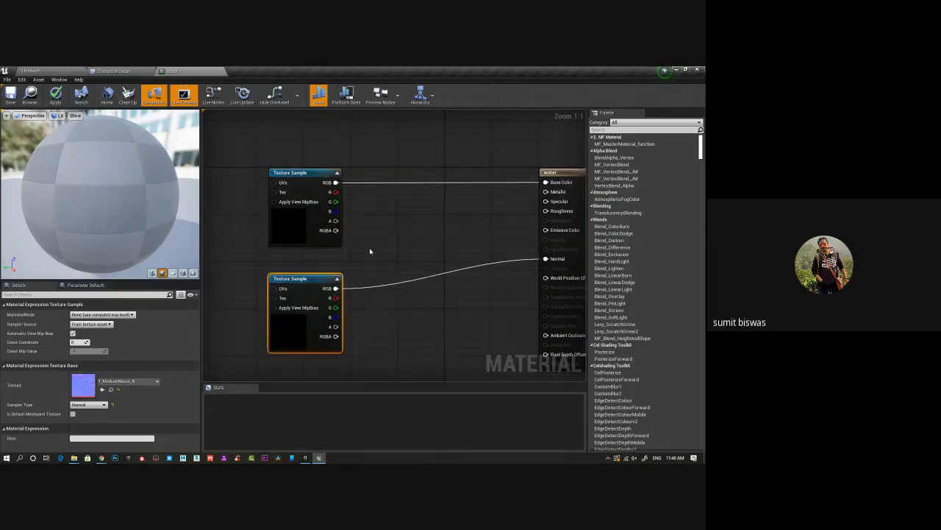
# Add a Panner node and connect it to the UVs of the wave height texture sample.
pyautogui.moveTo(370, 251); pyautogui.dragTo(431, 248, button='right')
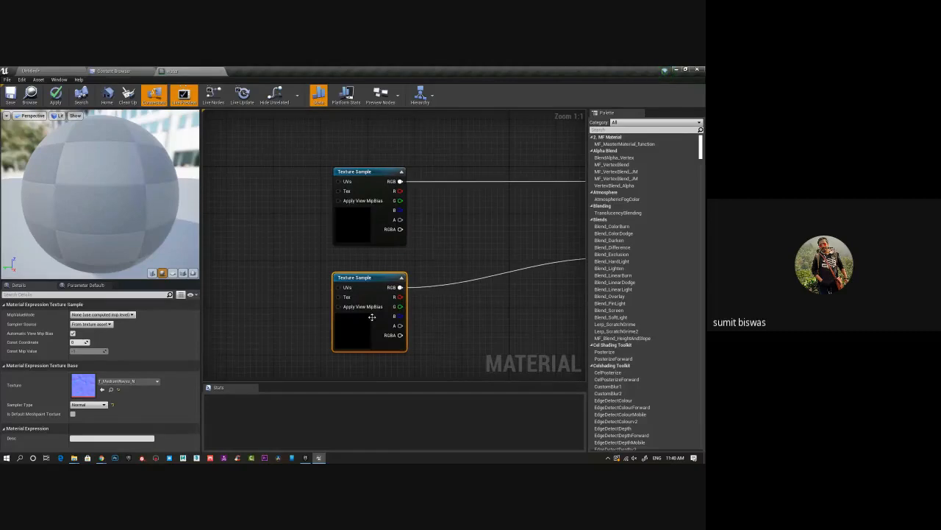
pyautogui.rightClick(259, 201)
pyautogui.write('pann')
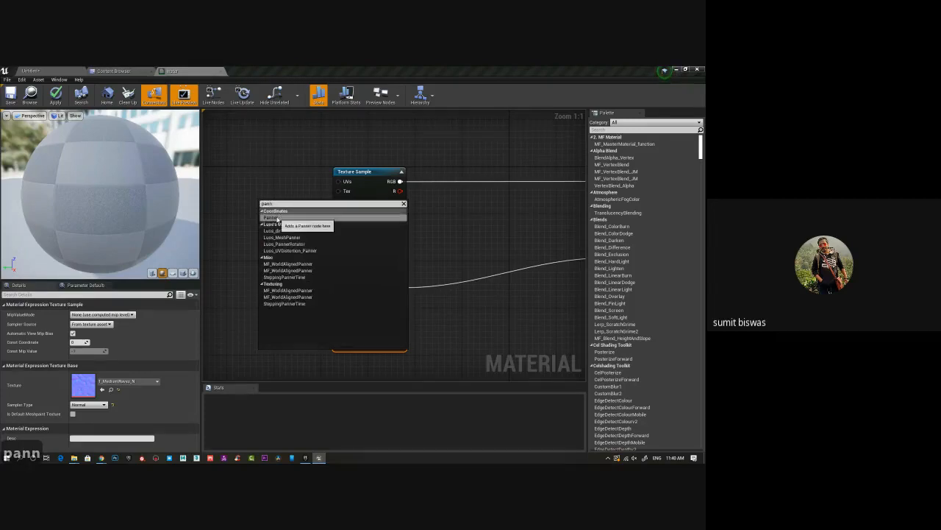
pyautogui.click(276, 218)
pyautogui.moveTo(277, 219); pyautogui.dragTo(338, 181)
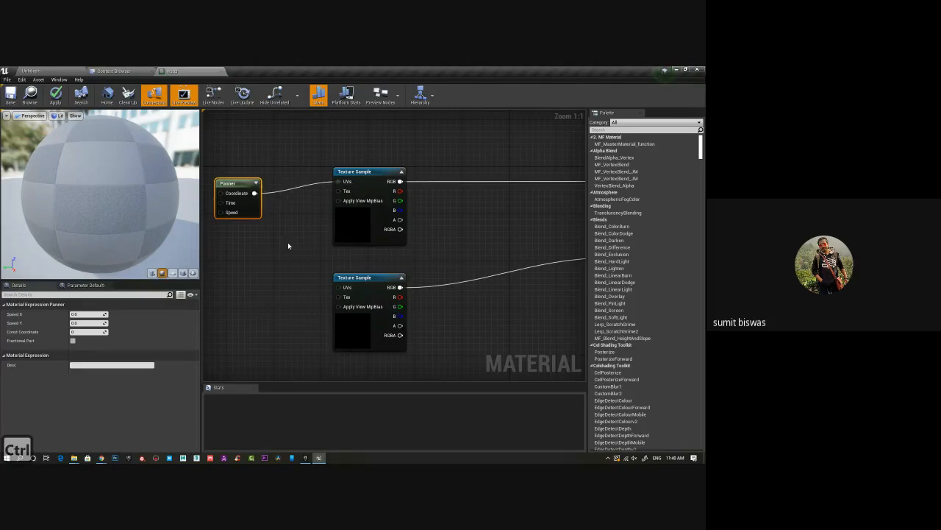
# Duplicate the Panner, connect the copy to the normal texture sample's UVs, and align both Panners with their samples.
pyautogui.hotkey('ctrl', 'w')
pyautogui.moveTo(304, 248); pyautogui.dragTo(340, 291)
pyautogui.moveTo(320, 218); pyautogui.dragTo(374, 204, button='right')
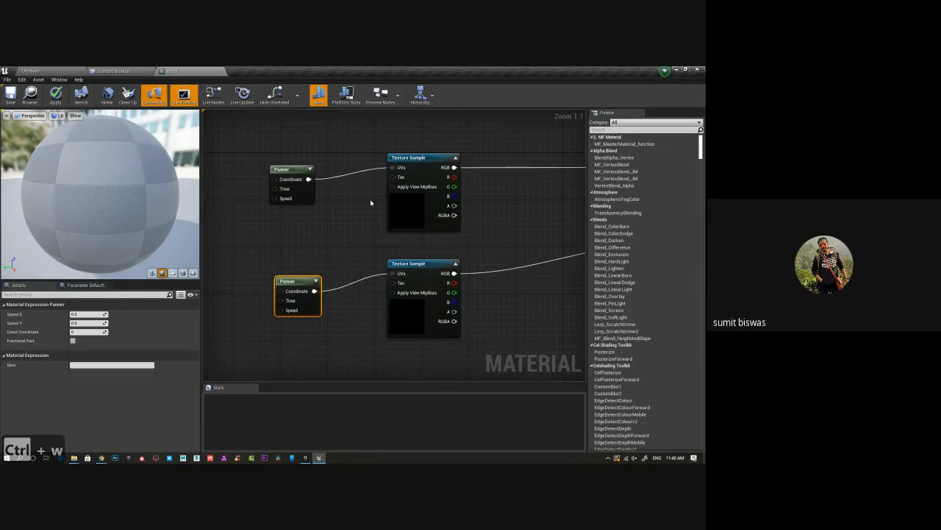
pyautogui.moveTo(301, 278); pyautogui.dragTo(300, 266)
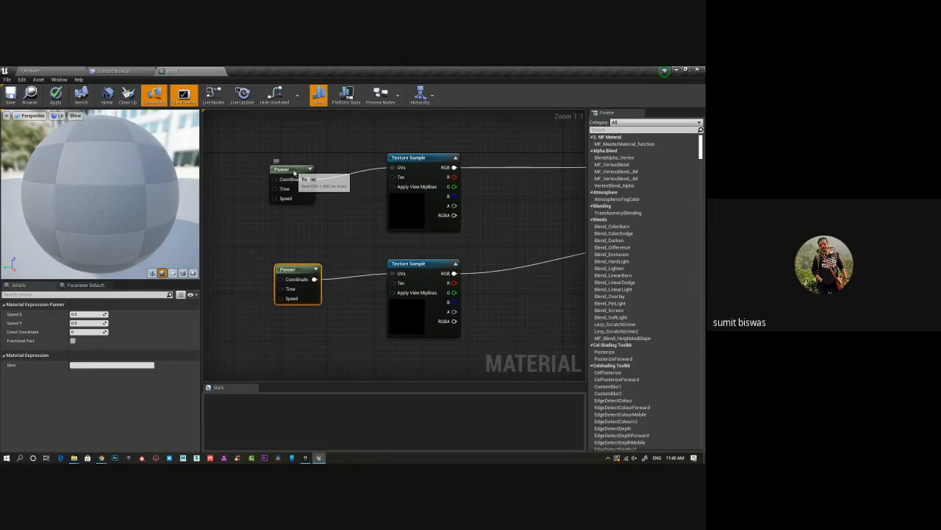
pyautogui.moveTo(296, 171); pyautogui.dragTo(302, 159)
pyautogui.moveTo(299, 271); pyautogui.dragTo(299, 265)
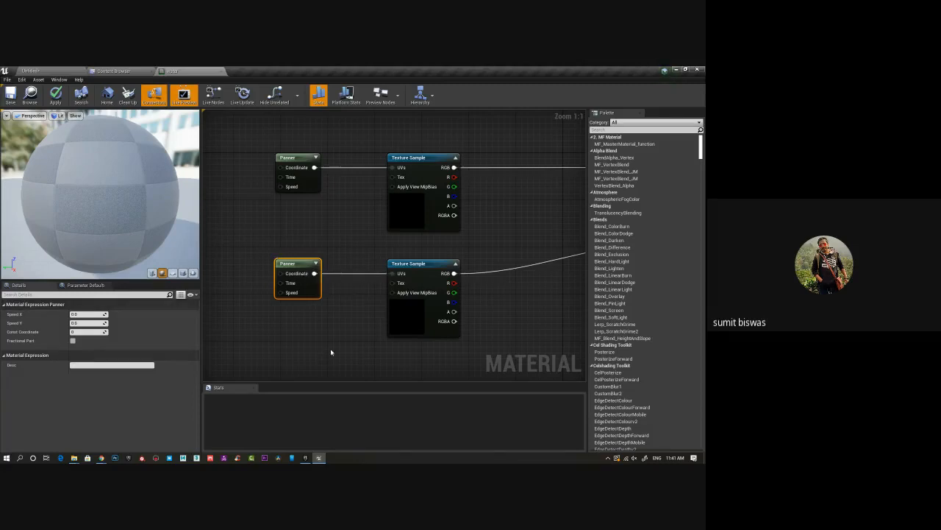
pyautogui.press('Home')
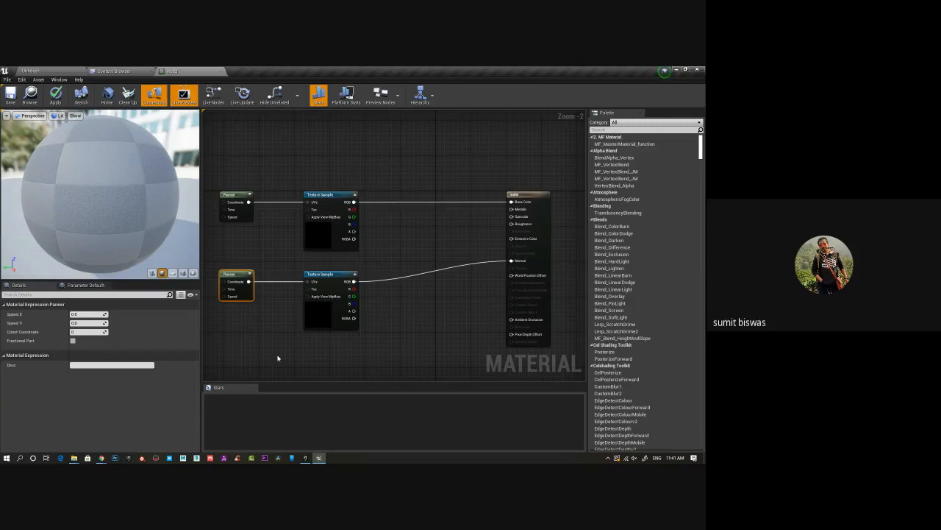
pyautogui.click(110, 71)
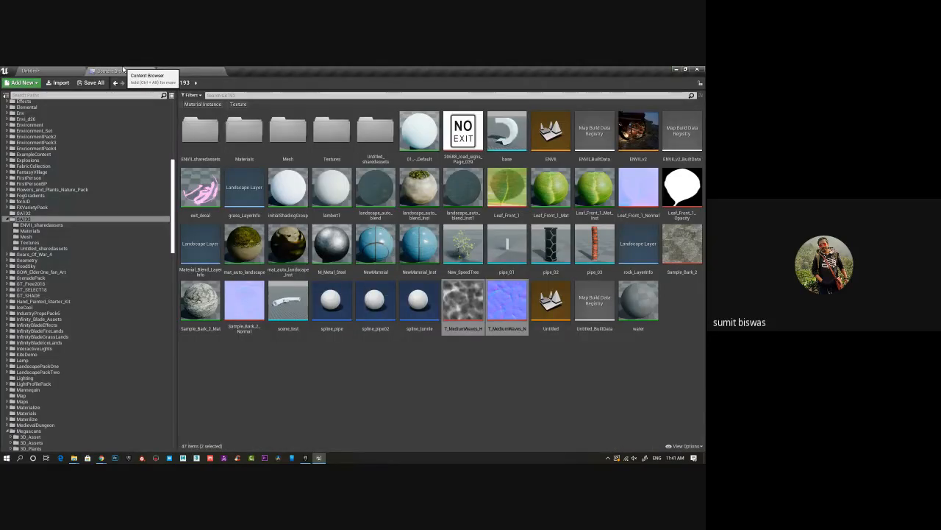
pyautogui.click(57, 71)
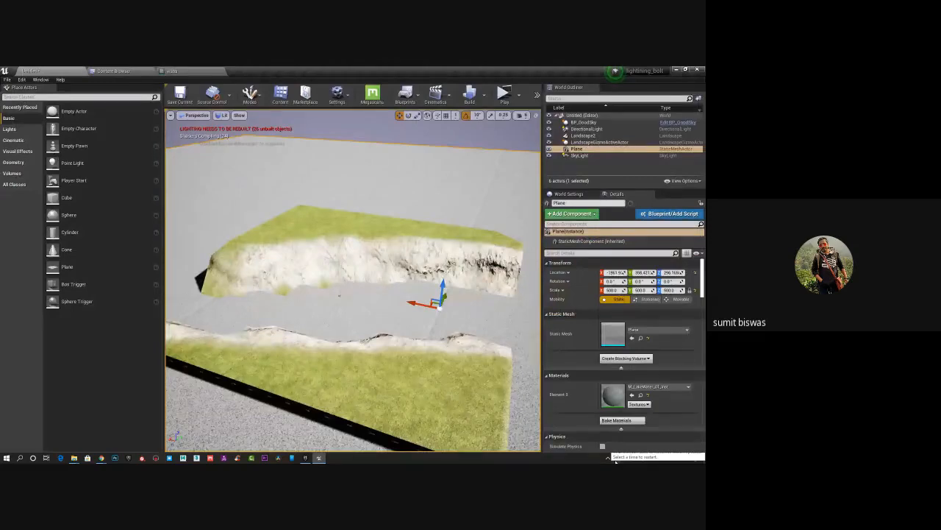
pyautogui.click(193, 72)
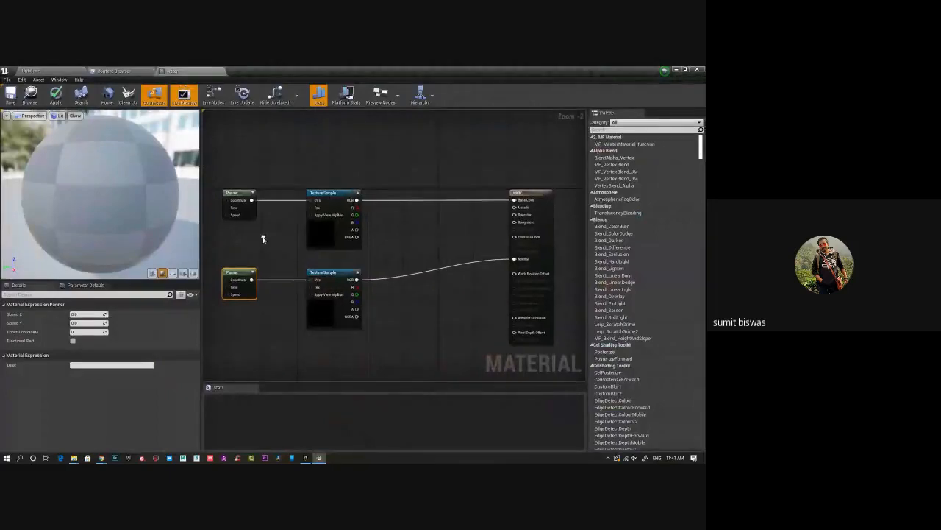
# Set Speed X to 0.2 on the normal texture's Panner, apply the material, and inspect the moving waves on the preview sphere.
pyautogui.moveTo(272, 247); pyautogui.dragTo(332, 245, button='right')
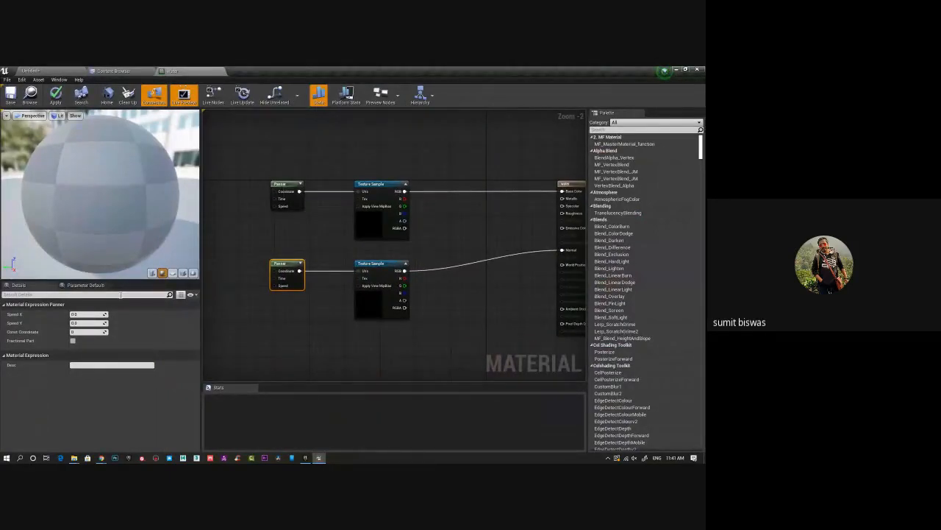
pyautogui.click(86, 314)
pyautogui.write('0.2')
pyautogui.press('Return')
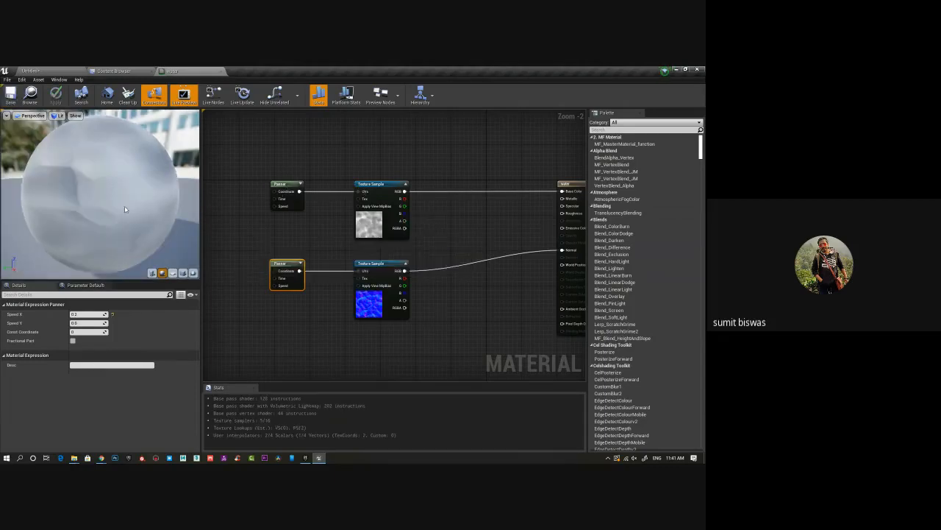
pyautogui.keyDown('alt'); pyautogui.moveTo(119, 212); pyautogui.dragTo(48, 225); pyautogui.keyUp('alt')
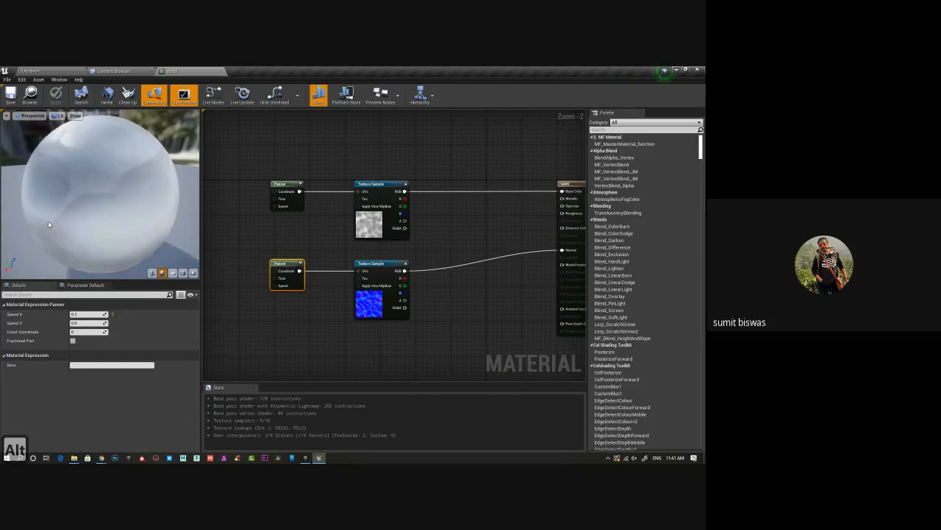
pyautogui.keyDown('alt'); pyautogui.moveTo(94, 197); pyautogui.dragTo(121, 180); pyautogui.keyUp('alt')
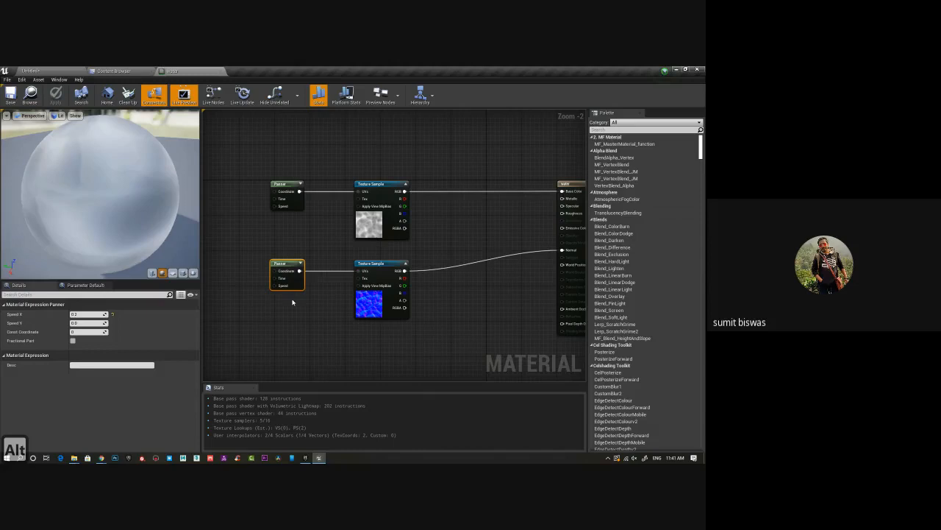
# Assign the water material to Element 0 of the lake plane in the level and inspect it around the landscape.
pyautogui.click(63, 72)
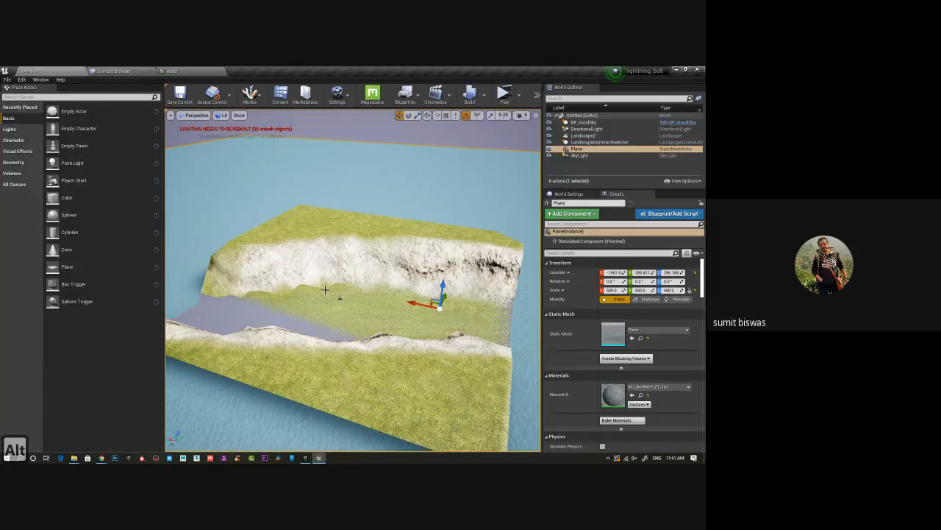
pyautogui.keyDown('alt'); pyautogui.moveTo(325, 289); pyautogui.dragTo(405, 320); pyautogui.keyUp('alt')
pyautogui.click(173, 71)
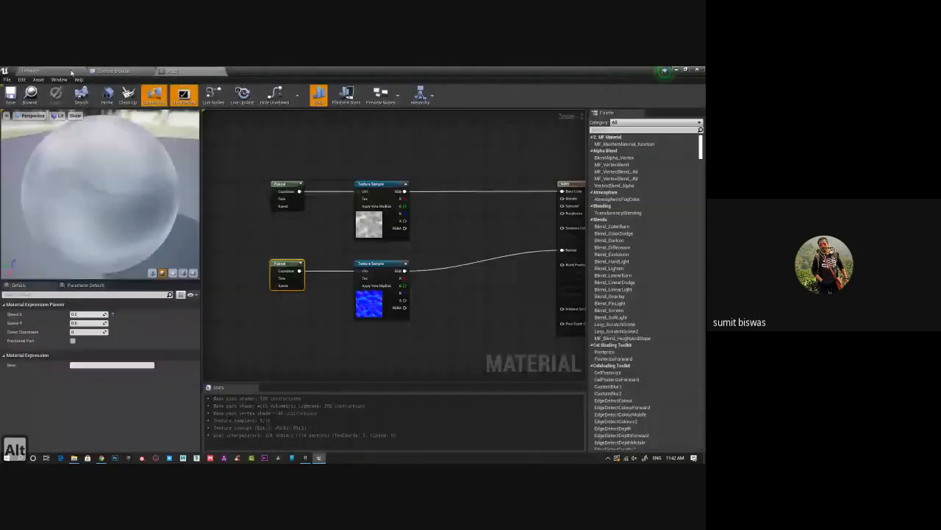
pyautogui.click(112, 70)
pyautogui.click(29, 71)
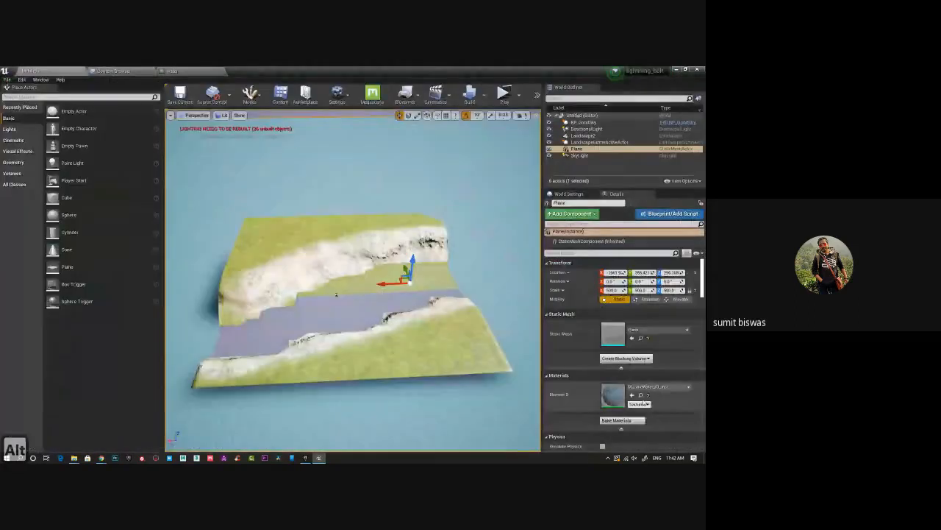
pyautogui.click(632, 395)
pyautogui.keyDown('alt'); pyautogui.moveTo(417, 333); pyautogui.dragTo(457, 315); pyautogui.keyUp('alt')
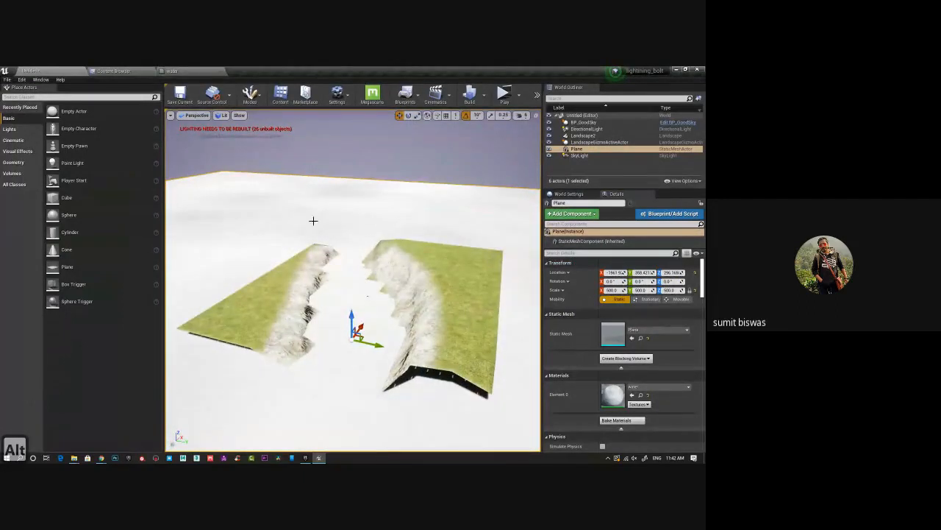
pyautogui.keyDown('alt'); pyautogui.moveTo(347, 216); pyautogui.dragTo(425, 250); pyautogui.keyUp('alt')
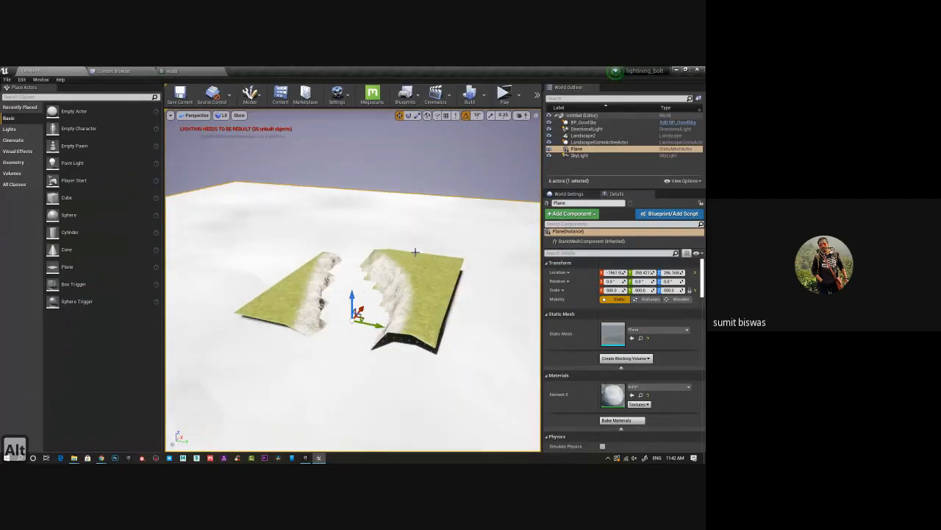
# Return to the water material graph and add a Lerp node above the Base Color connection.
pyautogui.hotkey('alt', 'Tab')
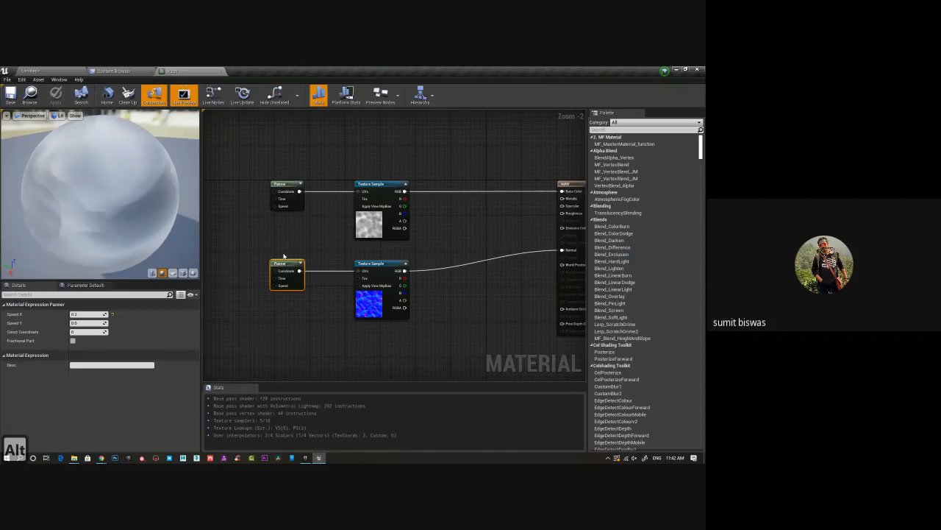
pyautogui.scroll(2, 315, 301)
pyautogui.moveTo(456, 208); pyautogui.dragTo(406, 253, button='right')
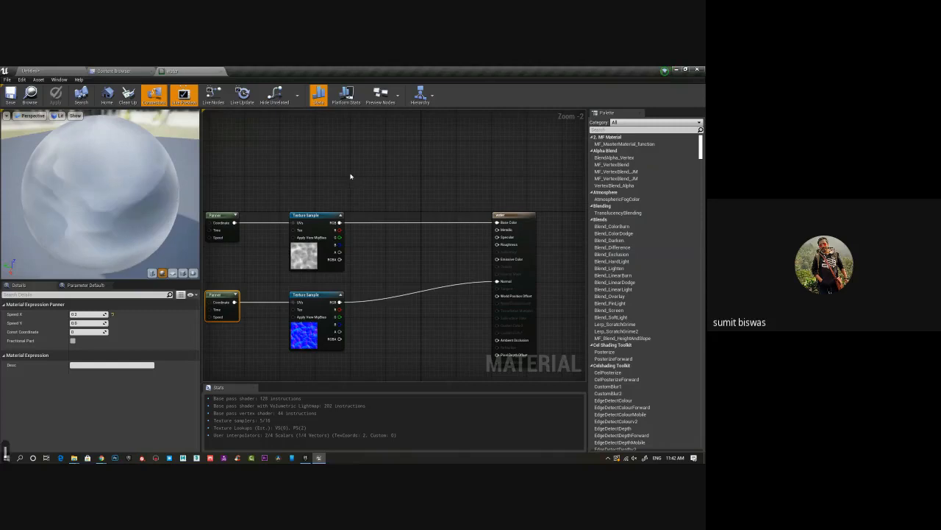
pyautogui.click(394, 176)
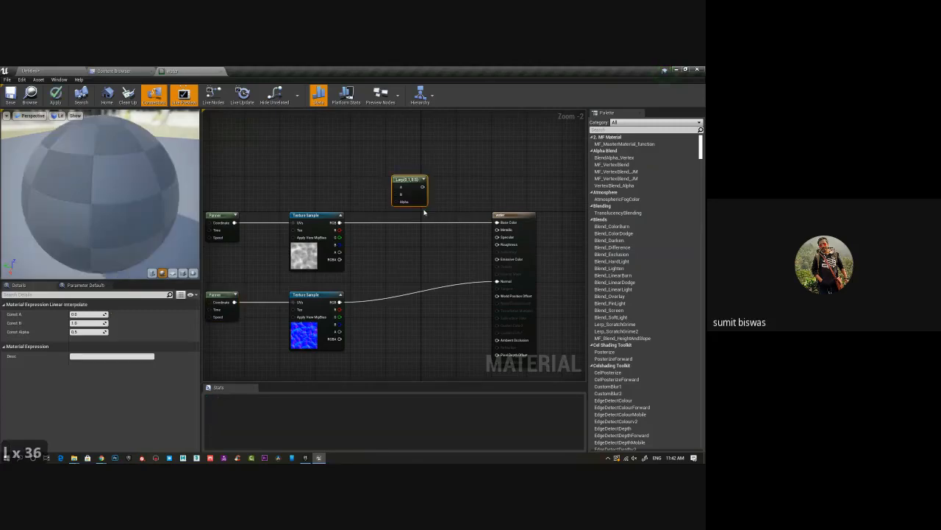
pyautogui.moveTo(370, 196); pyautogui.dragTo(369, 234, button='right')
pyautogui.moveTo(380, 300); pyautogui.dragTo(370, 246, button='right')
pyautogui.moveTo(324, 146); pyautogui.dragTo(310, 169, button='right')
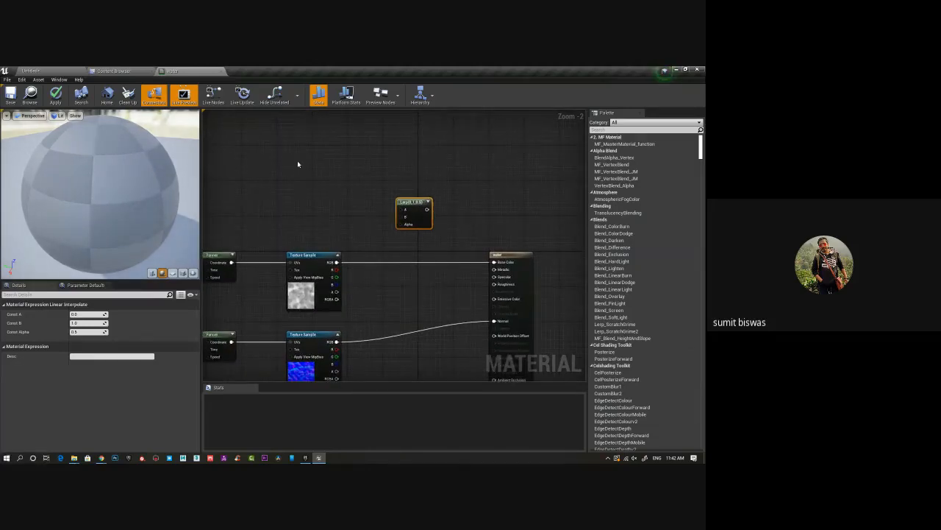
# Add a Constant3Vector node above the height texture sample and convert it to a parameter named color1.
pyautogui.press('3')
pyautogui.click(291, 155)
pyautogui.moveTo(312, 185); pyautogui.dragTo(295, 200, button='right')
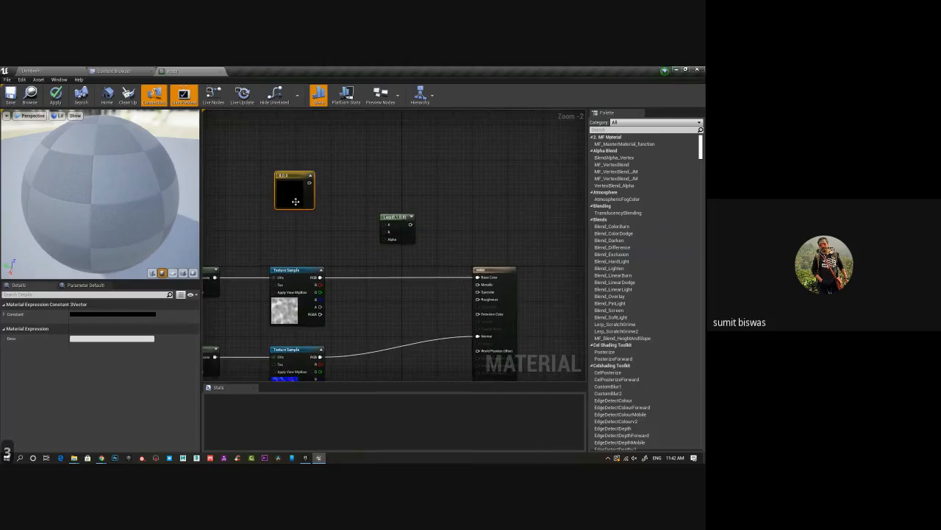
pyautogui.rightClick(295, 168)
pyautogui.click(295, 170)
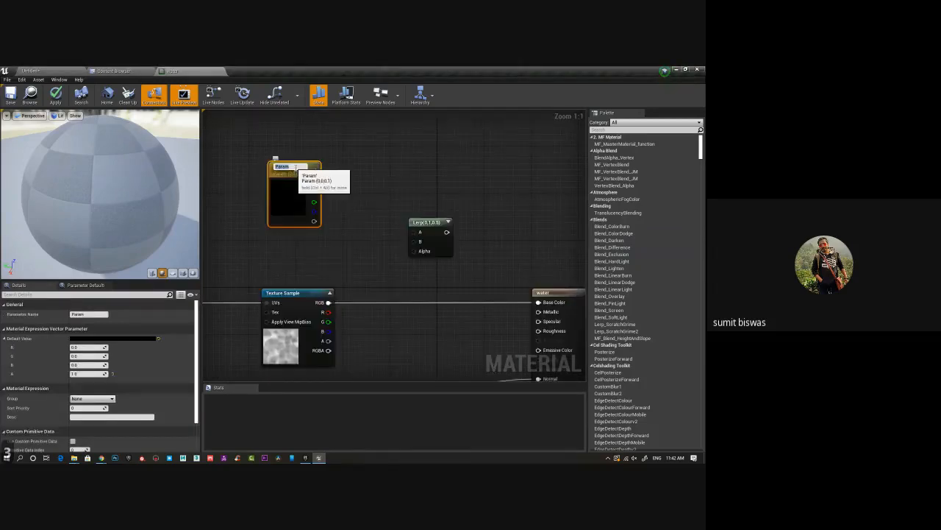
pyautogui.write('color1')
pyautogui.press('Return')
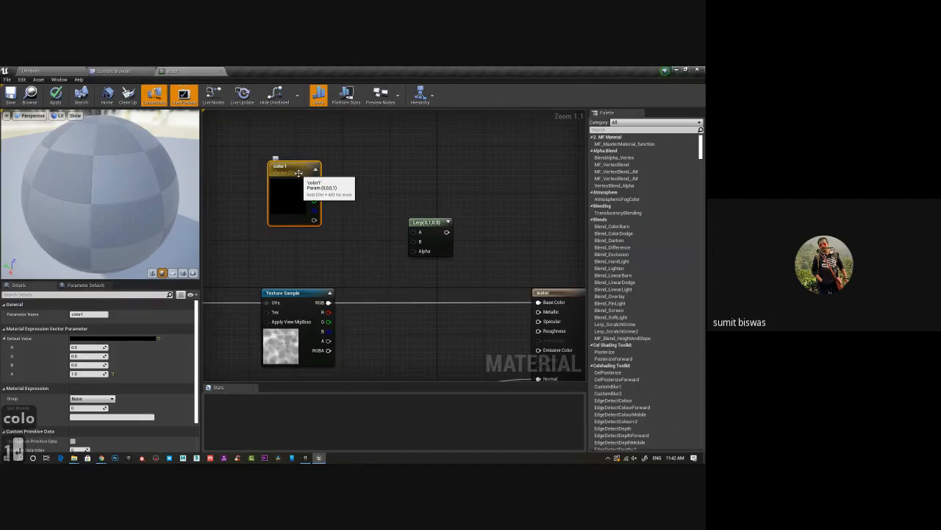
# Duplicate the color1 parameter below the original and rename the copy color2.
pyautogui.moveTo(297, 173); pyautogui.dragTo(315, 216)
pyautogui.hotkey('ctrl', 'w')
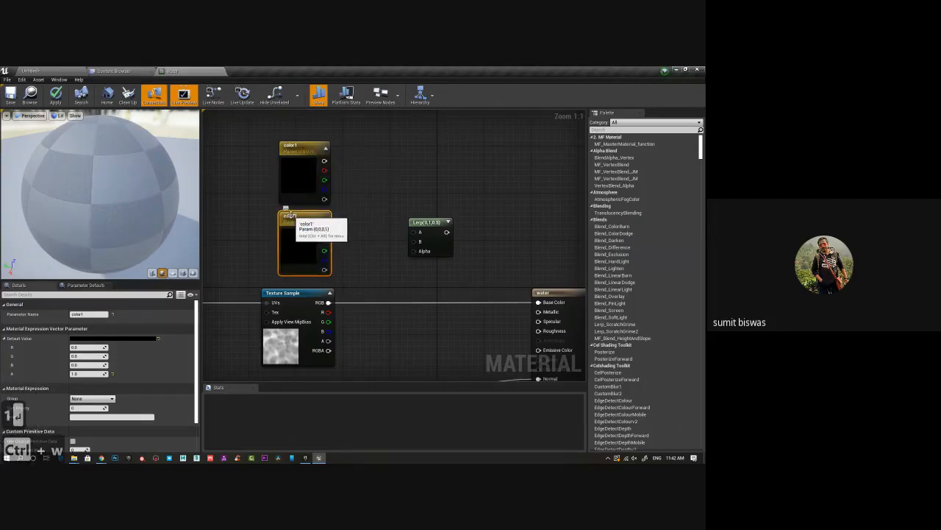
pyautogui.doubleClick(289, 215)
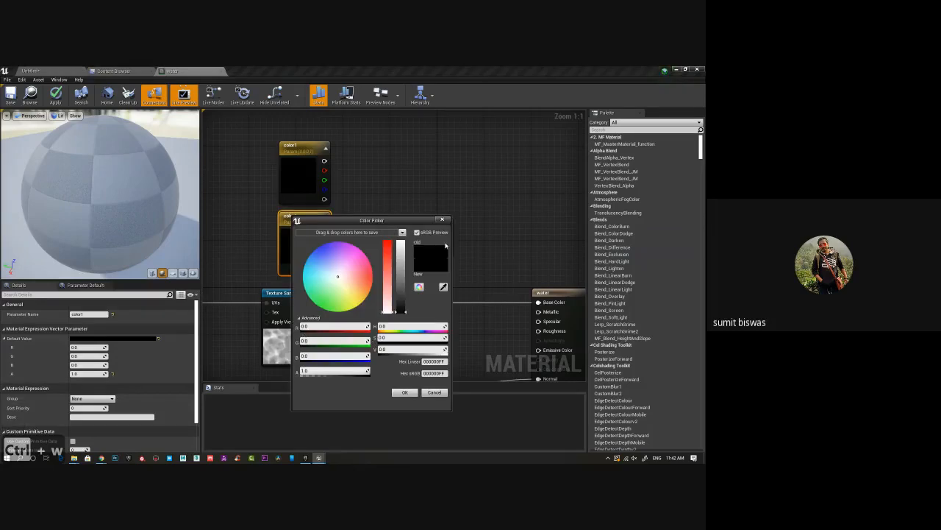
pyautogui.click(442, 219)
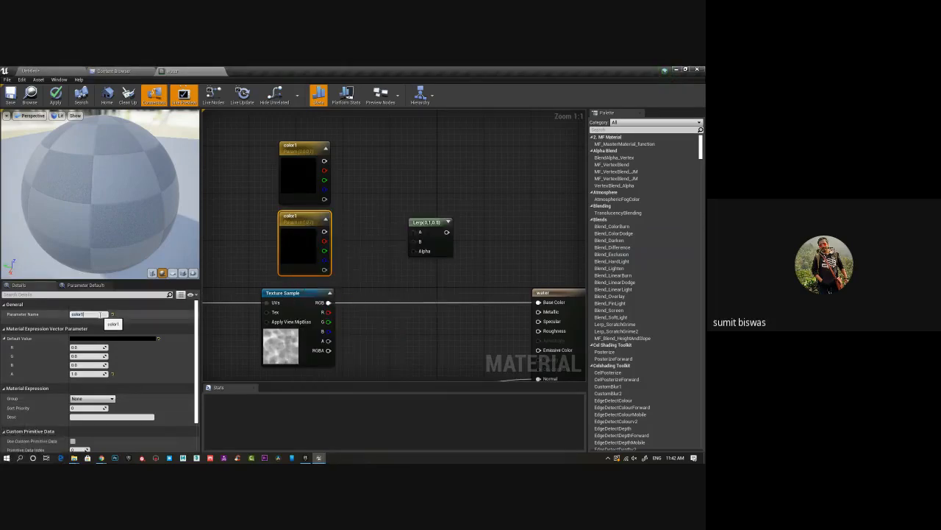
pyautogui.click(100, 314)
pyautogui.press('BackSpace')
pyautogui.write('2')
pyautogui.press('Return')
# Connect color1, color2 and the height texture's RGB to the Lerp's A, B and Alpha, and its output to Base Color.
pyautogui.moveTo(313, 245); pyautogui.dragTo(295, 241, button='right')
pyautogui.moveTo(307, 157); pyautogui.dragTo(400, 229)
pyautogui.moveTo(307, 227); pyautogui.dragTo(401, 237)
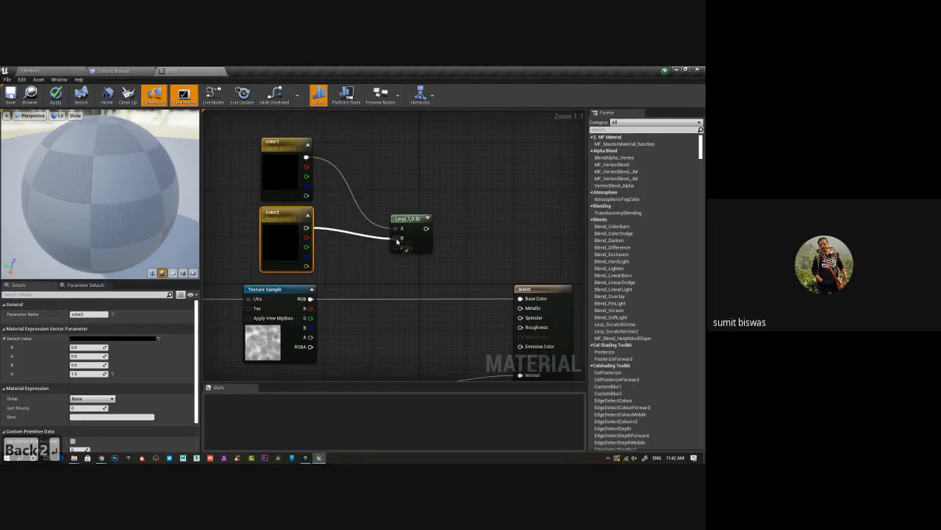
pyautogui.moveTo(311, 298); pyautogui.dragTo(520, 298)
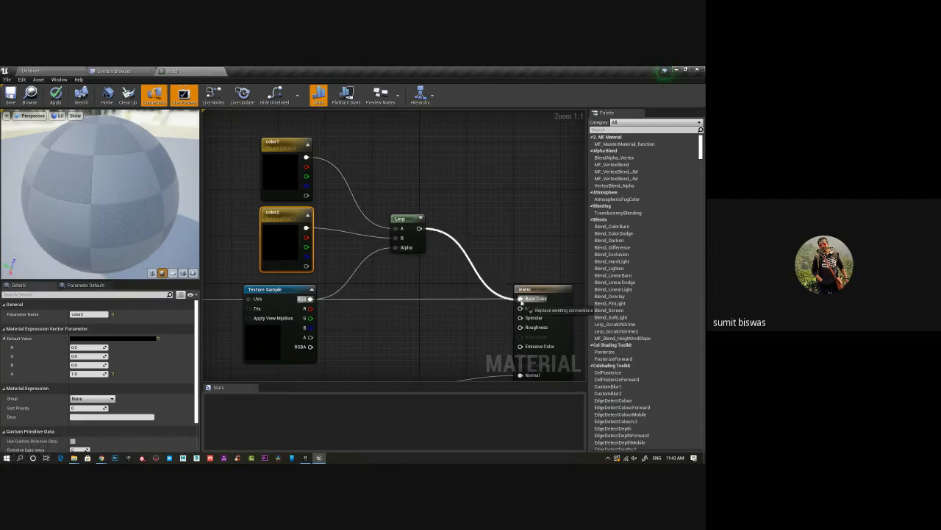
# Set the color1 parameter's default color to a medium blue of about R 0.24, G 0.43, B 0.66.
pyautogui.click(282, 177)
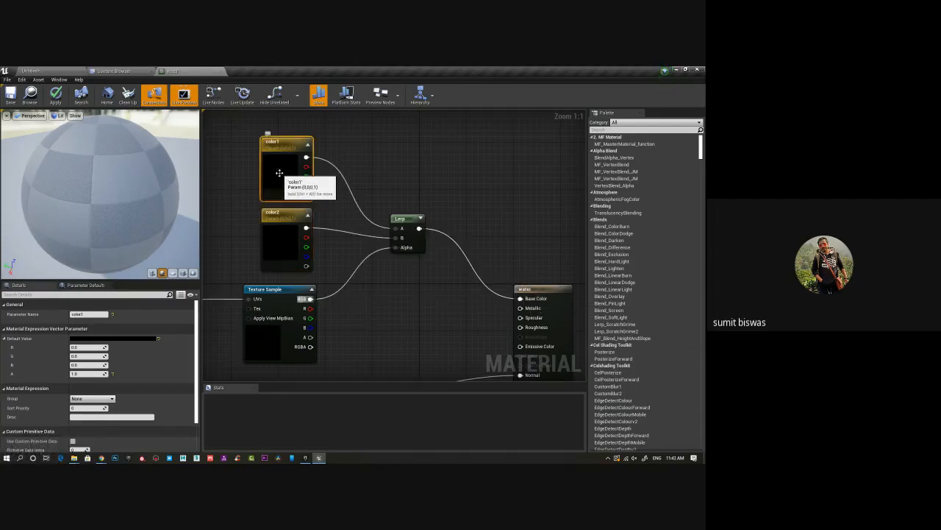
pyautogui.click(133, 340)
pyautogui.click(156, 306)
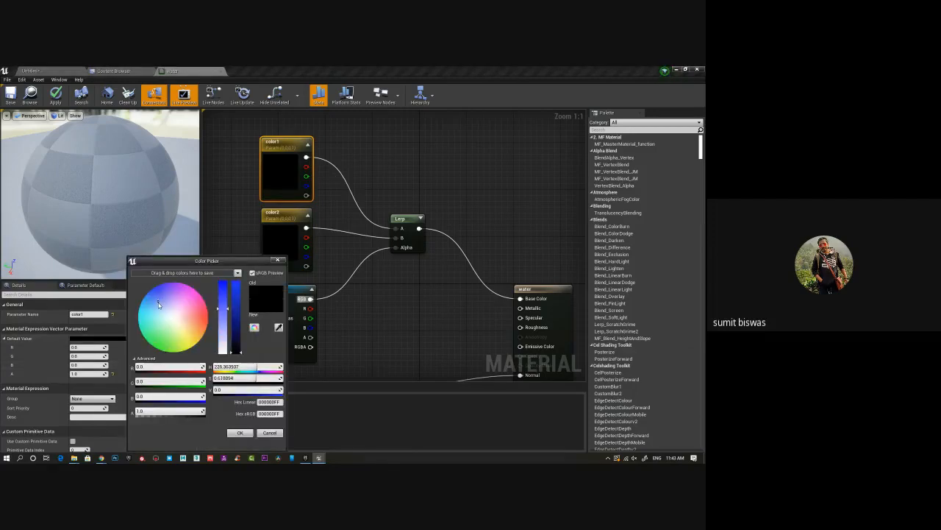
pyautogui.moveTo(156, 306); pyautogui.dragTo(155, 305)
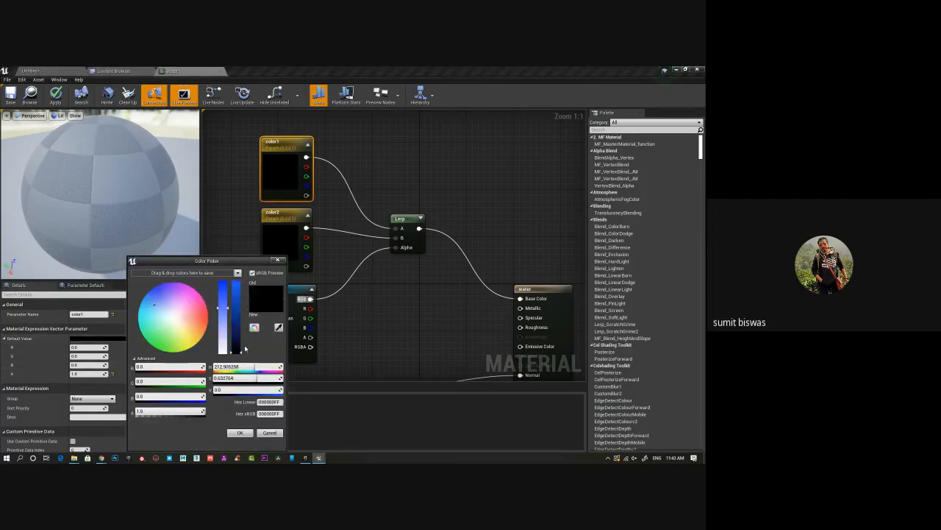
pyautogui.moveTo(240, 349); pyautogui.dragTo(237, 306)
pyautogui.click(240, 432)
# Set the color2 parameter's default color to a cyan blue of about R 0.18, G 0.47, B 0.57.
pyautogui.click(283, 262)
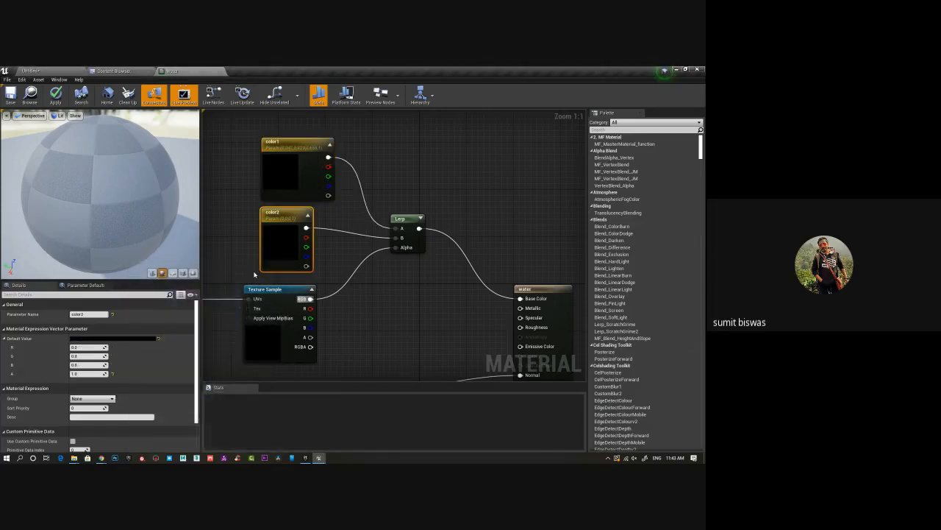
pyautogui.click(110, 340)
pyautogui.click(133, 315)
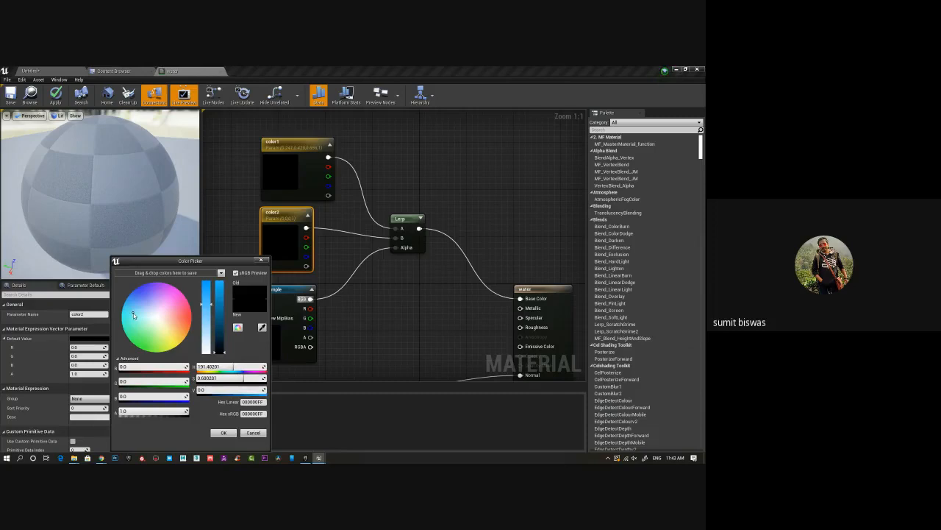
pyautogui.click(131, 312)
pyautogui.moveTo(131, 314); pyautogui.dragTo(134, 313)
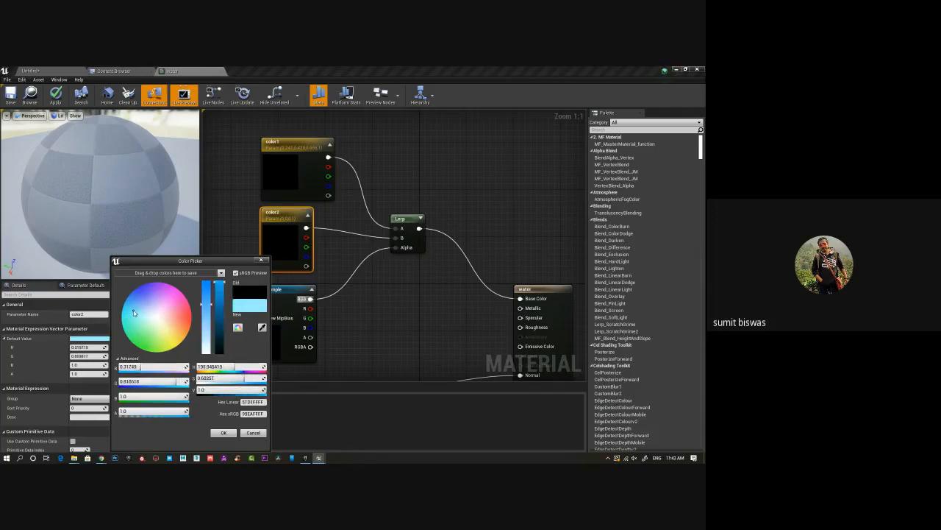
pyautogui.moveTo(250, 389); pyautogui.dragTo(234, 403)
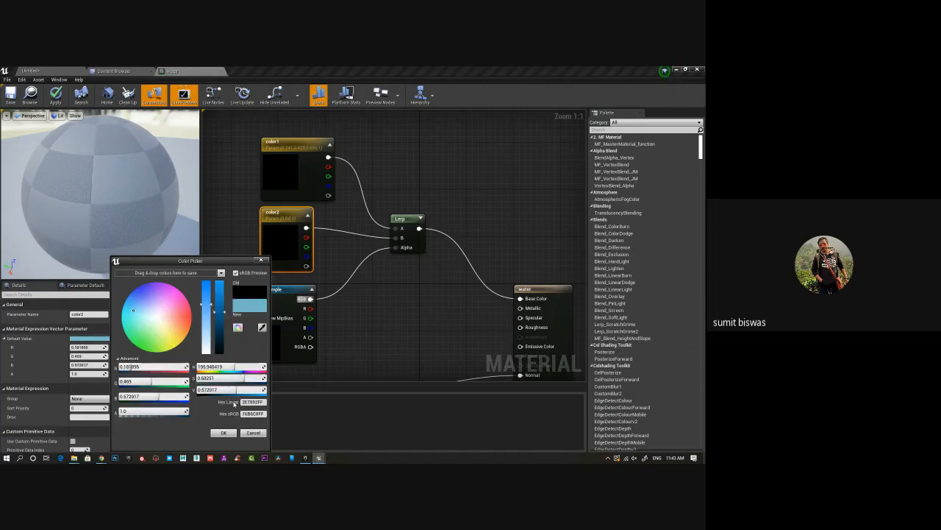
pyautogui.click(224, 433)
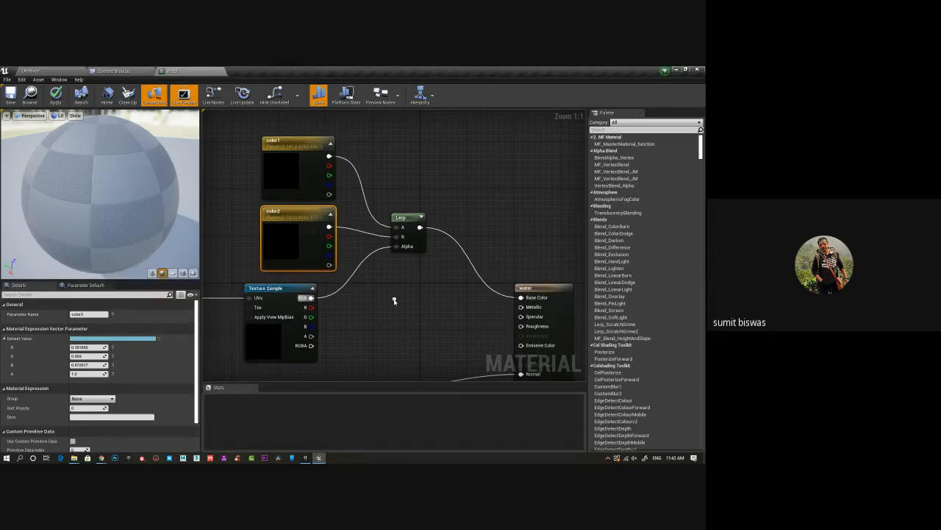
# Examine the color blend network and the material preview sphere from several angles.
pyautogui.moveTo(395, 302); pyautogui.dragTo(449, 272, button='right')
pyautogui.scroll(-2, 303, 276)
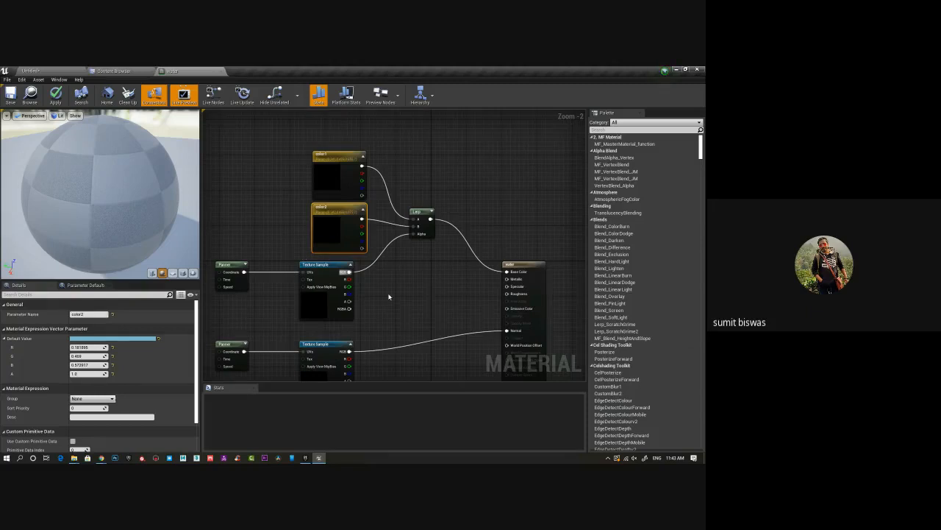
pyautogui.moveTo(389, 296); pyautogui.dragTo(427, 297, button='right')
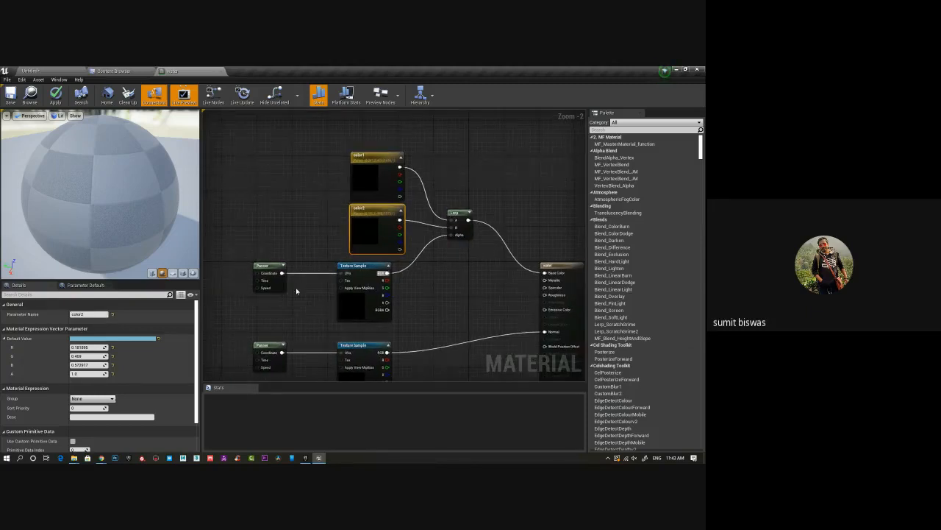
pyautogui.keyDown('alt'); pyautogui.moveTo(157, 229); pyautogui.dragTo(125, 204); pyautogui.keyUp('alt')
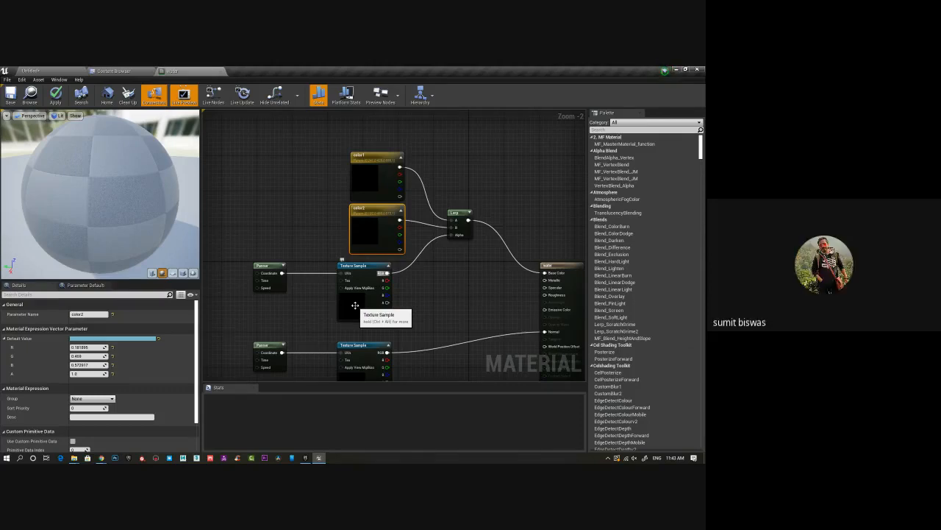
pyautogui.click(367, 180)
pyautogui.moveTo(436, 313); pyautogui.dragTo(417, 294, button='right')
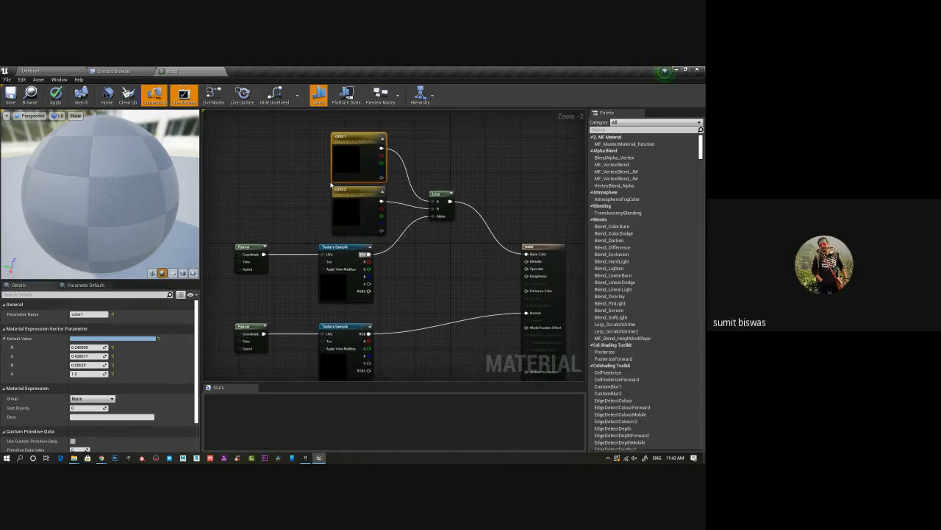
pyautogui.moveTo(105, 202); pyautogui.dragTo(185, 200)
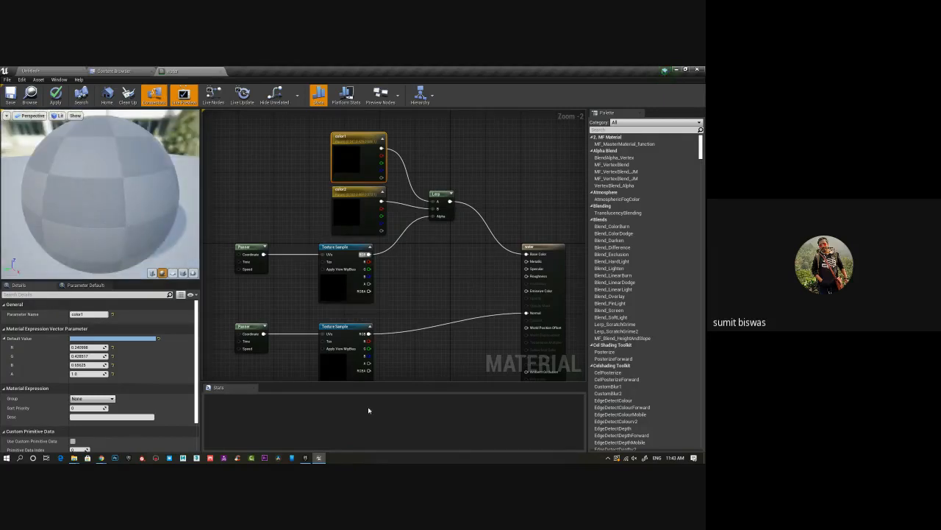
pyautogui.click(306, 458)
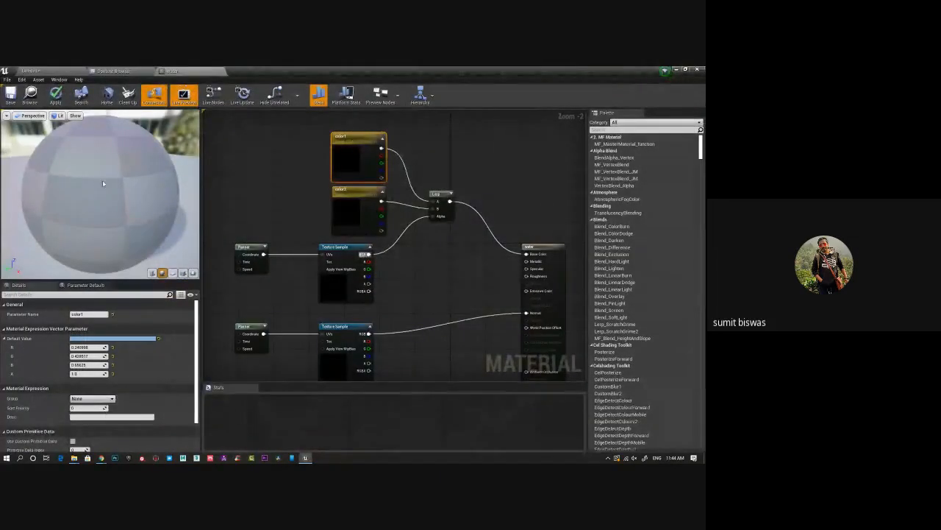
# Change color1 to a darker, more saturated blue with a value of about 0.44, and save the water material.
pyautogui.click(12, 93)
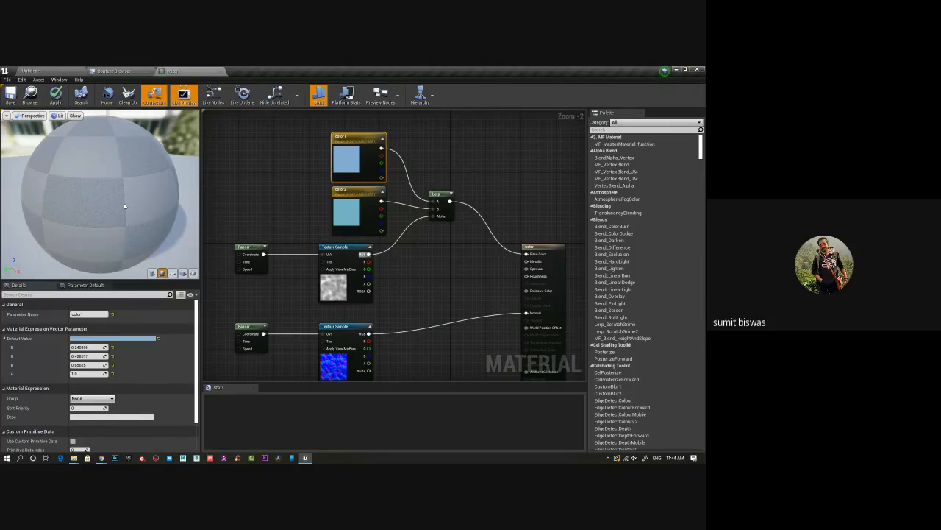
pyautogui.moveTo(105, 197); pyautogui.dragTo(112, 211)
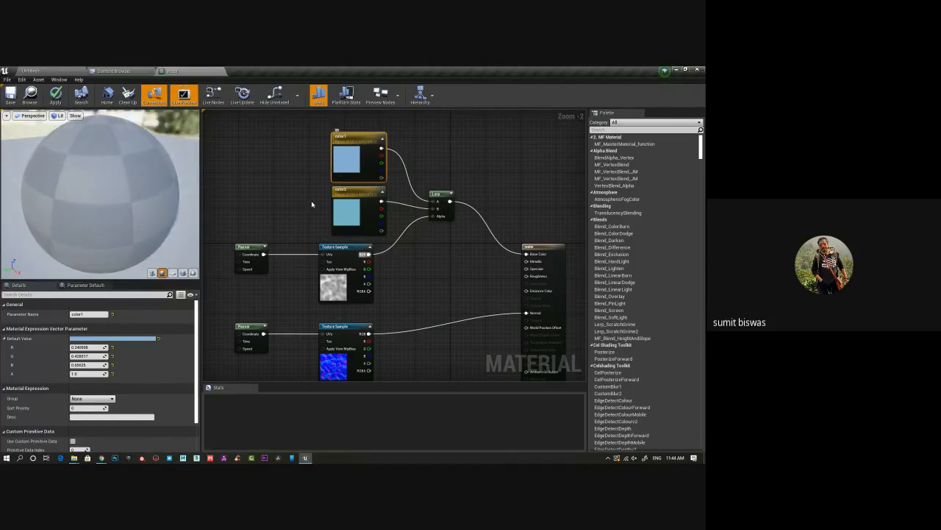
pyautogui.click(92, 341)
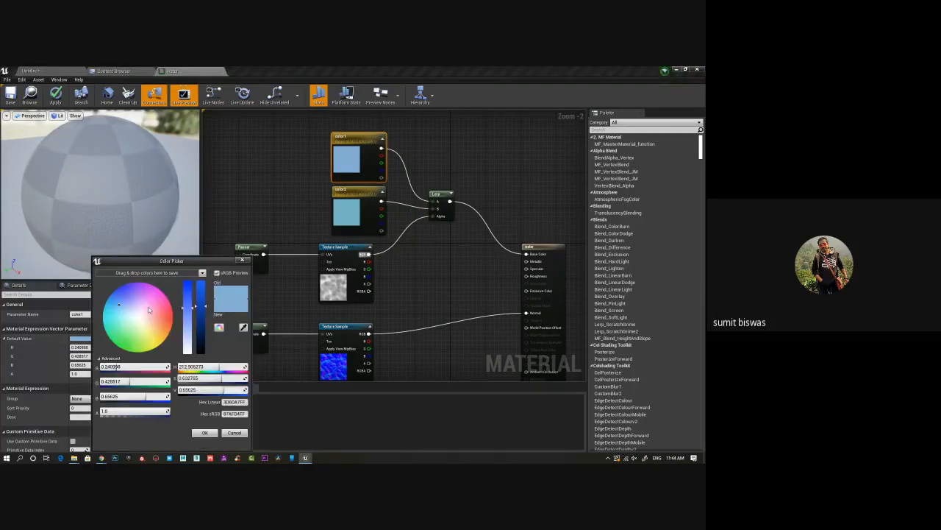
pyautogui.moveTo(200, 306)
pyautogui.mouseDown()
pyautogui.moveTo(204, 322)
pyautogui.moveTo(189, 301)
pyautogui.mouseUp()
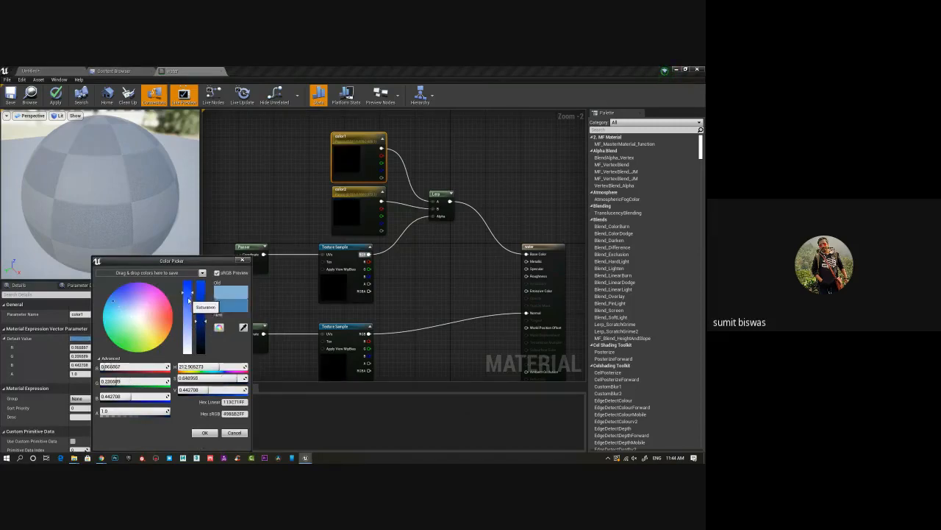
pyautogui.click(10, 93)
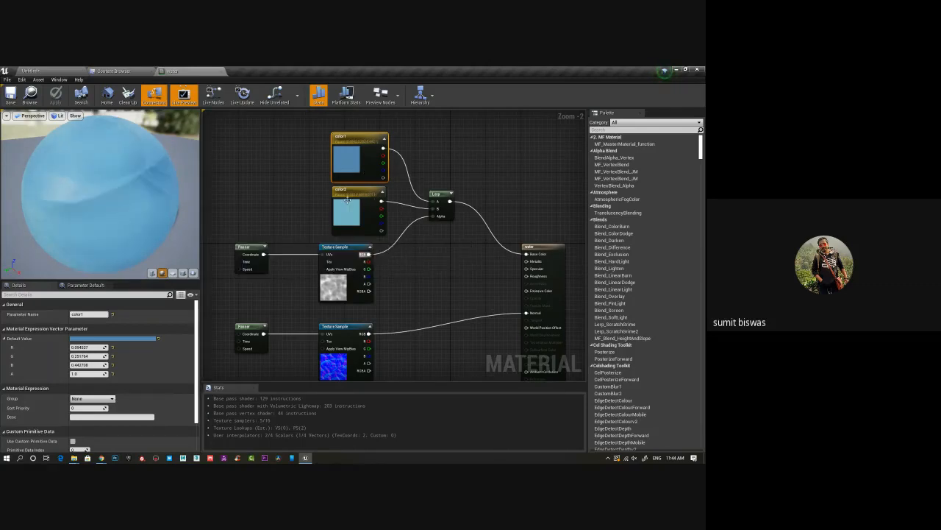
# Inspect the updated water on the lake plane in the level, and return to the water material graph.
pyautogui.click(60, 73)
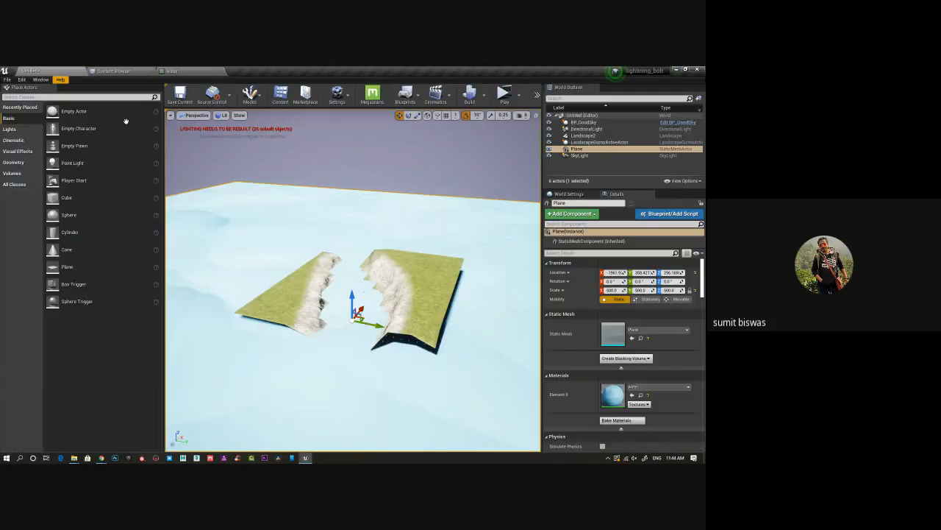
pyautogui.keyDown('alt'); pyautogui.moveTo(370, 218); pyautogui.dragTo(176, 273); pyautogui.keyUp('alt')
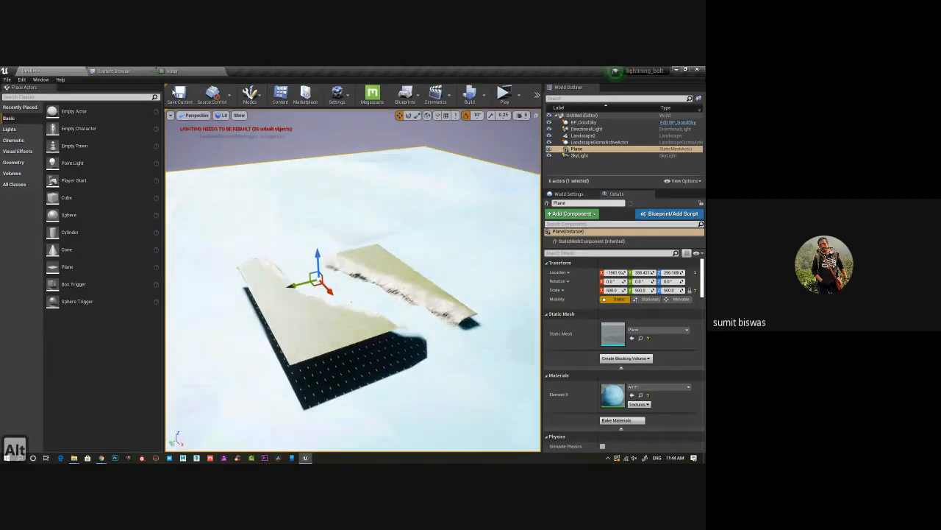
pyautogui.click(171, 71)
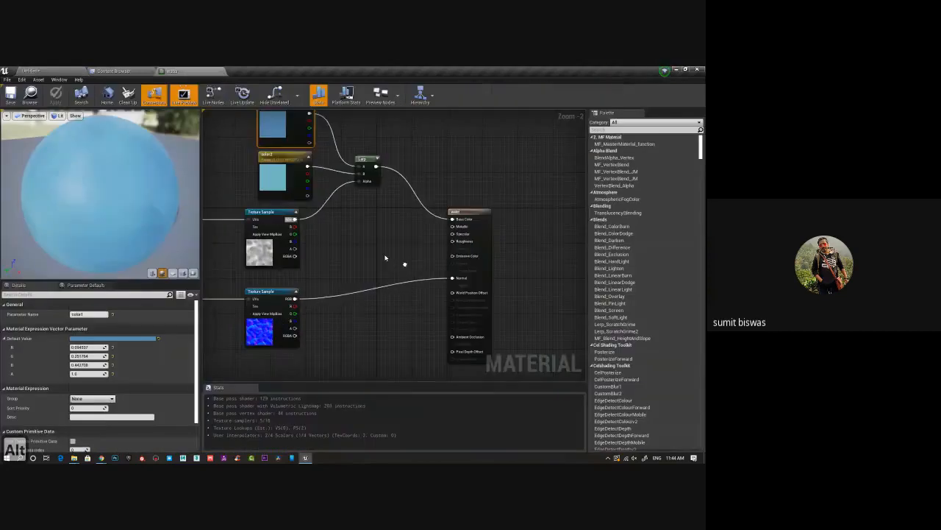
pyautogui.scroll(2, 474, 252)
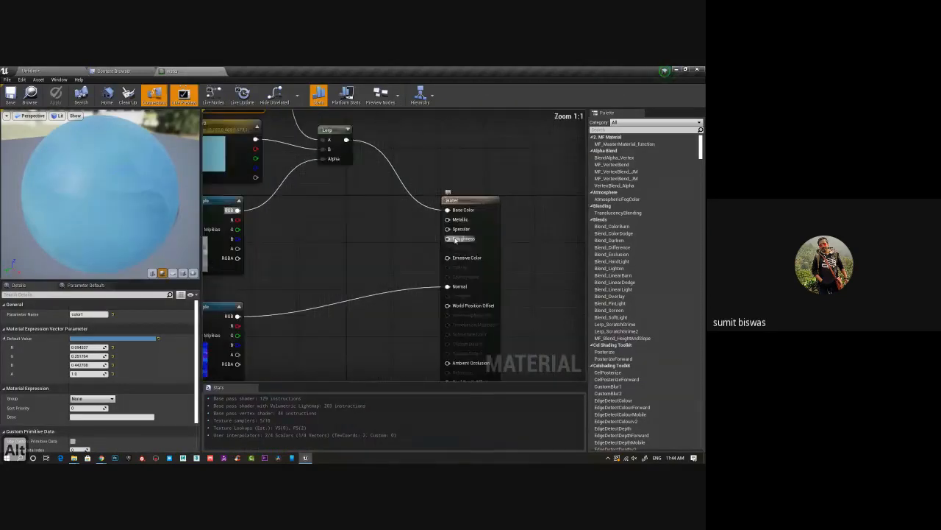
# Try a scalar parameter with a default value of 0.1 on the material's Specular input.
pyautogui.click(362, 244)
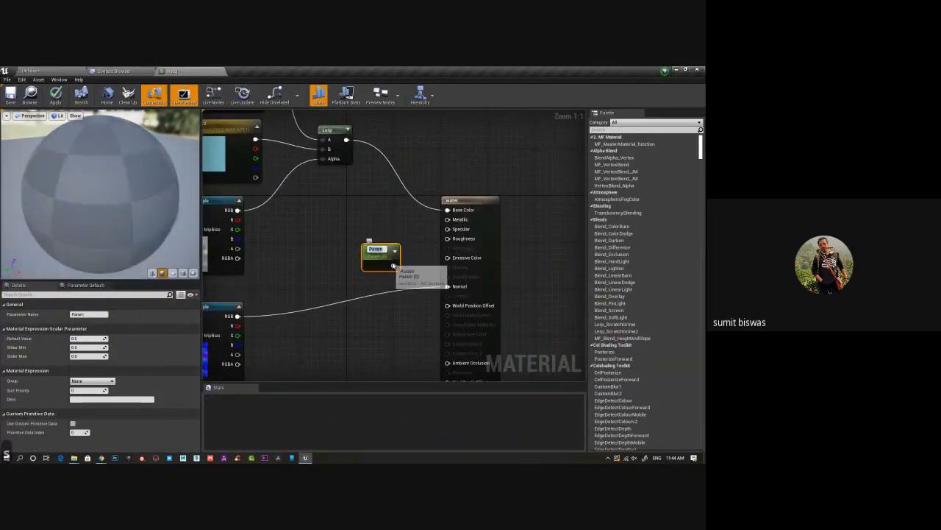
pyautogui.moveTo(399, 257); pyautogui.dragTo(447, 229)
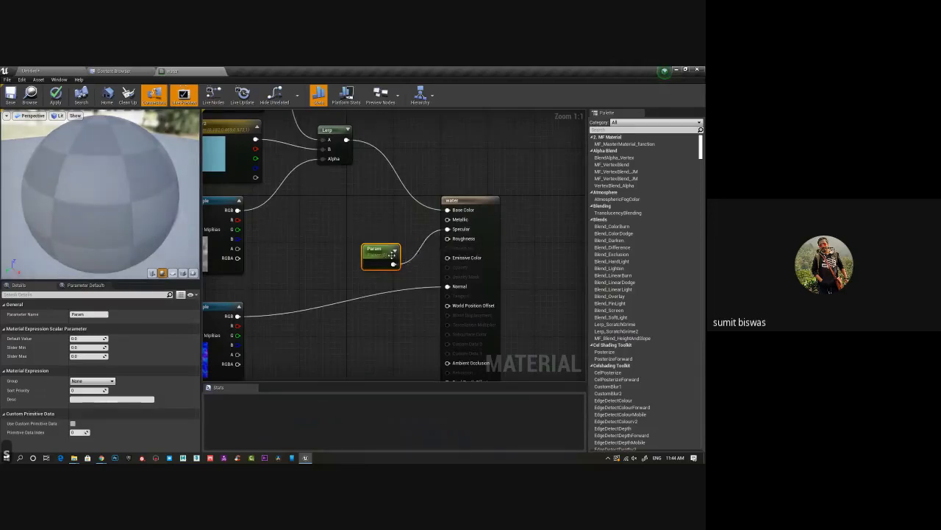
pyautogui.moveTo(384, 252); pyautogui.dragTo(373, 239)
pyautogui.click(83, 339)
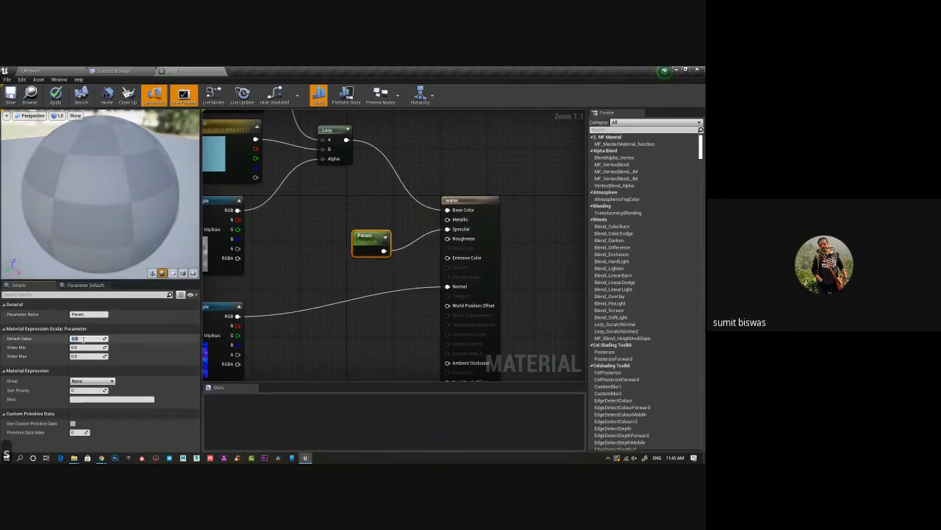
pyautogui.write('0.1')
pyautogui.press('Return')
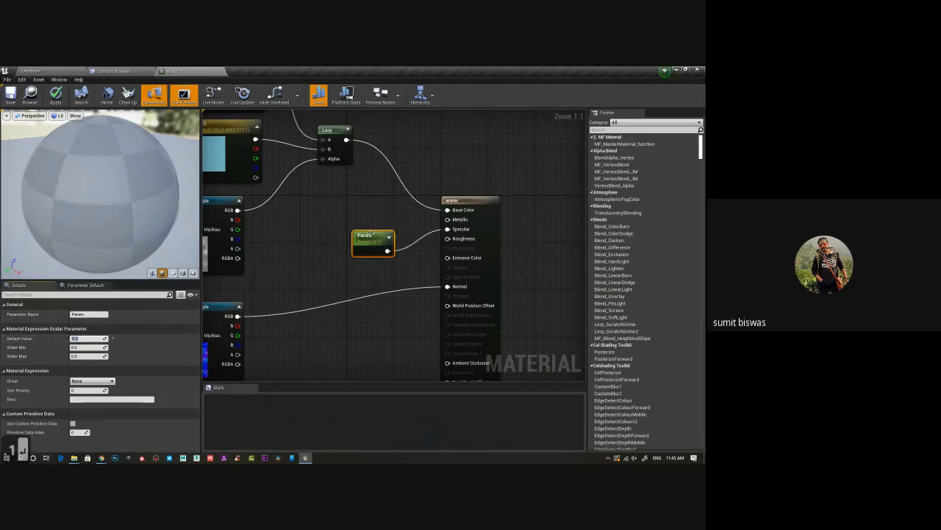
# Reposition the scalar parameter beside the material node, and delete it to free the Specular input.
pyautogui.moveTo(373, 236); pyautogui.dragTo(372, 223)
pyautogui.moveTo(383, 267); pyautogui.dragTo(376, 281, button='right')
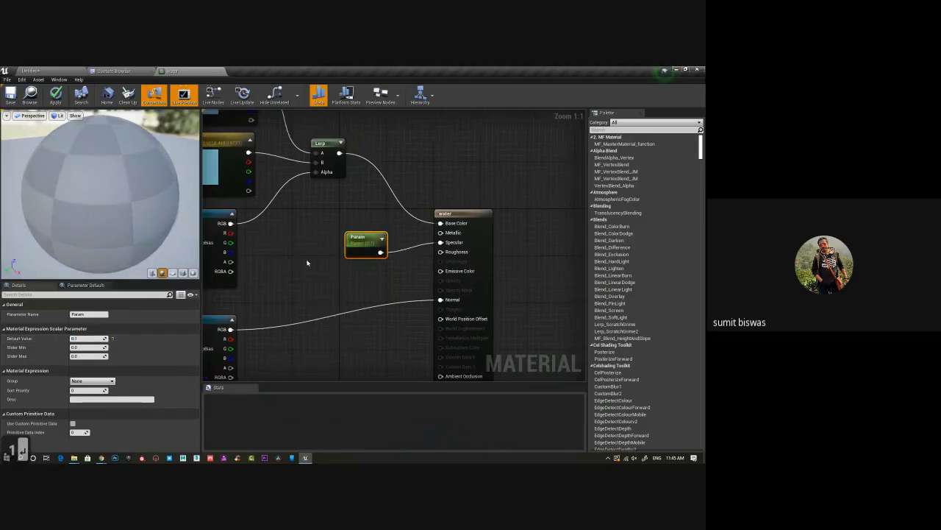
pyautogui.moveTo(364, 237); pyautogui.dragTo(369, 231)
pyautogui.click(313, 275)
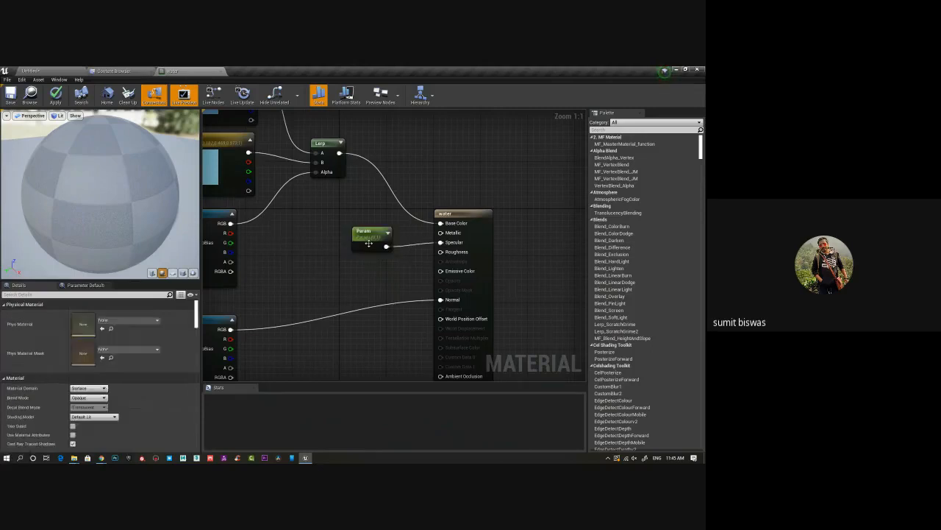
pyautogui.click(370, 234)
pyautogui.moveTo(319, 296); pyautogui.dragTo(364, 289, button='right')
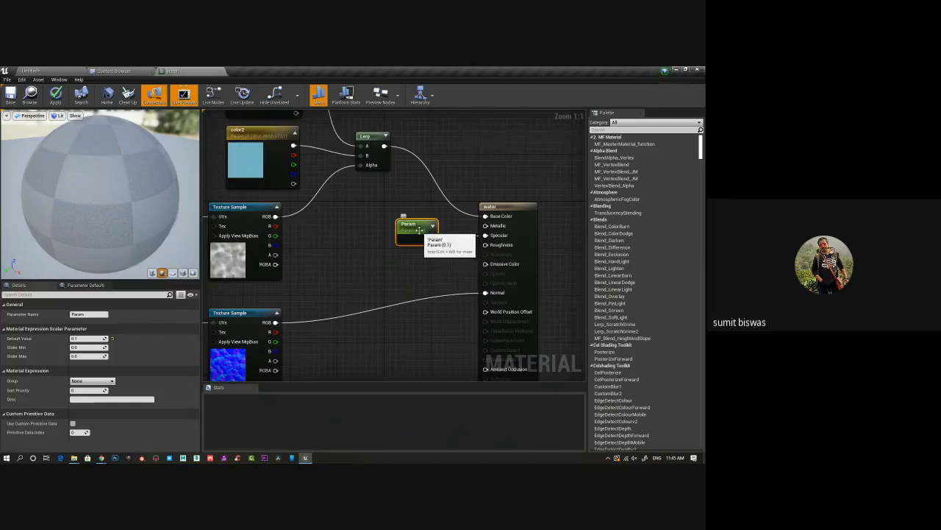
pyautogui.press('Delete')
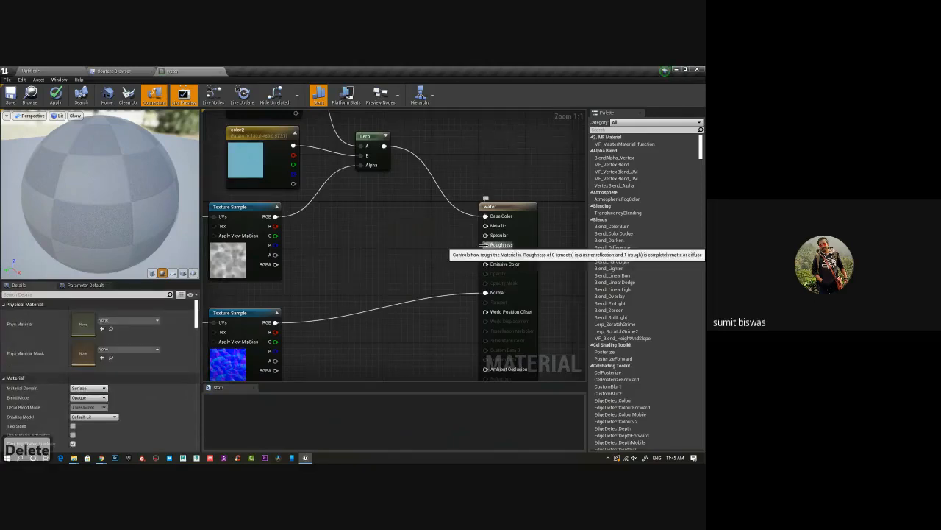
# Promote the material's Roughness input to a parameter, place its node beside the material node and set its default to 0.2.
pyautogui.rightClick(487, 245)
pyautogui.click(502, 255)
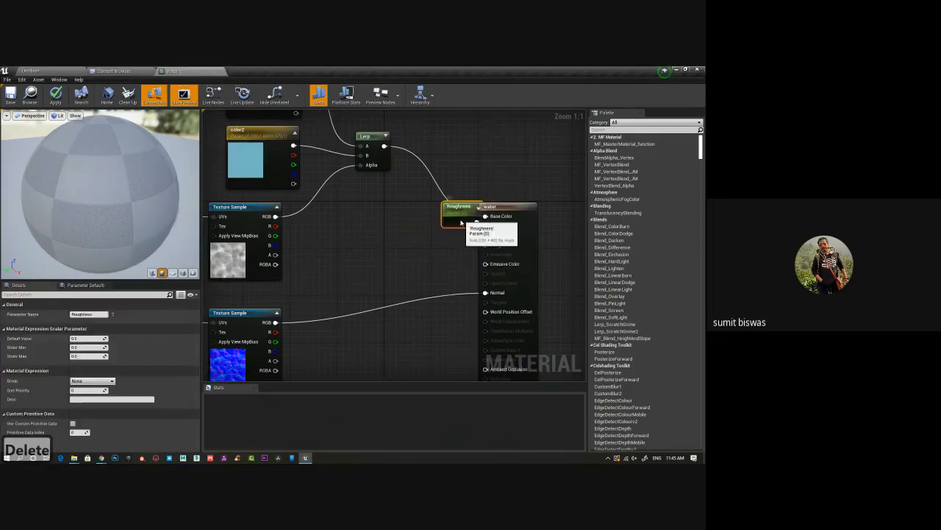
pyautogui.moveTo(475, 215); pyautogui.dragTo(422, 249)
pyautogui.click(90, 338)
pyautogui.write('.2')
pyautogui.press('Return')
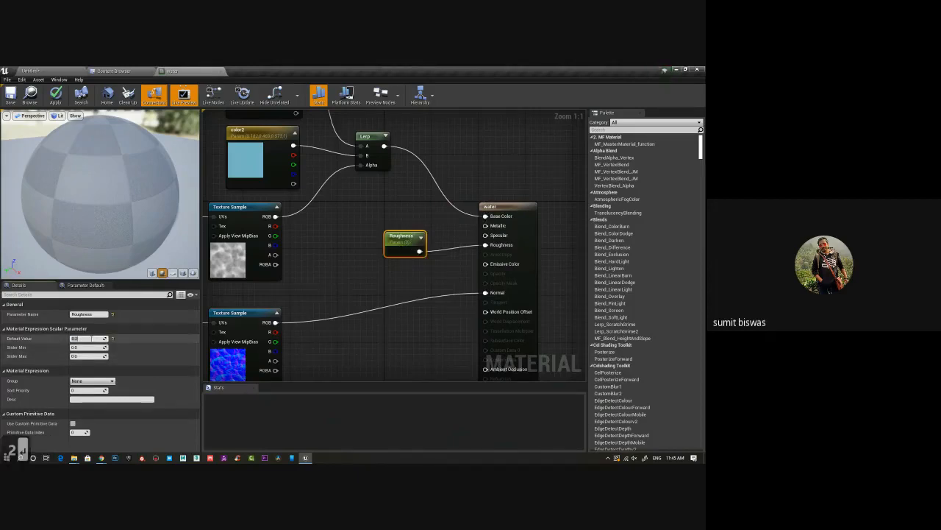
# Set the Panner feeding the grey wave texture to Speed X 0.2 and Speed Y 0.4.
pyautogui.moveTo(334, 292); pyautogui.dragTo(477, 232, button='right')
pyautogui.click(246, 254)
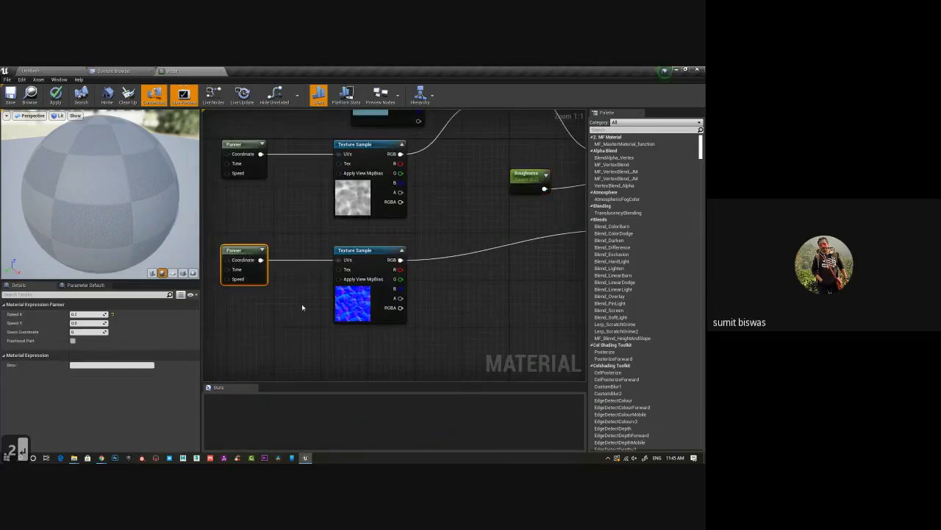
pyautogui.moveTo(294, 308); pyautogui.dragTo(325, 290, button='right')
pyautogui.moveTo(249, 304); pyautogui.dragTo(267, 297, button='right')
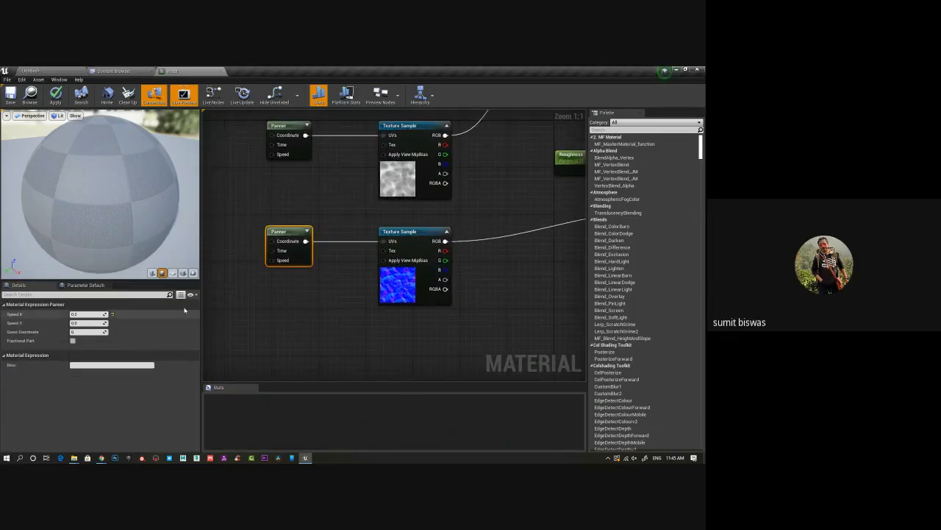
pyautogui.moveTo(343, 190); pyautogui.dragTo(362, 266, button='right')
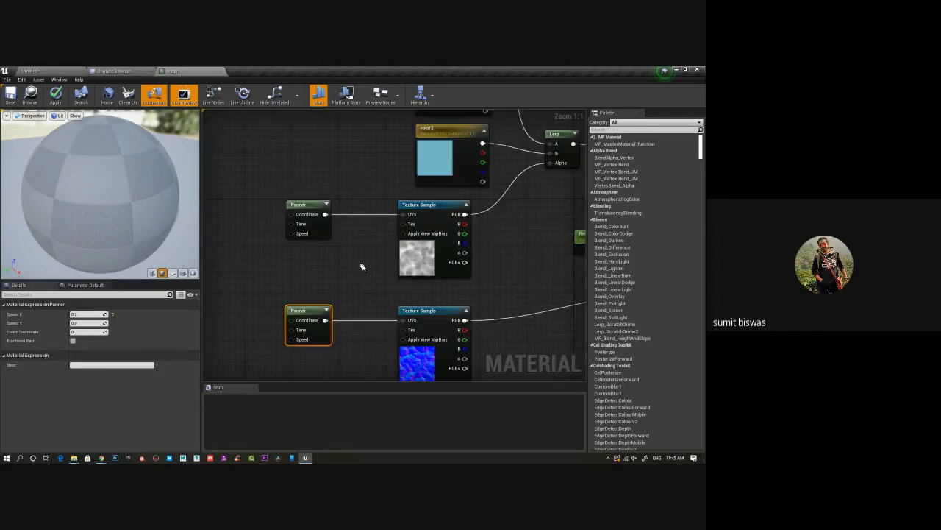
pyautogui.click(308, 203)
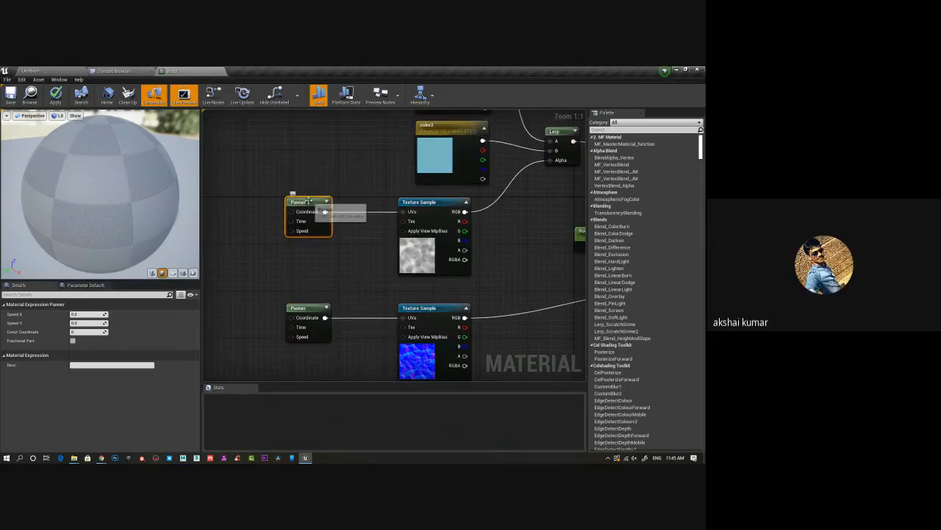
pyautogui.click(88, 315)
pyautogui.write('.')
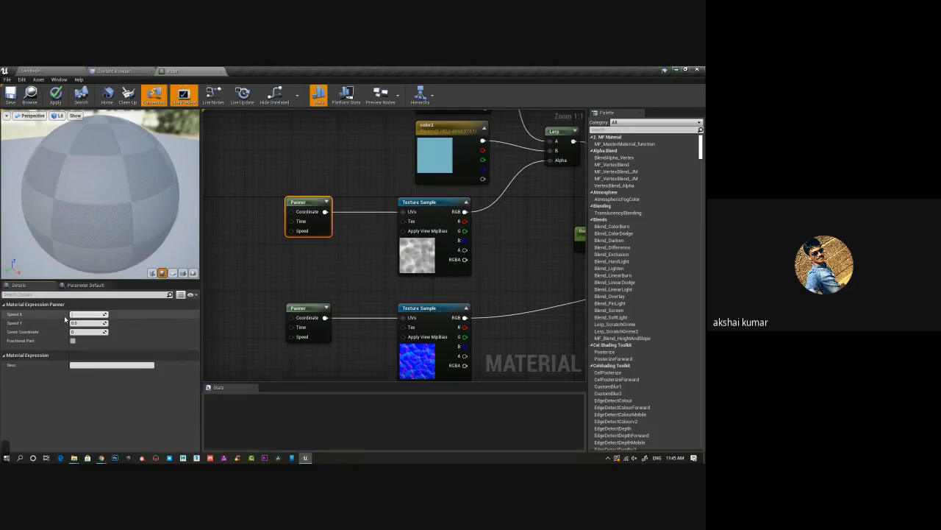
pyautogui.write('0')
pyautogui.press('Return')
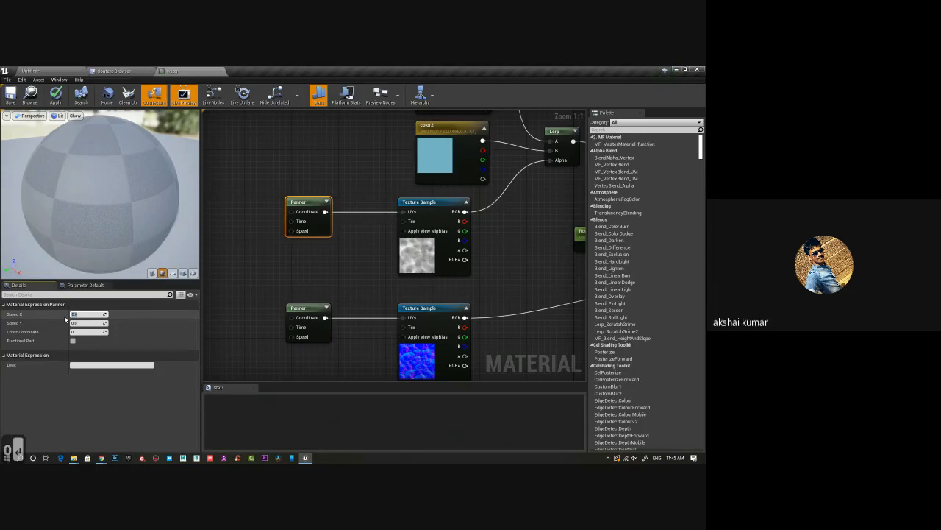
pyautogui.write('2')
pyautogui.press('Return')
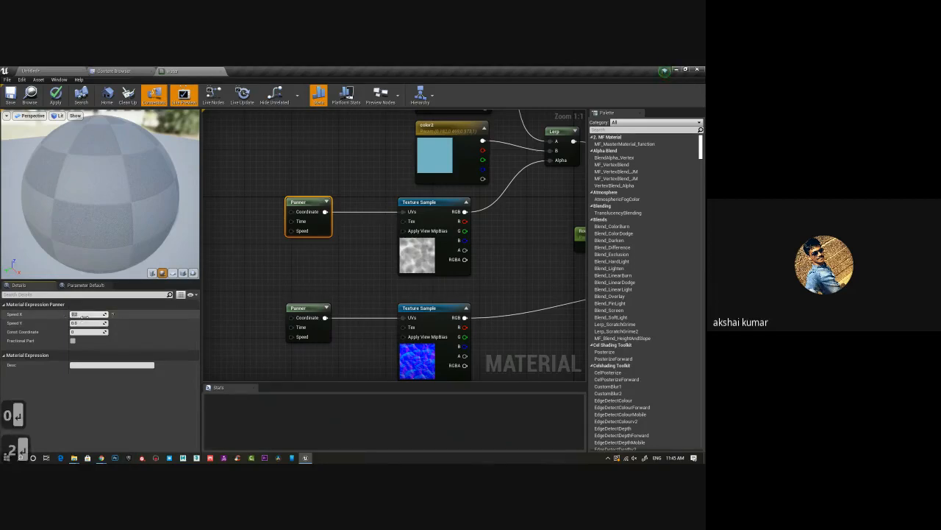
pyautogui.click(85, 323)
pyautogui.write('.4')
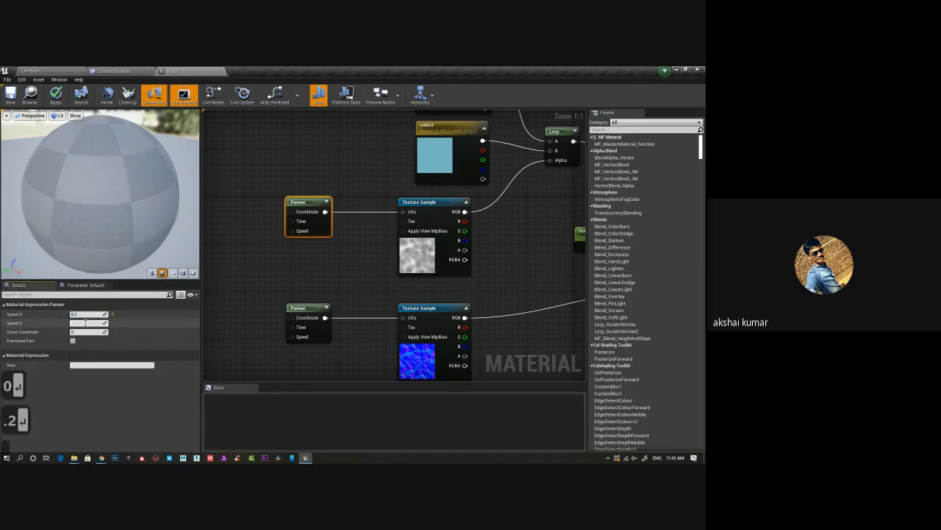
pyautogui.press('Return')
pyautogui.moveTo(296, 279); pyautogui.dragTo(275, 268, button='right')
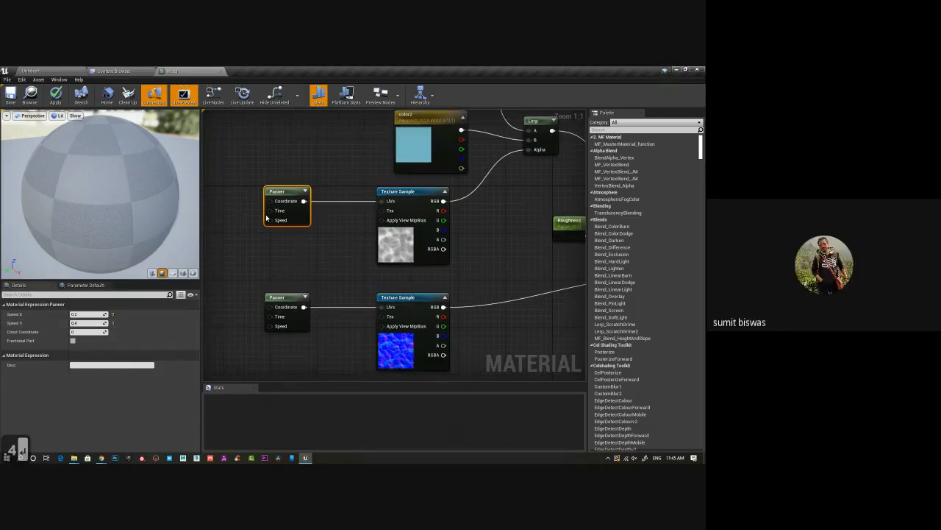
# Save the water material and inspect the updated water on the lake plane in the level.
pyautogui.click(287, 302)
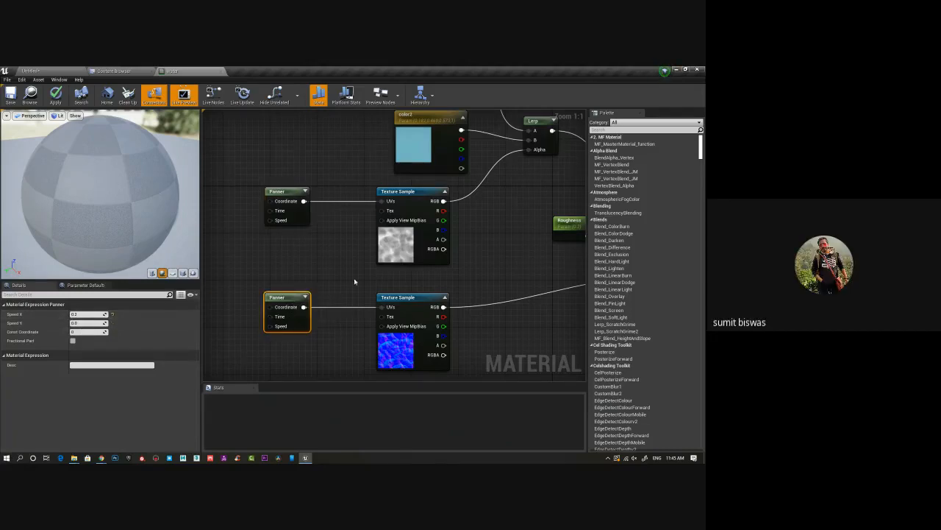
pyautogui.scroll(-1, 389, 284)
pyautogui.scroll(-2, 389, 285)
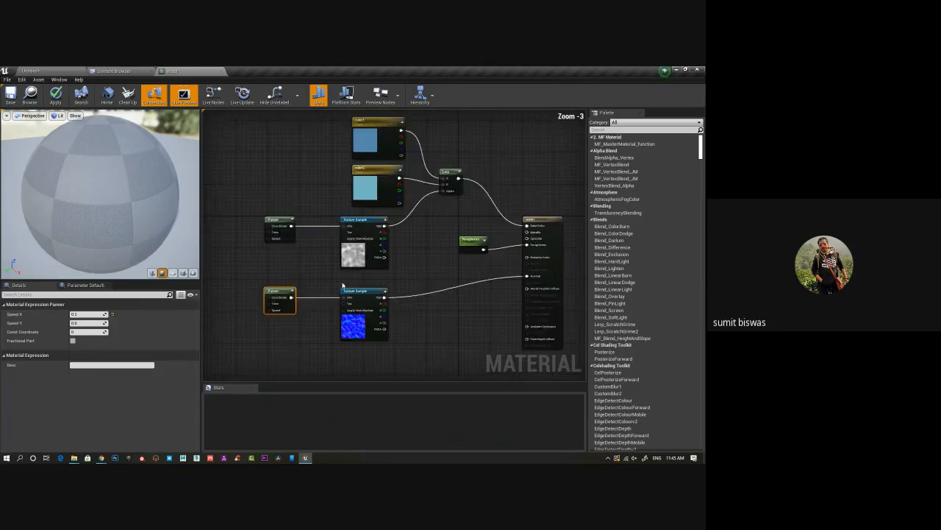
pyautogui.click(10, 94)
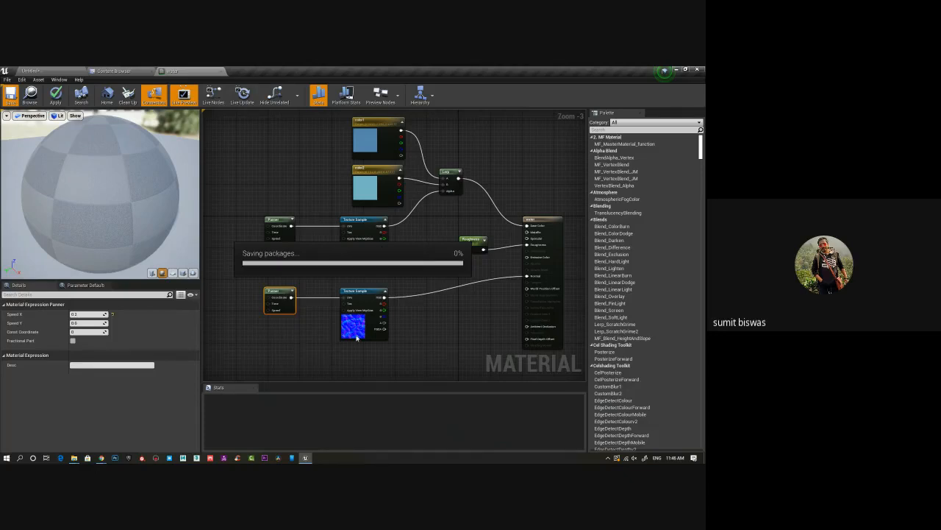
pyautogui.keyDown('alt'); pyautogui.moveTo(103, 209); pyautogui.dragTo(109, 180); pyautogui.keyUp('alt')
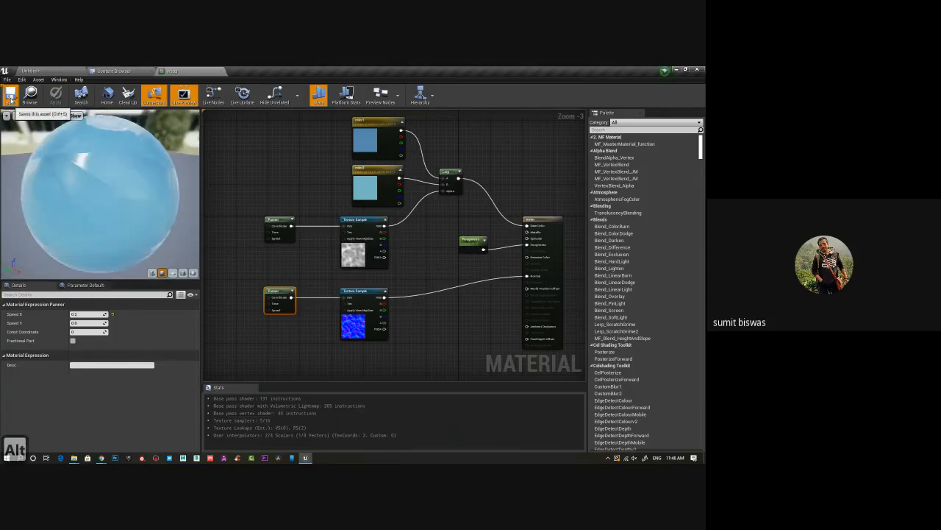
pyautogui.click(59, 71)
pyautogui.keyDown('alt'); pyautogui.moveTo(383, 303); pyautogui.dragTo(481, 323); pyautogui.keyUp('alt')
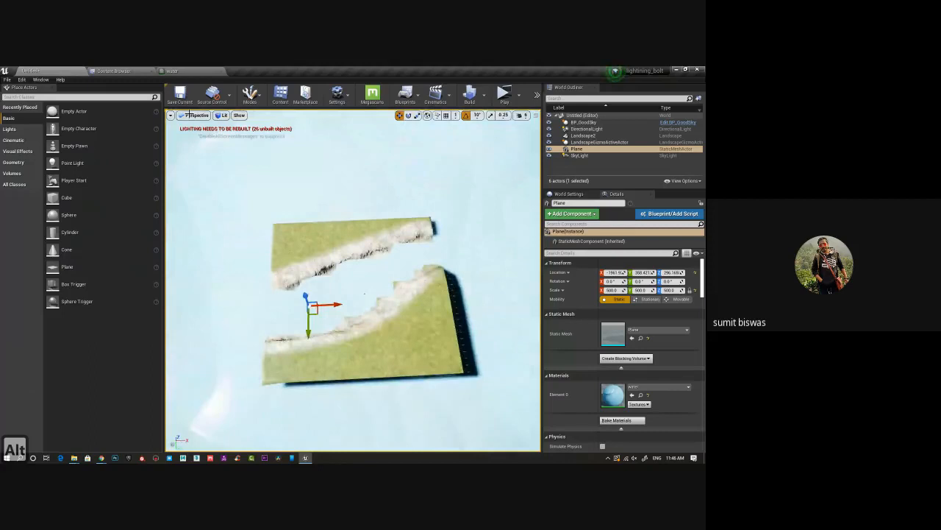
# Back in the water material graph, add a TexCoord node and route it through a new Multiply node into the upper Panner's Coordinate input.
pyautogui.click(171, 70)
pyautogui.scroll(3, 246, 234)
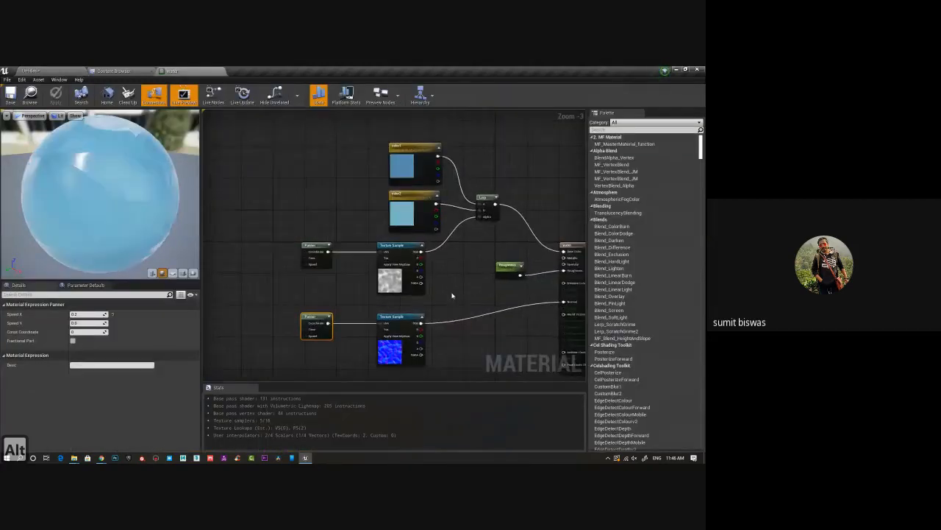
pyautogui.click(242, 234)
pyautogui.moveTo(277, 244); pyautogui.dragTo(305, 255)
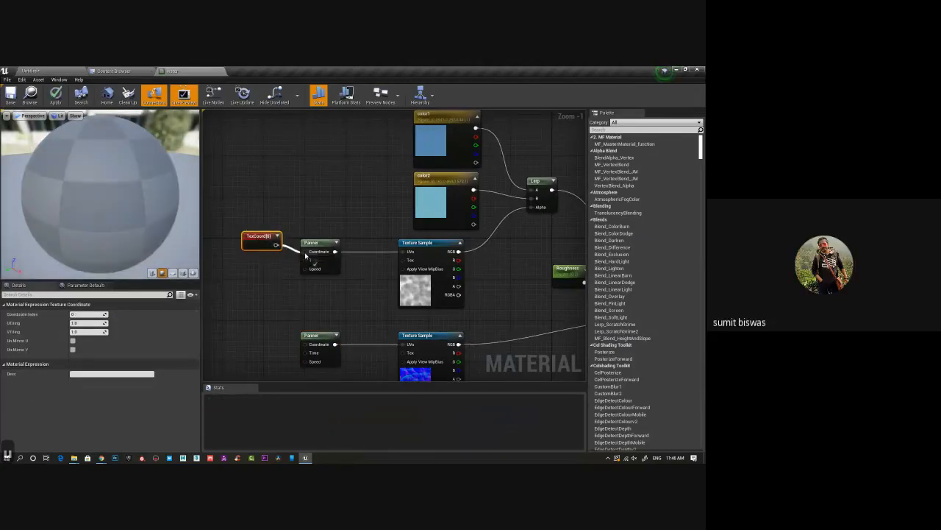
pyautogui.moveTo(259, 236); pyautogui.dragTo(220, 238)
pyautogui.click(248, 253)
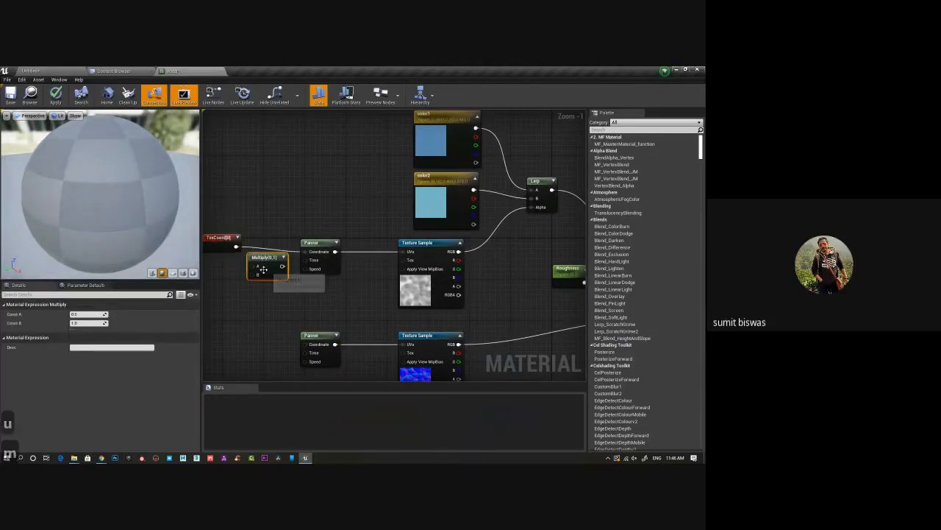
pyautogui.moveTo(283, 266); pyautogui.dragTo(305, 255)
pyautogui.moveTo(237, 246); pyautogui.dragTo(253, 266)
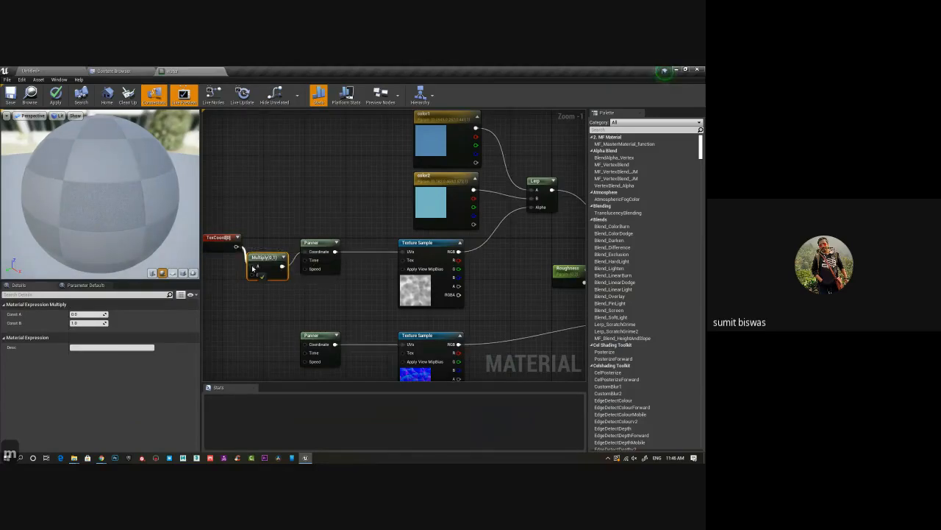
# Add a scalar parameter to the Multiply node's B input and set its default value to 1.
pyautogui.keyDown('shift'); pyautogui.click(211, 284); pyautogui.keyUp('shift')
pyautogui.moveTo(240, 303); pyautogui.dragTo(252, 275)
pyautogui.moveTo(227, 291); pyautogui.dragTo(213, 286)
pyautogui.click(90, 338)
pyautogui.write('1')
pyautogui.press('Return')
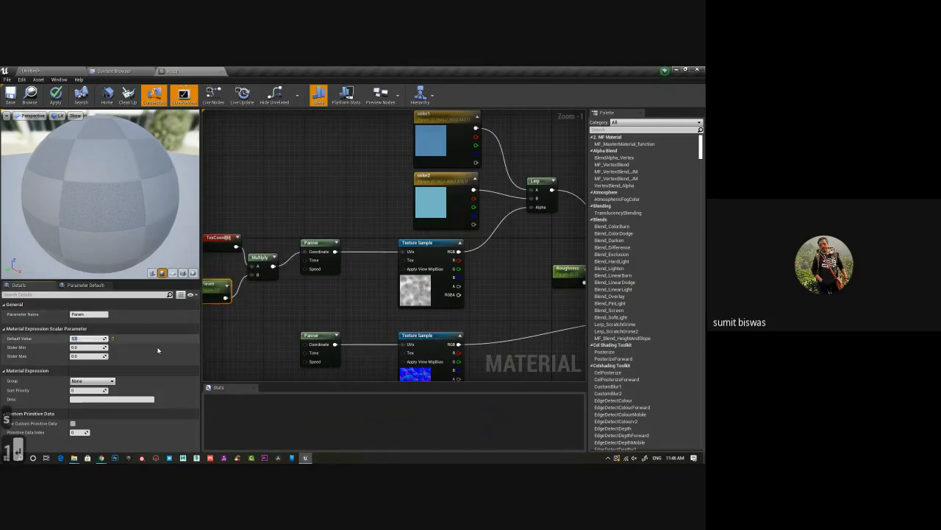
# Move the TexCoord, Multiply and parameter nodes away from the Panner, and set the tiling parameter's default value to 10.
pyautogui.moveTo(354, 282); pyautogui.dragTo(412, 280, button='right')
pyautogui.moveTo(236, 211); pyautogui.dragTo(341, 339)
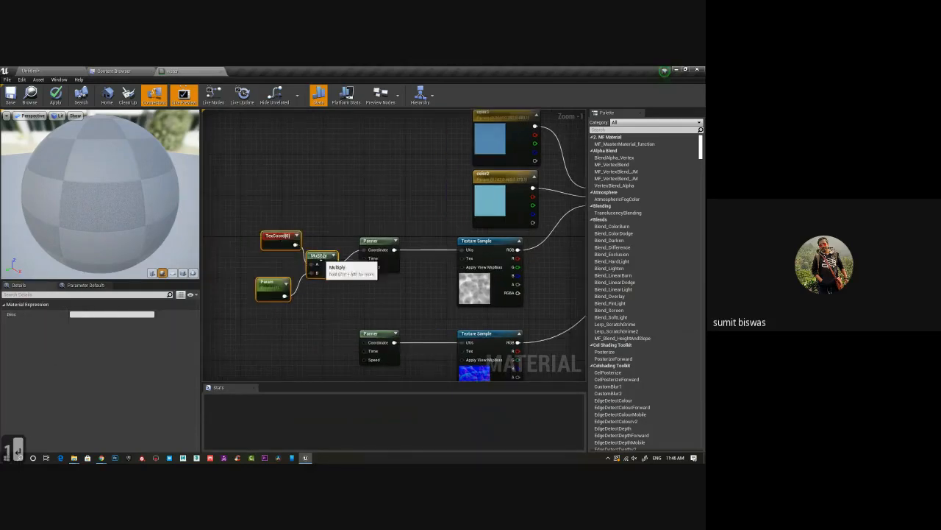
pyautogui.moveTo(322, 250); pyautogui.dragTo(293, 216)
pyautogui.click(243, 250)
pyautogui.click(88, 339)
pyautogui.write('10')
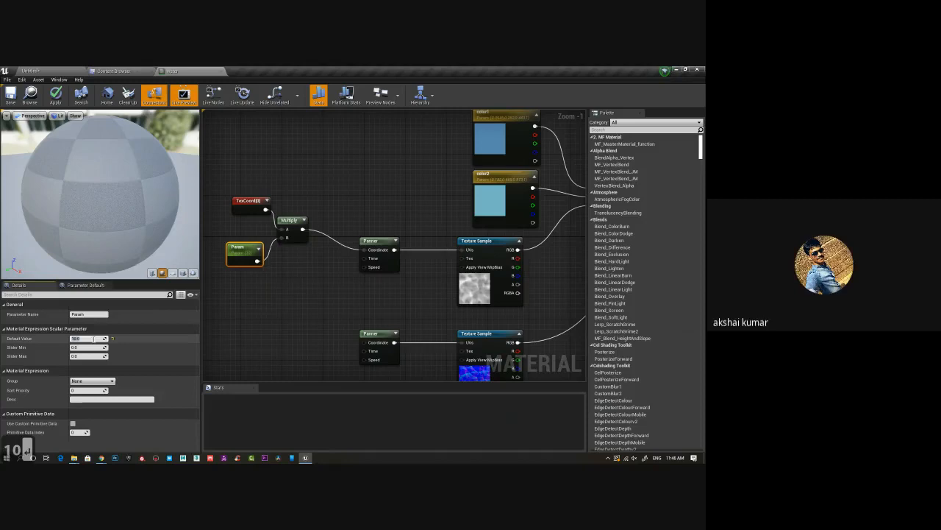
# Connect the Multiply output to the Coordinate input of the normal map's Panner as well, and select the three tiling nodes.
pyautogui.moveTo(323, 327); pyautogui.dragTo(302, 294, button='right')
pyautogui.moveTo(280, 197); pyautogui.dragTo(343, 309)
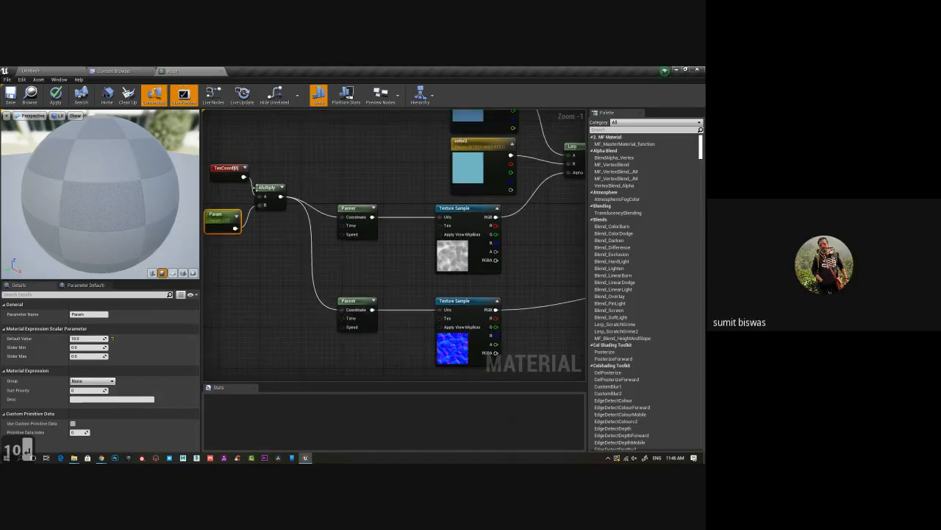
pyautogui.moveTo(272, 148); pyautogui.dragTo(344, 157, button='right')
pyautogui.moveTo(252, 150); pyautogui.dragTo(348, 241)
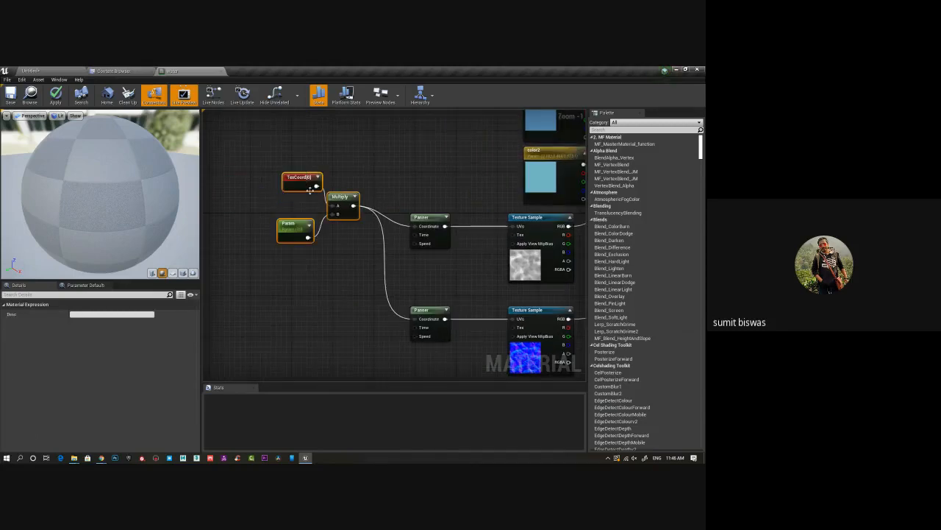
# Save the water material, check the tiled waves on the lake plane in the level, and return to the material graph.
pyautogui.click(11, 98)
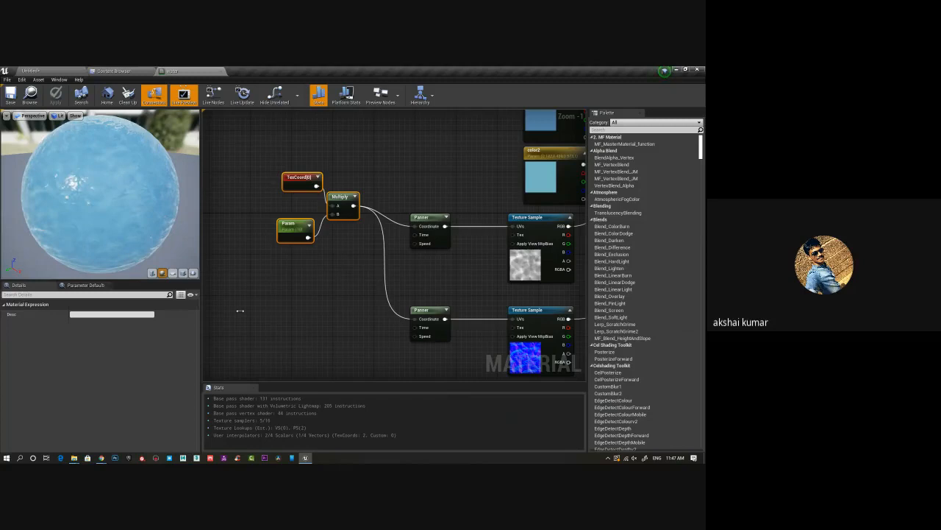
pyautogui.click(57, 70)
pyautogui.keyDown('alt'); pyautogui.moveTo(385, 269); pyautogui.dragTo(304, 381); pyautogui.keyUp('alt')
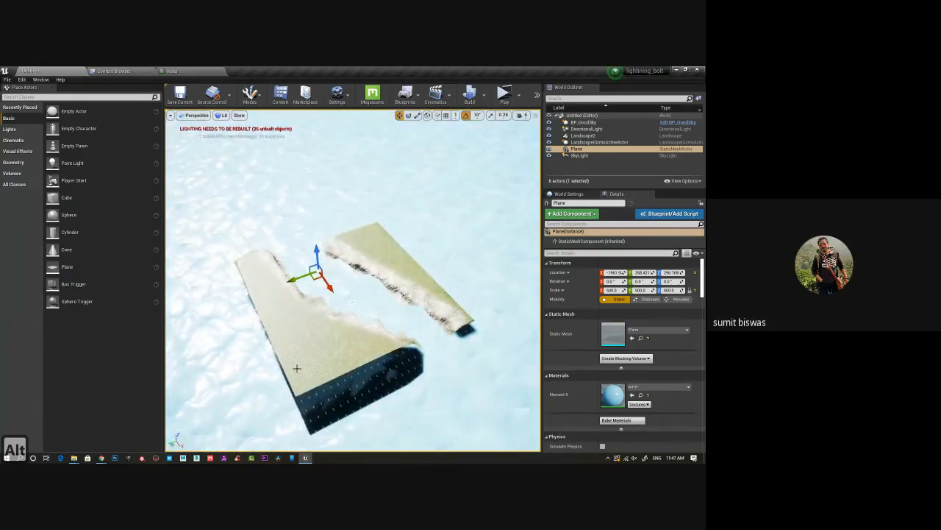
pyautogui.click(182, 72)
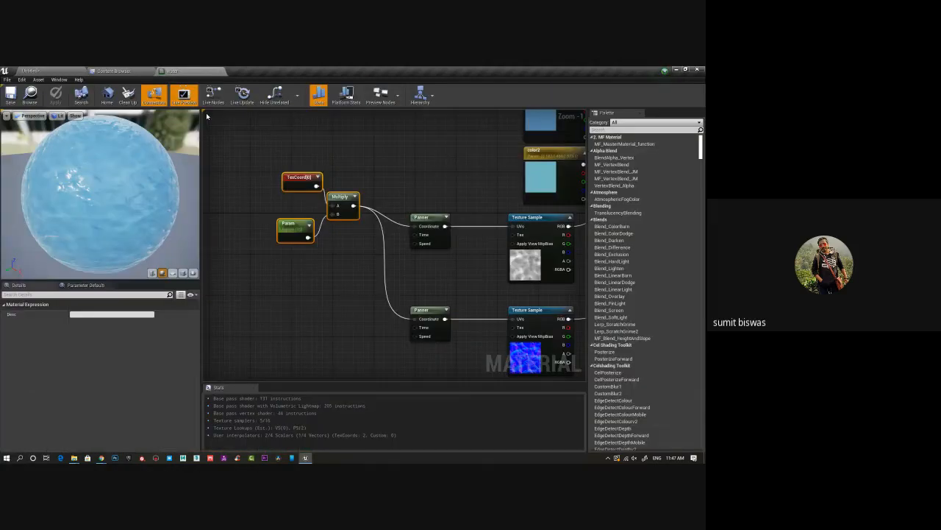
# Darken the color1 parameter's blue by lowering its brightness value to about 0.297.
pyautogui.moveTo(463, 282); pyautogui.dragTo(379, 303, button='right')
pyautogui.click(460, 141)
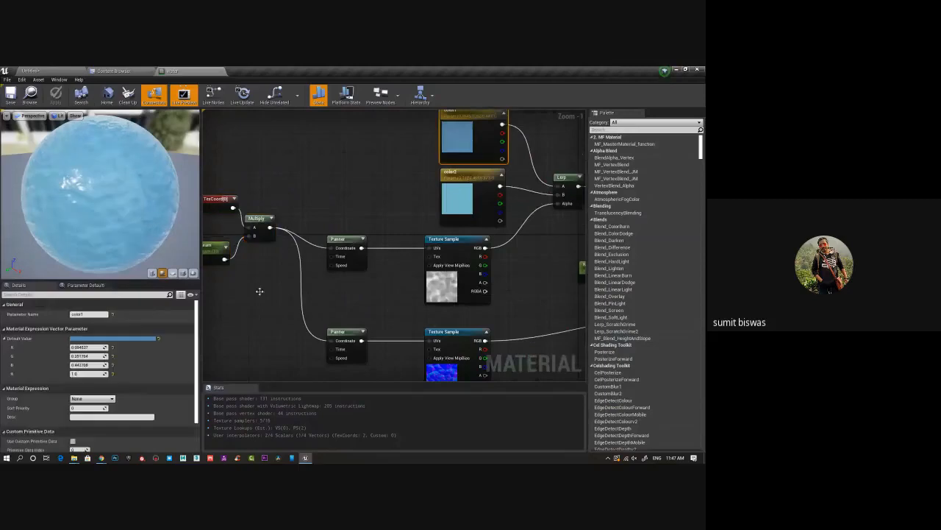
pyautogui.click(128, 339)
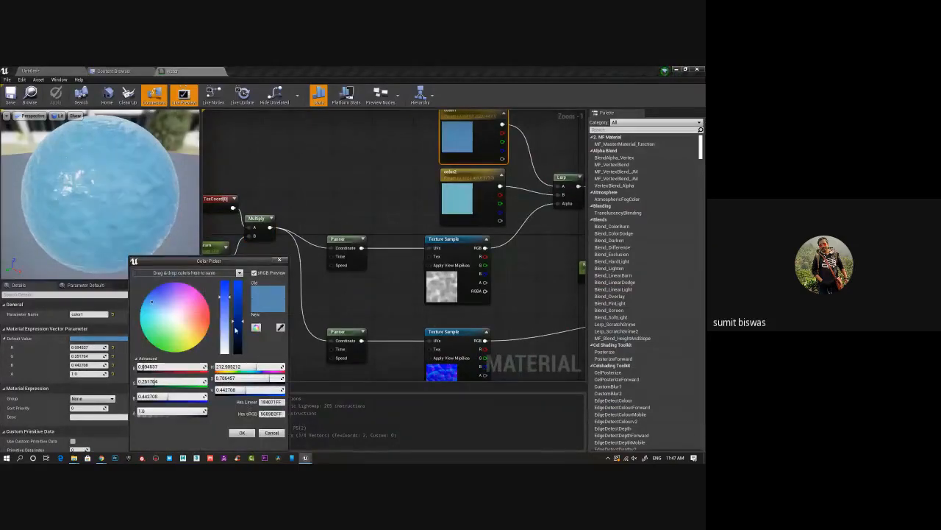
pyautogui.click(239, 338)
pyautogui.moveTo(240, 337); pyautogui.dragTo(240, 330)
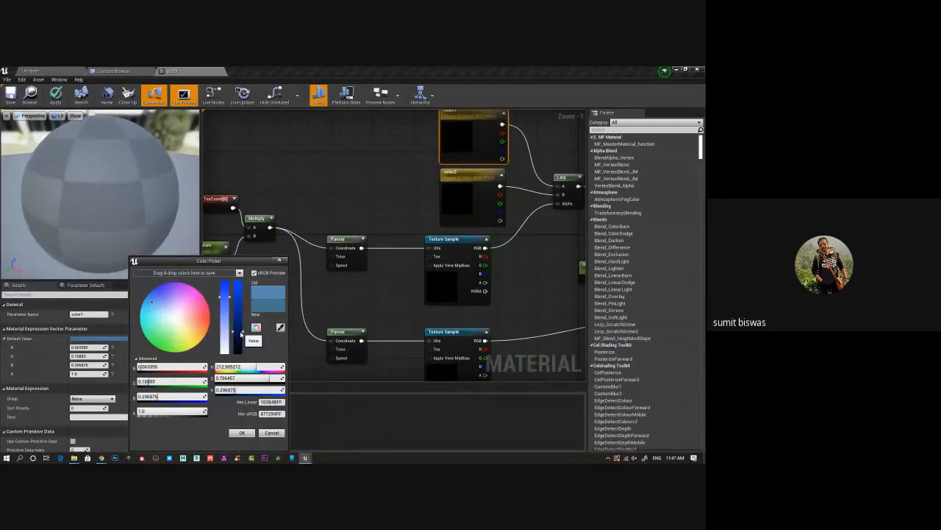
pyautogui.click(241, 433)
pyautogui.moveTo(392, 177); pyautogui.dragTo(326, 158, button='right')
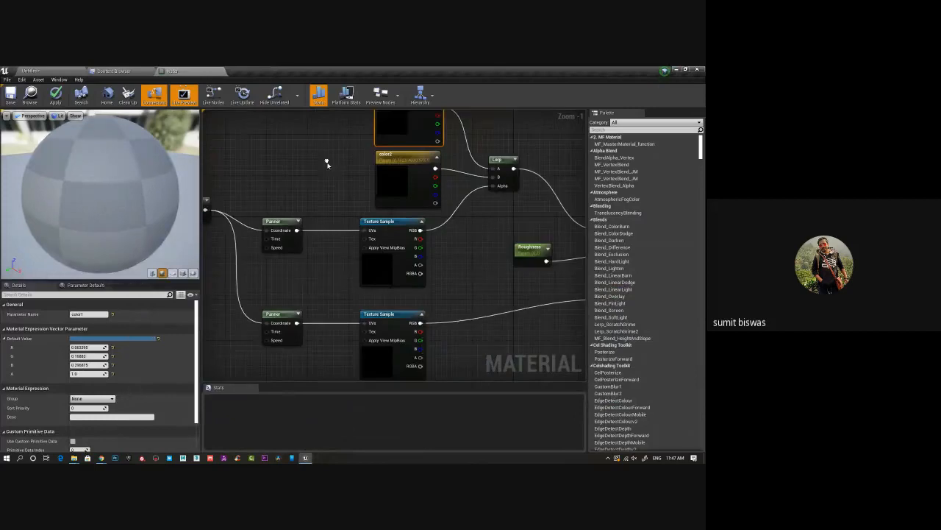
# Show only the textures in the WaterPlane content folder and select the T_SmallWaves_N normal map.
pyautogui.click(112, 71)
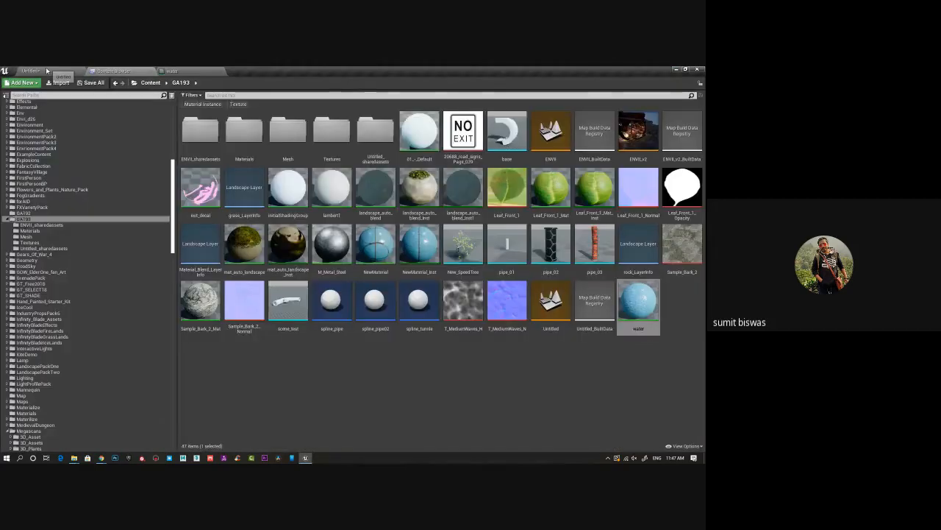
pyautogui.moveTo(172, 297); pyautogui.dragTo(175, 412)
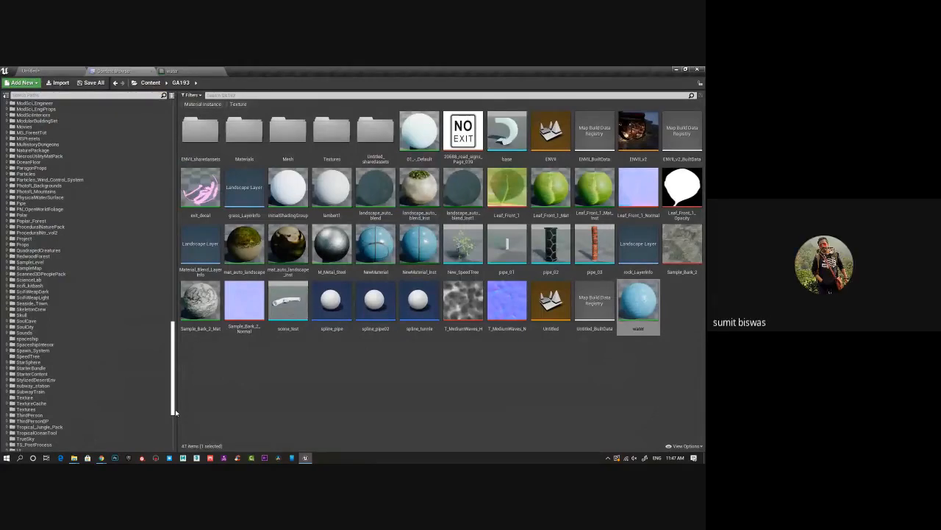
pyautogui.moveTo(175, 412); pyautogui.dragTo(175, 447)
pyautogui.click(29, 377)
pyautogui.click(234, 104)
pyautogui.click(289, 193)
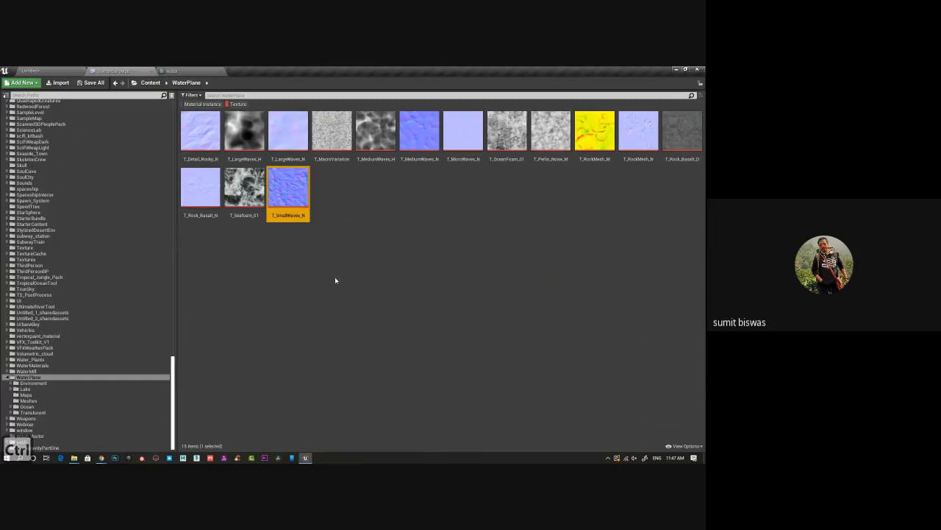
pyautogui.keyDown('ctrl'); pyautogui.click(200, 131); pyautogui.keyUp('ctrl')
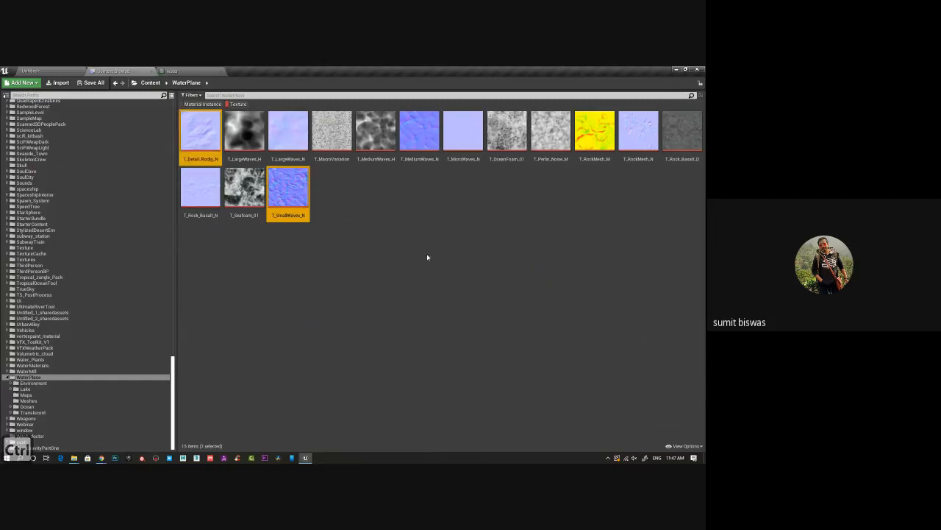
pyautogui.click(283, 196)
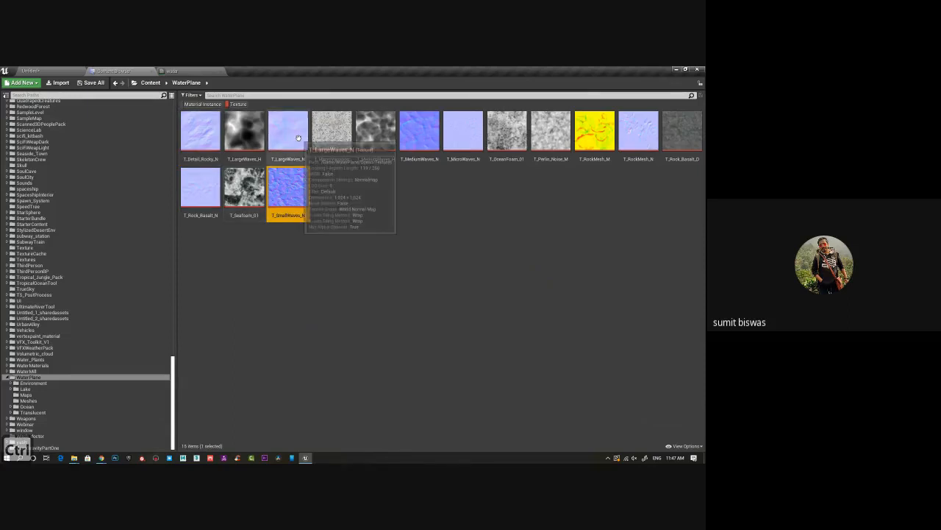
# Bring the T_SmallWaves_N and T_MicroWaves_N normal maps into the material graph as texture samples, stacked below the existing normal map sample.
pyautogui.keyDown('ctrl'); pyautogui.click(473, 133); pyautogui.keyUp('ctrl')
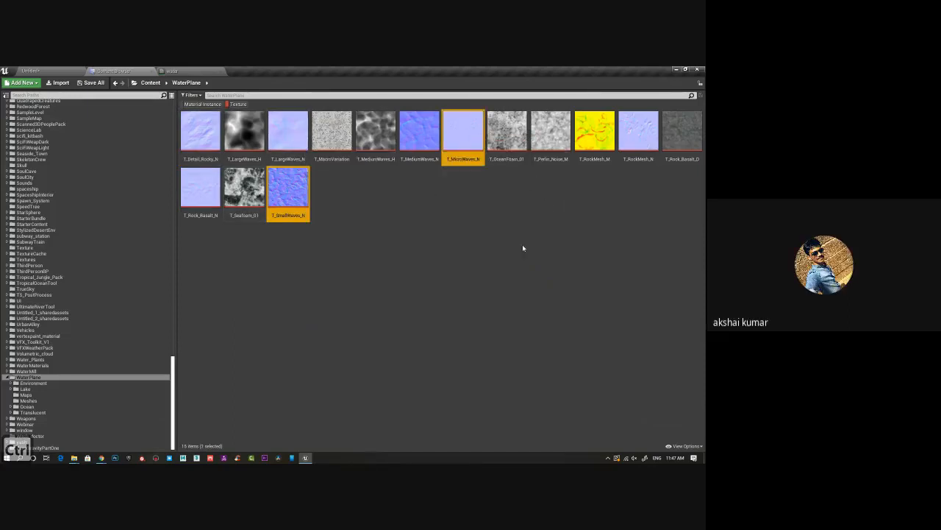
pyautogui.moveTo(216, 171); pyautogui.dragTo(282, 355)
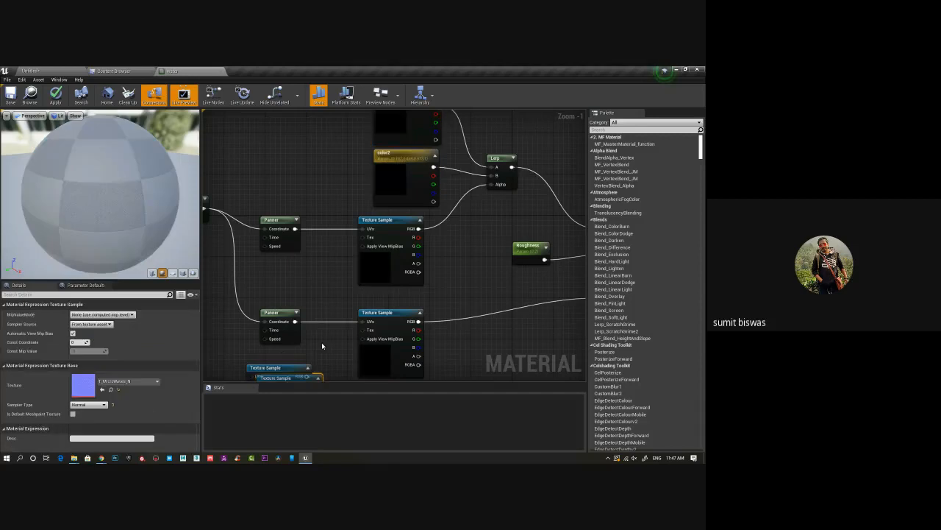
pyautogui.moveTo(321, 344); pyautogui.dragTo(309, 209, button='right')
pyautogui.moveTo(285, 237); pyautogui.dragTo(390, 358)
pyautogui.scroll(-4, 295, 218)
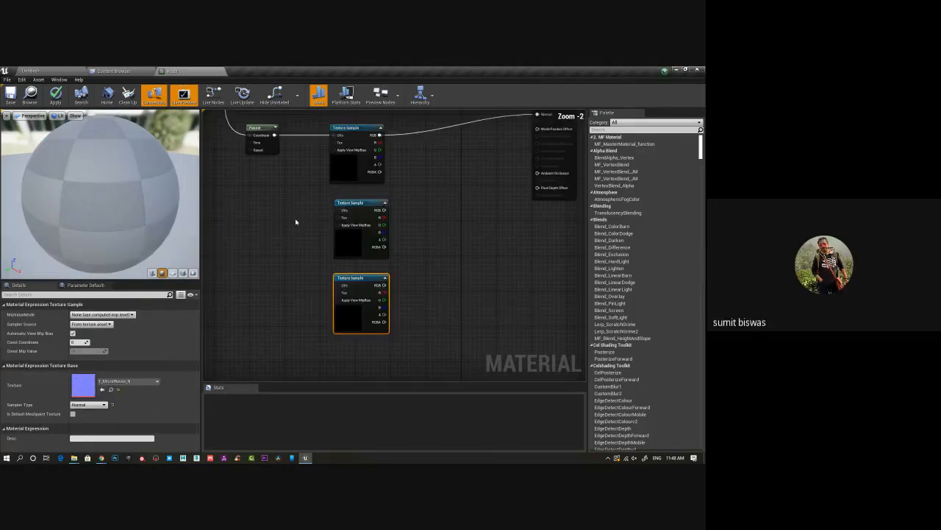
# Duplicate the TexCoord, Param, Multiply and Panner nodes below the originals and connect the copied Panner to the upper new texture sample's UVs.
pyautogui.moveTo(263, 155); pyautogui.dragTo(349, 243)
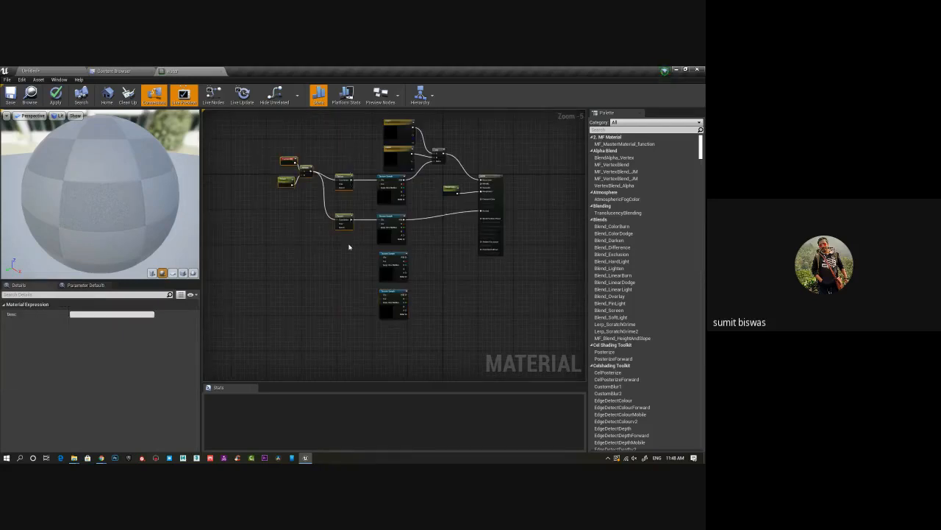
pyautogui.moveTo(248, 142); pyautogui.dragTo(309, 210)
pyautogui.keyDown('ctrl'); pyautogui.click(340, 218); pyautogui.keyUp('ctrl')
pyautogui.hotkey('ctrl', 'w')
pyautogui.moveTo(356, 237); pyautogui.dragTo(298, 261)
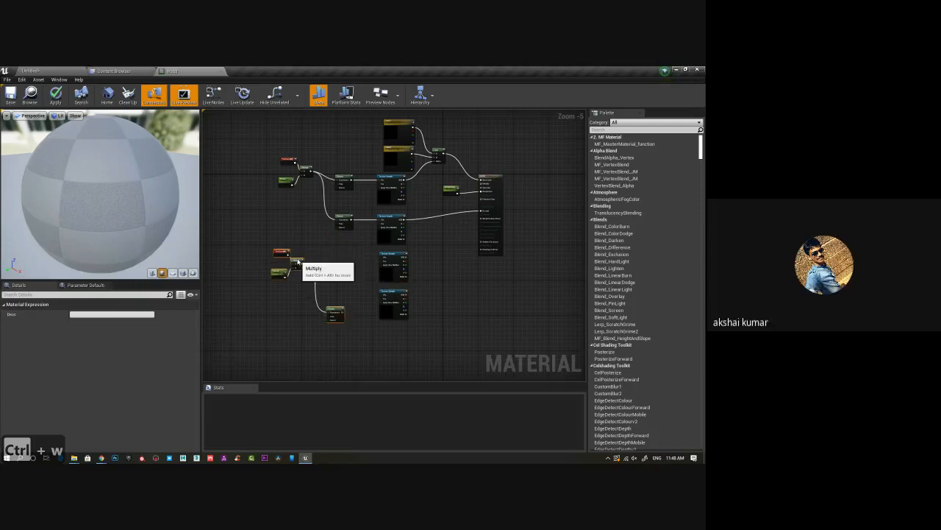
pyautogui.click(336, 313)
pyautogui.moveTo(337, 313); pyautogui.dragTo(413, 233)
# Set the copied Panner's Speed X to -0.2.
pyautogui.scroll(4, 347, 269)
pyautogui.moveTo(361, 315); pyautogui.dragTo(423, 304, button='right')
pyautogui.click(83, 315)
pyautogui.write('-0')
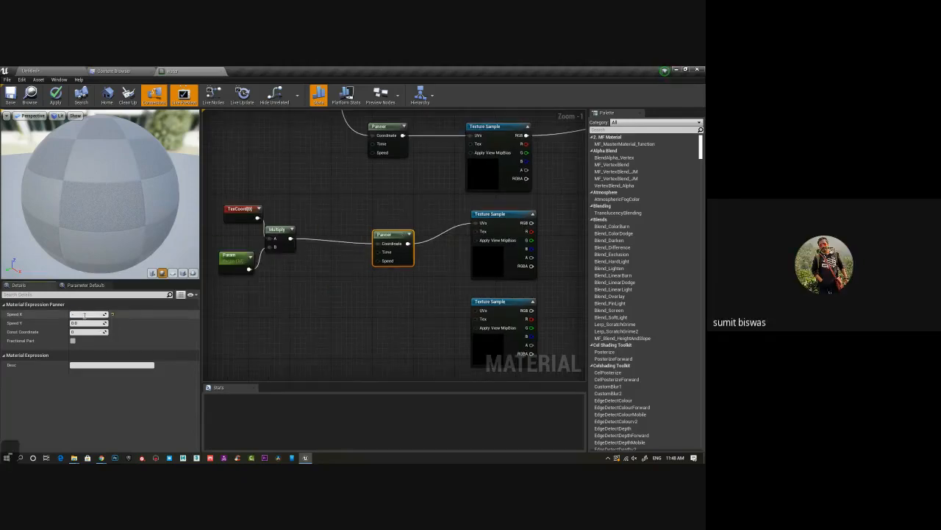
pyautogui.write('.2')
pyautogui.press('Return')
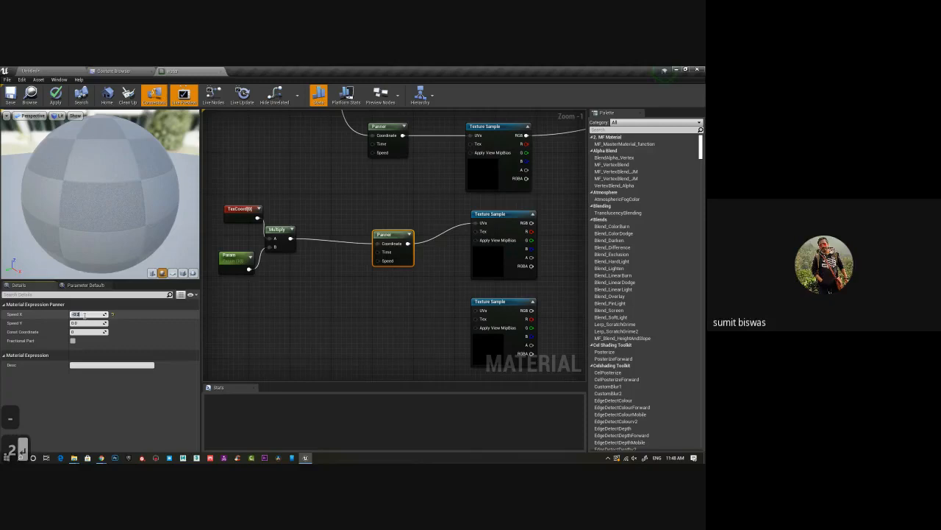
# Duplicate the copied TexCoord, Param, Multiply and Panner chain again beside the lowest texture sample.
pyautogui.moveTo(313, 282); pyautogui.dragTo(303, 237, button='right')
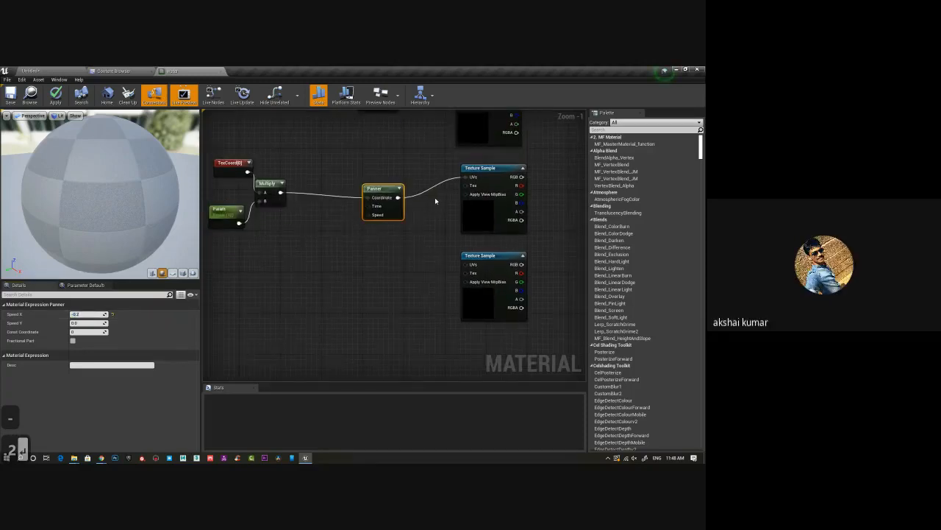
pyautogui.moveTo(436, 201); pyautogui.dragTo(464, 201, button='right')
pyautogui.moveTo(233, 147); pyautogui.dragTo(254, 277)
pyautogui.hotkey('ctrl', 'w')
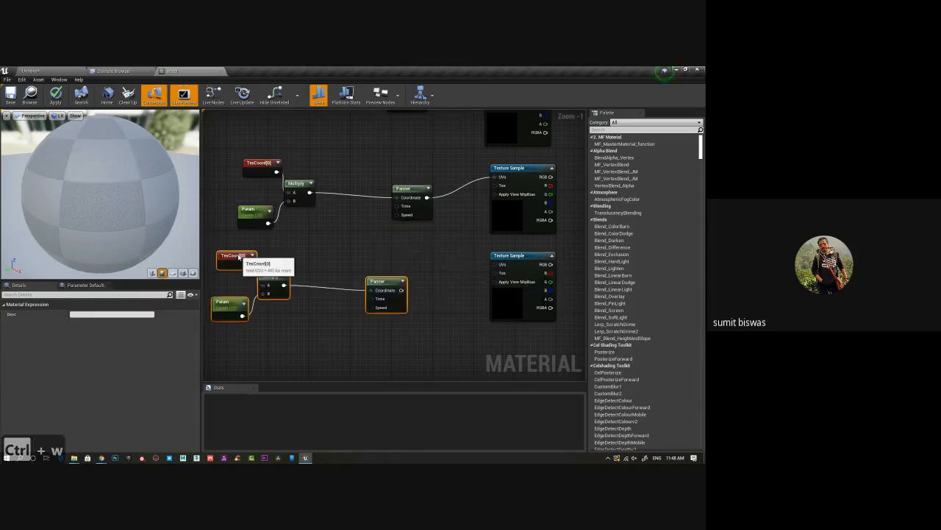
# Set the newest Panner's Speed X to 0 and Speed Y to 0.3, and connect it to the lowest texture sample's UVs.
pyautogui.click(376, 281)
pyautogui.click(85, 314)
pyautogui.write('0')
pyautogui.press('Return')
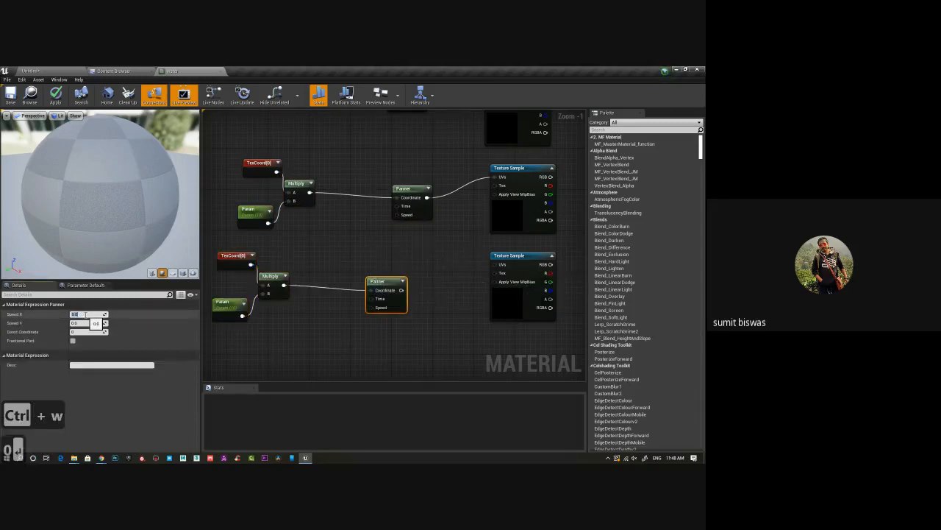
pyautogui.click(76, 323)
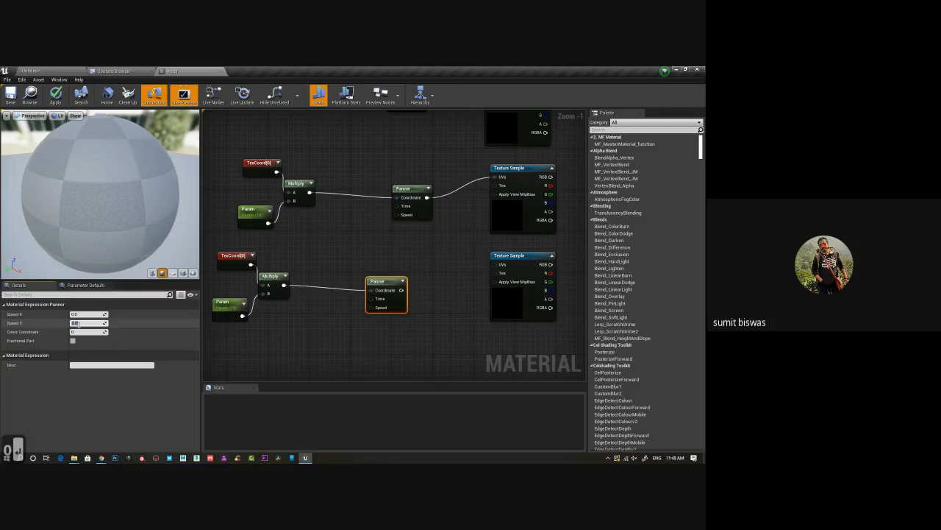
pyautogui.write('.3')
pyautogui.press('Return')
pyautogui.moveTo(434, 297); pyautogui.dragTo(393, 304, button='right')
pyautogui.moveTo(361, 297); pyautogui.dragTo(454, 272)
# Create an Add node and connect the RGB outputs of the first two normal map samples to its A and B inputs.
pyautogui.moveTo(553, 228); pyautogui.dragTo(349, 195, button='right')
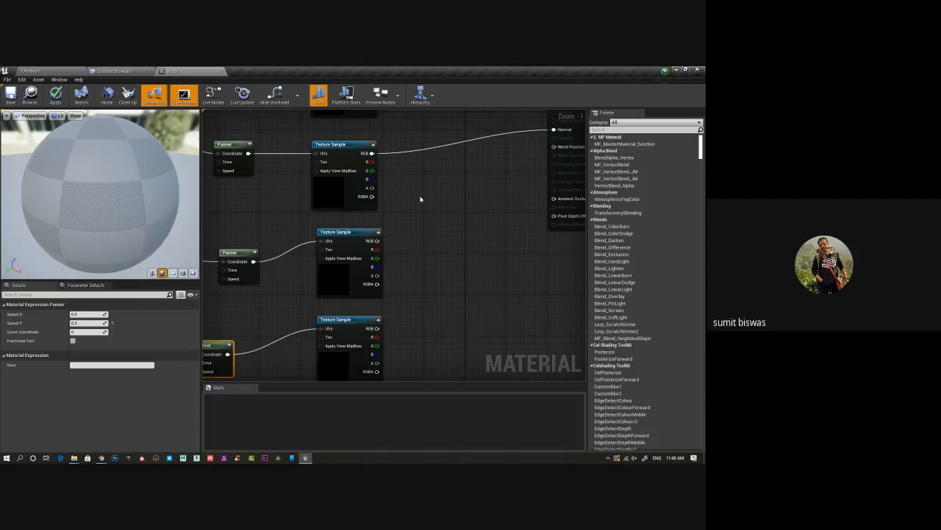
pyautogui.rightClick(421, 199)
pyautogui.write('add')
pyautogui.press('Return')
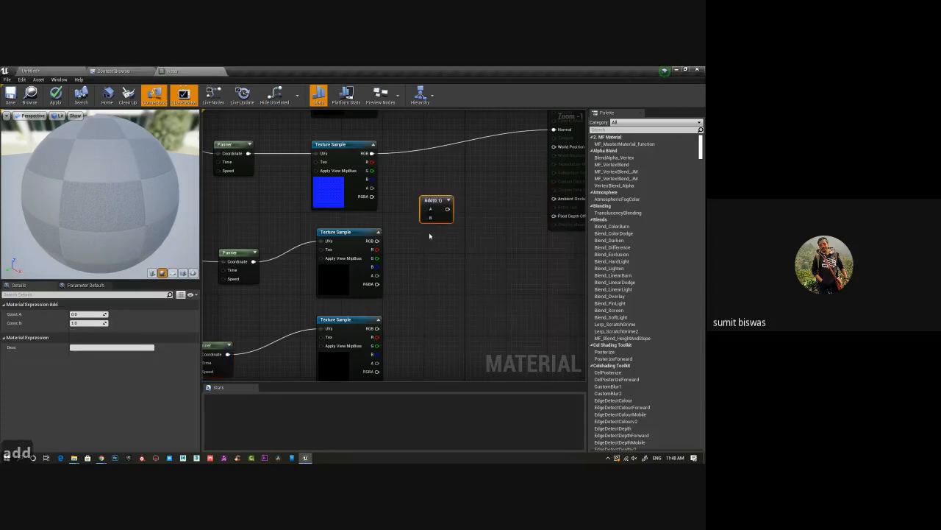
pyautogui.moveTo(372, 153); pyautogui.dragTo(425, 209)
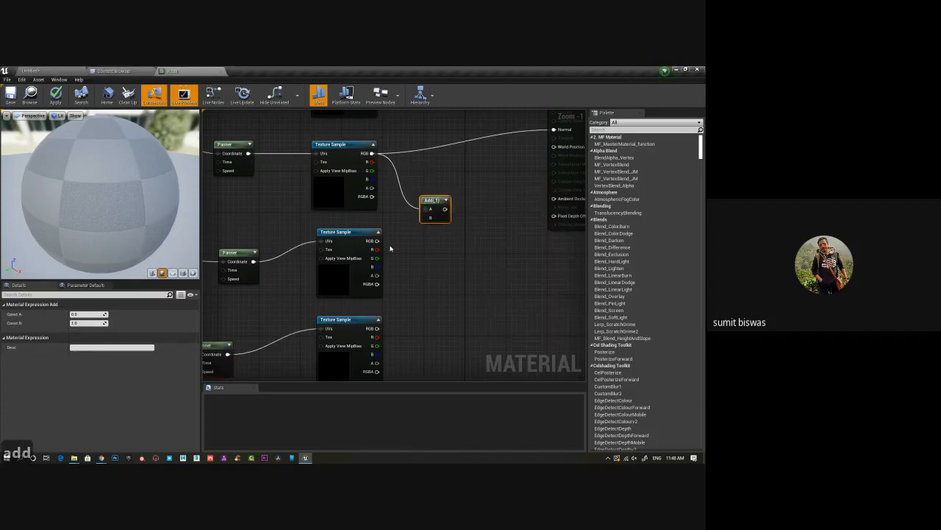
pyautogui.moveTo(377, 240); pyautogui.dragTo(425, 218)
# Create a second Add node combining the first Add with the lowest normal map, and connect its output to the material's Normal input.
pyautogui.rightClick(440, 278)
pyautogui.write('add')
pyautogui.press('Return')
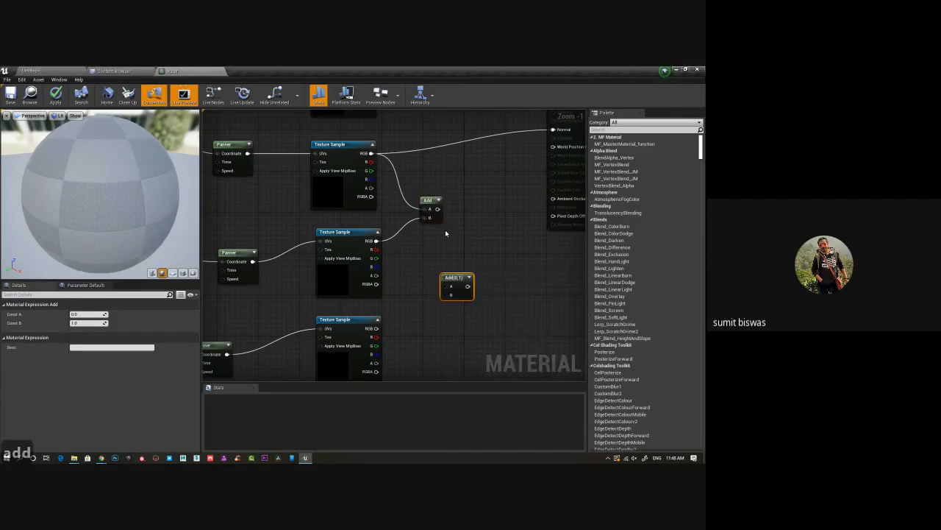
pyautogui.moveTo(435, 213); pyautogui.dragTo(444, 286)
pyautogui.moveTo(377, 328); pyautogui.dragTo(446, 295)
pyautogui.moveTo(509, 252); pyautogui.dragTo(427, 294, button='right')
pyautogui.moveTo(376, 329); pyautogui.dragTo(470, 172)
pyautogui.scroll(-4, 438, 235)
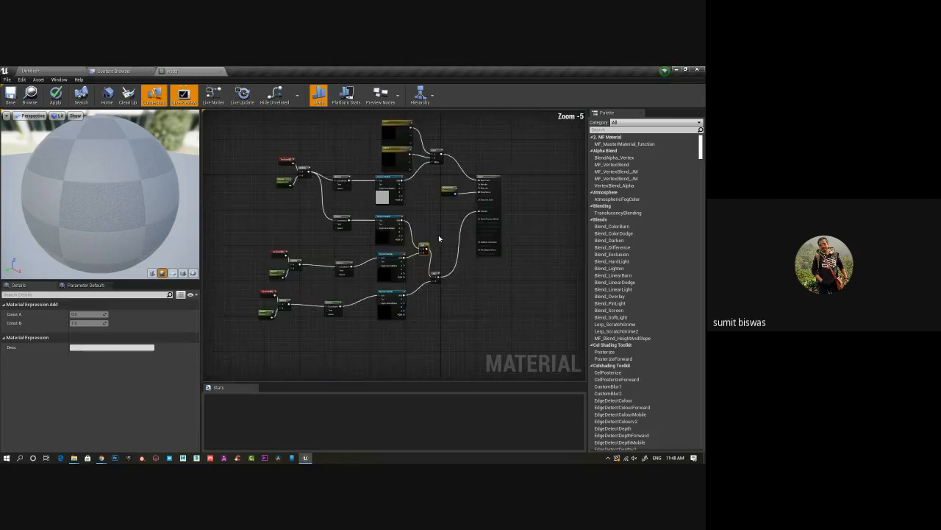
pyautogui.moveTo(435, 274); pyautogui.dragTo(446, 255)
pyautogui.moveTo(407, 228); pyautogui.dragTo(428, 231, button='right')
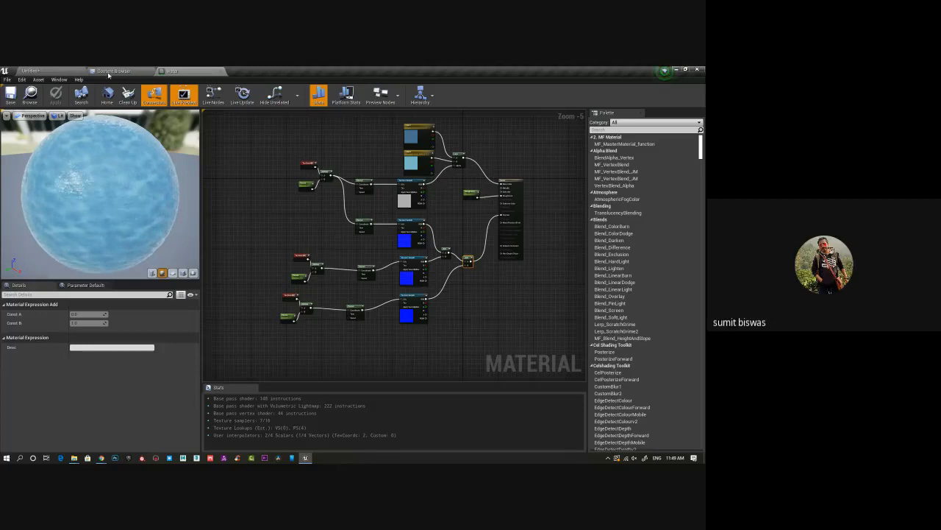
# Inspect the layered normal map waves on the lake plane in the level and return to the material graph.
pyautogui.click(63, 72)
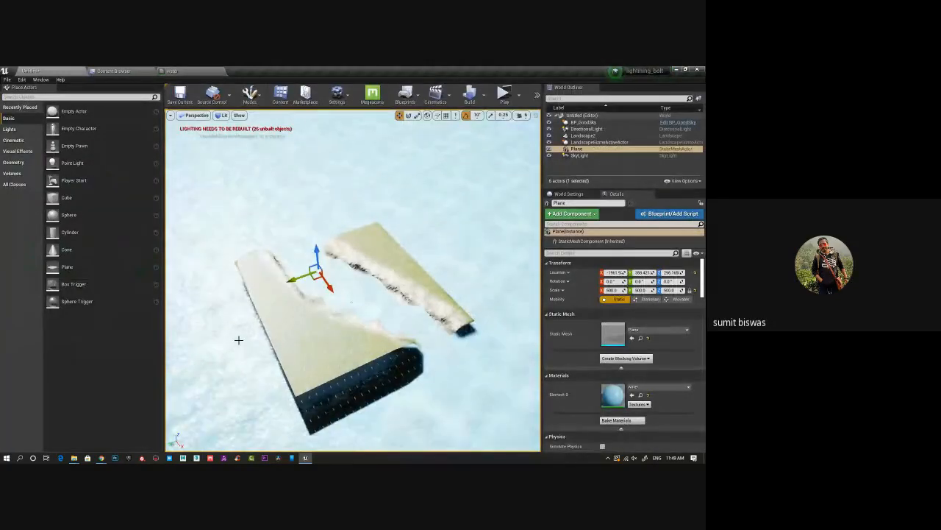
pyautogui.keyDown('alt'); pyautogui.moveTo(391, 363); pyautogui.dragTo(308, 377); pyautogui.keyUp('alt')
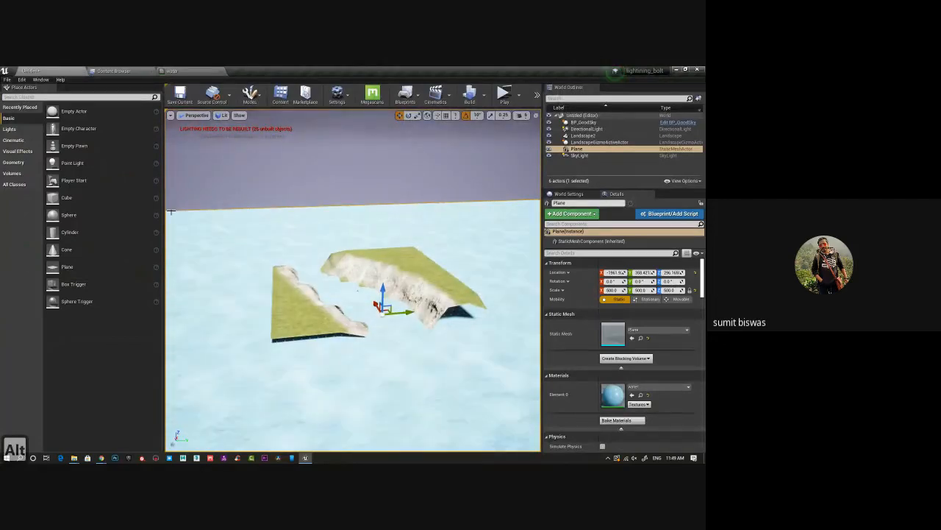
pyautogui.keyDown('alt'); pyautogui.moveTo(228, 244); pyautogui.dragTo(307, 225); pyautogui.keyUp('alt')
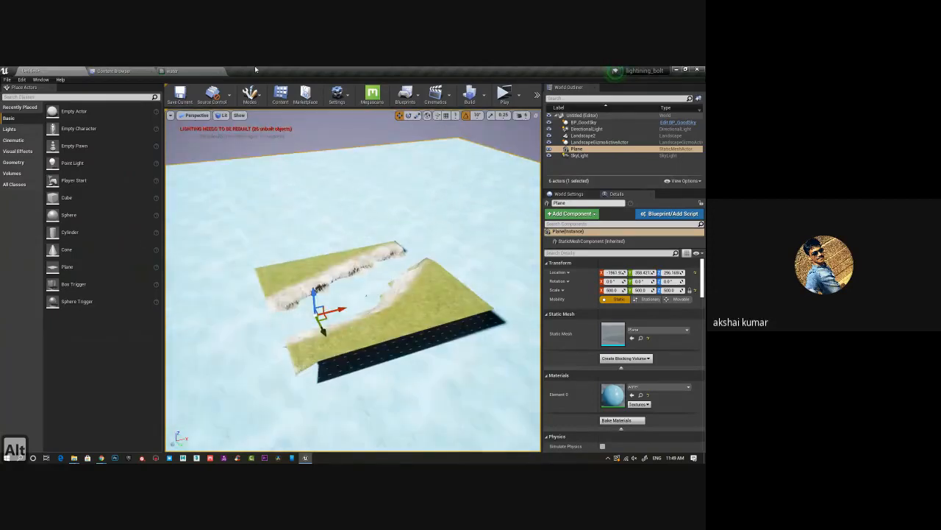
pyautogui.click(174, 71)
# Set the default value of the original chain's tiling Param to 20 and save the material.
pyautogui.moveTo(414, 184); pyautogui.dragTo(355, 233, button='right')
pyautogui.scroll(3, 387, 204)
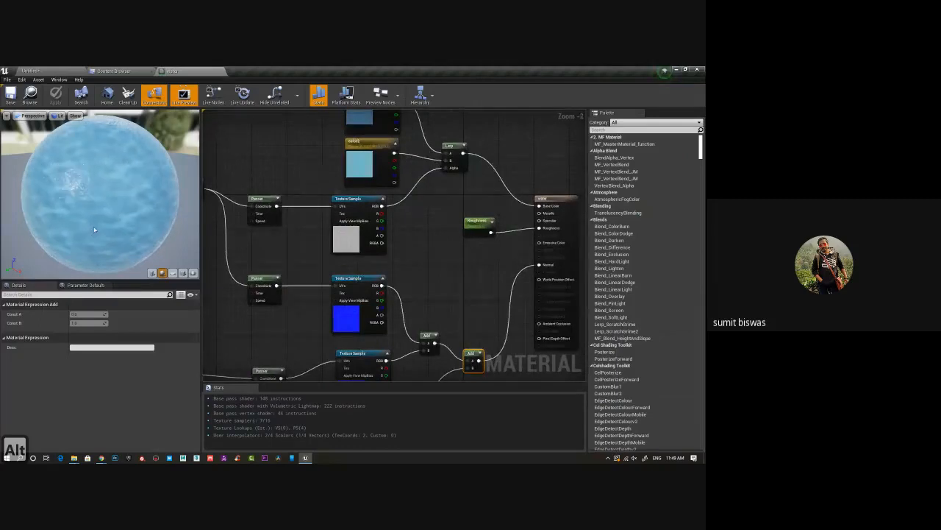
pyautogui.moveTo(77, 228); pyautogui.dragTo(145, 215)
pyautogui.moveTo(274, 247); pyautogui.dragTo(403, 263, button='right')
pyautogui.click(277, 225)
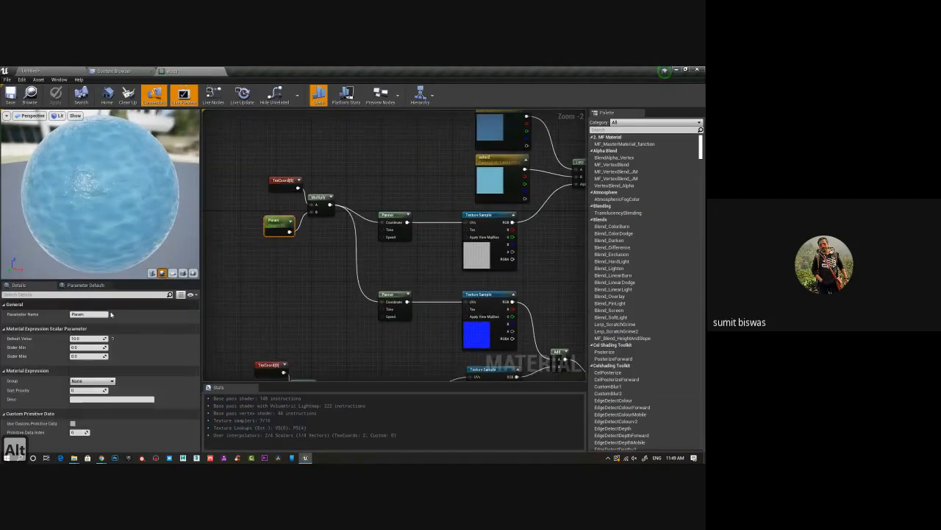
pyautogui.click(89, 339)
pyautogui.write('20')
pyautogui.press('Return')
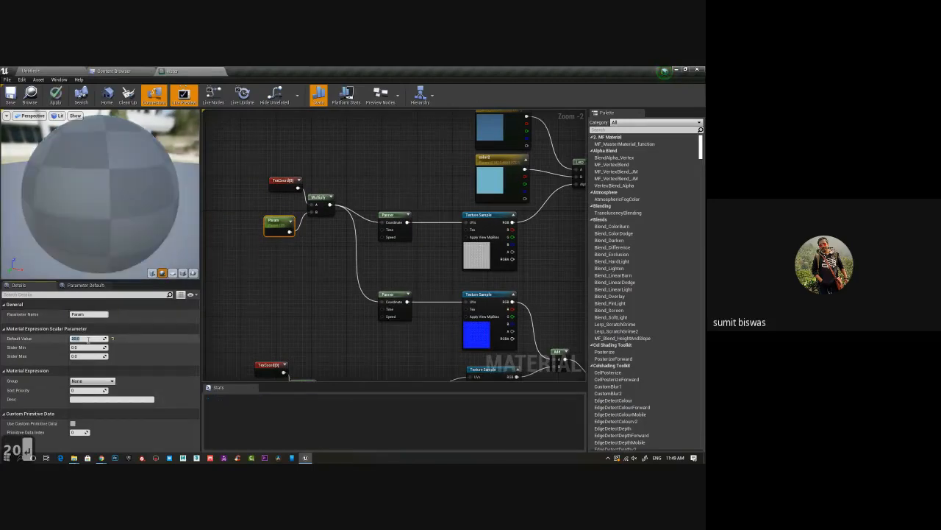
pyautogui.moveTo(417, 279); pyautogui.dragTo(392, 249, button='right')
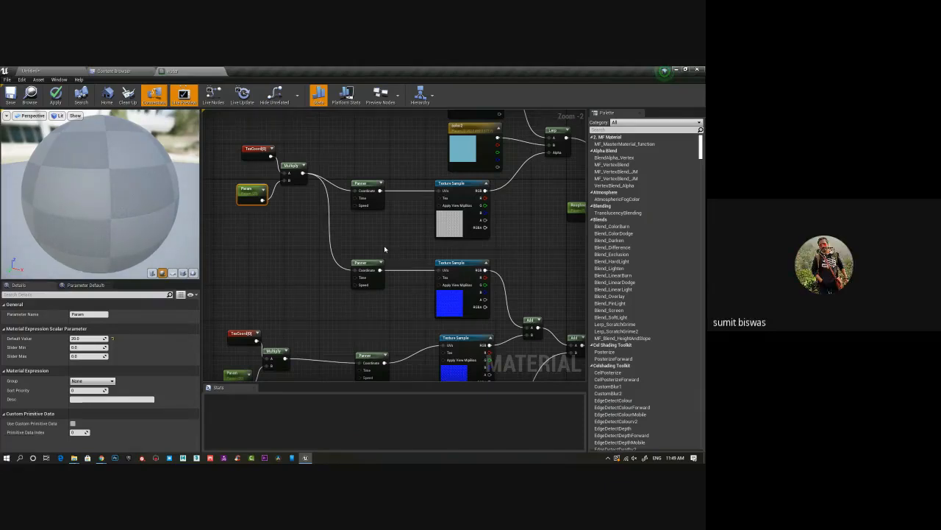
pyautogui.moveTo(385, 247); pyautogui.dragTo(397, 231, button='right')
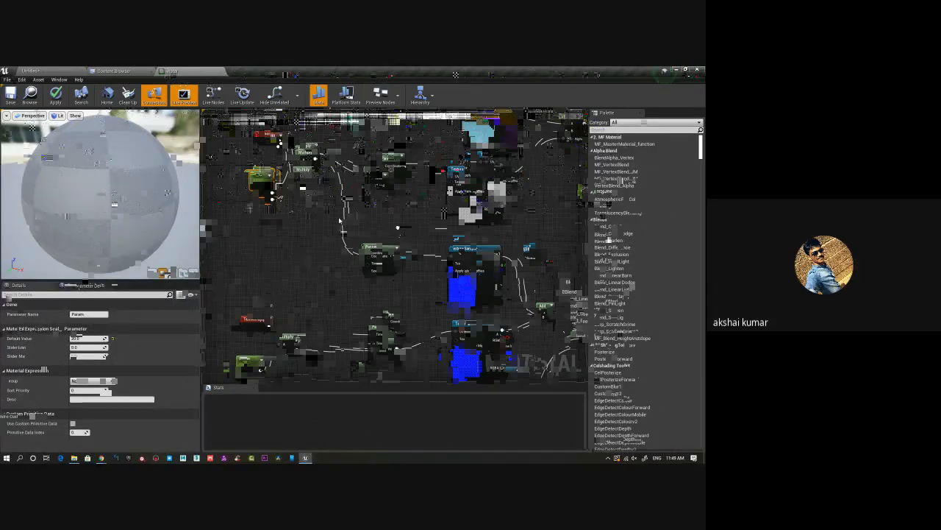
pyautogui.click(10, 97)
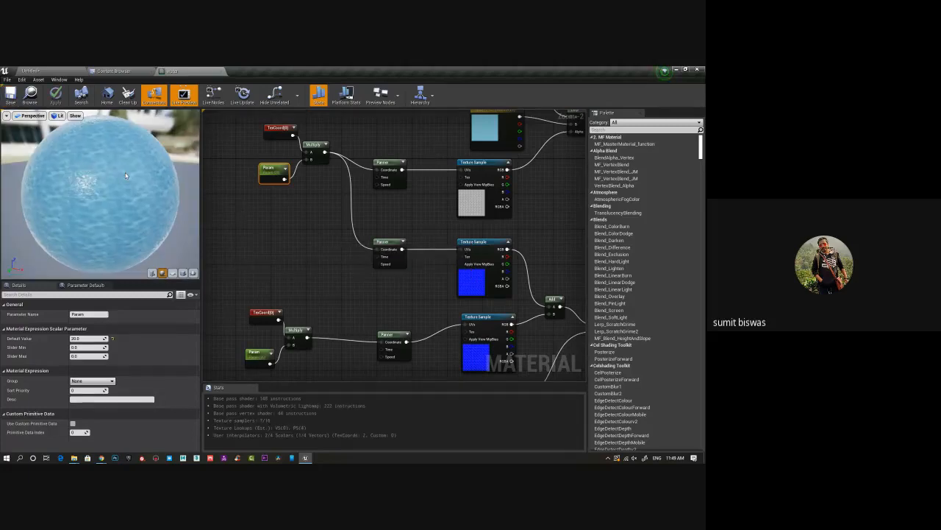
# Check the retiled water on the lake plane from several angles in the level, and go back to the material graph.
pyautogui.click(59, 71)
pyautogui.keyDown('alt'); pyautogui.moveTo(256, 242); pyautogui.dragTo(372, 228); pyautogui.keyUp('alt')
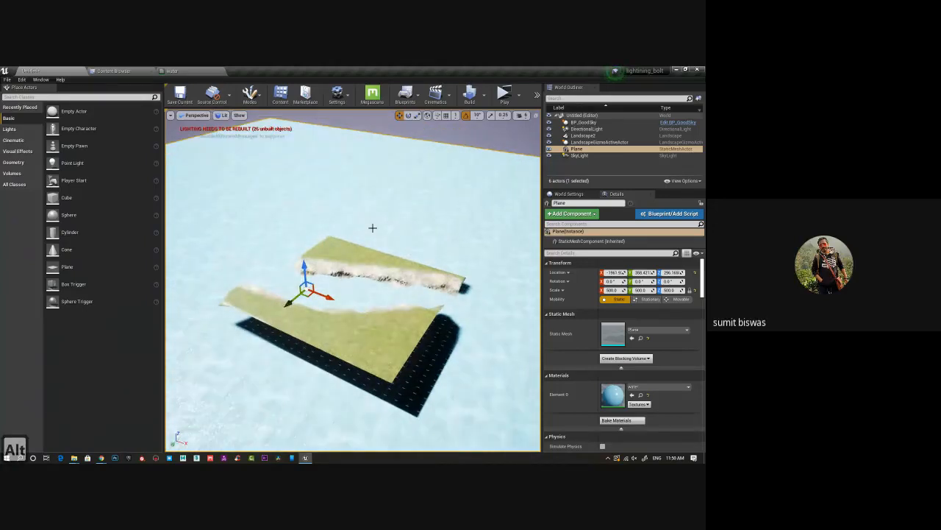
pyautogui.keyDown('alt'); pyautogui.moveTo(344, 381); pyautogui.dragTo(283, 364); pyautogui.keyUp('alt')
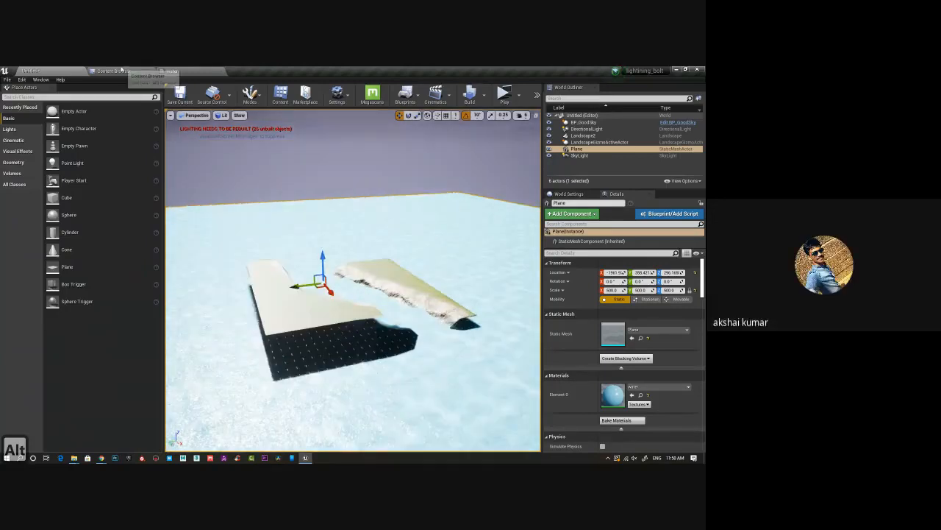
pyautogui.click(172, 70)
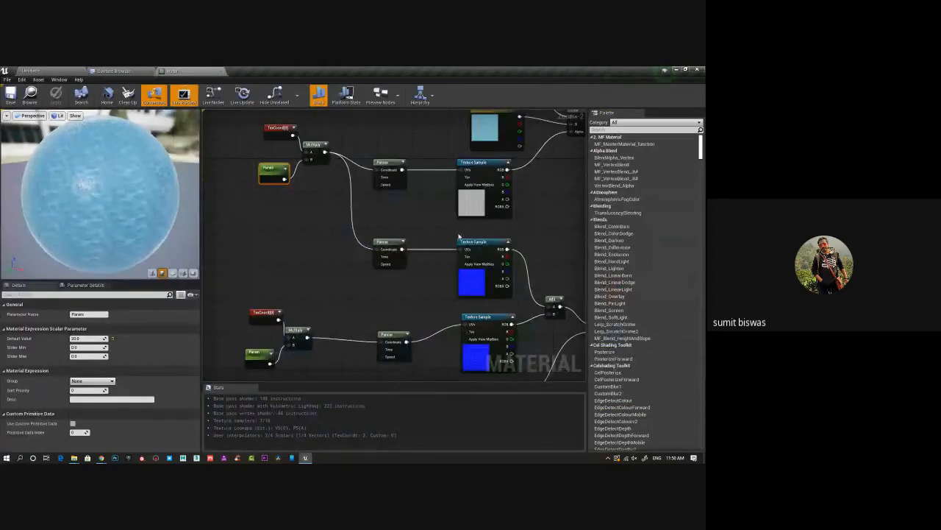
# Rearrange the color1, color2 and Lerp nodes as a group and move the T_MediumWaves_H texture sample closer to its Panner.
pyautogui.moveTo(529, 344); pyautogui.dragTo(408, 355, button='right')
pyautogui.moveTo(428, 231); pyautogui.dragTo(393, 299, button='right')
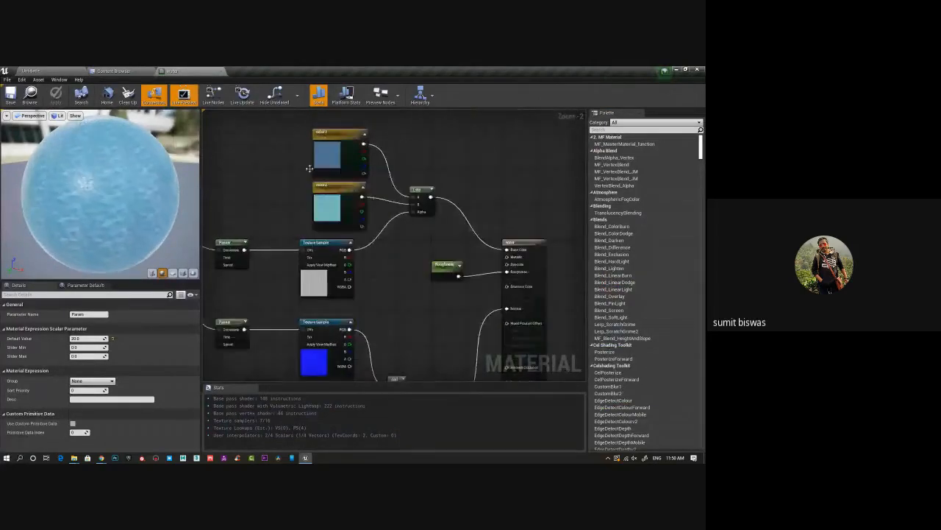
pyautogui.moveTo(296, 163); pyautogui.dragTo(375, 160)
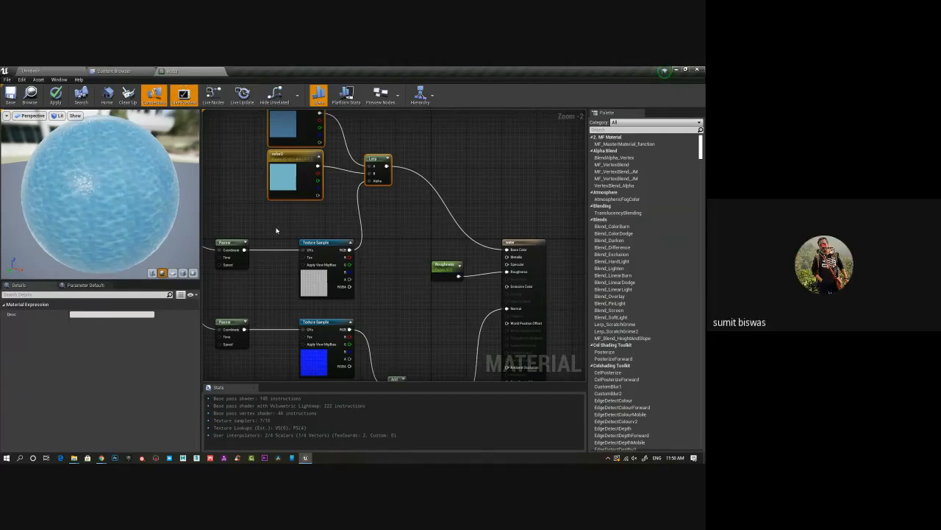
pyautogui.moveTo(277, 231); pyautogui.dragTo(333, 237, button='right')
pyautogui.moveTo(366, 253); pyautogui.dragTo(339, 251)
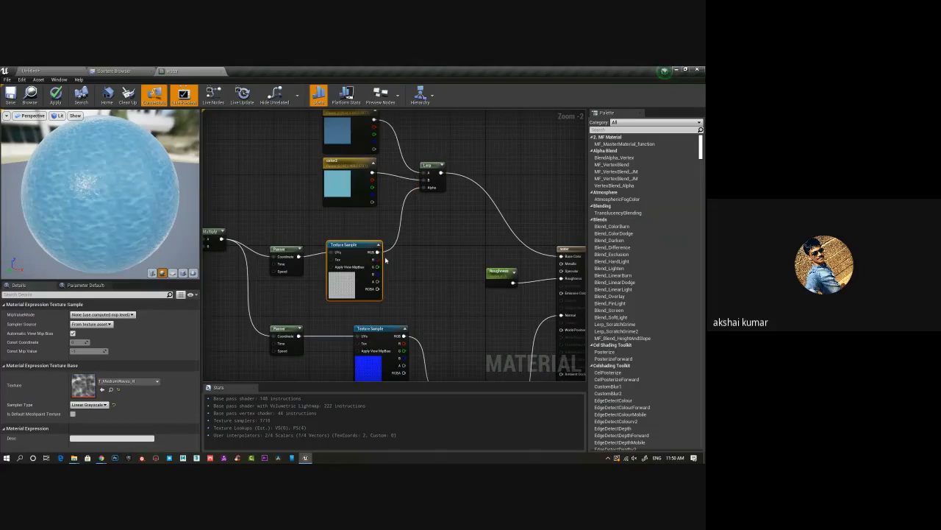
pyautogui.moveTo(92, 213); pyautogui.dragTo(91, 231)
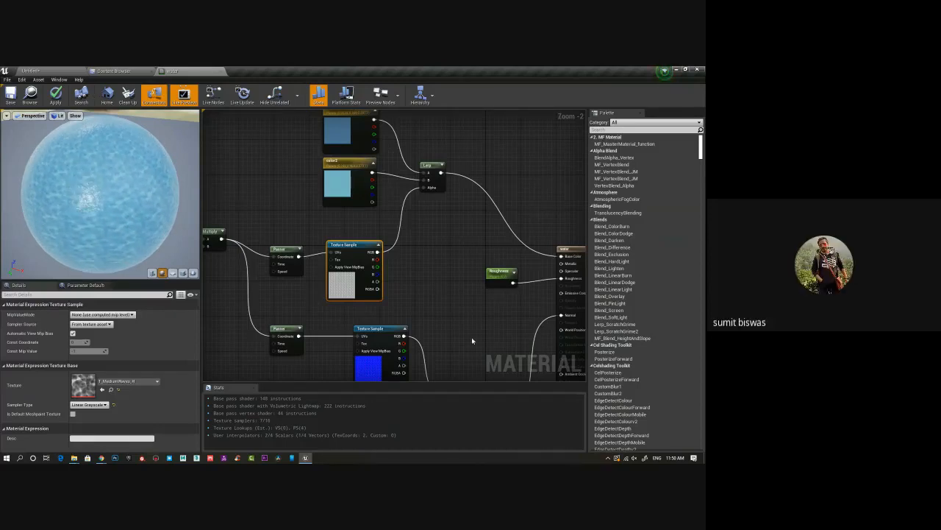
pyautogui.moveTo(471, 337); pyautogui.dragTo(425, 307, button='right')
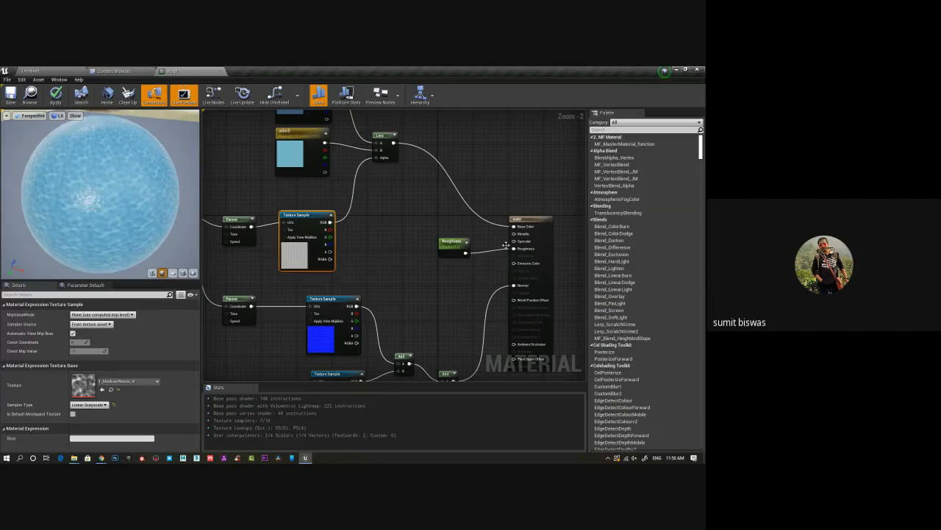
pyautogui.scroll(-3, 483, 196)
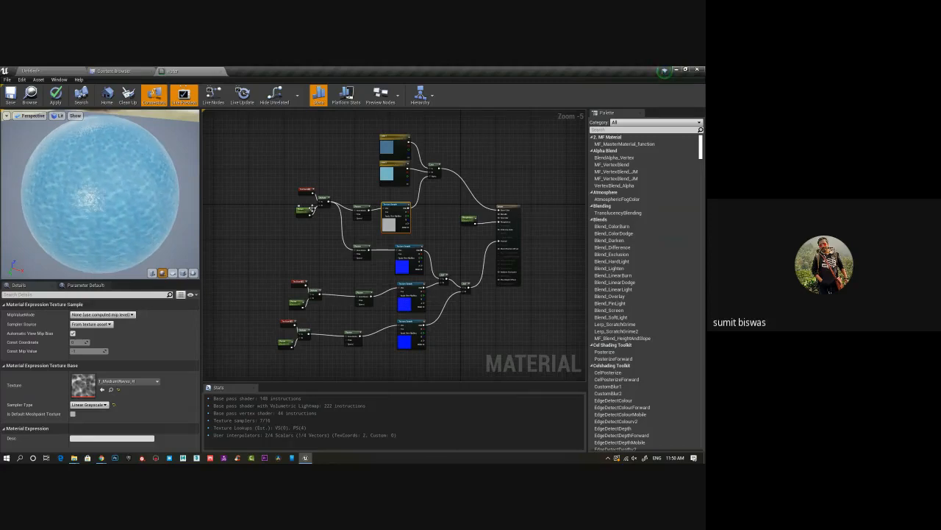
# Turn off the Texture filter in the GA193 folder and create a material instance of the water material.
pyautogui.click(31, 71)
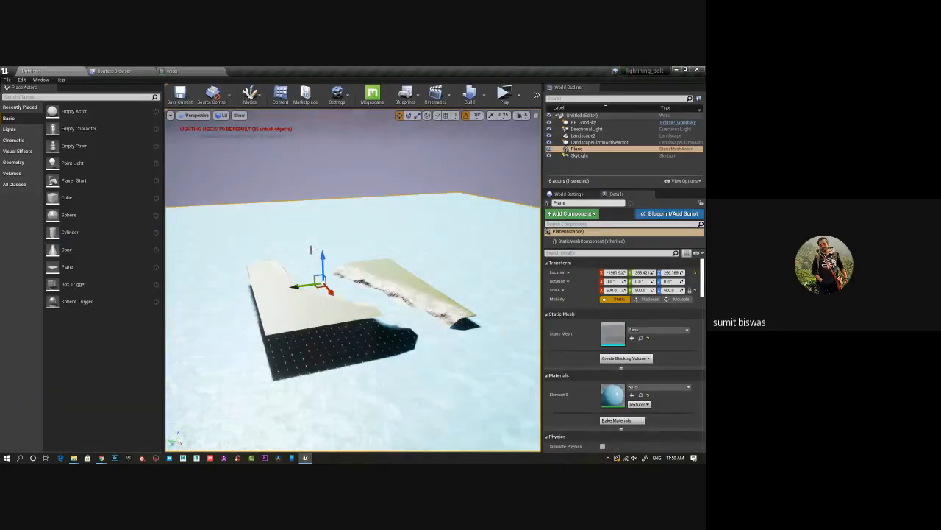
pyautogui.keyDown('alt'); pyautogui.moveTo(310, 251); pyautogui.dragTo(296, 384); pyautogui.keyUp('alt')
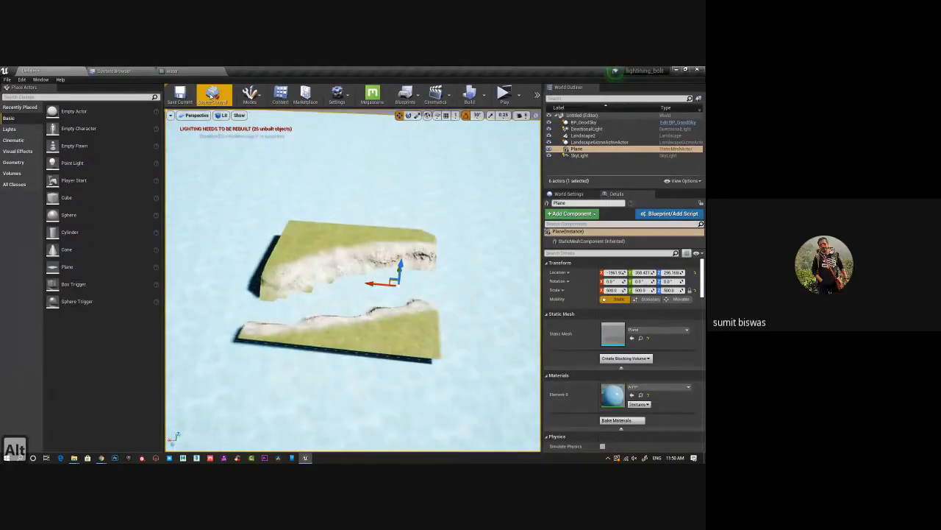
pyautogui.click(115, 71)
pyautogui.moveTo(174, 381); pyautogui.dragTo(177, 179)
pyautogui.click(29, 235)
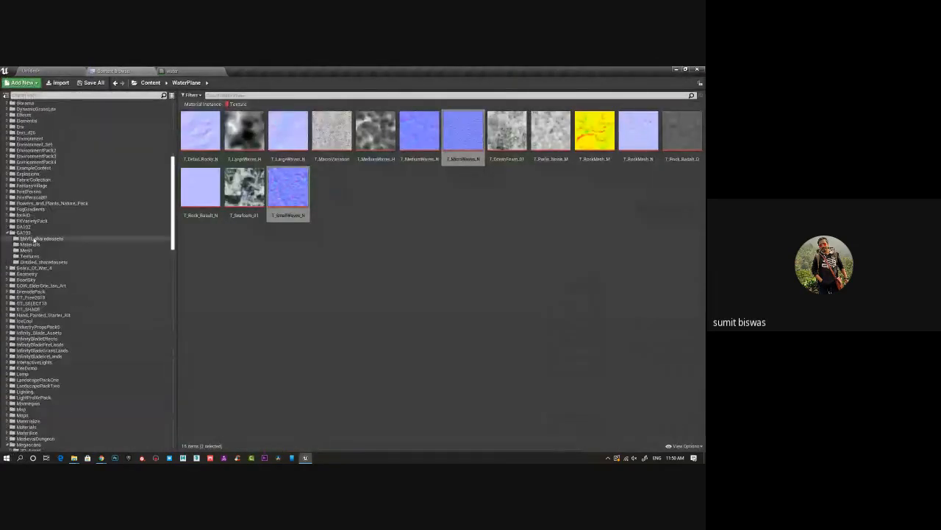
pyautogui.click(226, 104)
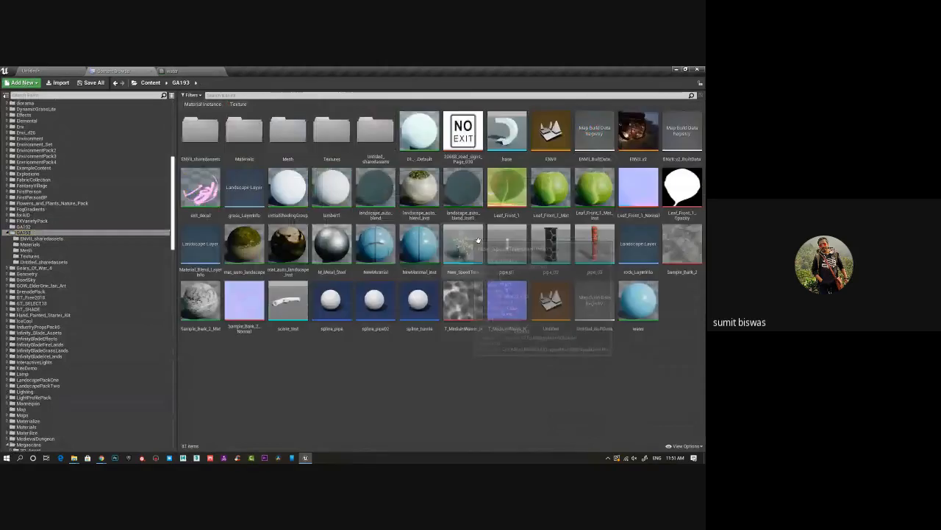
pyautogui.rightClick(638, 305)
pyautogui.click(650, 123)
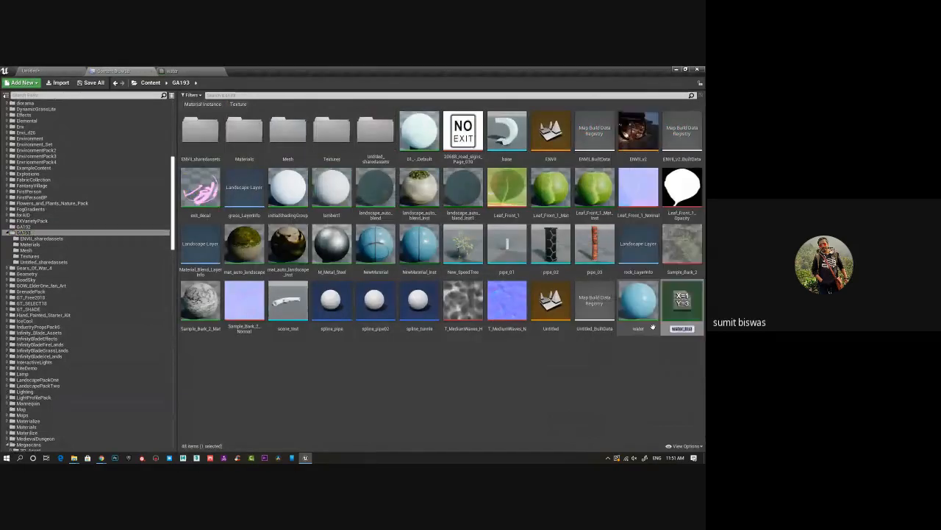
# Assign the new water_Inst to the lake plane in the level and open it for editing.
pyautogui.click(53, 72)
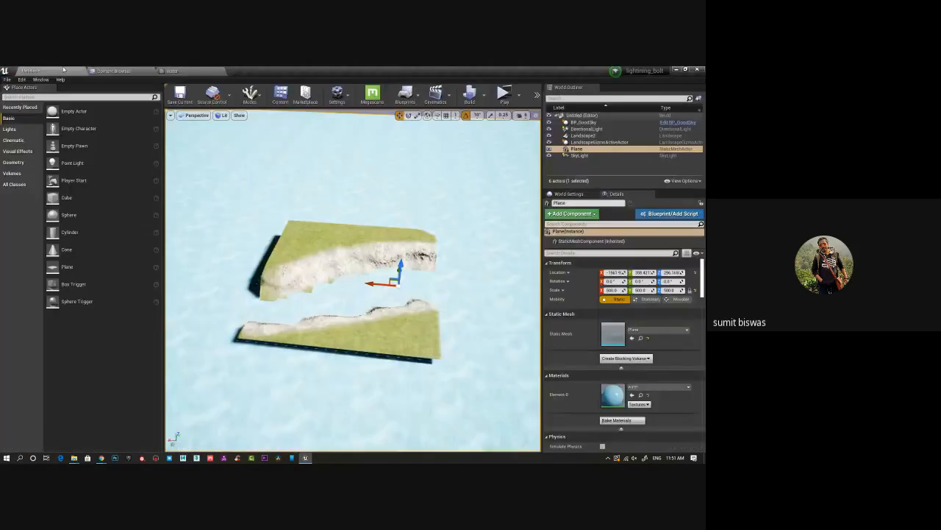
pyautogui.click(632, 396)
pyautogui.doubleClick(618, 398)
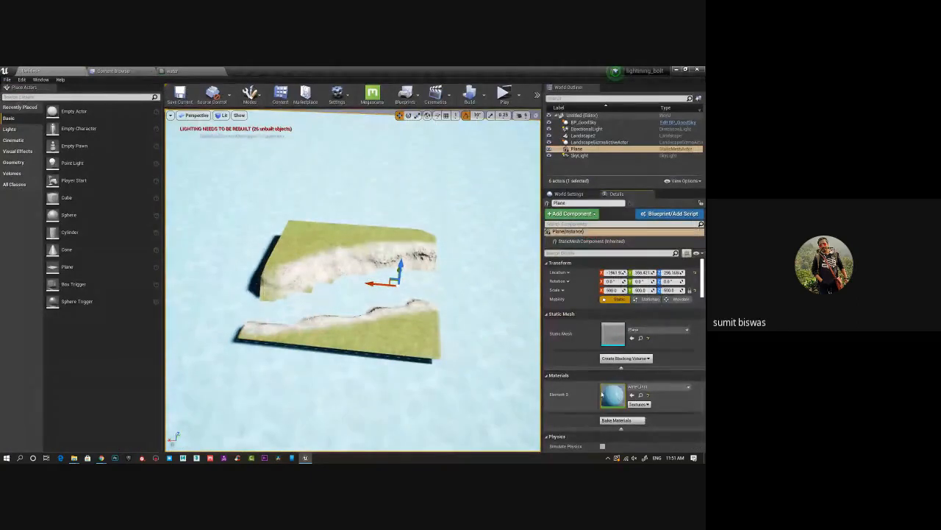
# Float the water_Inst editor as a narrow window beside the landscape in the level and close the water material editor.
pyautogui.moveTo(248, 71); pyautogui.dragTo(74, 162)
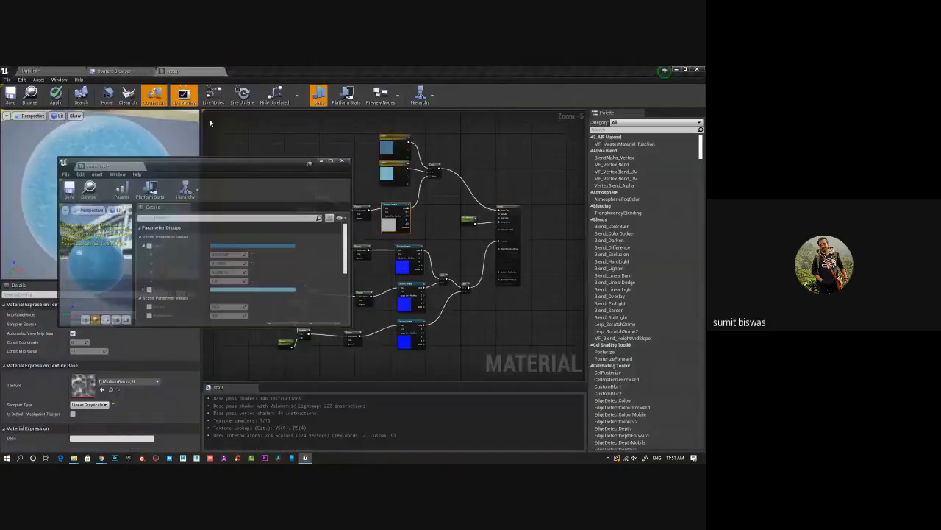
pyautogui.click(369, 289)
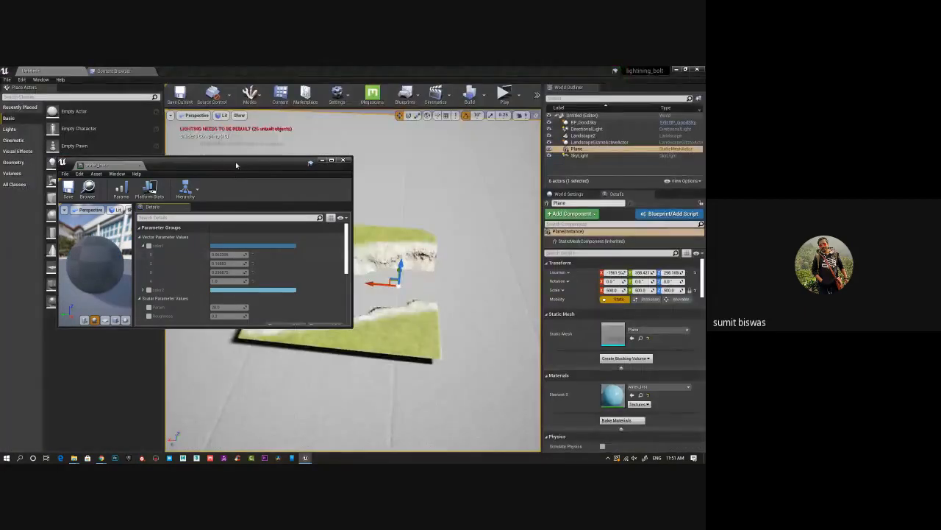
pyautogui.moveTo(236, 164); pyautogui.dragTo(203, 163)
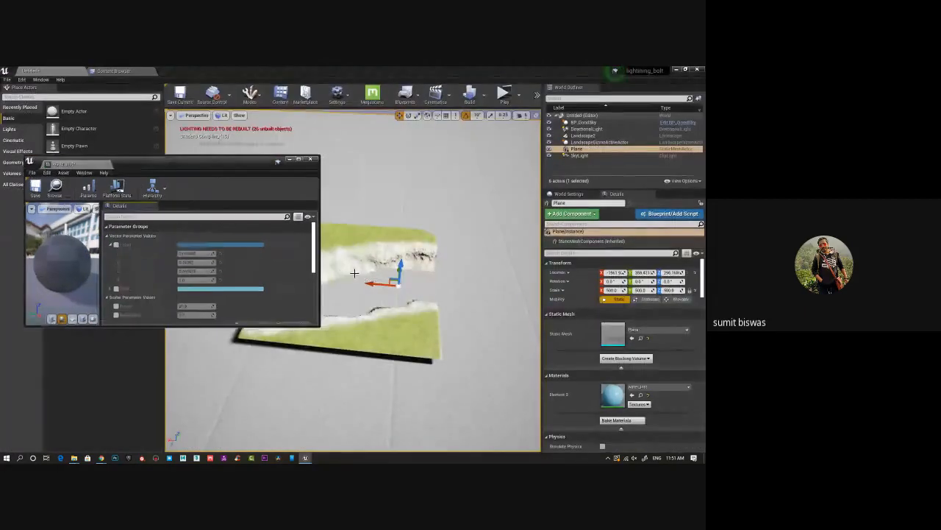
pyautogui.moveTo(318, 250); pyautogui.dragTo(215, 251)
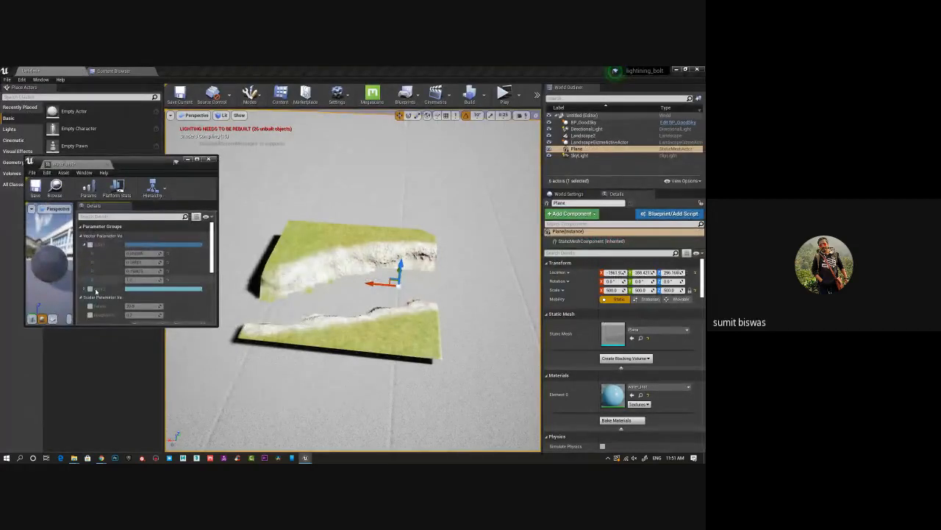
# Review the vector and scalar parameters of water_Inst, widening the parameter name column to read them.
pyautogui.scroll(-2, 133, 280)
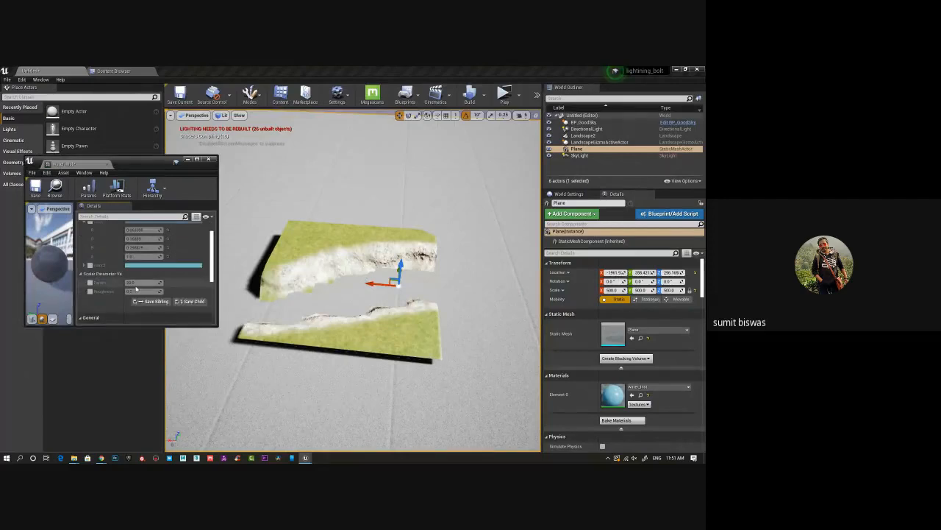
pyautogui.scroll(-3, 118, 296)
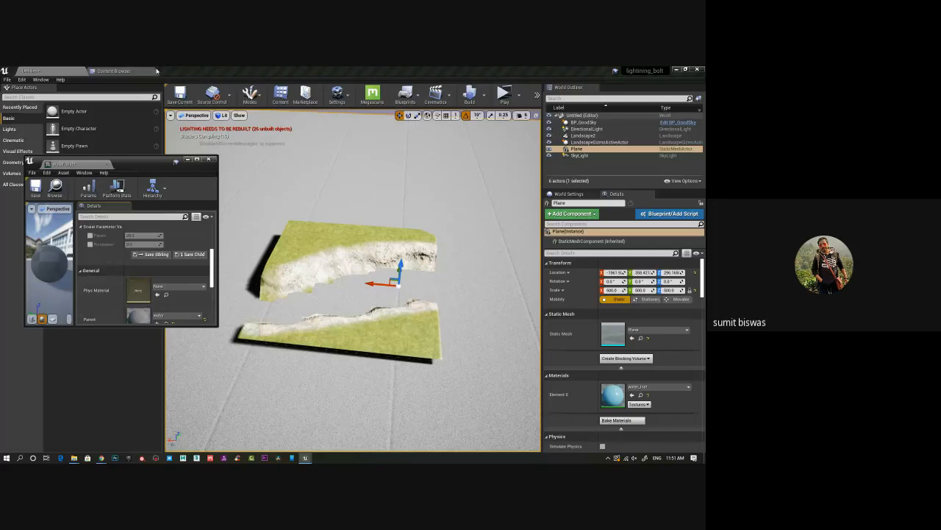
pyautogui.click(155, 70)
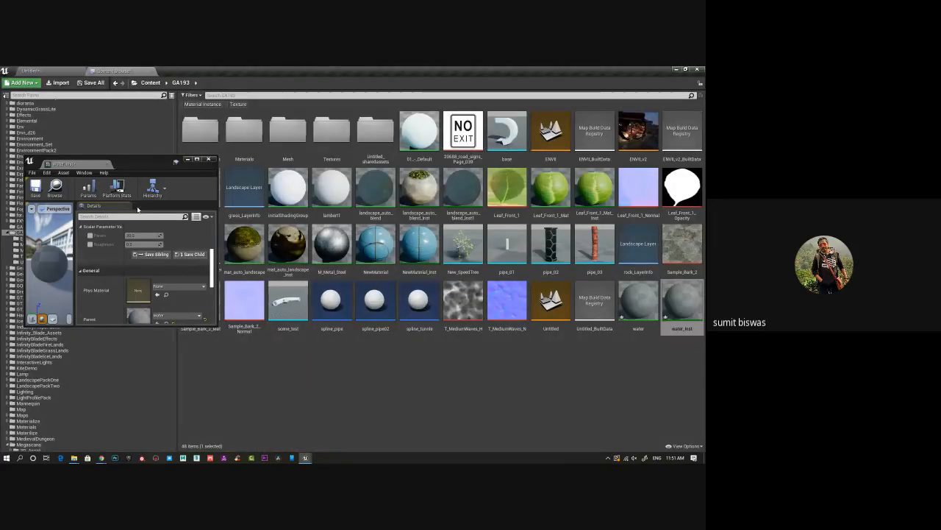
pyautogui.scroll(5, 111, 287)
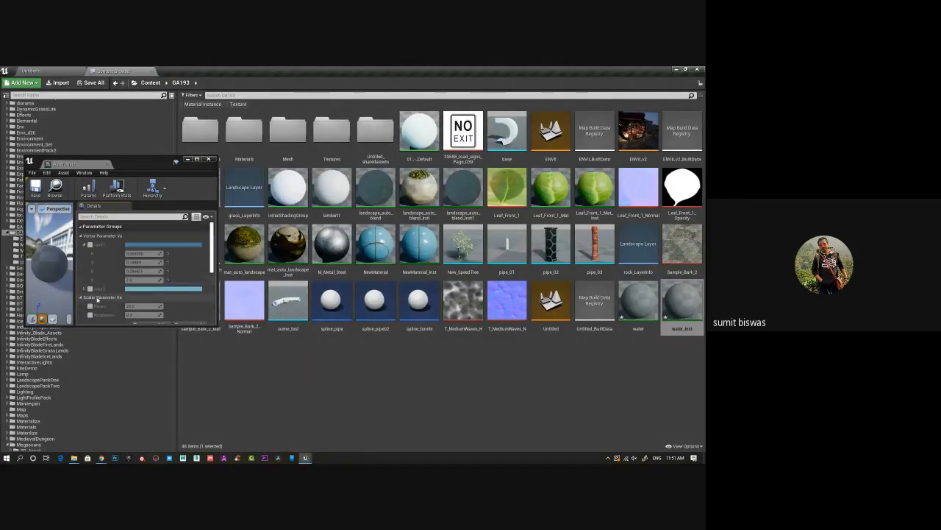
pyautogui.moveTo(123, 298); pyautogui.dragTo(129, 297)
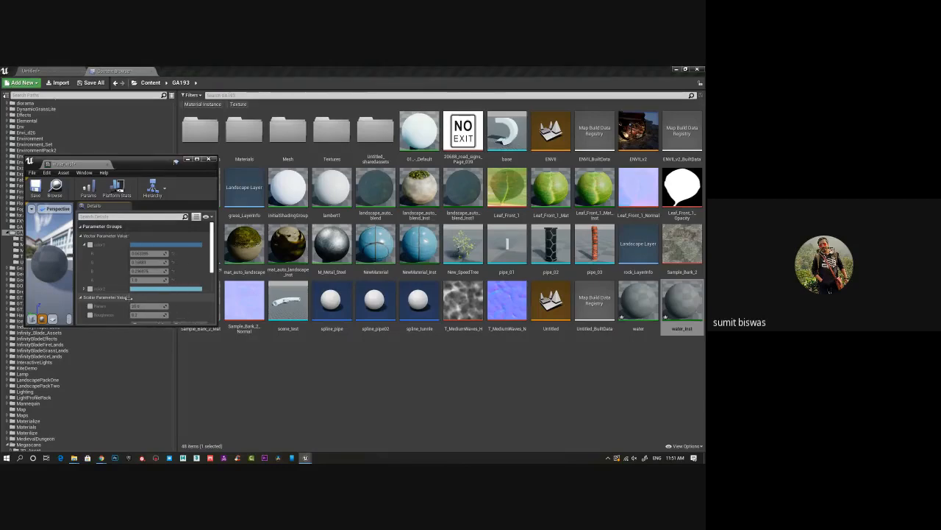
pyautogui.scroll(-1, 108, 309)
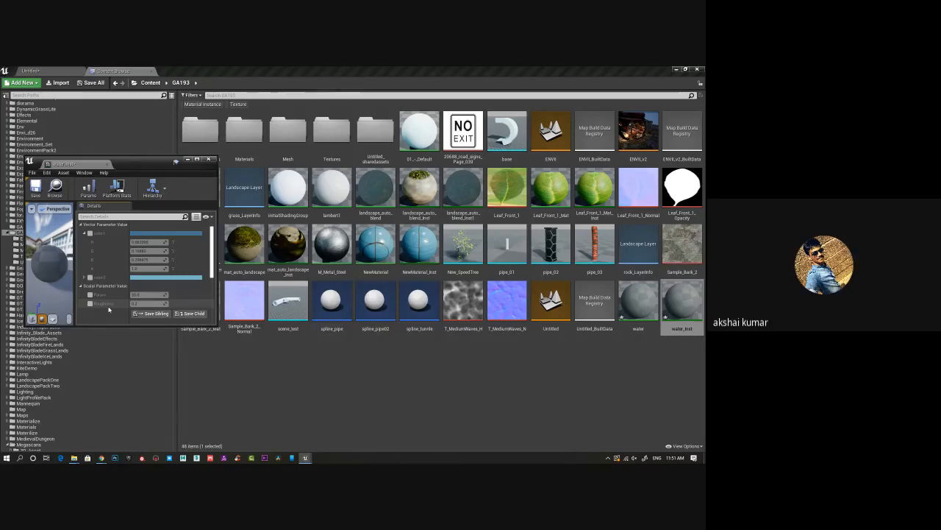
# Override color1 in water_Inst with a dark blue of R 0.0, G 0.04704 and B 0.104167.
pyautogui.click(46, 71)
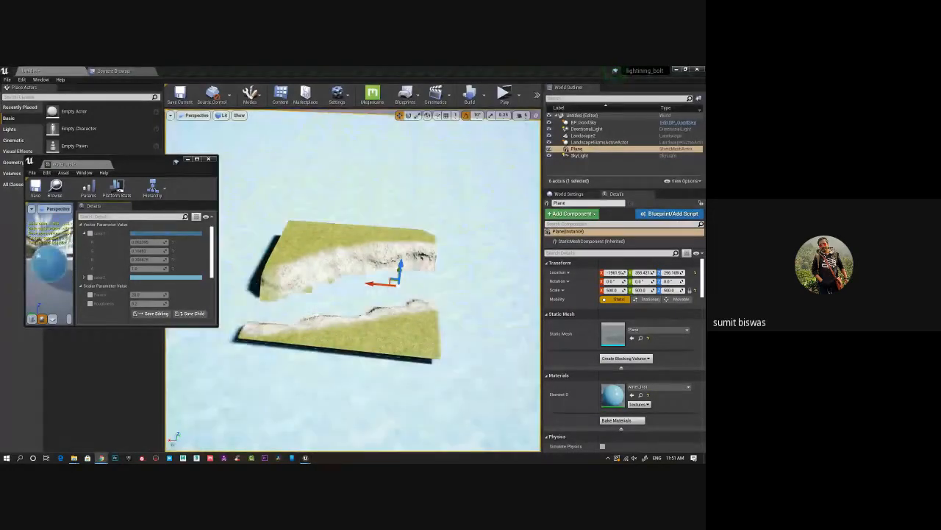
pyautogui.keyDown('alt'); pyautogui.moveTo(473, 322); pyautogui.dragTo(431, 332); pyautogui.keyUp('alt')
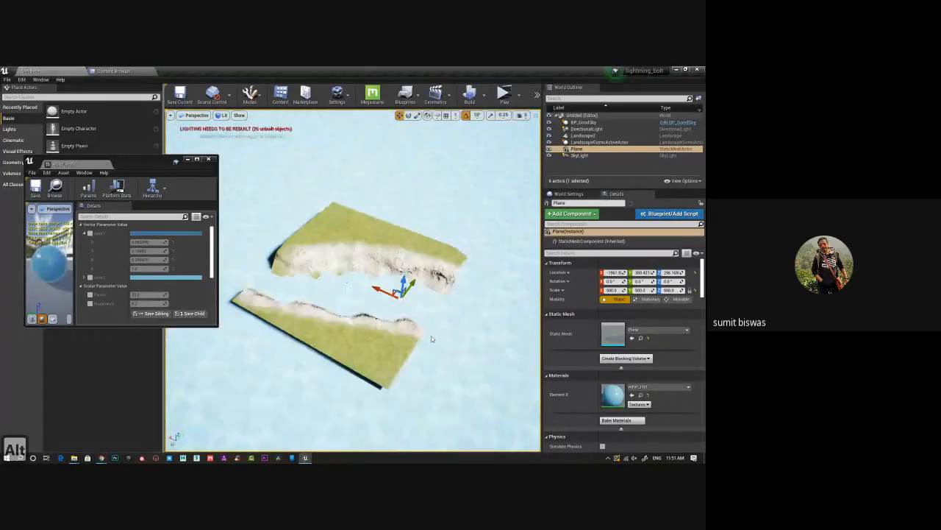
pyautogui.click(90, 233)
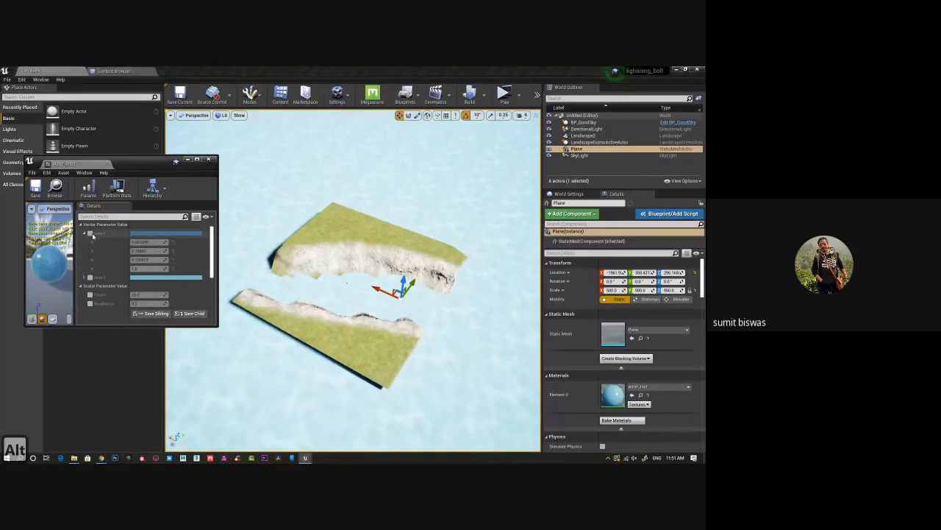
pyautogui.click(166, 233)
pyautogui.moveTo(255, 276); pyautogui.dragTo(255, 258)
pyautogui.moveTo(269, 312); pyautogui.dragTo(269, 326)
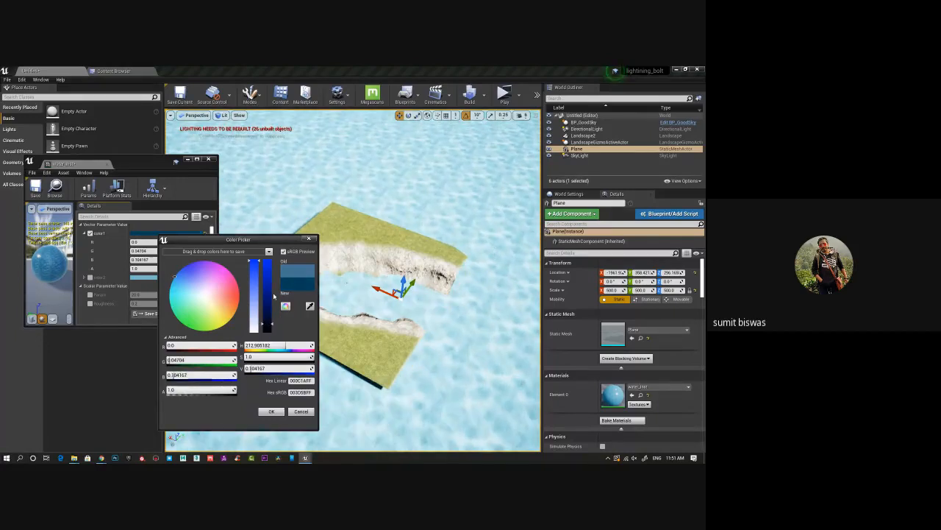
pyautogui.click(272, 411)
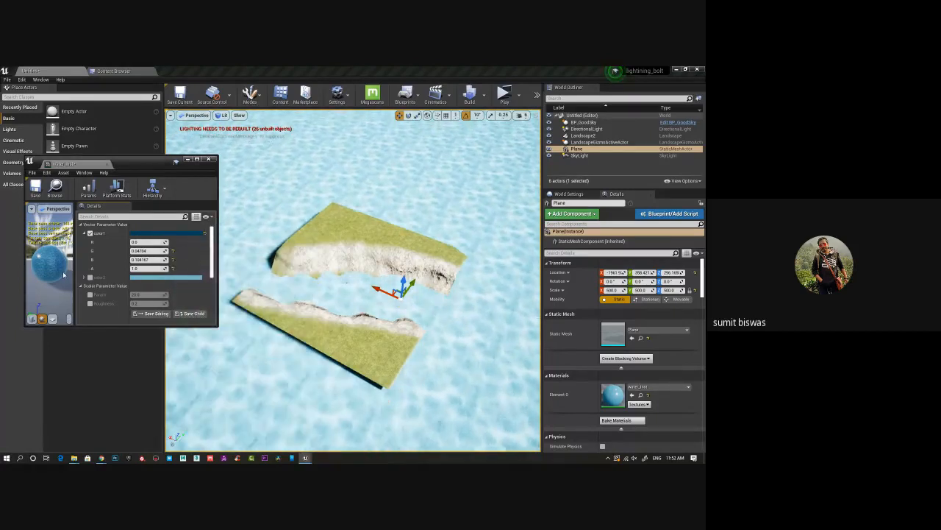
# Override color2 in water_Inst with a dark, fully saturated teal and close the instance editor.
pyautogui.click(90, 277)
pyautogui.click(162, 278)
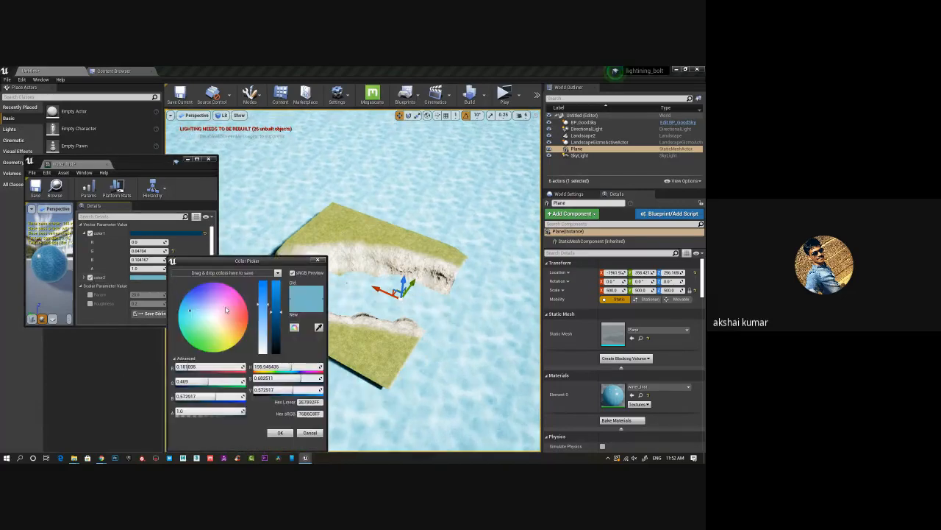
pyautogui.moveTo(197, 302); pyautogui.dragTo(185, 315)
pyautogui.moveTo(275, 312)
pyautogui.mouseDown()
pyautogui.moveTo(281, 289)
pyautogui.moveTo(276, 329)
pyautogui.mouseUp()
pyautogui.moveTo(262, 296); pyautogui.dragTo(267, 280)
pyautogui.moveTo(275, 328); pyautogui.dragTo(275, 339)
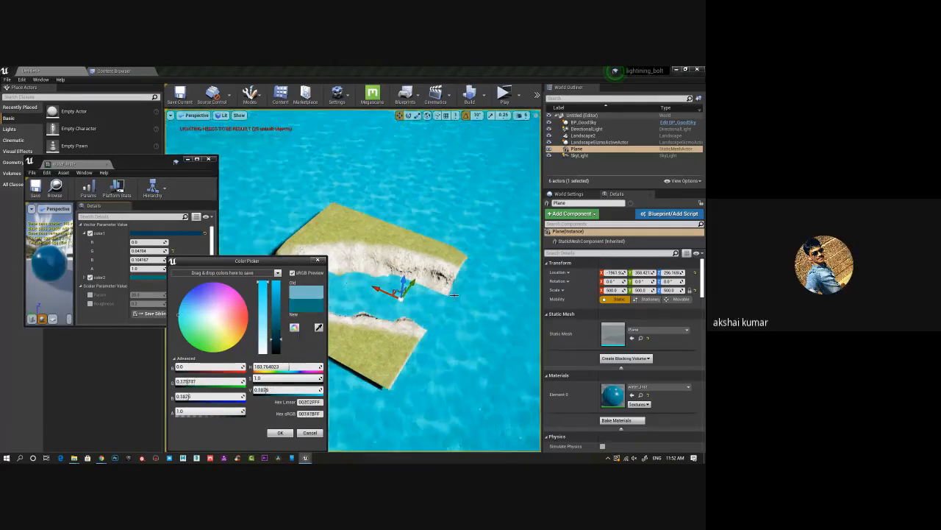
pyautogui.click(318, 261)
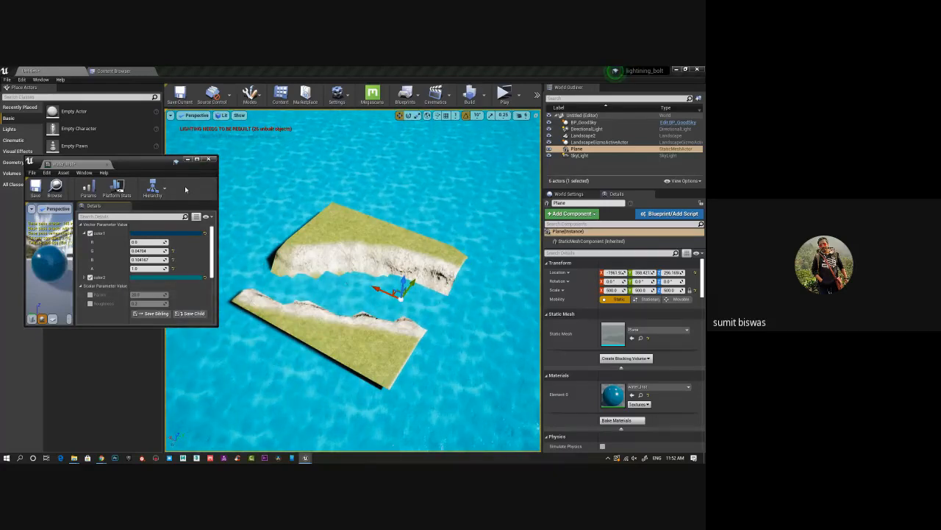
pyautogui.click(209, 159)
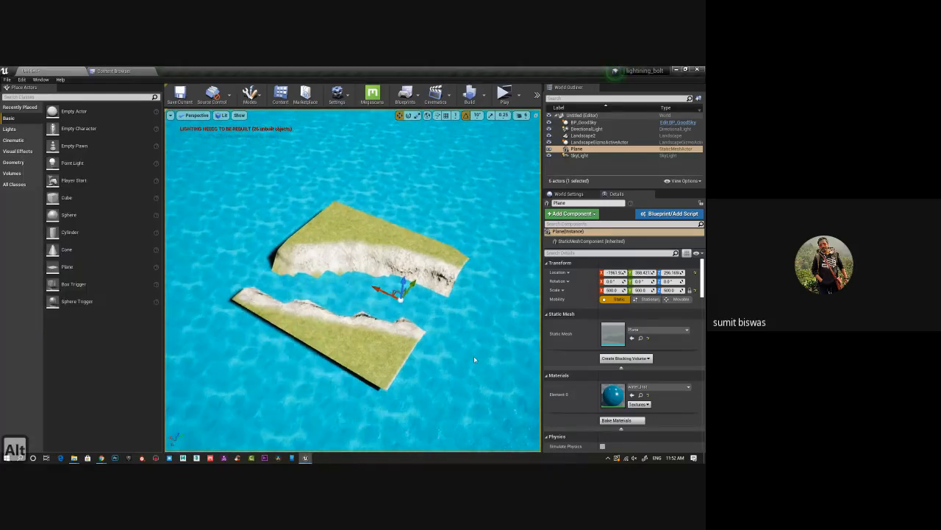
# Inspect the recoloured water and its sun reflection around the landscape from several angles.
pyautogui.keyDown('alt'); pyautogui.moveTo(474, 356); pyautogui.dragTo(466, 366); pyautogui.keyUp('alt')
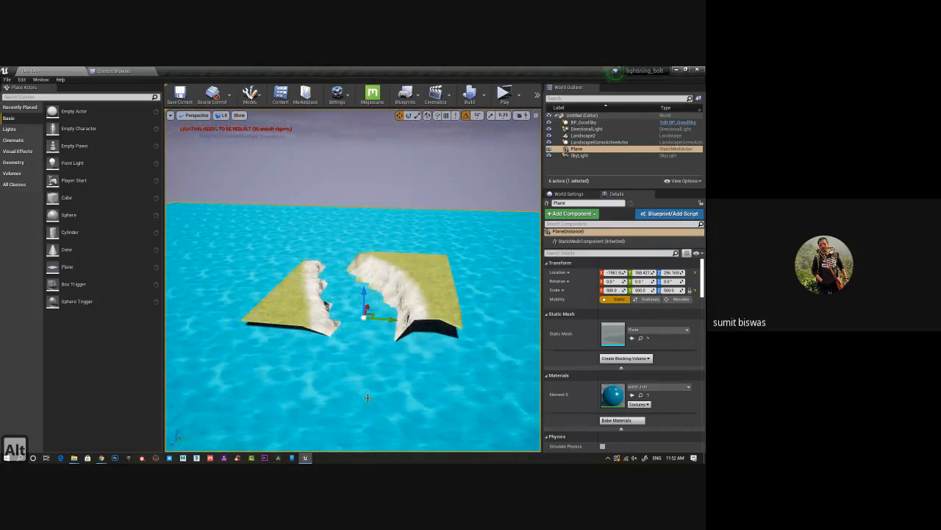
pyautogui.keyDown('alt'); pyautogui.moveTo(368, 397); pyautogui.dragTo(283, 412); pyautogui.keyUp('alt')
pyautogui.keyDown('alt'); pyautogui.moveTo(291, 233); pyautogui.dragTo(259, 206); pyautogui.keyUp('alt')
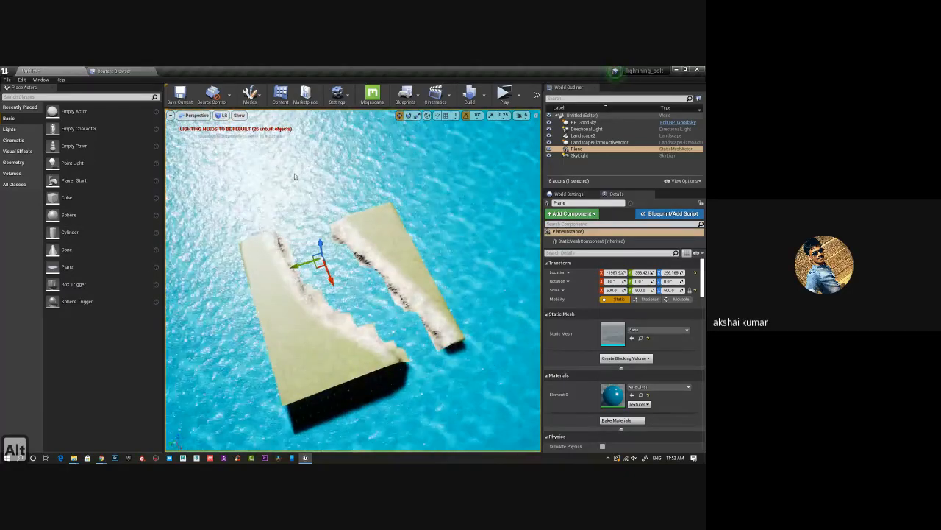
pyautogui.keyDown('alt'); pyautogui.moveTo(336, 201); pyautogui.dragTo(351, 217); pyautogui.keyUp('alt')
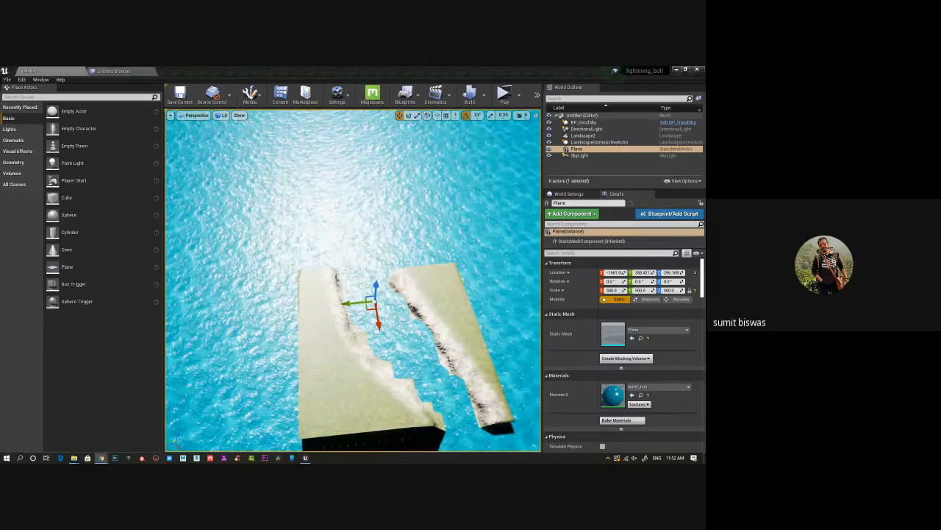
# Switch to the AID_VLE attendance page in the browser and open the 15 October 2020 session's attendance list without paging.
pyautogui.moveTo(704, 77); pyautogui.dragTo(389, 67)
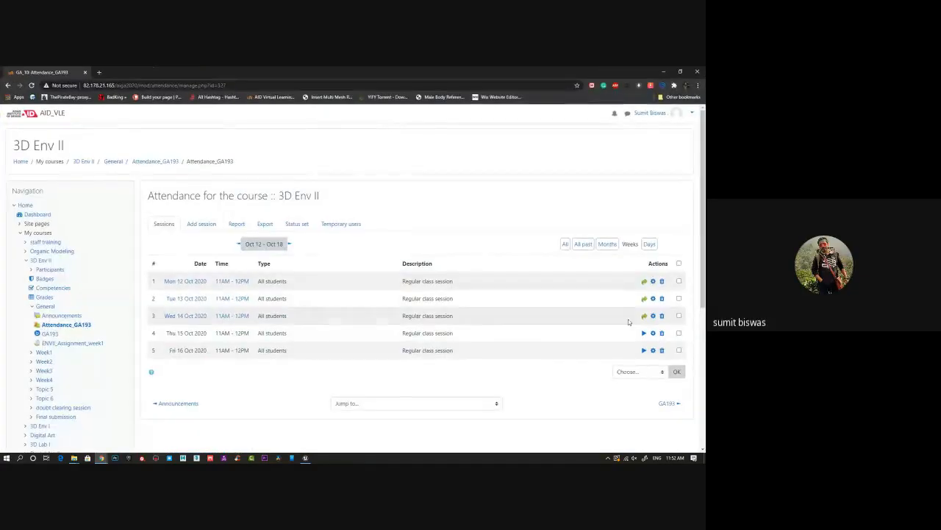
pyautogui.click(643, 333)
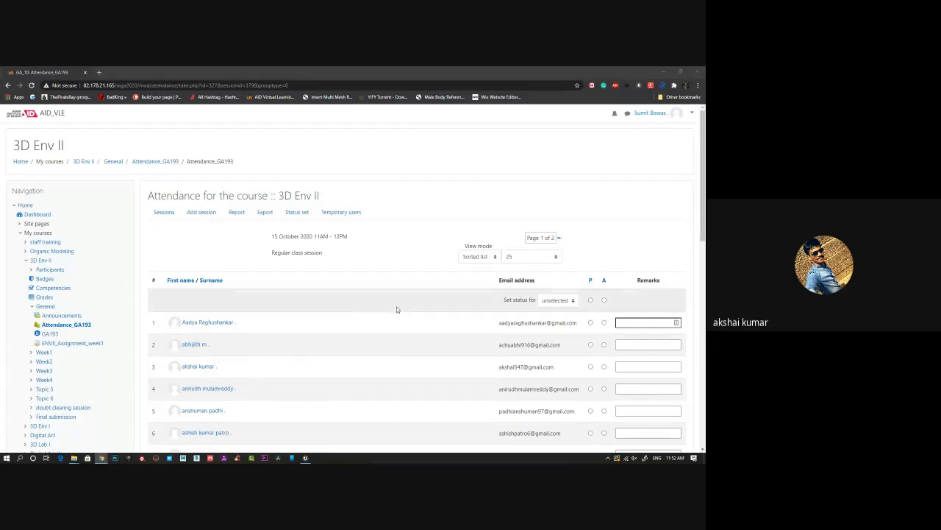
pyautogui.click(536, 256)
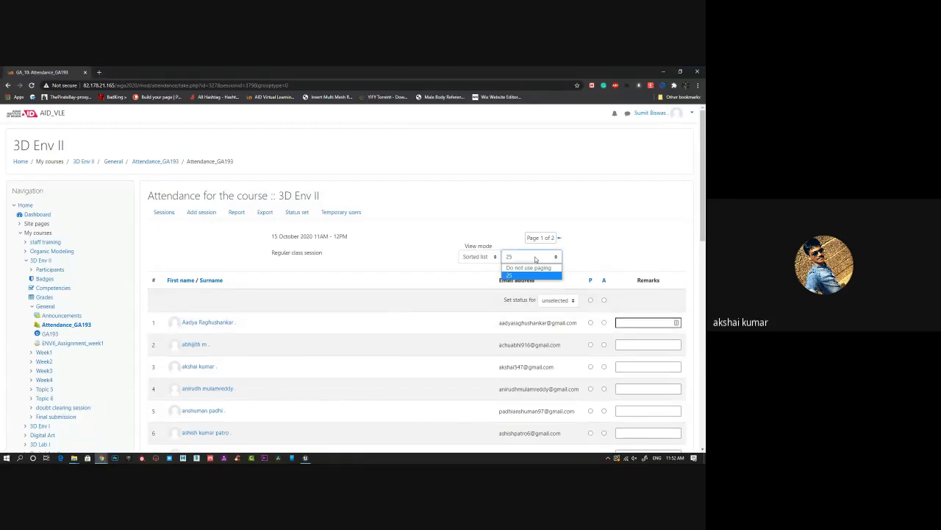
pyautogui.click(528, 267)
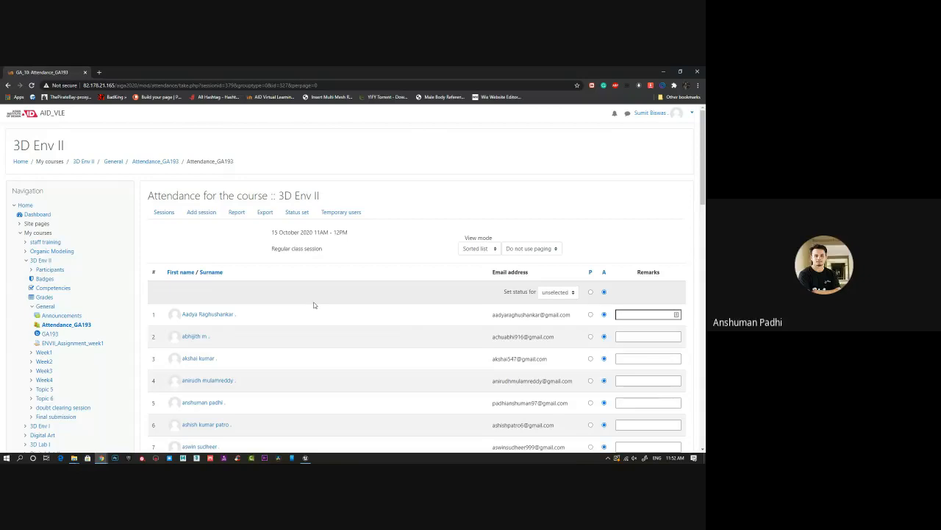
# Mark the students in rows 3, 5 and 13 of the attendance list as present (P).
pyautogui.scroll(-2, 314, 304)
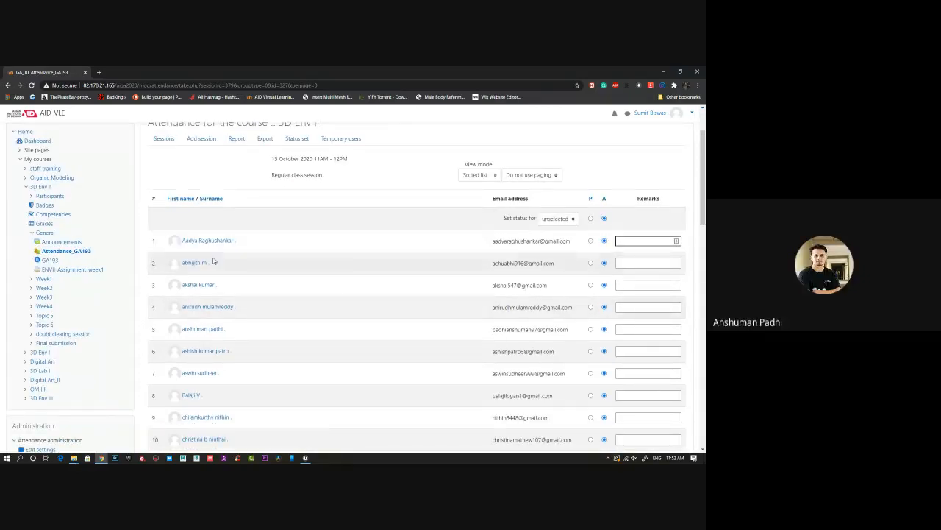
pyautogui.click(590, 285)
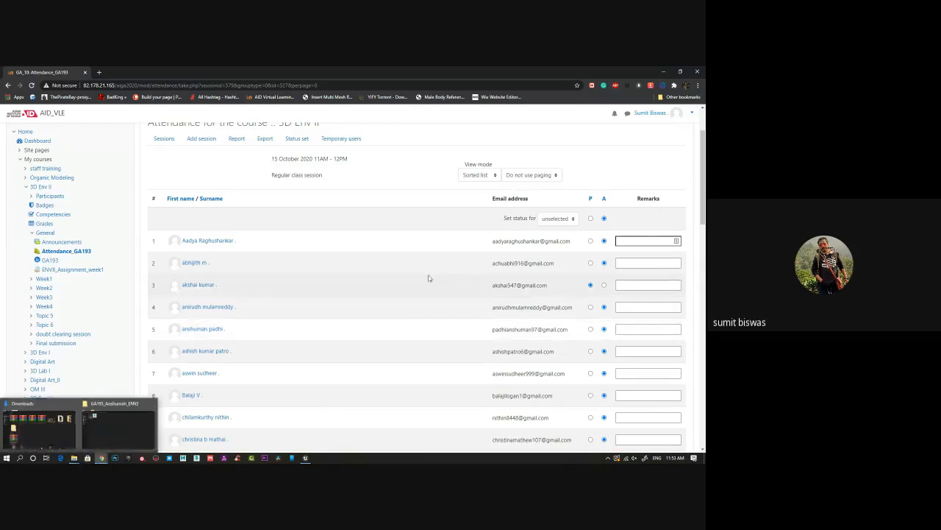
pyautogui.scroll(-1, 380, 304)
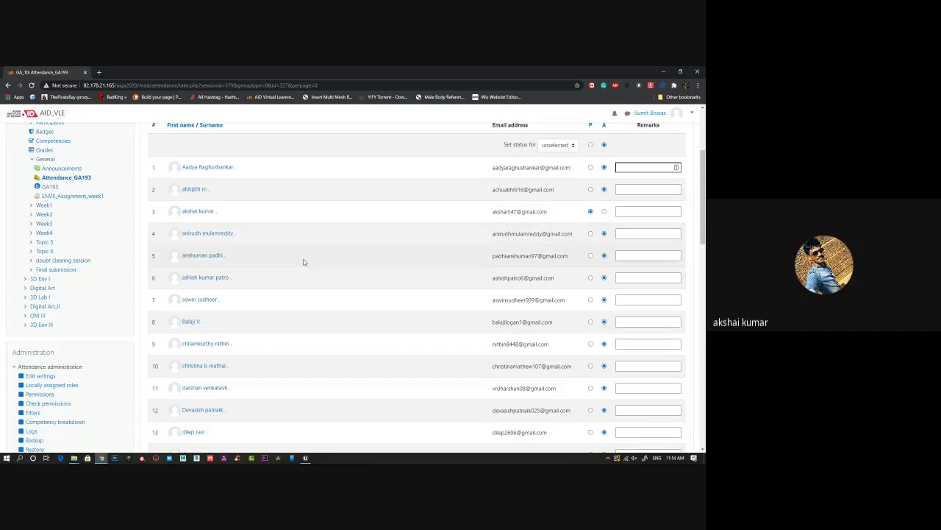
pyautogui.click(591, 255)
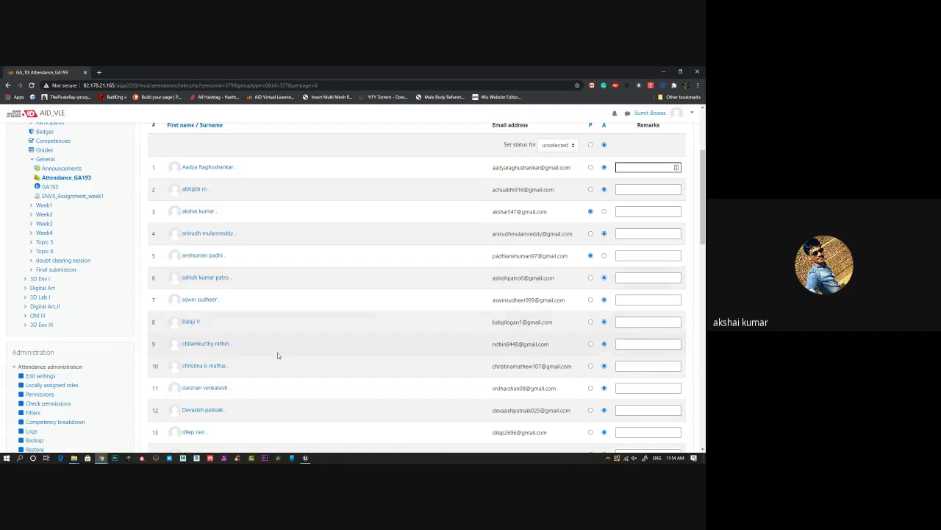
pyautogui.scroll(-2, 277, 354)
pyautogui.click(591, 358)
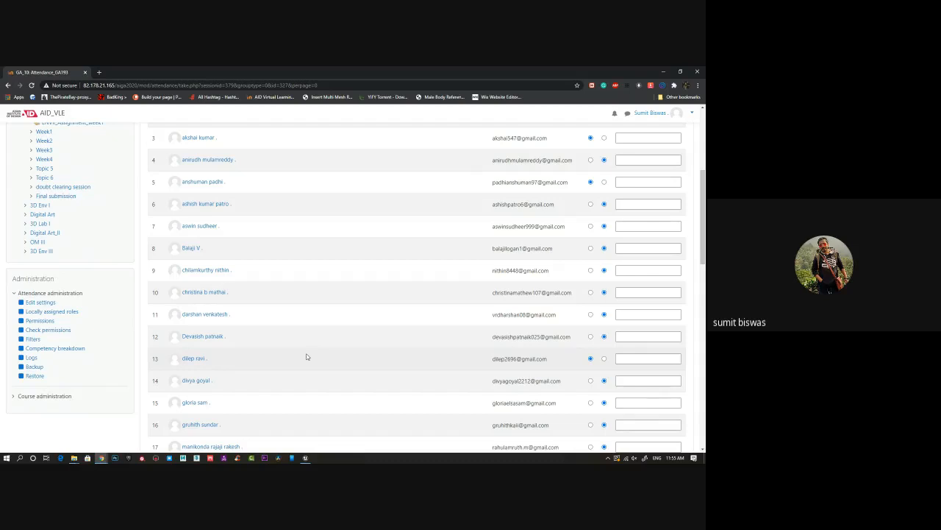
# Mark the students in rows 16 and 9 as present (P) as well.
pyautogui.scroll(-2, 307, 357)
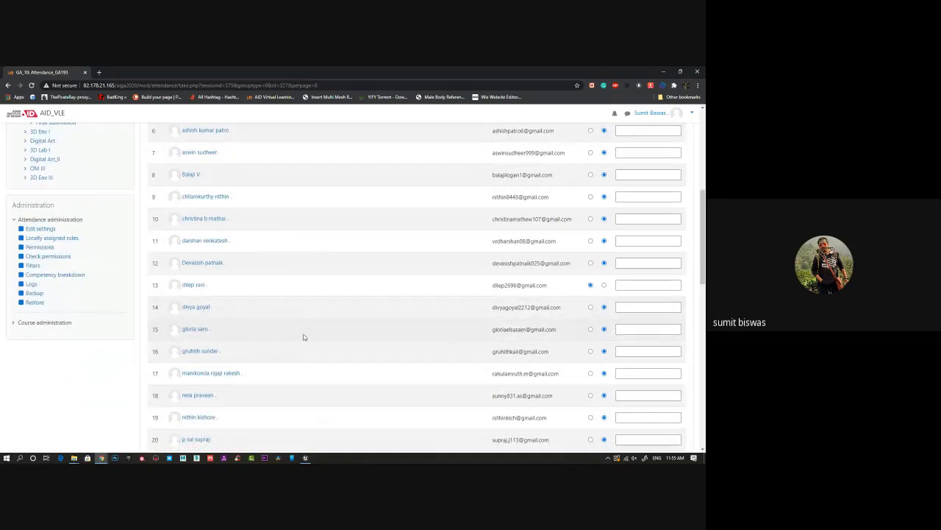
pyautogui.click(591, 351)
pyautogui.scroll(-2, 292, 338)
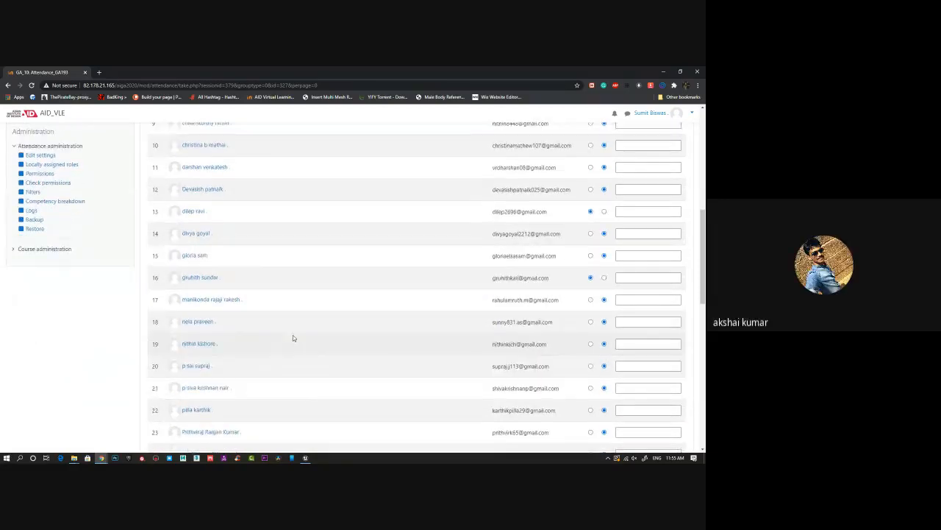
pyautogui.scroll(3, 293, 337)
pyautogui.click(591, 234)
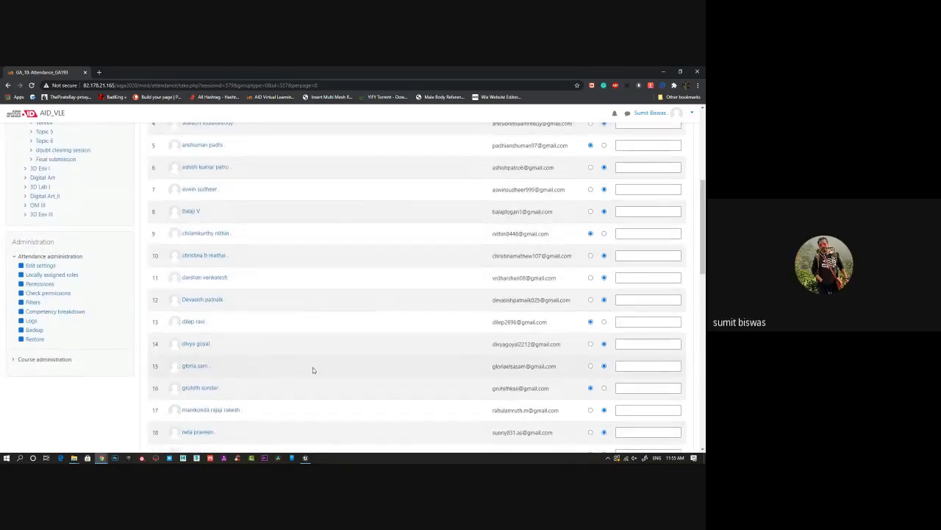
# Mark the student in row 28 as present (P) and save the session's attendance.
pyautogui.scroll(-6, 313, 367)
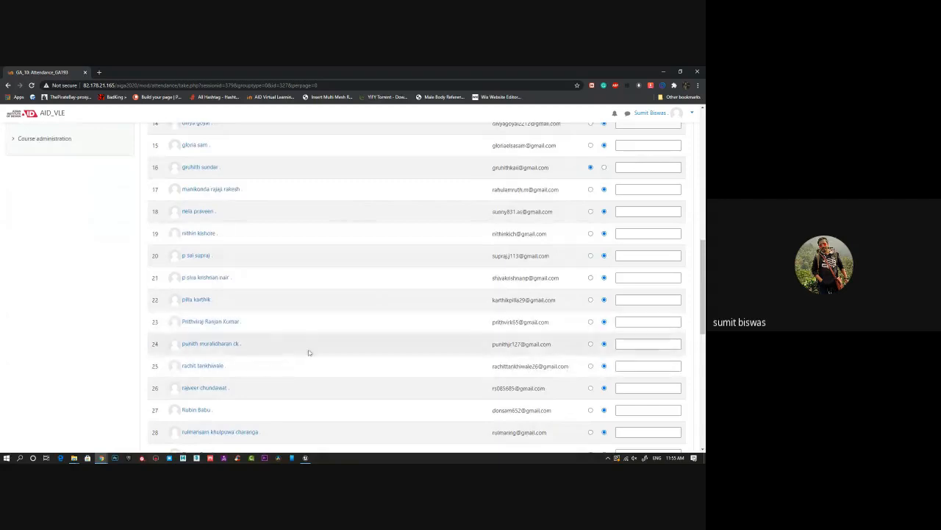
pyautogui.scroll(-1, 266, 364)
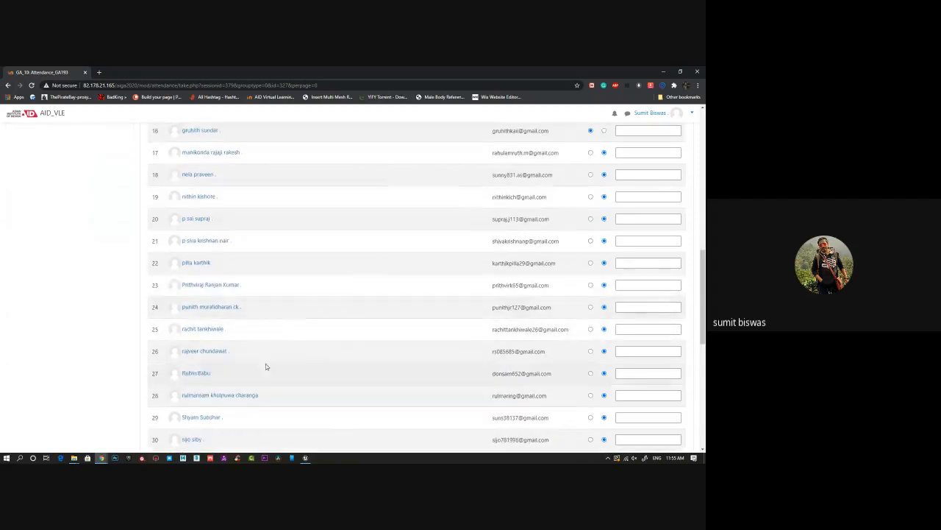
pyautogui.click(590, 395)
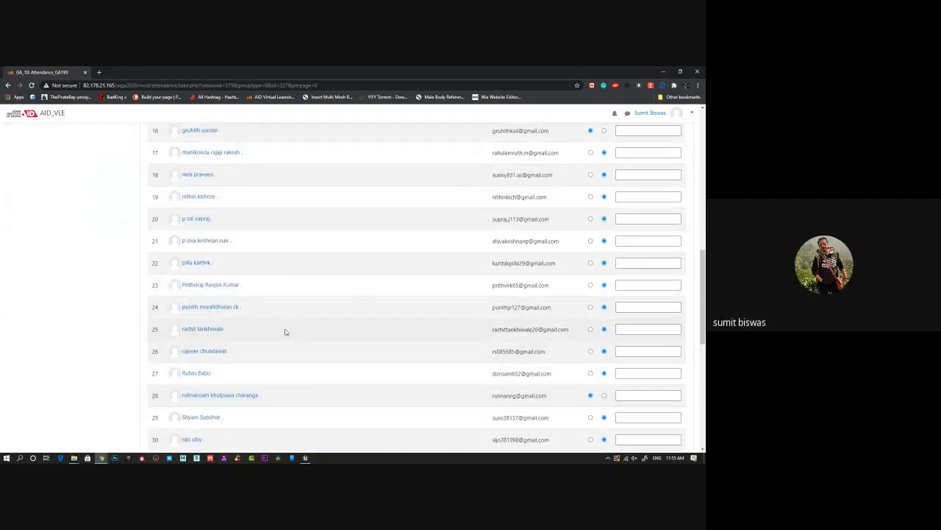
pyautogui.scroll(-6, 287, 334)
pyautogui.click(421, 325)
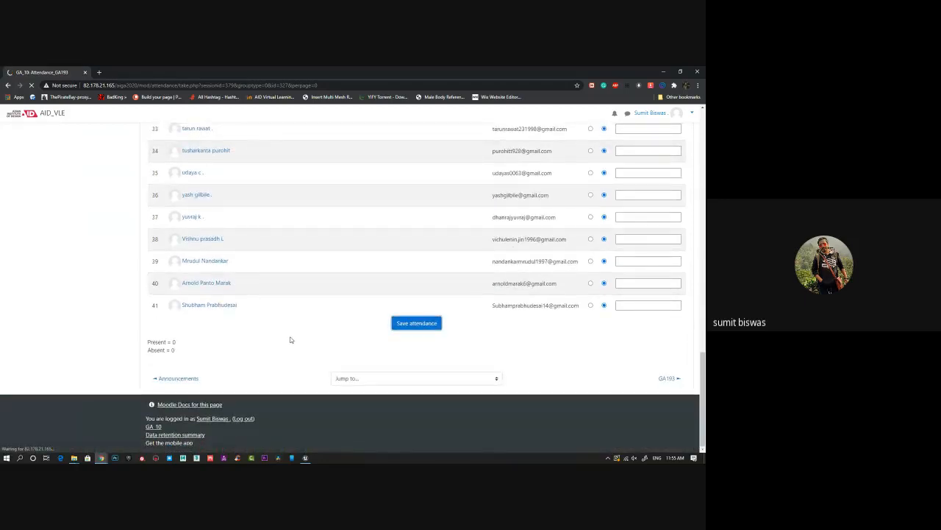